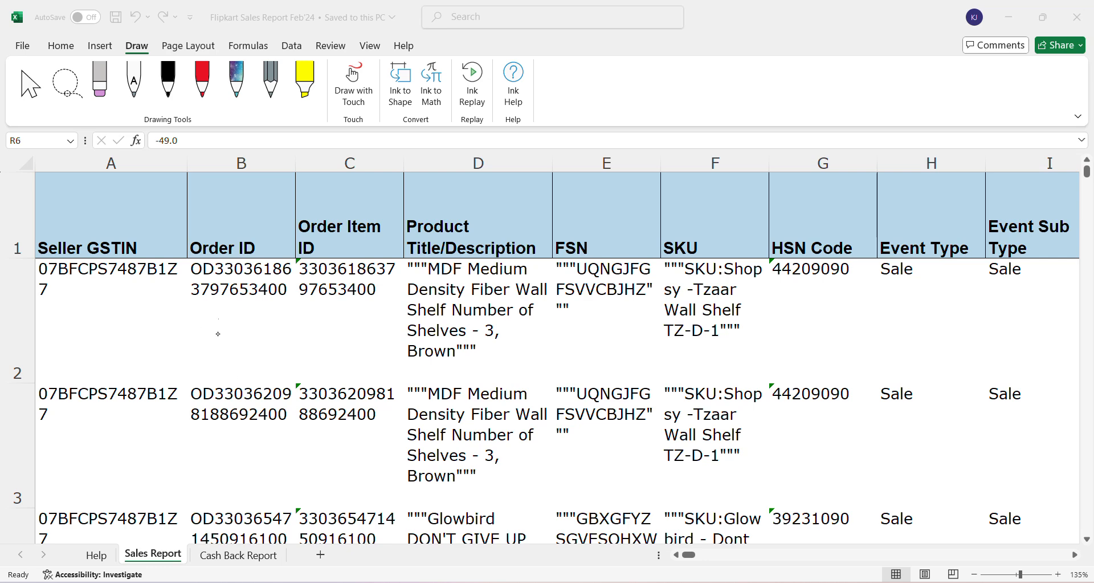
Add a new worksheet and handwrite an underlined "GST Returns" heading on it in black ink.
{"action": "left_click", "coordinate": [320, 554]}
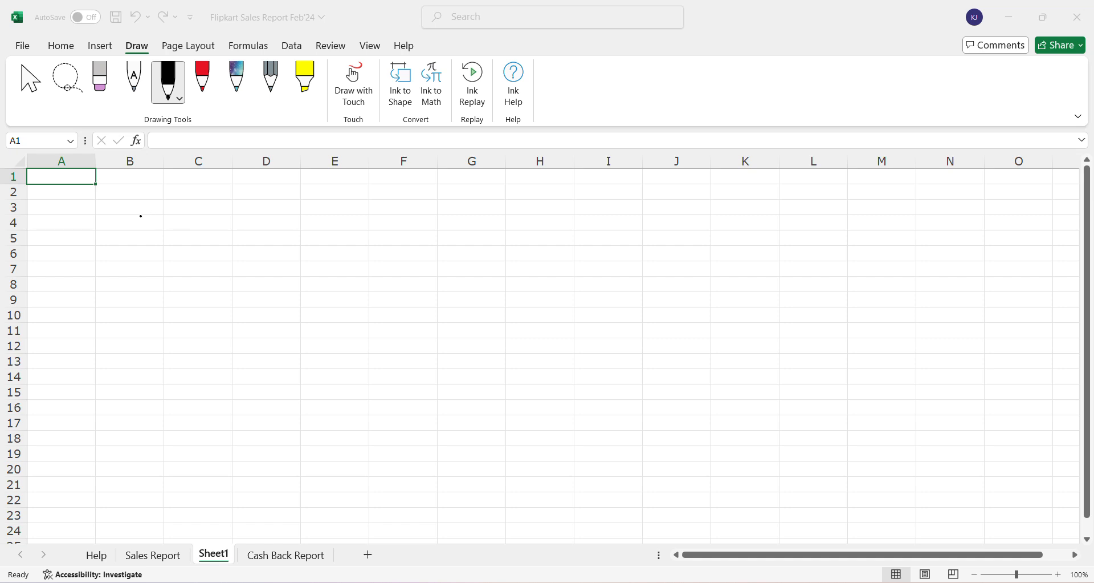
{"action": "left_click_drag", "start_coordinate": [135, 196], "coordinate": [147, 243]}
{"action": "left_click_drag", "start_coordinate": [166, 204], "coordinate": [159, 242]}
{"action": "mouse_move", "coordinate": [169, 218]}
{"action": "left_mouse_down"}
{"action": "mouse_move", "coordinate": [190, 205]}
{"action": "mouse_move", "coordinate": [183, 233]}
{"action": "mouse_move", "coordinate": [236, 227]}
{"action": "left_mouse_up"}
{"action": "mouse_move", "coordinate": [241, 196]}
{"action": "left_mouse_down"}
{"action": "mouse_move", "coordinate": [241, 237]}
{"action": "mouse_move", "coordinate": [253, 214]}
{"action": "left_mouse_up"}
{"action": "mouse_move", "coordinate": [248, 219]}
{"action": "left_mouse_down"}
{"action": "mouse_move", "coordinate": [266, 207]}
{"action": "mouse_move", "coordinate": [278, 222]}
{"action": "mouse_move", "coordinate": [300, 200]}
{"action": "mouse_move", "coordinate": [308, 226]}
{"action": "left_mouse_up"}
{"action": "mouse_move", "coordinate": [155, 291]}
{"action": "left_mouse_down"}
{"action": "mouse_move", "coordinate": [328, 243]}
{"action": "mouse_move", "coordinate": [424, 203]}
{"action": "left_mouse_up"}
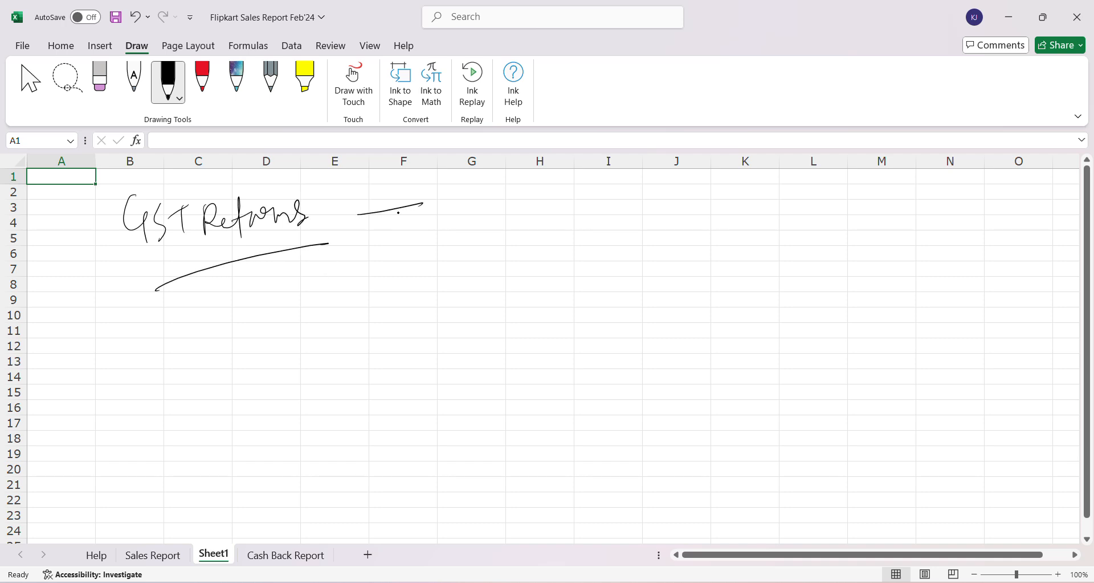
Branch the GST Returns heading into handwritten "B2B" and "B2C" labels in black ink.
{"action": "left_click_drag", "start_coordinate": [355, 216], "coordinate": [436, 240]}
{"action": "left_click_drag", "start_coordinate": [447, 184], "coordinate": [449, 214]}
{"action": "mouse_move", "coordinate": [448, 182]}
{"action": "left_mouse_down"}
{"action": "mouse_move", "coordinate": [464, 200]}
{"action": "mouse_move", "coordinate": [454, 215]}
{"action": "left_mouse_up"}
{"action": "left_click_drag", "start_coordinate": [473, 197], "coordinate": [498, 207]}
{"action": "left_click_drag", "start_coordinate": [503, 188], "coordinate": [506, 212]}
{"action": "left_click_drag", "start_coordinate": [463, 239], "coordinate": [466, 265]}
{"action": "left_click_drag", "start_coordinate": [461, 239], "coordinate": [468, 265]}
{"action": "left_click_drag", "start_coordinate": [494, 242], "coordinate": [517, 256]}
{"action": "left_click_drag", "start_coordinate": [536, 232], "coordinate": [540, 256]}
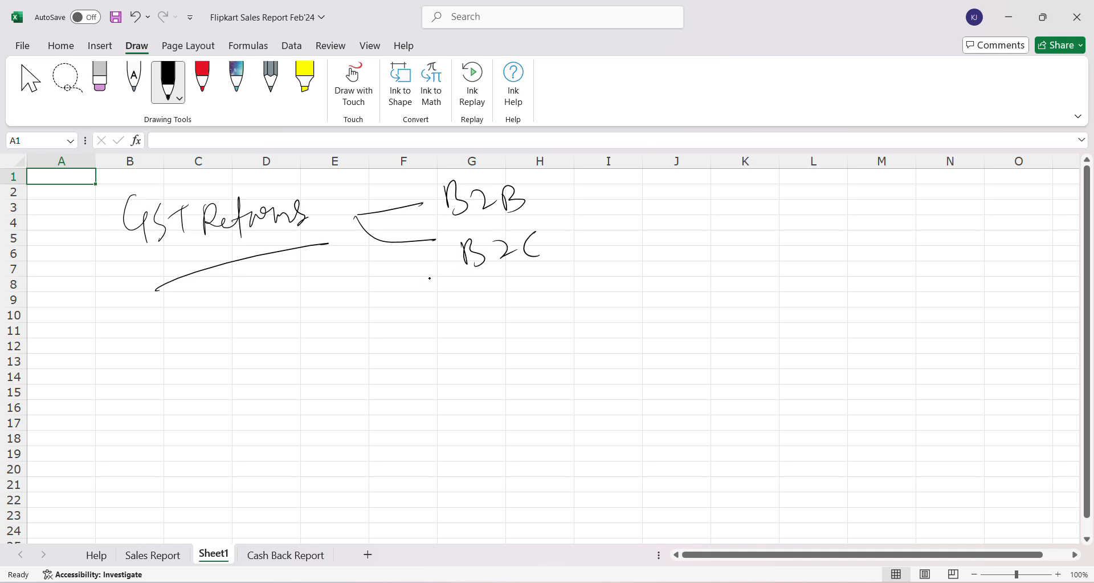
Set the red pen one thickness level heavier and draw an arrow pointing away from the B2B label.
{"action": "left_click", "coordinate": [206, 90]}
{"action": "left_click", "coordinate": [215, 99]}
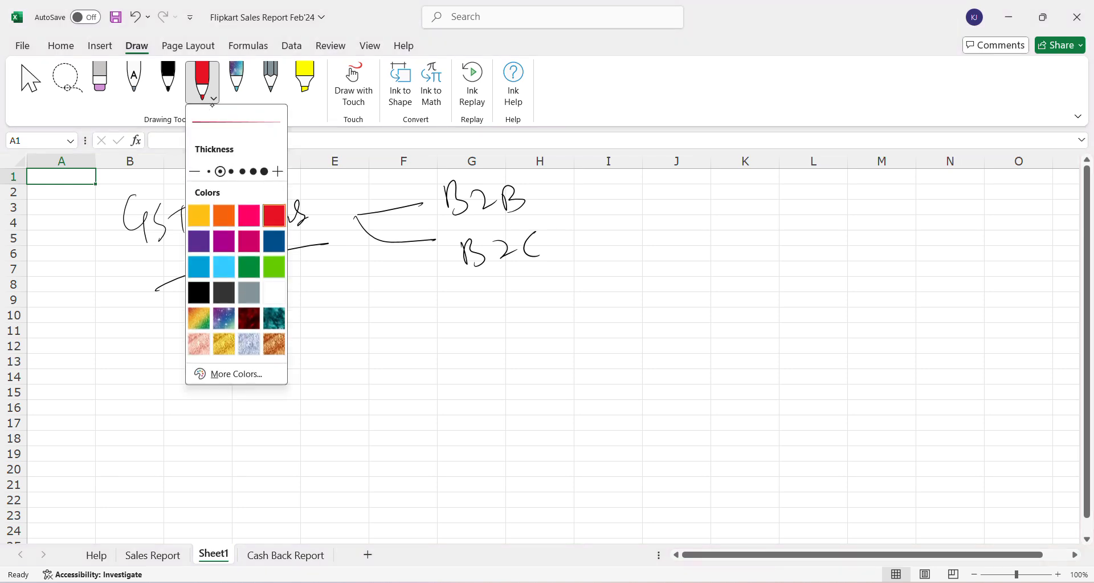
{"action": "left_click", "coordinate": [232, 171]}
{"action": "left_click", "coordinate": [557, 182]}
{"action": "left_click_drag", "start_coordinate": [536, 205], "coordinate": [587, 202]}
{"action": "mouse_move", "coordinate": [574, 192]}
{"action": "left_mouse_down"}
{"action": "mouse_move", "coordinate": [586, 198]}
{"action": "mouse_move", "coordinate": [582, 217]}
{"action": "left_mouse_up"}
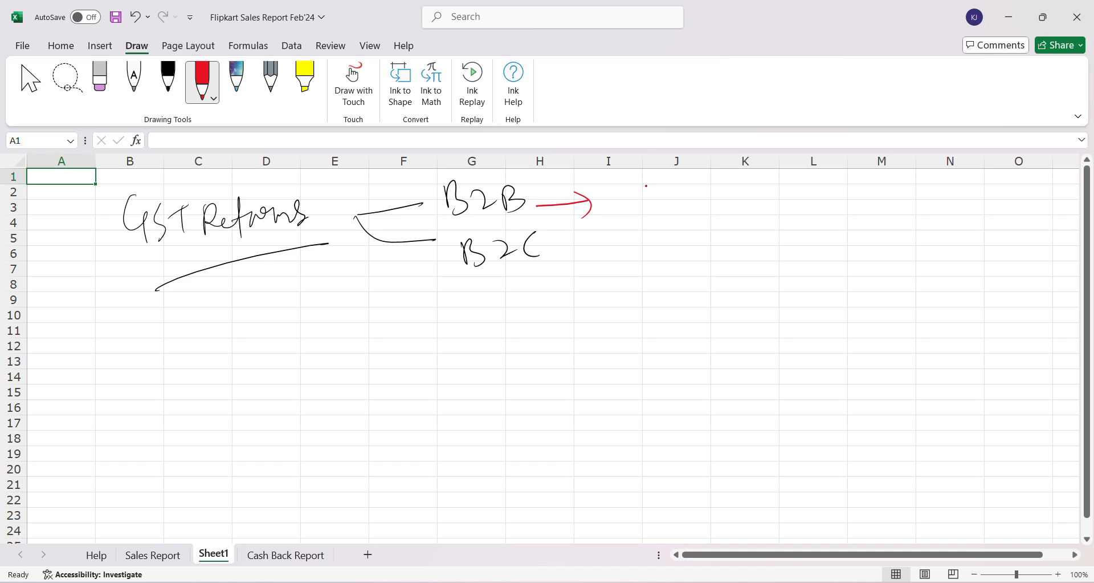
Handwrite "Invoice Date", "Invoice No." and "Invoice value" in red as a list beside the B2B arrow.
{"action": "mouse_move", "coordinate": [647, 187]}
{"action": "left_mouse_down"}
{"action": "mouse_move", "coordinate": [656, 199]}
{"action": "mouse_move", "coordinate": [722, 197]}
{"action": "mouse_move", "coordinate": [748, 182]}
{"action": "mouse_move", "coordinate": [756, 197]}
{"action": "mouse_move", "coordinate": [782, 182]}
{"action": "mouse_move", "coordinate": [779, 192]}
{"action": "left_mouse_up"}
{"action": "mouse_move", "coordinate": [657, 214]}
{"action": "left_mouse_down"}
{"action": "mouse_move", "coordinate": [673, 212]}
{"action": "mouse_move", "coordinate": [683, 230]}
{"action": "mouse_move", "coordinate": [697, 219]}
{"action": "mouse_move", "coordinate": [790, 222]}
{"action": "left_mouse_up"}
{"action": "left_click", "coordinate": [803, 229]}
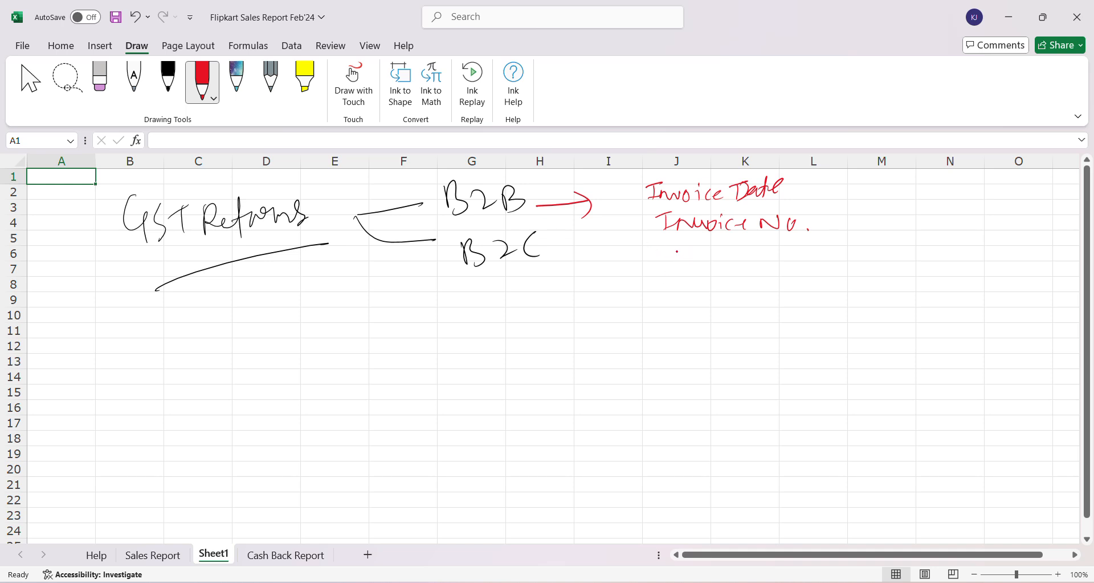
{"action": "left_click_drag", "start_coordinate": [664, 253], "coordinate": [680, 250]}
{"action": "mouse_move", "coordinate": [673, 252]}
{"action": "left_mouse_down"}
{"action": "mouse_move", "coordinate": [672, 264]}
{"action": "mouse_move", "coordinate": [703, 258]}
{"action": "left_mouse_up"}
{"action": "left_click", "coordinate": [702, 256]}
{"action": "mouse_move", "coordinate": [708, 257]}
{"action": "left_mouse_down"}
{"action": "mouse_move", "coordinate": [753, 247]}
{"action": "mouse_move", "coordinate": [767, 261]}
{"action": "mouse_move", "coordinate": [798, 258]}
{"action": "left_mouse_up"}
{"action": "left_click", "coordinate": [708, 252]}
Add "Taxable value" and "Rate applicable" in red to the handwritten B2B list.
{"action": "left_click", "coordinate": [714, 289]}
{"action": "mouse_move", "coordinate": [666, 290]}
{"action": "left_mouse_down"}
{"action": "mouse_move", "coordinate": [681, 287]}
{"action": "mouse_move", "coordinate": [672, 307]}
{"action": "mouse_move", "coordinate": [710, 302]}
{"action": "left_mouse_up"}
{"action": "left_click_drag", "start_coordinate": [709, 298], "coordinate": [720, 297]}
{"action": "mouse_move", "coordinate": [728, 278]}
{"action": "left_mouse_down"}
{"action": "mouse_move", "coordinate": [736, 292]}
{"action": "mouse_move", "coordinate": [727, 296]}
{"action": "left_mouse_up"}
{"action": "left_click_drag", "start_coordinate": [740, 278], "coordinate": [751, 291]}
{"action": "mouse_move", "coordinate": [782, 284]}
{"action": "left_mouse_down"}
{"action": "mouse_move", "coordinate": [787, 296]}
{"action": "mouse_move", "coordinate": [791, 280]}
{"action": "left_mouse_up"}
{"action": "left_click_drag", "start_coordinate": [801, 281], "coordinate": [848, 289]}
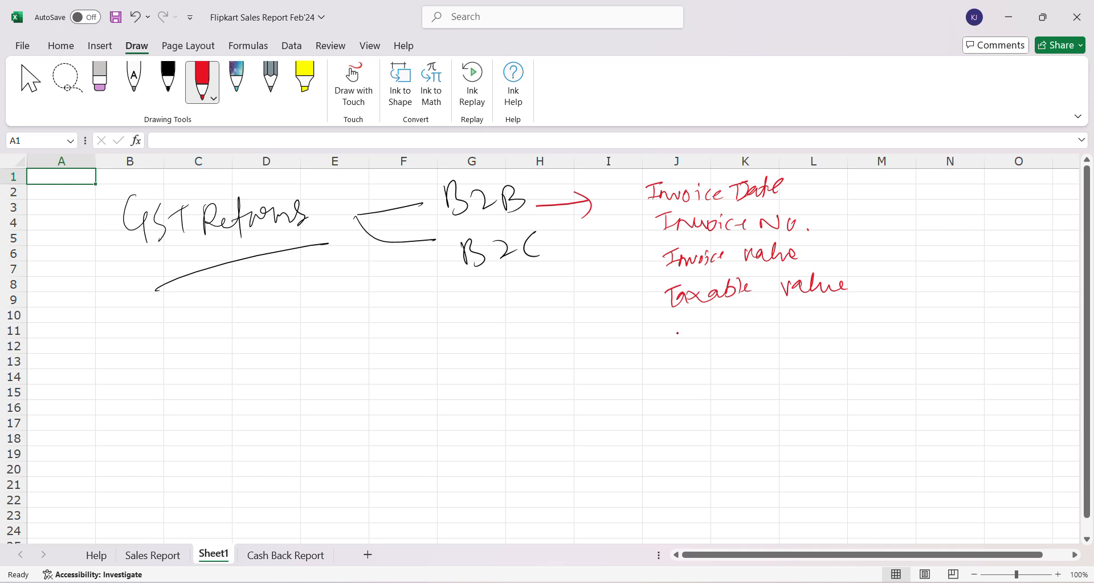
{"action": "mouse_move", "coordinate": [675, 329]}
{"action": "left_mouse_down"}
{"action": "mouse_move", "coordinate": [694, 341]}
{"action": "mouse_move", "coordinate": [711, 326]}
{"action": "mouse_move", "coordinate": [764, 332]}
{"action": "mouse_move", "coordinate": [763, 352]}
{"action": "mouse_move", "coordinate": [821, 312]}
{"action": "mouse_move", "coordinate": [832, 338]}
{"action": "left_mouse_up"}
{"action": "left_click", "coordinate": [720, 334]}
{"action": "left_click_drag", "start_coordinate": [837, 332], "coordinate": [851, 324]}
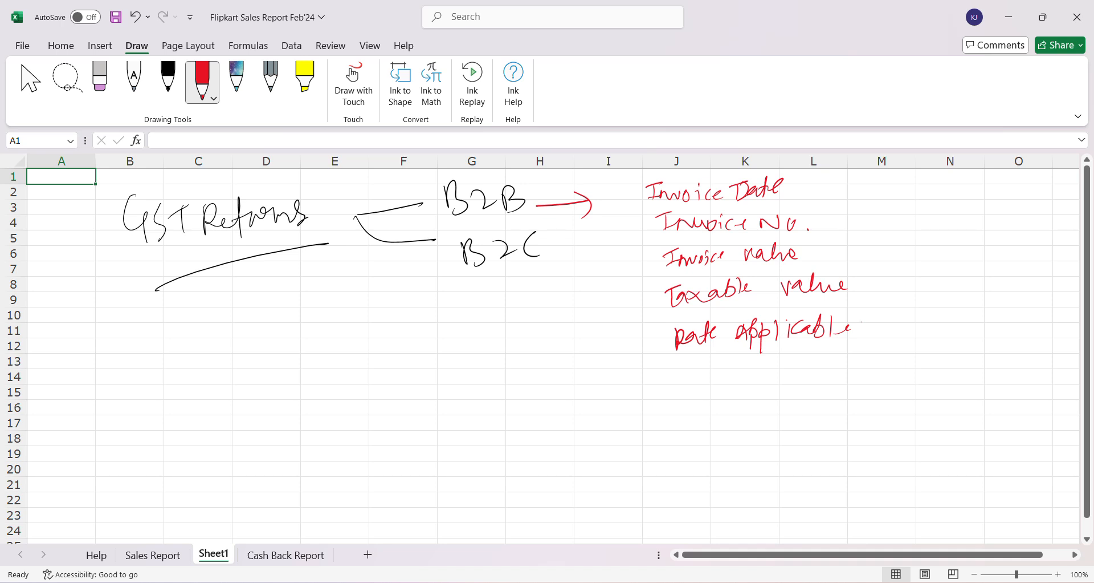
Bracket the B2B list in red and handwrite "Delivery State" beside the bracket.
{"action": "mouse_move", "coordinate": [822, 196]}
{"action": "left_mouse_down"}
{"action": "mouse_move", "coordinate": [861, 193]}
{"action": "mouse_move", "coordinate": [868, 335]}
{"action": "left_mouse_up"}
{"action": "left_click_drag", "start_coordinate": [893, 245], "coordinate": [993, 254]}
{"action": "mouse_move", "coordinate": [1002, 243]}
{"action": "left_mouse_down"}
{"action": "mouse_move", "coordinate": [1004, 256]}
{"action": "mouse_move", "coordinate": [1056, 251]}
{"action": "mouse_move", "coordinate": [1056, 262]}
{"action": "left_mouse_up"}
{"action": "mouse_move", "coordinate": [963, 292]}
{"action": "left_mouse_down"}
{"action": "mouse_move", "coordinate": [950, 313]}
{"action": "mouse_move", "coordinate": [991, 290]}
{"action": "mouse_move", "coordinate": [1025, 297]}
{"action": "left_mouse_up"}
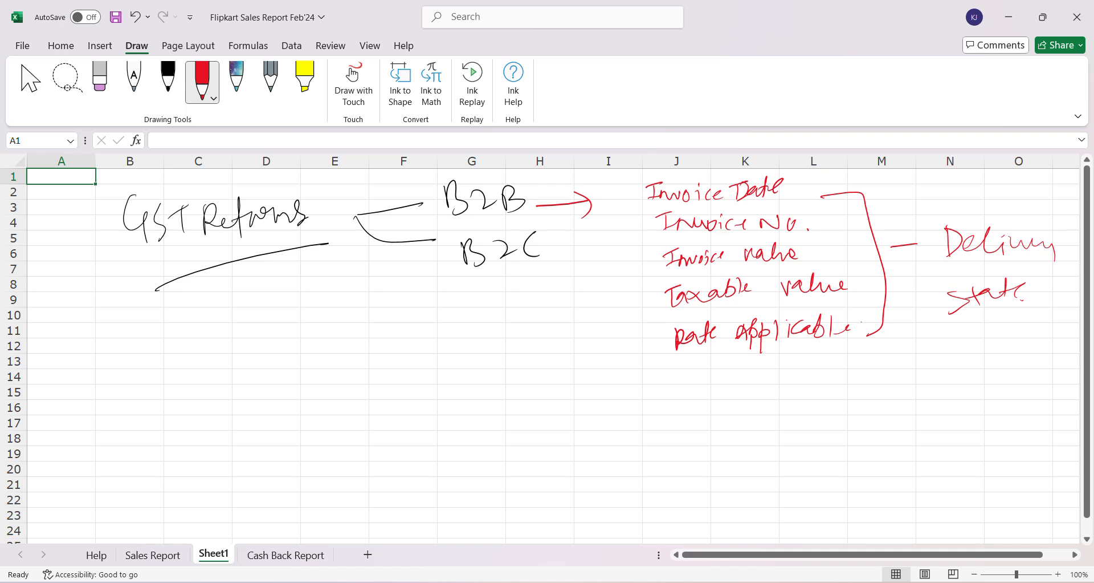
{"action": "left_click", "coordinate": [661, 298]}
Draw a red connector down from "Rate applicable" and handwrite "GST → 2 Starting" next to it.
{"action": "mouse_move", "coordinate": [719, 350]}
{"action": "left_mouse_down"}
{"action": "mouse_move", "coordinate": [731, 383]}
{"action": "mouse_move", "coordinate": [755, 399]}
{"action": "mouse_move", "coordinate": [790, 379]}
{"action": "left_mouse_up"}
{"action": "mouse_move", "coordinate": [781, 378]}
{"action": "left_mouse_down"}
{"action": "mouse_move", "coordinate": [782, 399]}
{"action": "mouse_move", "coordinate": [827, 384]}
{"action": "left_mouse_up"}
{"action": "mouse_move", "coordinate": [823, 371]}
{"action": "left_mouse_down"}
{"action": "mouse_move", "coordinate": [823, 397]}
{"action": "mouse_move", "coordinate": [866, 390]}
{"action": "mouse_move", "coordinate": [889, 369]}
{"action": "left_mouse_up"}
{"action": "mouse_move", "coordinate": [898, 376]}
{"action": "left_mouse_down"}
{"action": "mouse_move", "coordinate": [892, 391]}
{"action": "mouse_move", "coordinate": [949, 370]}
{"action": "mouse_move", "coordinate": [979, 394]}
{"action": "left_mouse_up"}
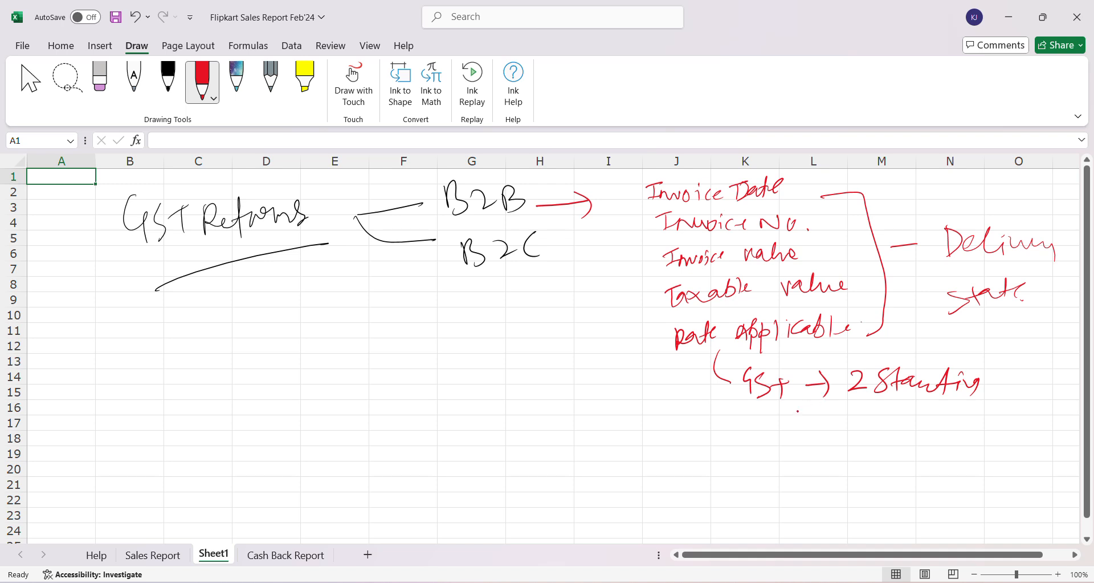
Handwrite "GST Code" in red beneath the GST note with the example codes 07 and 06 below.
{"action": "mouse_move", "coordinate": [788, 405]}
{"action": "left_mouse_down"}
{"action": "mouse_move", "coordinate": [800, 440]}
{"action": "mouse_move", "coordinate": [827, 431]}
{"action": "mouse_move", "coordinate": [827, 443]}
{"action": "left_mouse_up"}
{"action": "mouse_move", "coordinate": [844, 425]}
{"action": "left_mouse_down"}
{"action": "mouse_move", "coordinate": [834, 444]}
{"action": "mouse_move", "coordinate": [946, 439]}
{"action": "left_mouse_up"}
{"action": "mouse_move", "coordinate": [832, 465]}
{"action": "left_mouse_down"}
{"action": "mouse_move", "coordinate": [826, 476]}
{"action": "mouse_move", "coordinate": [831, 465]}
{"action": "left_mouse_up"}
{"action": "mouse_move", "coordinate": [851, 467]}
{"action": "left_mouse_down"}
{"action": "mouse_move", "coordinate": [872, 467]}
{"action": "mouse_move", "coordinate": [865, 488]}
{"action": "left_mouse_up"}
{"action": "left_click_drag", "start_coordinate": [864, 475], "coordinate": [877, 473]}
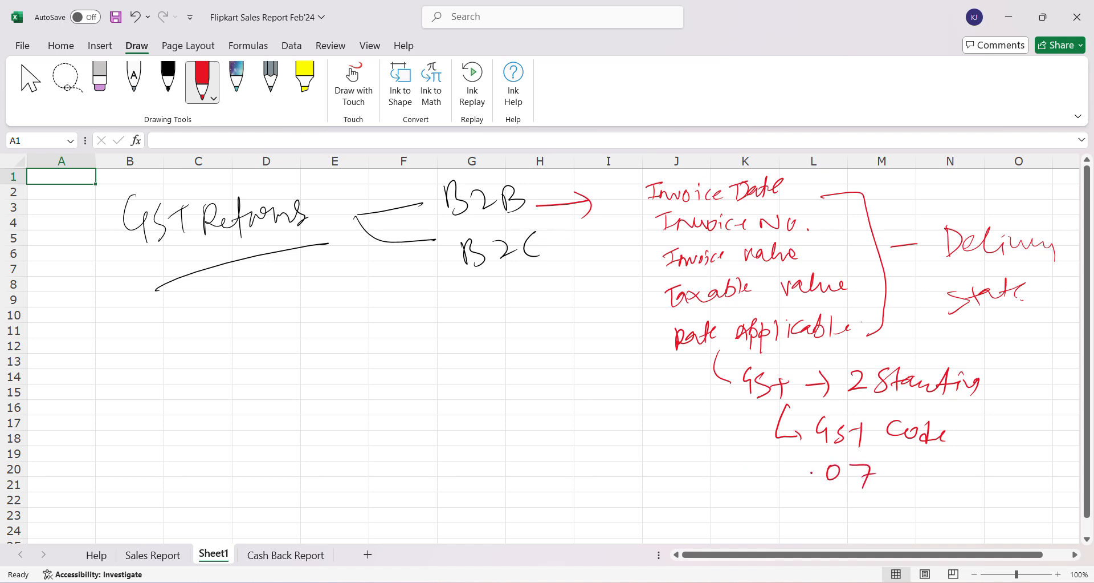
{"action": "mouse_move", "coordinate": [696, 464]}
{"action": "left_mouse_down"}
{"action": "mouse_move", "coordinate": [690, 479]}
{"action": "mouse_move", "coordinate": [698, 465]}
{"action": "left_mouse_up"}
{"action": "left_click_drag", "start_coordinate": [719, 460], "coordinate": [717, 477]}
With the galaxy pen, draw an arrow down from B2C and handwrite "Delivery State", "Taxable value" and "Rate (Applicable)" under it.
{"action": "left_click", "coordinate": [237, 83]}
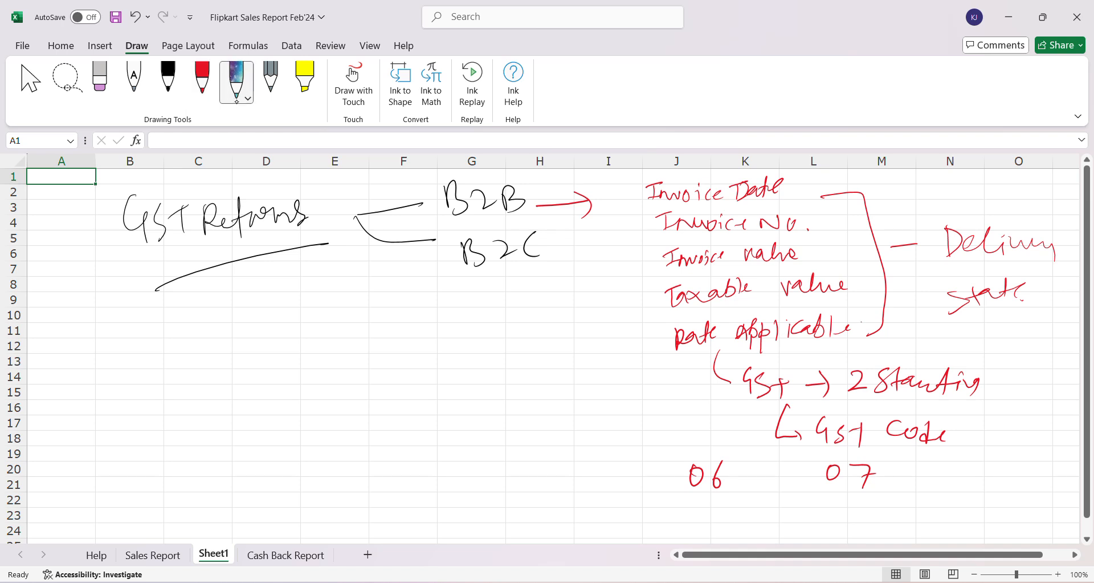
{"action": "left_click", "coordinate": [248, 98]}
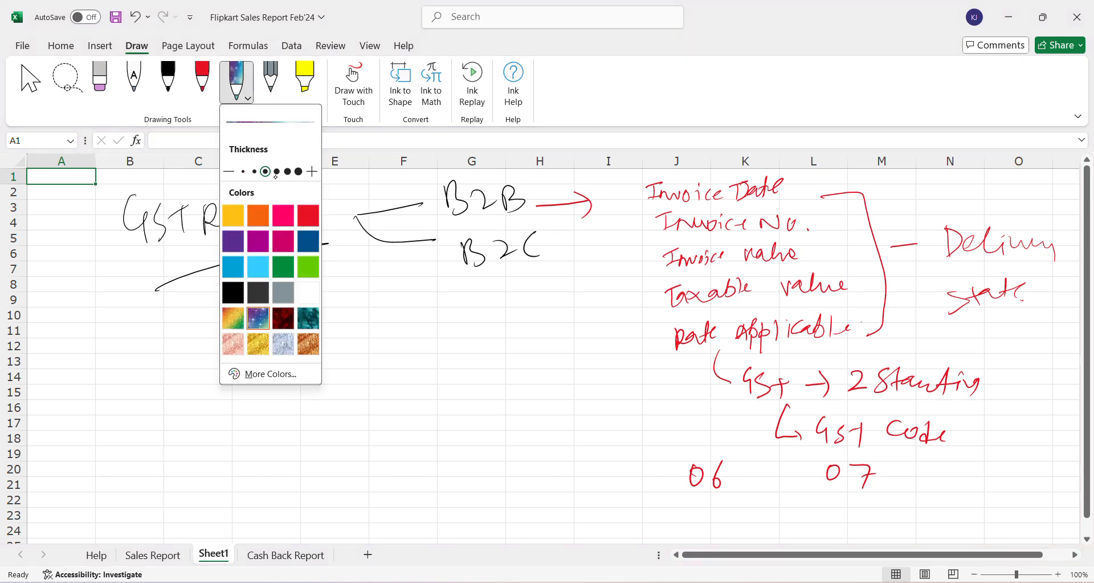
{"action": "left_click", "coordinate": [471, 277]}
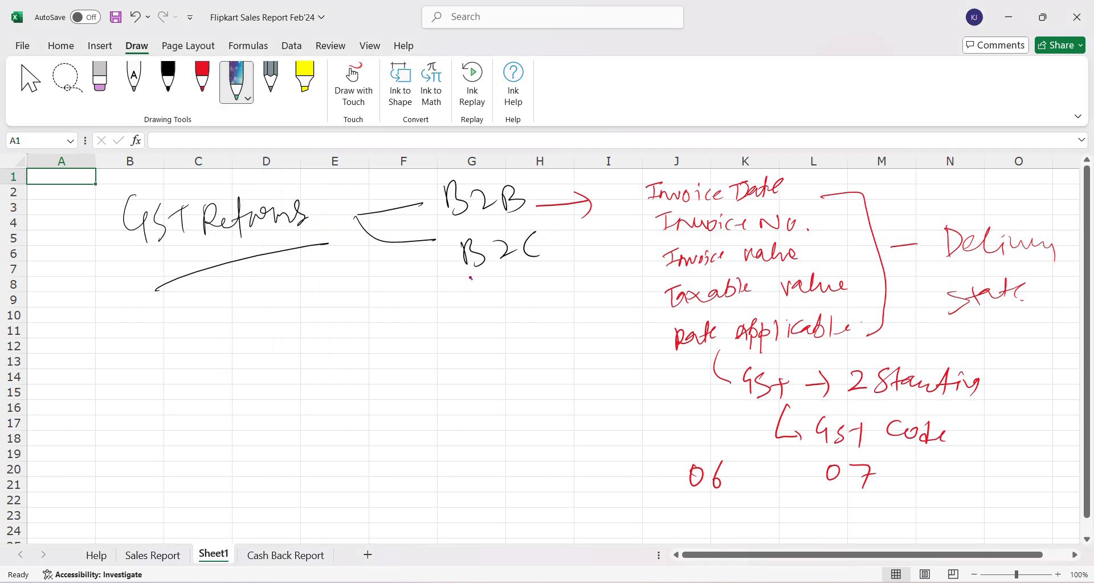
{"action": "mouse_move", "coordinate": [477, 278]}
{"action": "left_mouse_down"}
{"action": "mouse_move", "coordinate": [478, 300]}
{"action": "mouse_move", "coordinate": [492, 291]}
{"action": "left_mouse_up"}
{"action": "mouse_move", "coordinate": [401, 312]}
{"action": "left_mouse_down"}
{"action": "mouse_move", "coordinate": [425, 336]}
{"action": "mouse_move", "coordinate": [491, 330]}
{"action": "mouse_move", "coordinate": [490, 349]}
{"action": "mouse_move", "coordinate": [570, 330]}
{"action": "left_mouse_up"}
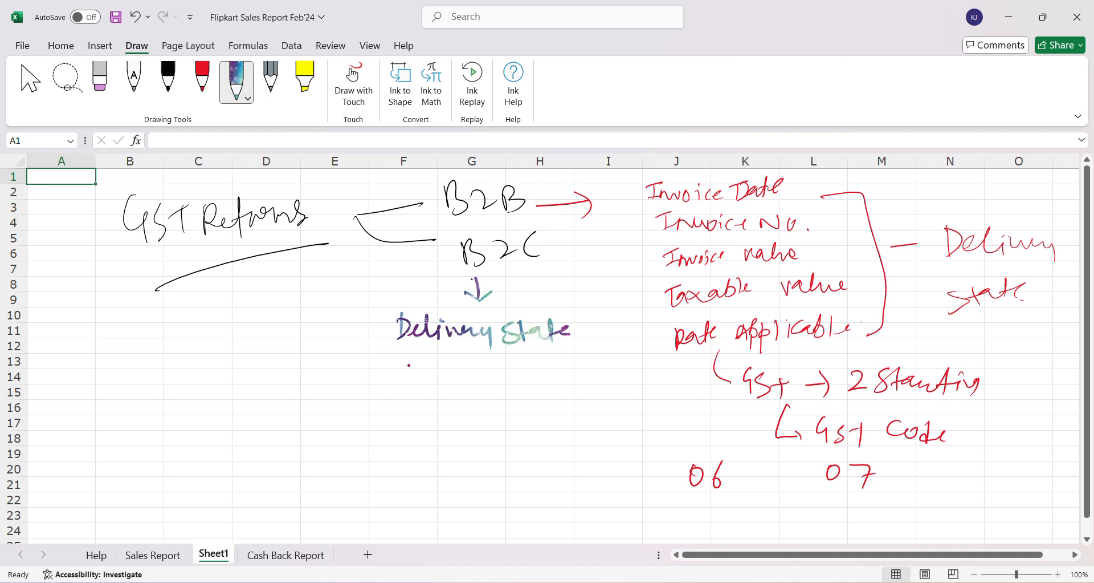
{"action": "mouse_move", "coordinate": [406, 360]}
{"action": "left_mouse_down"}
{"action": "mouse_move", "coordinate": [422, 385]}
{"action": "mouse_move", "coordinate": [467, 387]}
{"action": "mouse_move", "coordinate": [486, 369]}
{"action": "mouse_move", "coordinate": [501, 382]}
{"action": "mouse_move", "coordinate": [594, 374]}
{"action": "left_mouse_up"}
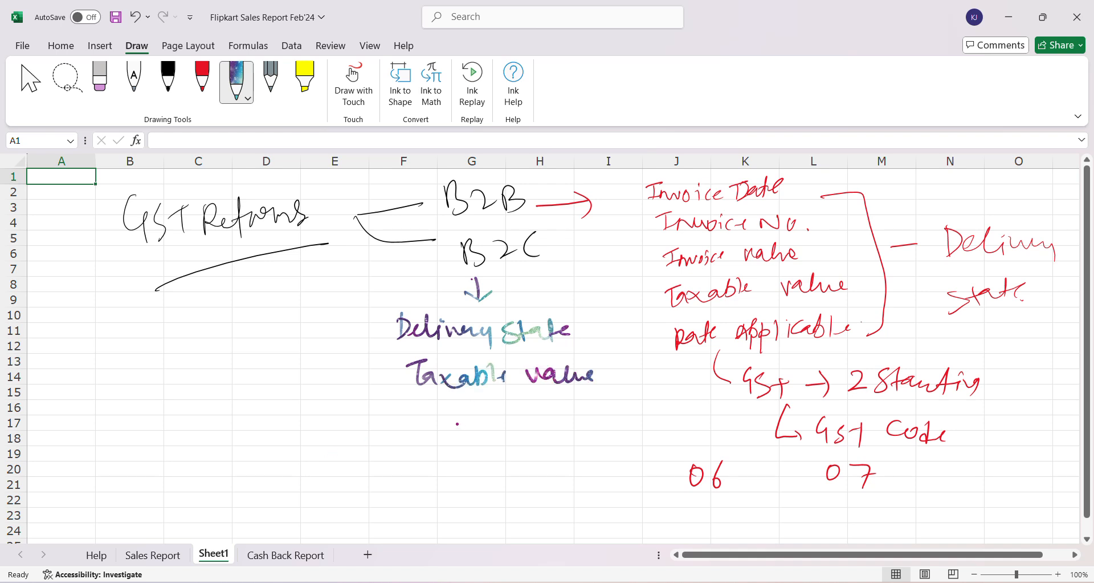
{"action": "mouse_move", "coordinate": [420, 412]}
{"action": "left_mouse_down"}
{"action": "mouse_move", "coordinate": [428, 432]}
{"action": "mouse_move", "coordinate": [468, 425]}
{"action": "mouse_move", "coordinate": [499, 436]}
{"action": "mouse_move", "coordinate": [584, 421]}
{"action": "mouse_move", "coordinate": [638, 425]}
{"action": "mouse_move", "coordinate": [649, 437]}
{"action": "left_mouse_up"}
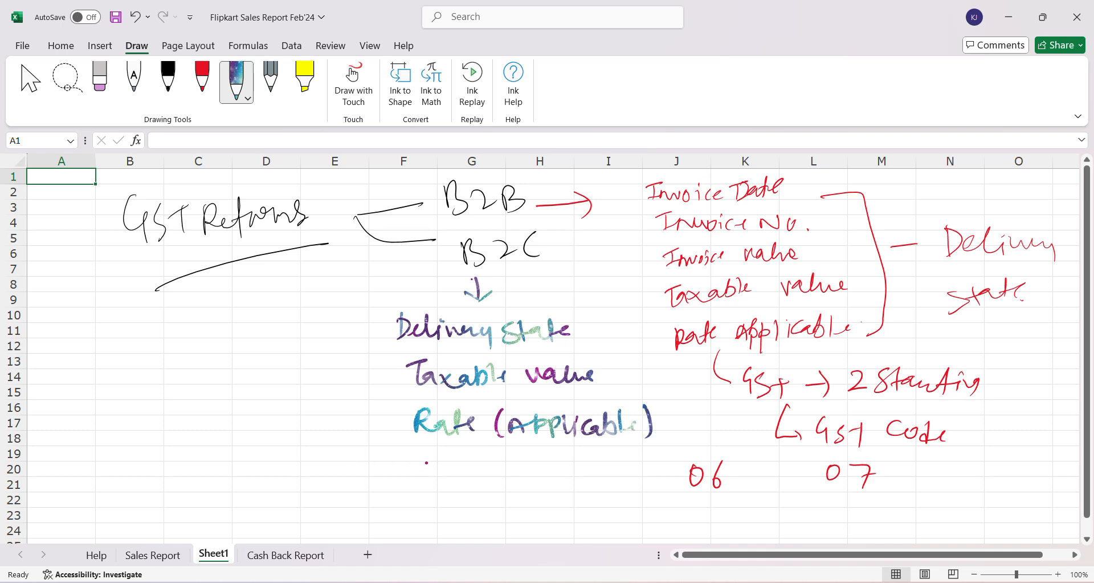
Handwrite "IGST", "CGST" and "SGST" in galaxy ink below "Rate (Applicable)".
{"action": "left_click_drag", "start_coordinate": [424, 453], "coordinate": [446, 451]}
{"action": "mouse_move", "coordinate": [435, 455]}
{"action": "left_mouse_down"}
{"action": "mouse_move", "coordinate": [435, 475]}
{"action": "mouse_move", "coordinate": [448, 473]}
{"action": "left_mouse_up"}
{"action": "mouse_move", "coordinate": [454, 454]}
{"action": "left_mouse_down"}
{"action": "mouse_move", "coordinate": [473, 476]}
{"action": "mouse_move", "coordinate": [497, 455]}
{"action": "left_mouse_up"}
{"action": "left_click_drag", "start_coordinate": [496, 459], "coordinate": [497, 475]}
{"action": "mouse_move", "coordinate": [438, 492]}
{"action": "left_mouse_down"}
{"action": "mouse_move", "coordinate": [431, 513]}
{"action": "mouse_move", "coordinate": [460, 506]}
{"action": "left_mouse_up"}
{"action": "mouse_move", "coordinate": [458, 499]}
{"action": "left_mouse_down"}
{"action": "mouse_move", "coordinate": [458, 516]}
{"action": "mouse_move", "coordinate": [469, 513]}
{"action": "left_mouse_up"}
{"action": "mouse_move", "coordinate": [484, 493]}
{"action": "left_mouse_down"}
{"action": "mouse_move", "coordinate": [499, 489]}
{"action": "mouse_move", "coordinate": [495, 514]}
{"action": "left_mouse_up"}
{"action": "mouse_move", "coordinate": [531, 446]}
{"action": "left_mouse_down"}
{"action": "mouse_move", "coordinate": [528, 487]}
{"action": "mouse_move", "coordinate": [569, 473]}
{"action": "left_mouse_up"}
{"action": "left_click_drag", "start_coordinate": [566, 465], "coordinate": [575, 482]}
{"action": "mouse_move", "coordinate": [588, 467]}
{"action": "left_mouse_down"}
{"action": "mouse_move", "coordinate": [599, 463]}
{"action": "mouse_move", "coordinate": [600, 482]}
{"action": "left_mouse_up"}
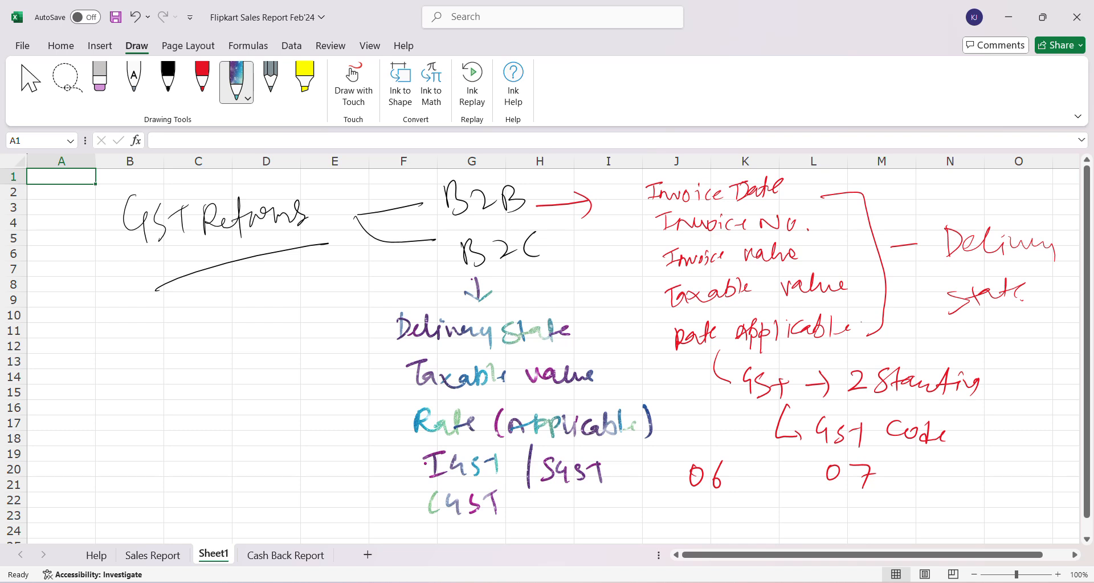
Bracket the IGST and CGST entries in galaxy ink and label them with an underlined, circled "Tax".
{"action": "mouse_move", "coordinate": [402, 461]}
{"action": "left_mouse_down"}
{"action": "mouse_move", "coordinate": [369, 464]}
{"action": "mouse_move", "coordinate": [421, 519]}
{"action": "left_mouse_up"}
{"action": "left_click_drag", "start_coordinate": [281, 469], "coordinate": [298, 468]}
{"action": "mouse_move", "coordinate": [289, 468]}
{"action": "left_mouse_down"}
{"action": "mouse_move", "coordinate": [289, 500]}
{"action": "mouse_move", "coordinate": [324, 505]}
{"action": "mouse_move", "coordinate": [312, 508]}
{"action": "left_mouse_up"}
{"action": "mouse_move", "coordinate": [286, 519]}
{"action": "left_mouse_down"}
{"action": "mouse_move", "coordinate": [302, 517]}
{"action": "mouse_move", "coordinate": [280, 469]}
{"action": "mouse_move", "coordinate": [293, 509]}
{"action": "left_mouse_up"}
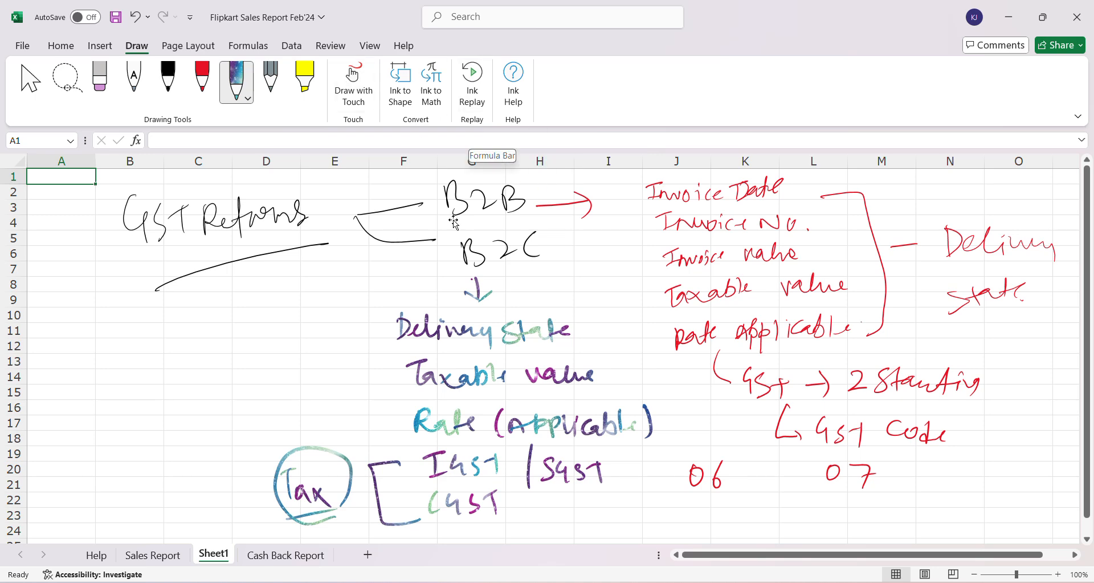
Handwrite "B2C" in red in the blank area below the first notes and draw two branches from it.
{"action": "scroll", "coordinate": [465, 305], "scroll_direction": "down", "scroll_amount": 8}
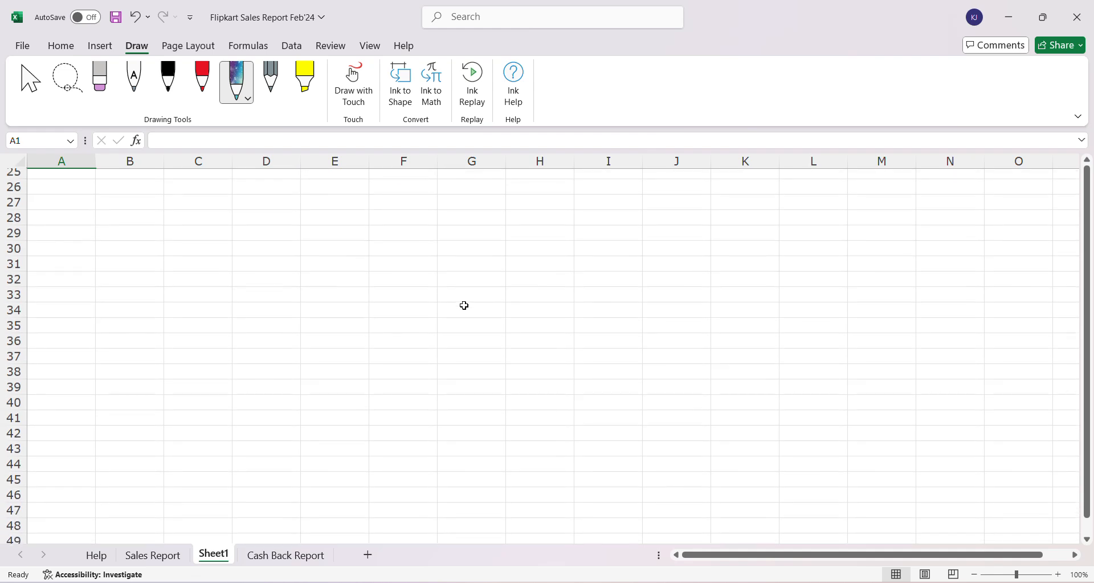
{"action": "left_click", "coordinate": [202, 80]}
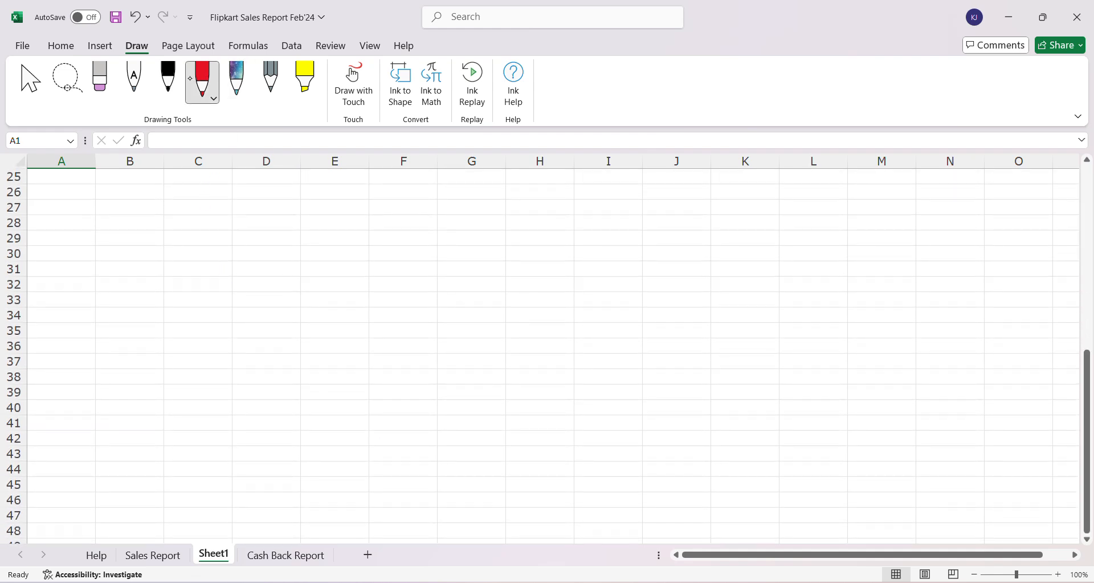
{"action": "mouse_move", "coordinate": [93, 228]}
{"action": "left_mouse_down"}
{"action": "mouse_move", "coordinate": [94, 252]}
{"action": "mouse_move", "coordinate": [140, 249]}
{"action": "left_mouse_up"}
{"action": "mouse_move", "coordinate": [160, 232]}
{"action": "left_mouse_down"}
{"action": "mouse_move", "coordinate": [161, 245]}
{"action": "mouse_move", "coordinate": [267, 210]}
{"action": "left_mouse_up"}
{"action": "left_click_drag", "start_coordinate": [194, 241], "coordinate": [268, 264]}
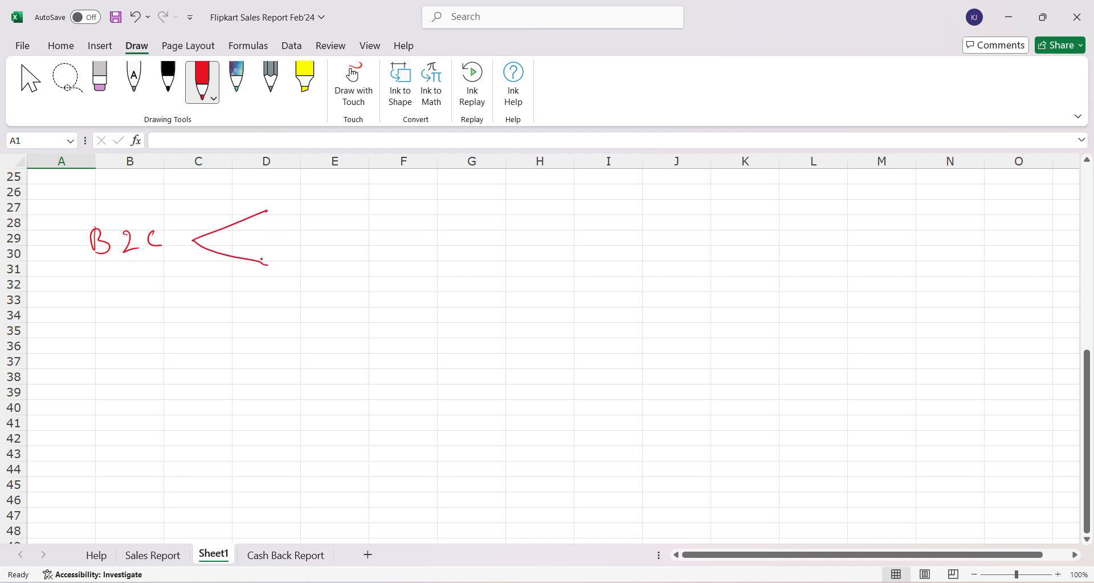
Add arrowheads to the two B2C branches and label them "Large B2C" and "Small B2C" in red.
{"action": "mouse_move", "coordinate": [258, 208]}
{"action": "left_mouse_down"}
{"action": "mouse_move", "coordinate": [271, 225]}
{"action": "mouse_move", "coordinate": [262, 286]}
{"action": "left_mouse_up"}
{"action": "mouse_move", "coordinate": [308, 230]}
{"action": "left_mouse_down"}
{"action": "mouse_move", "coordinate": [356, 219]}
{"action": "mouse_move", "coordinate": [378, 244]}
{"action": "mouse_move", "coordinate": [391, 225]}
{"action": "mouse_move", "coordinate": [423, 225]}
{"action": "mouse_move", "coordinate": [421, 235]}
{"action": "left_mouse_up"}
{"action": "left_click", "coordinate": [401, 219]}
{"action": "mouse_move", "coordinate": [436, 224]}
{"action": "left_mouse_down"}
{"action": "mouse_move", "coordinate": [442, 234]}
{"action": "mouse_move", "coordinate": [459, 226]}
{"action": "left_mouse_up"}
{"action": "left_click_drag", "start_coordinate": [476, 217], "coordinate": [478, 228]}
{"action": "mouse_move", "coordinate": [314, 276]}
{"action": "left_mouse_down"}
{"action": "mouse_move", "coordinate": [306, 284]}
{"action": "mouse_move", "coordinate": [361, 291]}
{"action": "mouse_move", "coordinate": [386, 278]}
{"action": "mouse_move", "coordinate": [388, 295]}
{"action": "left_mouse_up"}
{"action": "mouse_move", "coordinate": [419, 283]}
{"action": "left_mouse_down"}
{"action": "mouse_move", "coordinate": [425, 302]}
{"action": "mouse_move", "coordinate": [479, 295]}
{"action": "left_mouse_up"}
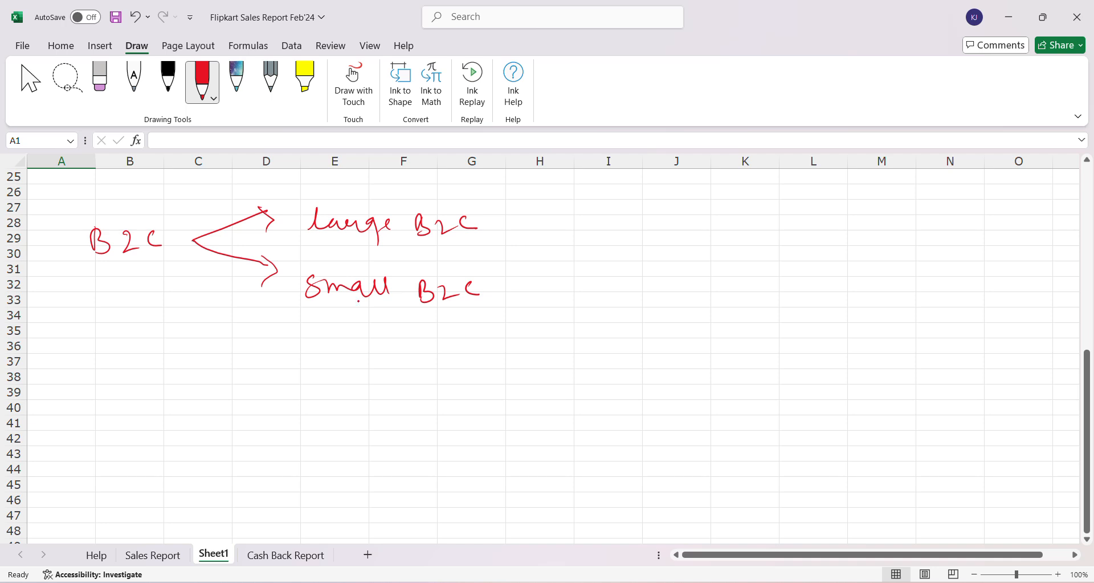
Write out the red B2C abbreviation beneath it as "Business" and "Consumer", connected by downward arrows.
{"action": "left_click_drag", "start_coordinate": [111, 265], "coordinate": [113, 289]}
{"action": "mouse_move", "coordinate": [104, 284]}
{"action": "left_mouse_down"}
{"action": "mouse_move", "coordinate": [113, 293]}
{"action": "mouse_move", "coordinate": [121, 283]}
{"action": "left_mouse_up"}
{"action": "mouse_move", "coordinate": [65, 335]}
{"action": "left_mouse_down"}
{"action": "mouse_move", "coordinate": [117, 338]}
{"action": "mouse_move", "coordinate": [165, 317]}
{"action": "mouse_move", "coordinate": [141, 323]}
{"action": "left_mouse_up"}
{"action": "mouse_move", "coordinate": [159, 319]}
{"action": "left_mouse_down"}
{"action": "mouse_move", "coordinate": [161, 340]}
{"action": "mouse_move", "coordinate": [113, 371]}
{"action": "left_mouse_up"}
{"action": "mouse_move", "coordinate": [96, 365]}
{"action": "left_mouse_down"}
{"action": "mouse_move", "coordinate": [113, 371]}
{"action": "mouse_move", "coordinate": [122, 360]}
{"action": "left_mouse_up"}
{"action": "left_click", "coordinate": [98, 391]}
{"action": "left_click_drag", "start_coordinate": [86, 392], "coordinate": [91, 411]}
{"action": "mouse_move", "coordinate": [94, 402]}
{"action": "left_mouse_down"}
{"action": "mouse_move", "coordinate": [149, 403]}
{"action": "mouse_move", "coordinate": [160, 390]}
{"action": "left_mouse_up"}
{"action": "left_click_drag", "start_coordinate": [160, 393], "coordinate": [176, 393]}
{"action": "left_click_drag", "start_coordinate": [170, 390], "coordinate": [178, 376]}
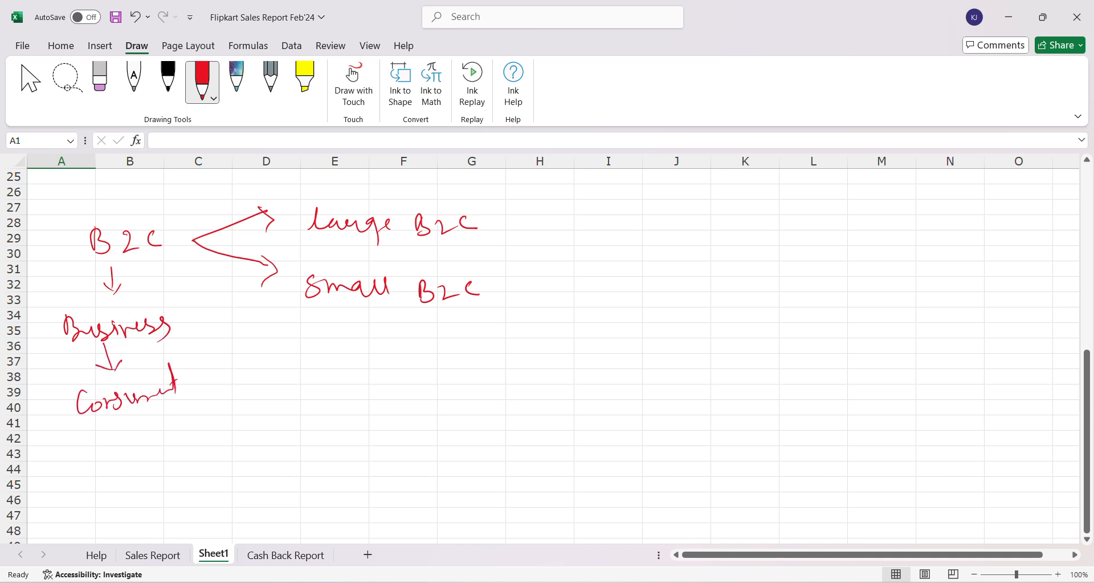
Handwrite the consumer label again in red below the first one, then underline and circle it.
{"action": "mouse_move", "coordinate": [96, 428]}
{"action": "left_mouse_down"}
{"action": "mouse_move", "coordinate": [188, 401]}
{"action": "mouse_move", "coordinate": [106, 446]}
{"action": "mouse_move", "coordinate": [114, 453]}
{"action": "left_mouse_up"}
{"action": "mouse_move", "coordinate": [121, 441]}
{"action": "left_mouse_down"}
{"action": "mouse_move", "coordinate": [122, 451]}
{"action": "mouse_move", "coordinate": [129, 445]}
{"action": "left_mouse_up"}
{"action": "mouse_move", "coordinate": [128, 450]}
{"action": "left_mouse_down"}
{"action": "mouse_move", "coordinate": [161, 440]}
{"action": "mouse_move", "coordinate": [168, 449]}
{"action": "mouse_move", "coordinate": [215, 422]}
{"action": "mouse_move", "coordinate": [214, 435]}
{"action": "left_mouse_up"}
{"action": "left_click_drag", "start_coordinate": [207, 423], "coordinate": [219, 415]}
{"action": "mouse_move", "coordinate": [121, 473]}
{"action": "left_mouse_down"}
{"action": "mouse_move", "coordinate": [222, 443]}
{"action": "mouse_move", "coordinate": [220, 418]}
{"action": "mouse_move", "coordinate": [159, 399]}
{"action": "left_mouse_up"}
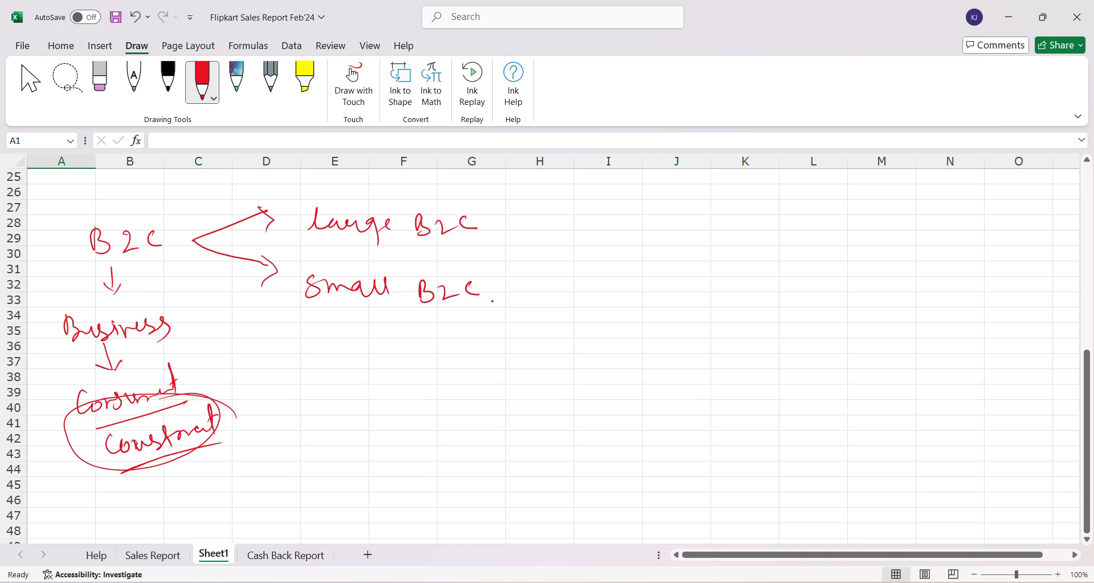
Handwrite the condition "(Invoice > 1L)" in red beside "Large B2C" and add a check mark after it.
{"action": "mouse_move", "coordinate": [489, 204]}
{"action": "left_mouse_down"}
{"action": "mouse_move", "coordinate": [496, 250]}
{"action": "mouse_move", "coordinate": [524, 217]}
{"action": "left_mouse_up"}
{"action": "mouse_move", "coordinate": [517, 220]}
{"action": "left_mouse_down"}
{"action": "mouse_move", "coordinate": [512, 242]}
{"action": "mouse_move", "coordinate": [566, 230]}
{"action": "left_mouse_up"}
{"action": "left_click_drag", "start_coordinate": [582, 234], "coordinate": [602, 253]}
{"action": "left_click", "coordinate": [611, 238]}
{"action": "left_click_drag", "start_coordinate": [648, 226], "coordinate": [648, 249]}
{"action": "mouse_move", "coordinate": [656, 224]}
{"action": "left_mouse_down"}
{"action": "mouse_move", "coordinate": [656, 246]}
{"action": "mouse_move", "coordinate": [678, 240]}
{"action": "left_mouse_up"}
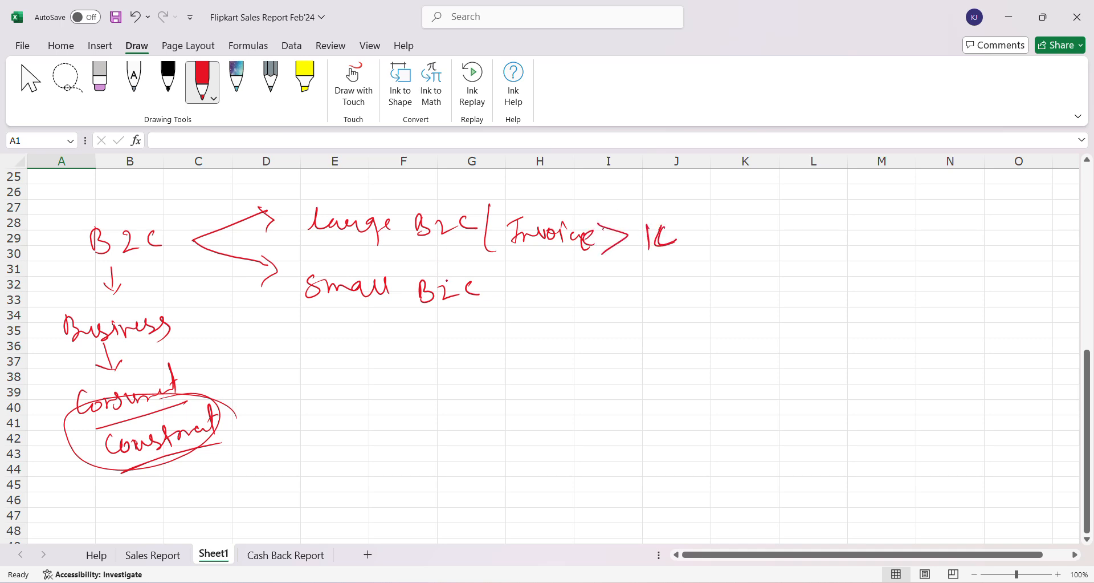
{"action": "mouse_move", "coordinate": [677, 198]}
{"action": "left_mouse_down"}
{"action": "mouse_move", "coordinate": [693, 246]}
{"action": "mouse_move", "coordinate": [677, 266]}
{"action": "left_mouse_up"}
{"action": "left_click_drag", "start_coordinate": [721, 215], "coordinate": [758, 209]}
Highlight Delivery State, Taxable value, Rate (Applicable), IGST, CGST and SGST in the upper B2C list in yellow.
{"action": "scroll", "coordinate": [470, 282], "scroll_direction": "up", "scroll_amount": 5}
{"action": "scroll", "coordinate": [470, 282], "scroll_direction": "up", "scroll_amount": 3}
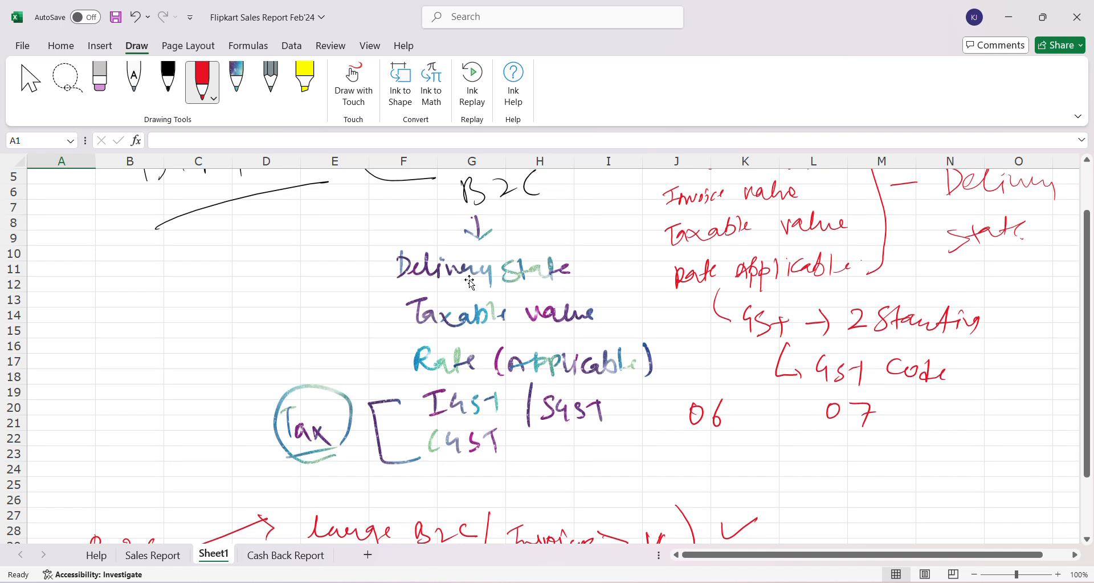
{"action": "scroll", "coordinate": [471, 281], "scroll_direction": "down", "scroll_amount": 1}
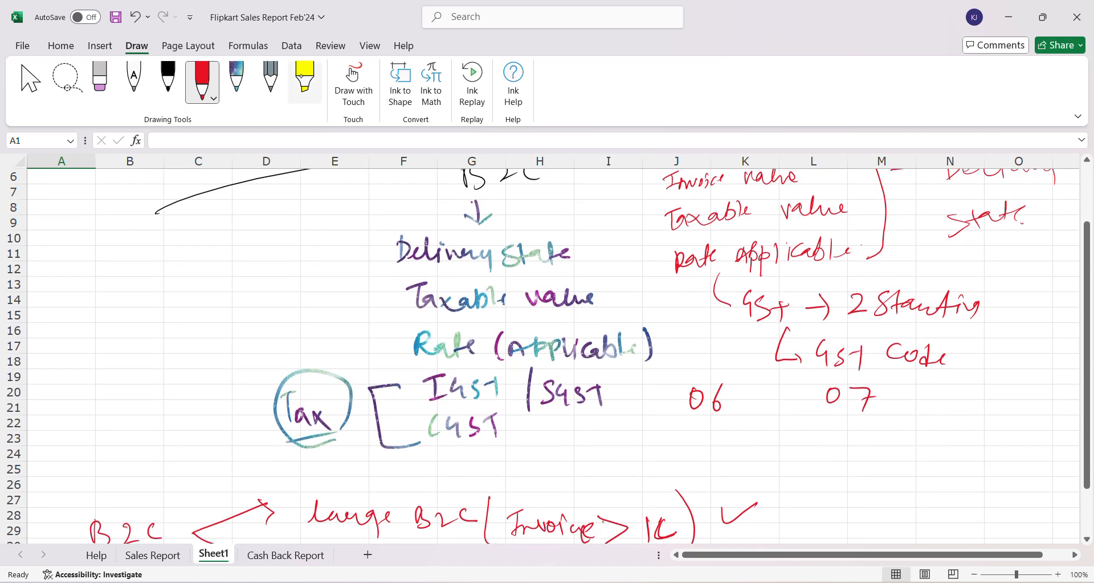
{"action": "left_click", "coordinate": [305, 80]}
{"action": "left_click_drag", "start_coordinate": [375, 256], "coordinate": [534, 261]}
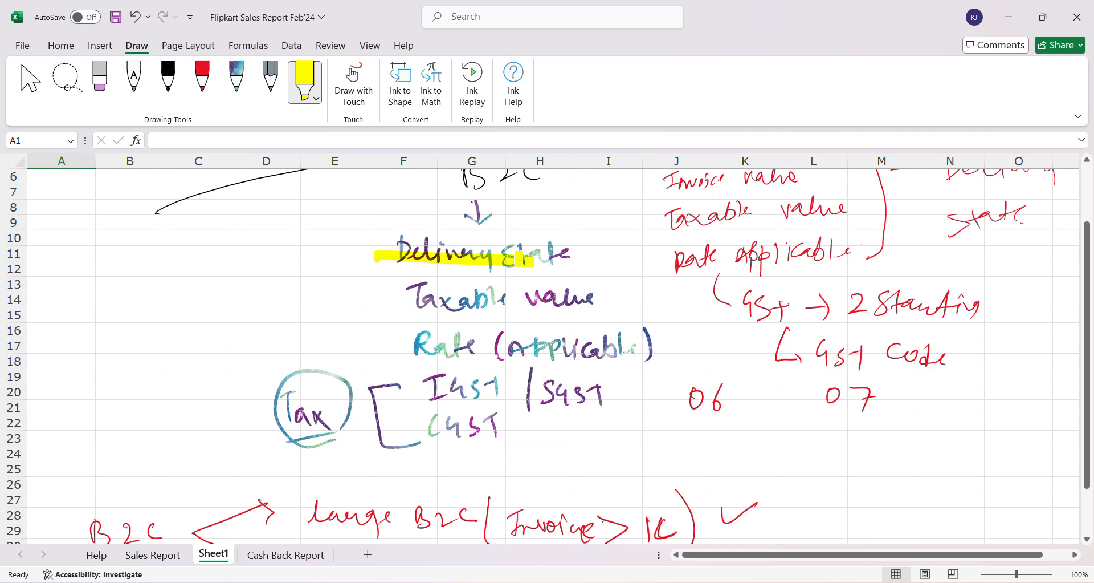
{"action": "left_click_drag", "start_coordinate": [386, 301], "coordinate": [607, 306]}
{"action": "left_click_drag", "start_coordinate": [381, 350], "coordinate": [621, 356]}
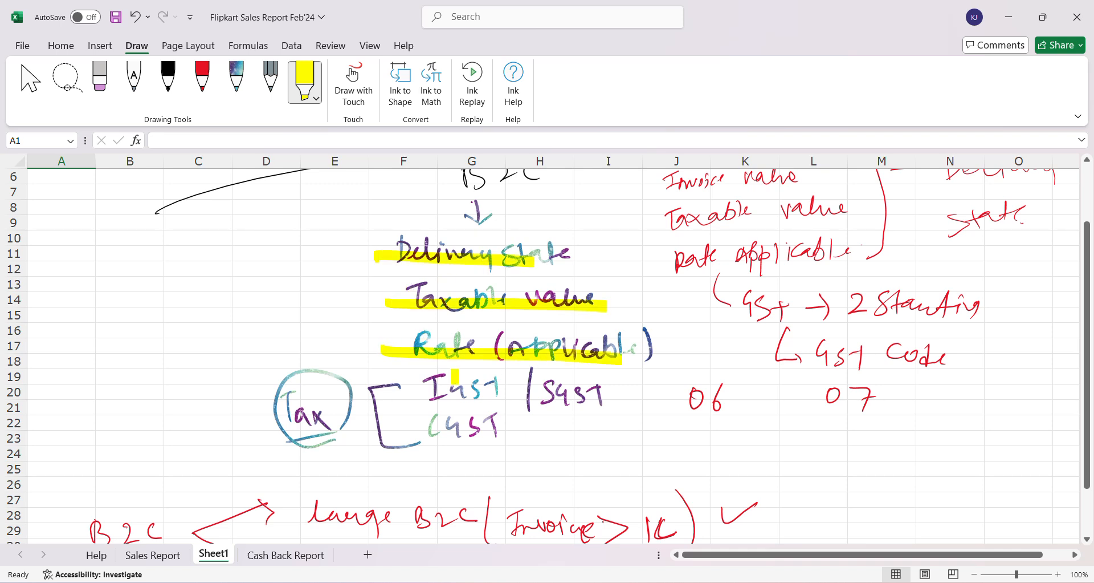
{"action": "left_click_drag", "start_coordinate": [391, 394], "coordinate": [494, 394]}
{"action": "left_click_drag", "start_coordinate": [375, 434], "coordinate": [505, 426]}
{"action": "left_click_drag", "start_coordinate": [507, 383], "coordinate": [626, 383]}
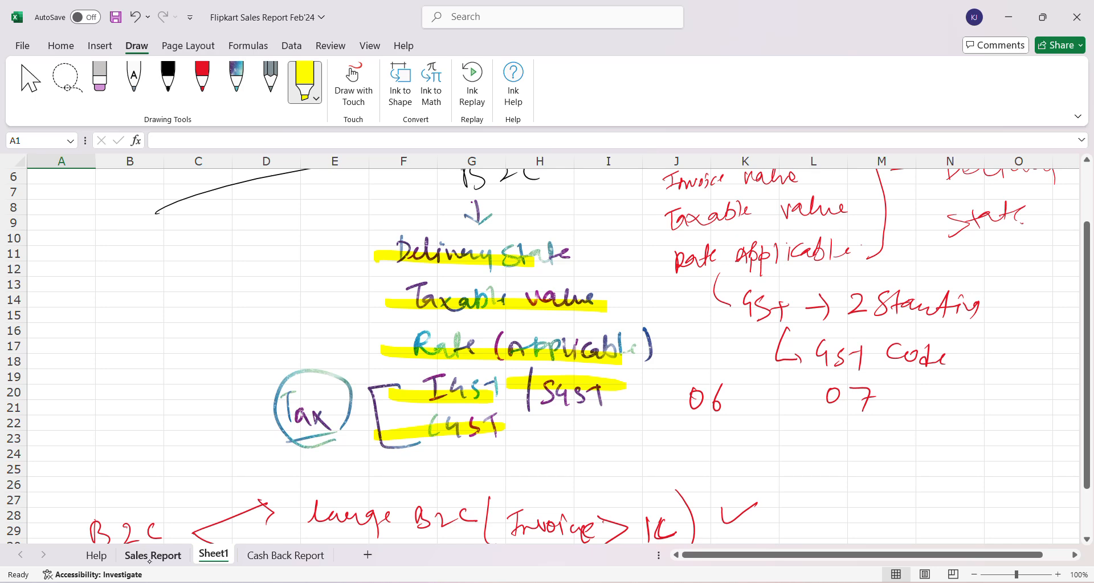
Review the Sales Report sheet's column headings from the order details through the price, taxable value, GST and TCS columns.
{"action": "left_click", "coordinate": [151, 555]}
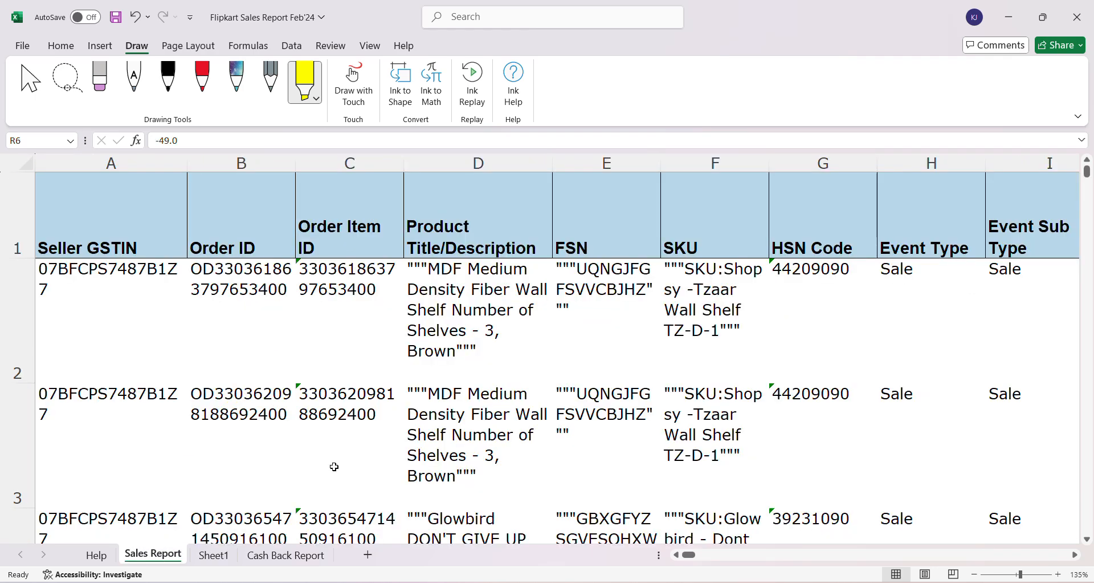
{"action": "scroll", "coordinate": [334, 466], "scroll_direction": "down", "scroll_amount": 4}
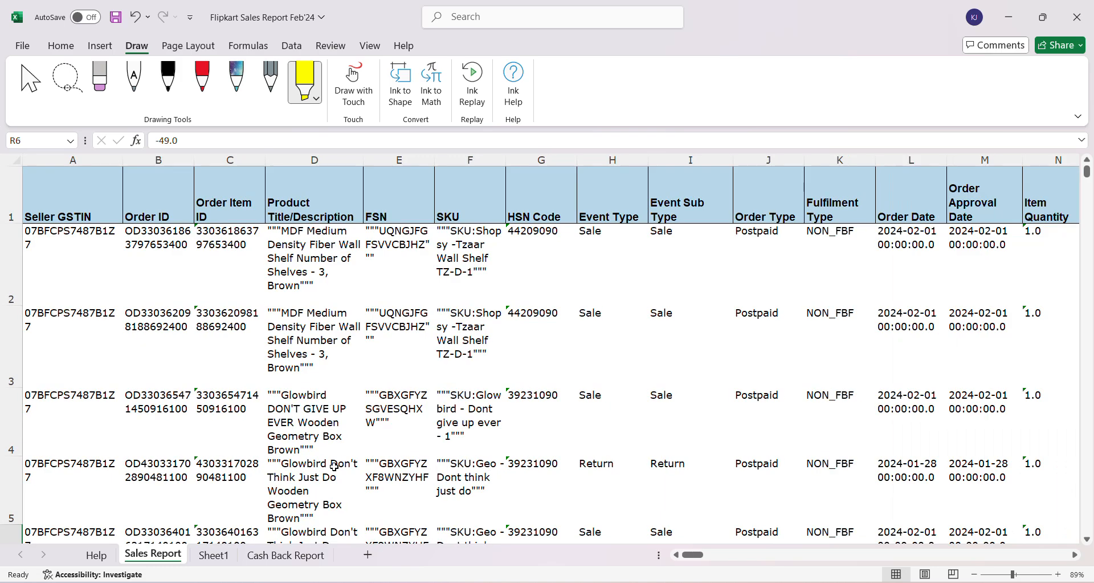
{"action": "scroll", "coordinate": [334, 466], "scroll_direction": "right", "scroll_amount": 8}
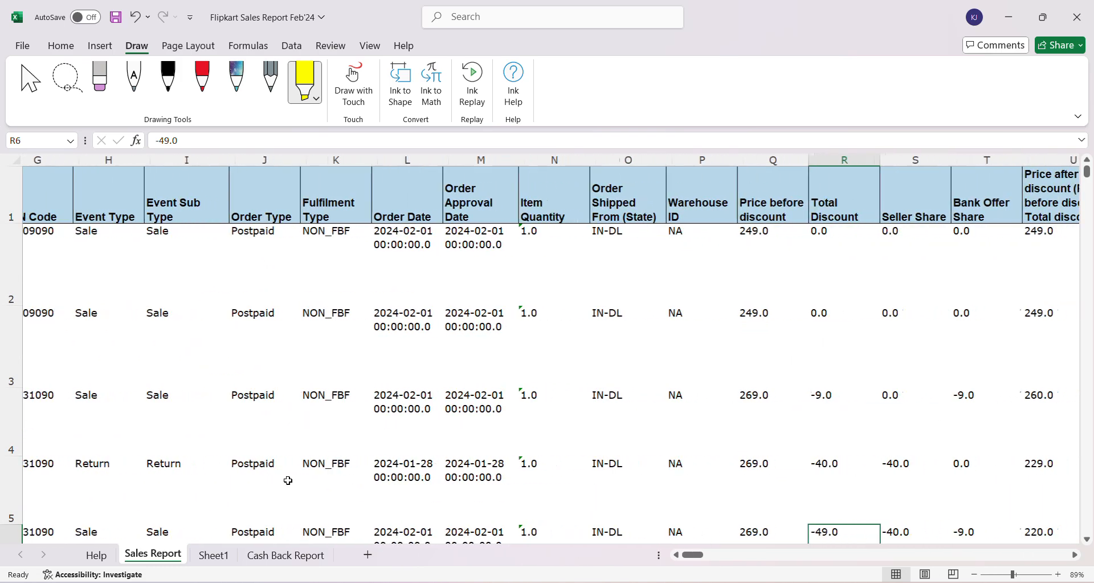
{"action": "scroll", "coordinate": [289, 481], "scroll_direction": "right", "scroll_amount": 5}
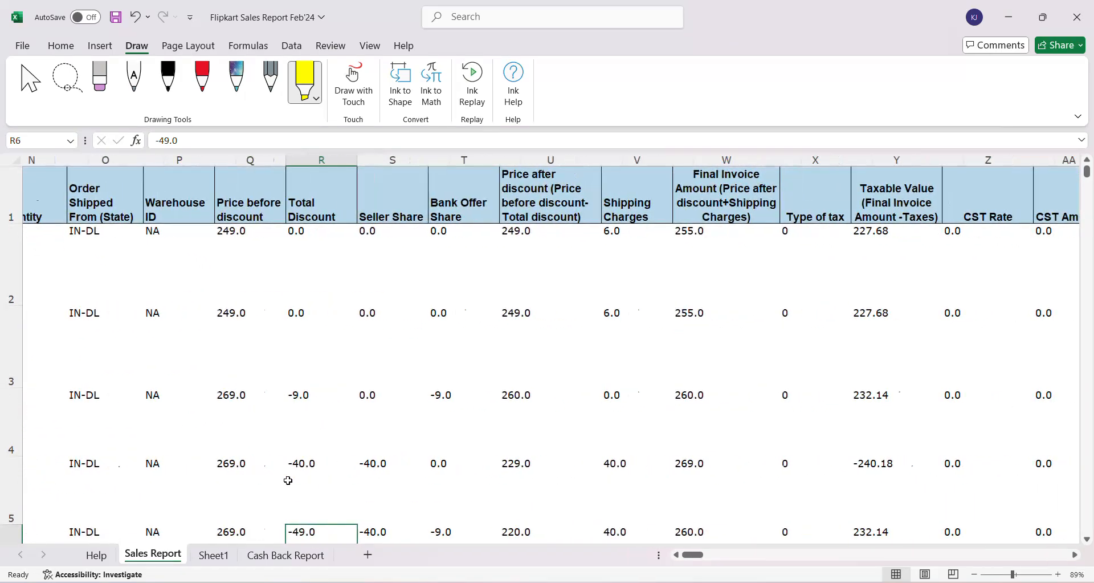
{"action": "scroll", "coordinate": [289, 481], "scroll_direction": "right", "scroll_amount": 6}
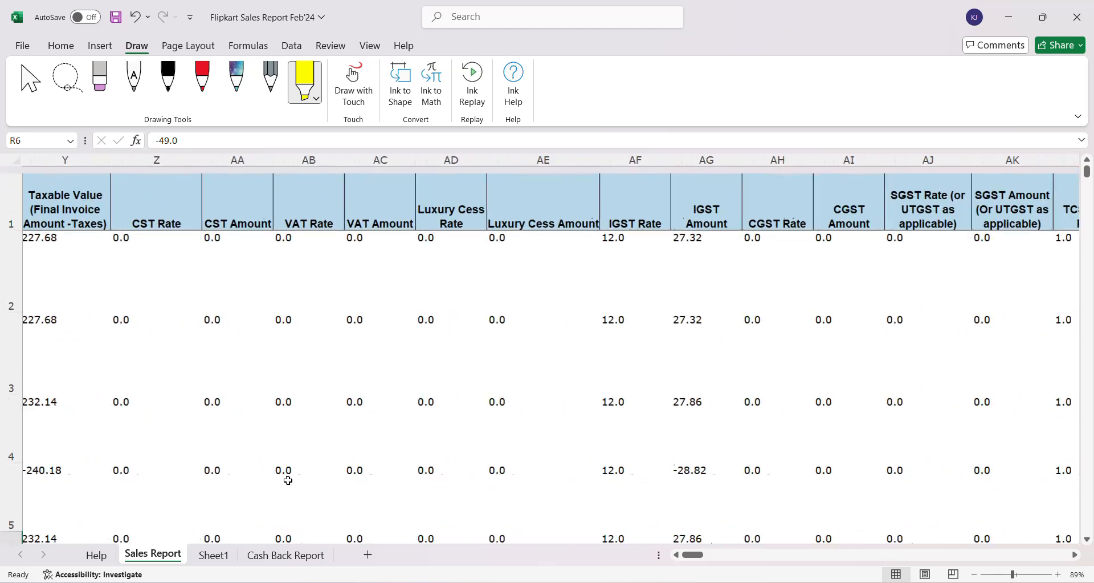
{"action": "scroll", "coordinate": [288, 481], "scroll_direction": "right", "scroll_amount": 1}
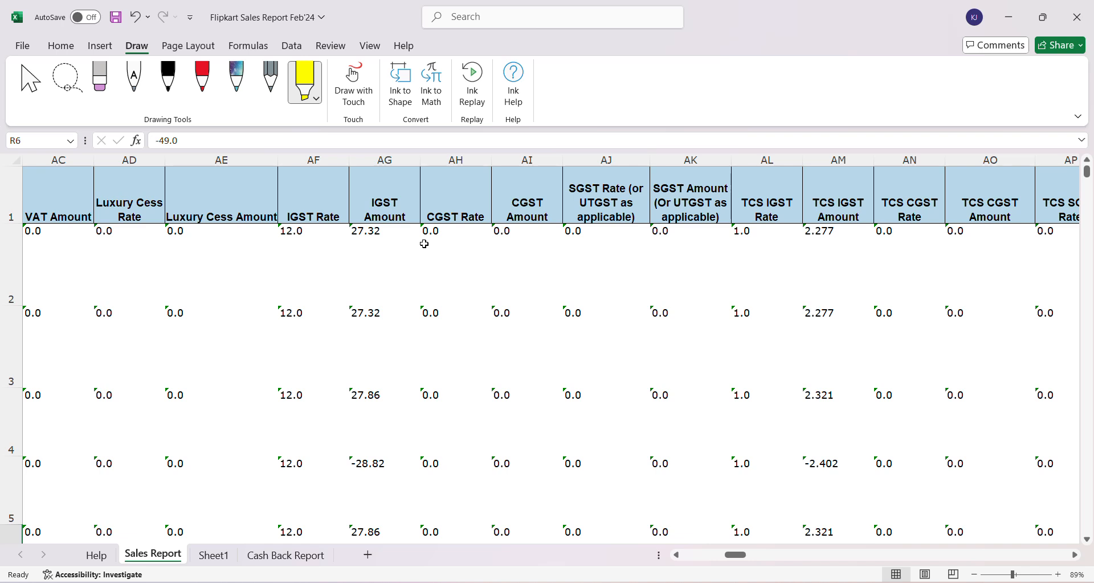
{"action": "key", "text": "Left"}
{"action": "key", "text": "Left"}
{"action": "key", "text": "Left"}
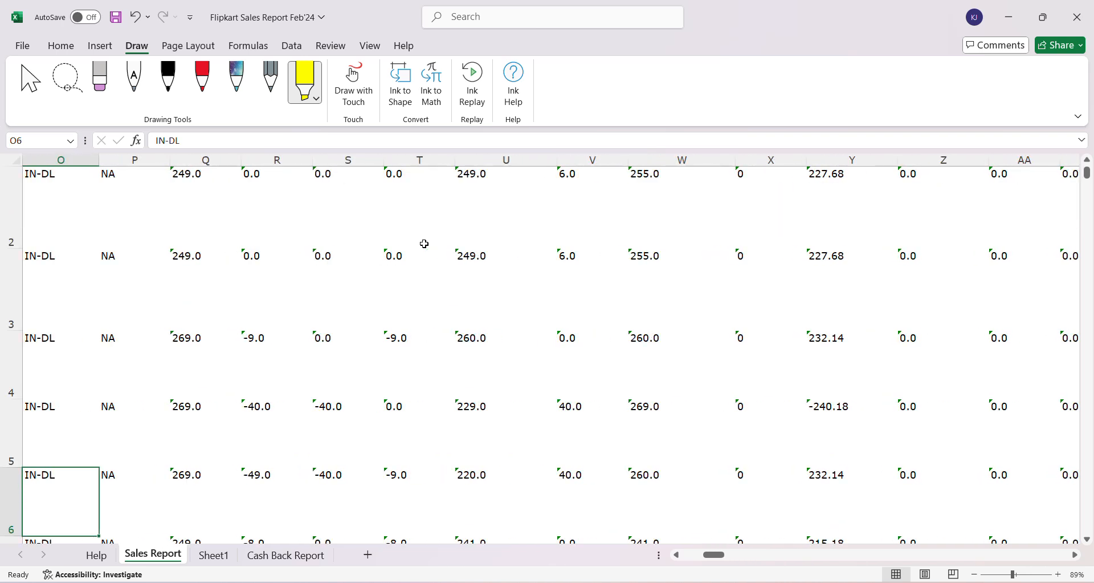
{"action": "key", "text": "ctrl+Up"}
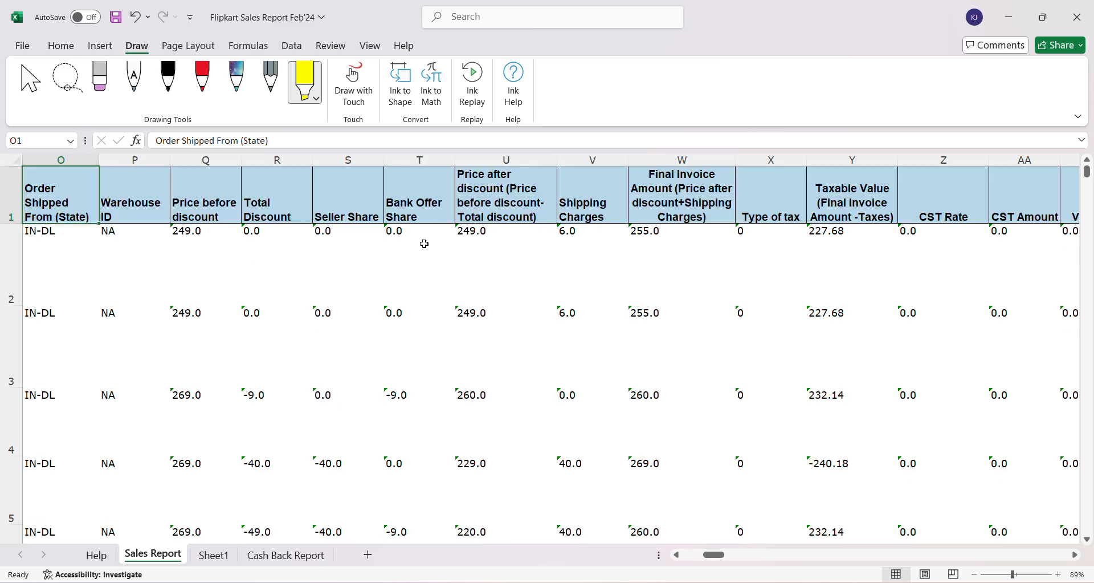
{"action": "key", "text": "Left"}
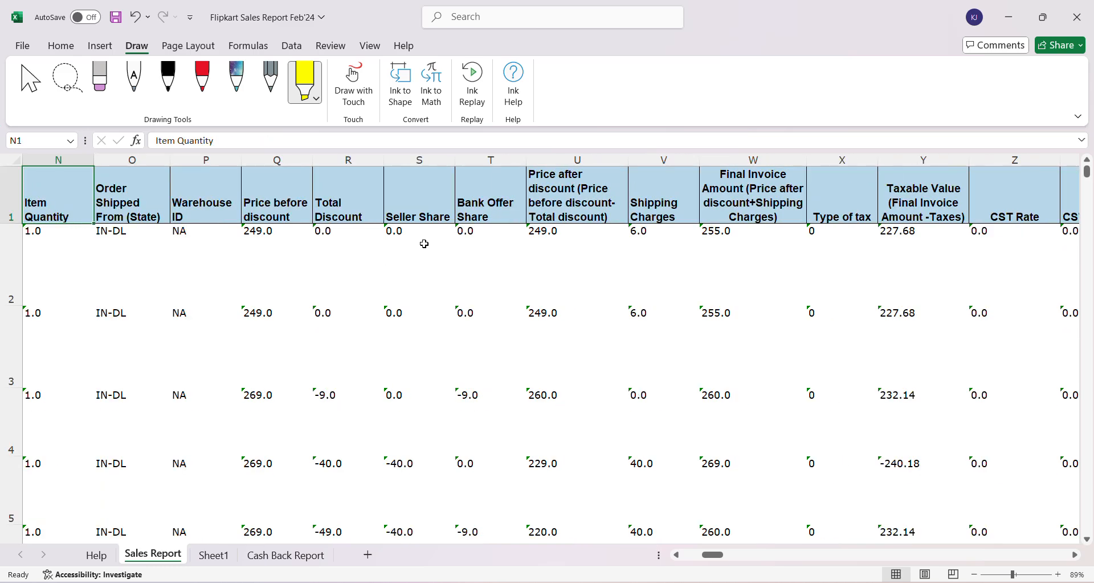
{"action": "key", "text": "ctrl+Left"}
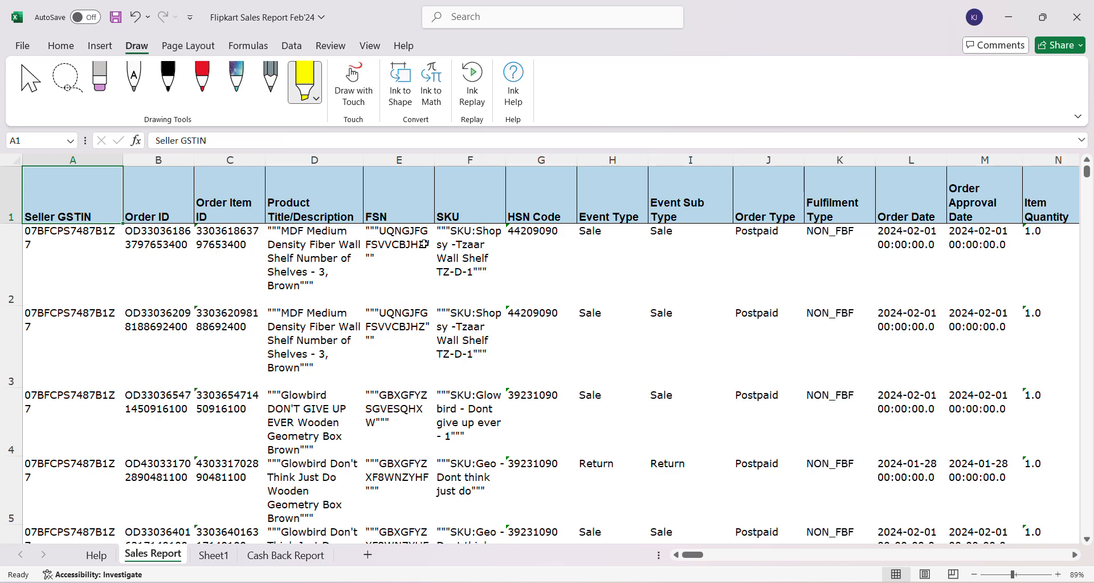
Fill the Customer's Delivery State header in the Sales Report sheet with yellow.
{"action": "key", "text": "Right"}
{"action": "key", "text": "Right"}
{"action": "key", "text": "Right"}
{"action": "key", "text": "Right"}
{"action": "key", "text": "Right"}
{"action": "key", "text": "Right"}
{"action": "key", "text": "Right"}
{"action": "key", "text": "Right"}
{"action": "key", "text": "Right"}
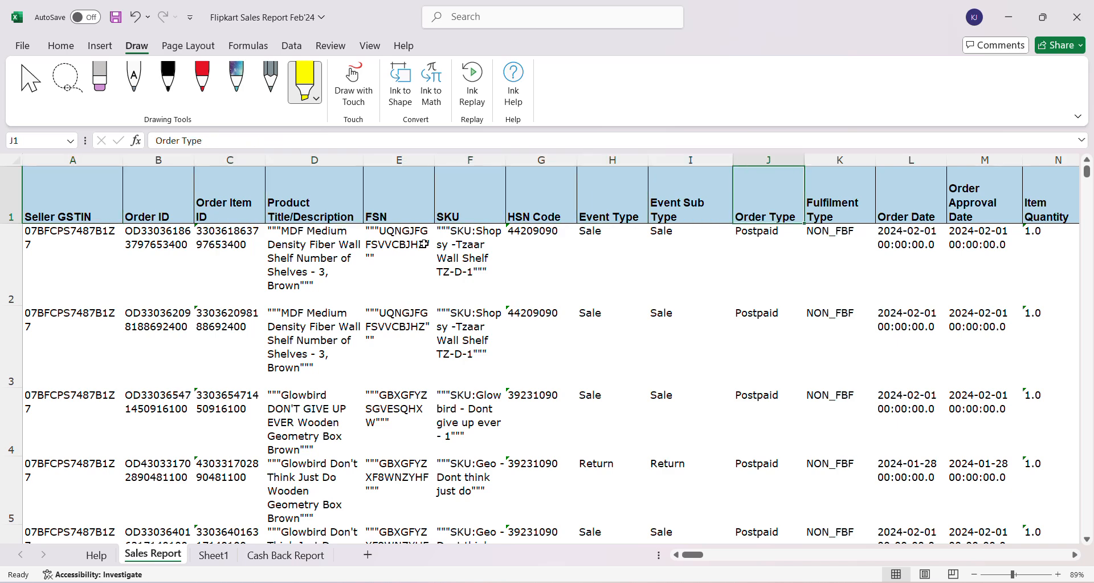
{"action": "key", "text": "Right"}
{"action": "key", "text": "Right"}
{"action": "key", "text": "Right"}
{"action": "key", "text": "Right"}
{"action": "key", "text": "Right"}
{"action": "key", "text": "Right"}
{"action": "key", "text": "Right"}
{"action": "key", "text": "Right"}
{"action": "key", "text": "Right"}
{"action": "key", "text": "Right"}
{"action": "key", "text": "Right"}
{"action": "key", "text": "Right"}
{"action": "key", "text": "Right"}
{"action": "key", "text": "Right"}
{"action": "key", "text": "Right"}
{"action": "key", "text": "Right"}
{"action": "key", "text": "Right"}
{"action": "key", "text": "Right"}
{"action": "key", "text": "Right"}
{"action": "key", "text": "Right"}
{"action": "key", "text": "Right"}
{"action": "key", "text": "Right"}
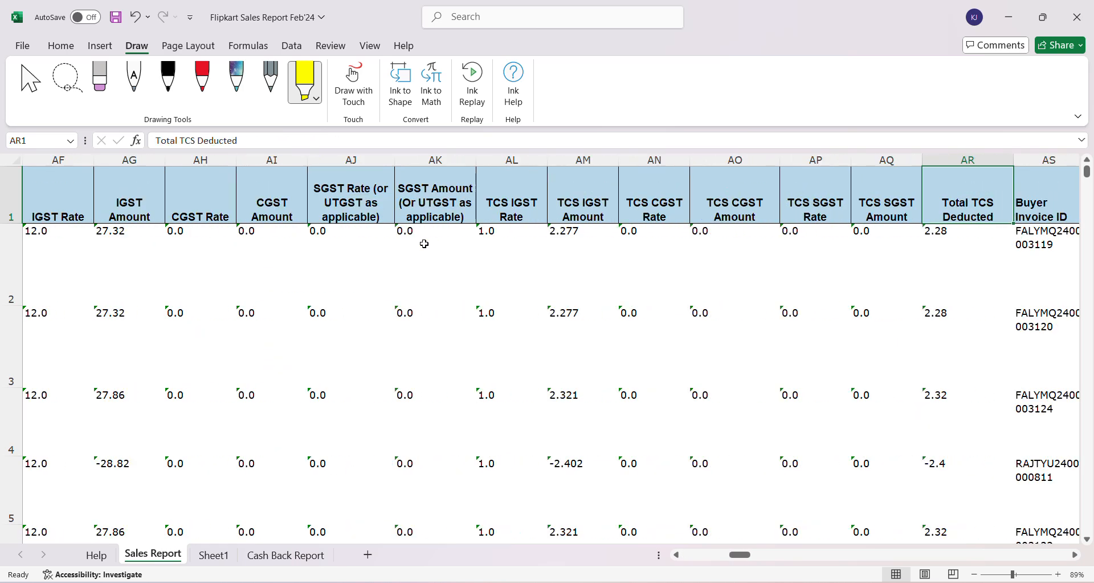
{"action": "key", "text": "Left"}
{"action": "key", "text": "Left"}
{"action": "key", "text": "Left"}
{"action": "key", "text": "Left"}
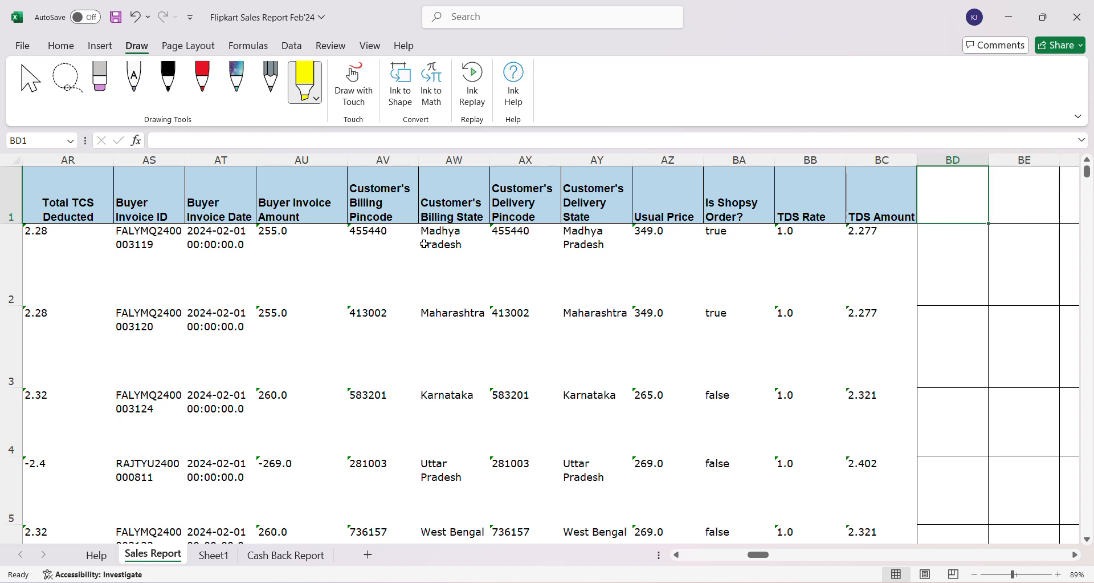
{"action": "key", "text": "Left"}
{"action": "key", "text": "Left"}
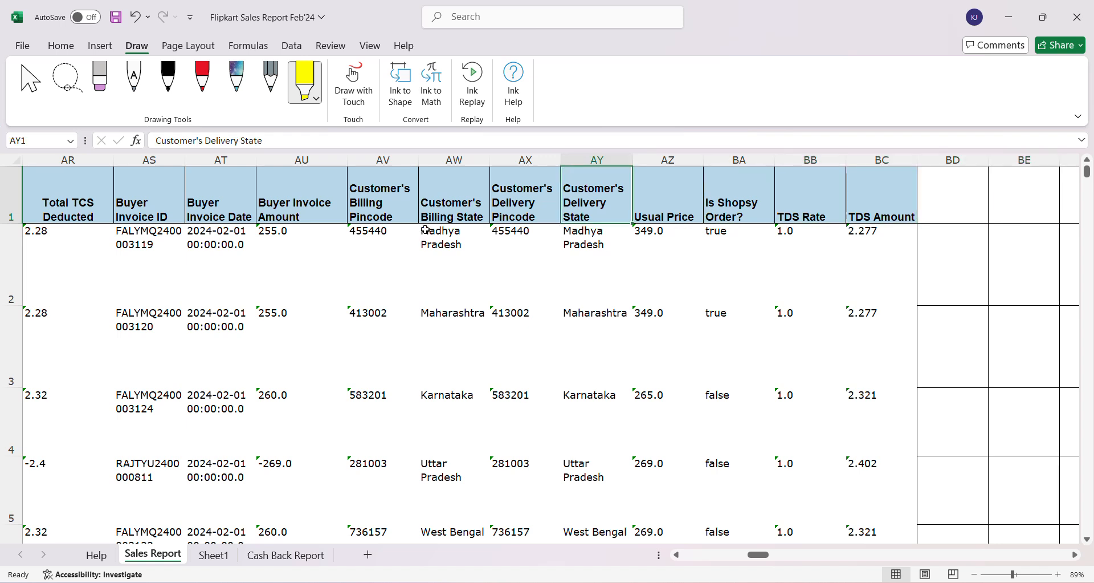
{"action": "left_click", "coordinate": [68, 45]}
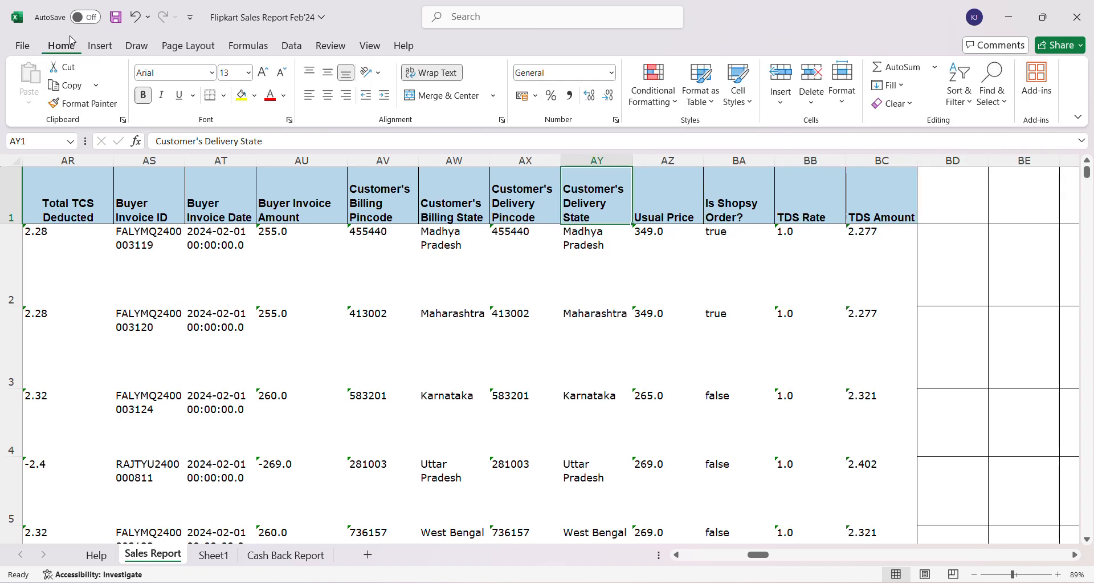
{"action": "left_click", "coordinate": [241, 97]}
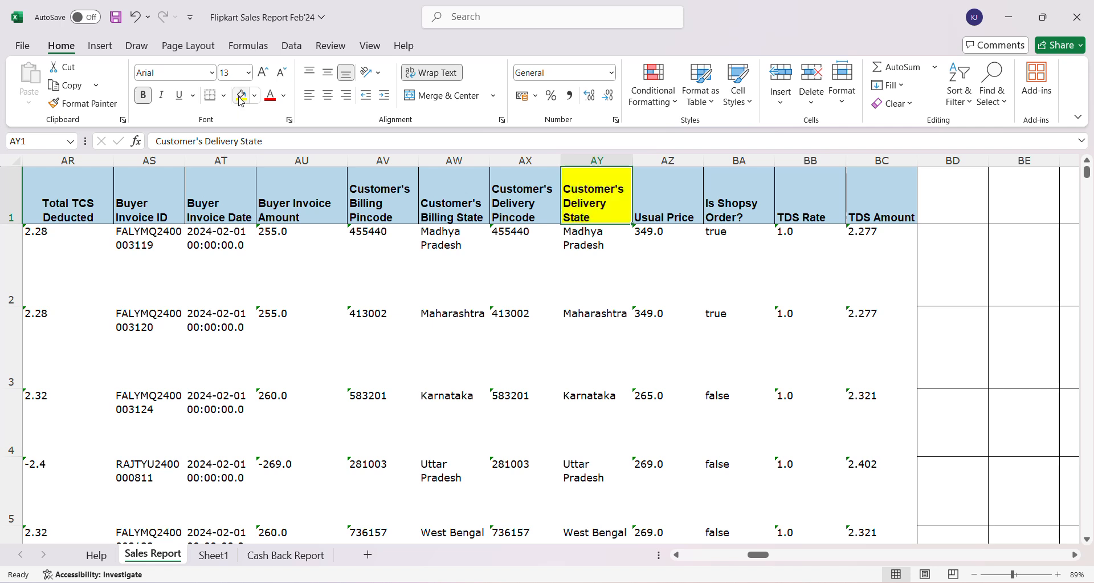
Fill the "Price after discount (Price before discount-Total discount)" header with yellow.
{"action": "key", "text": "Left"}
{"action": "key", "text": "Left"}
{"action": "key", "text": "Left"}
{"action": "key", "text": "Left"}
{"action": "key", "text": "Left"}
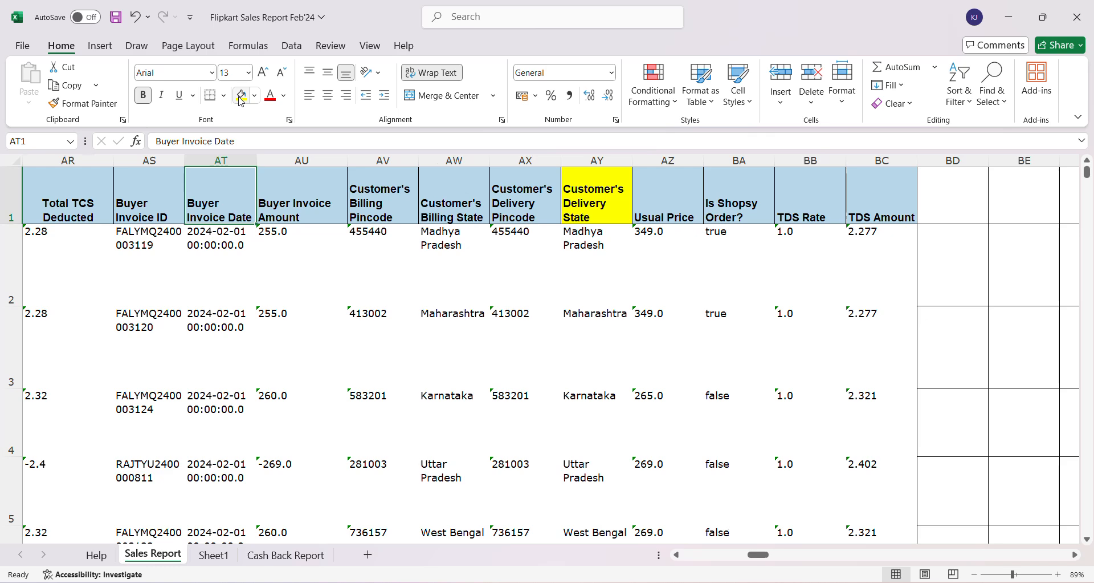
{"action": "key", "text": "Left"}
{"action": "key", "text": "Left"}
{"action": "key", "text": "Left"}
{"action": "key", "text": "Left"}
{"action": "key", "text": "Left"}
{"action": "key", "text": "Left"}
{"action": "key", "text": "Left"}
{"action": "key", "text": "Left"}
{"action": "key", "text": "Left"}
{"action": "key", "text": "Left"}
{"action": "key", "text": "Left"}
{"action": "key", "text": "Left"}
{"action": "key", "text": "Left"}
{"action": "key", "text": "Left"}
{"action": "key", "text": "Left"}
{"action": "key", "text": "Left"}
{"action": "key", "text": "Left"}
{"action": "key", "text": "Left"}
{"action": "key", "text": "Left"}
{"action": "key", "text": "Left"}
{"action": "key", "text": "Left"}
{"action": "key", "text": "Left"}
{"action": "key", "text": "Left"}
{"action": "key", "text": "Left"}
{"action": "key", "text": "Left"}
{"action": "key", "text": "Left"}
{"action": "key", "text": "Left"}
{"action": "key", "text": "Left"}
{"action": "key", "text": "Left"}
{"action": "key", "text": "Left"}
{"action": "key", "text": "Left"}
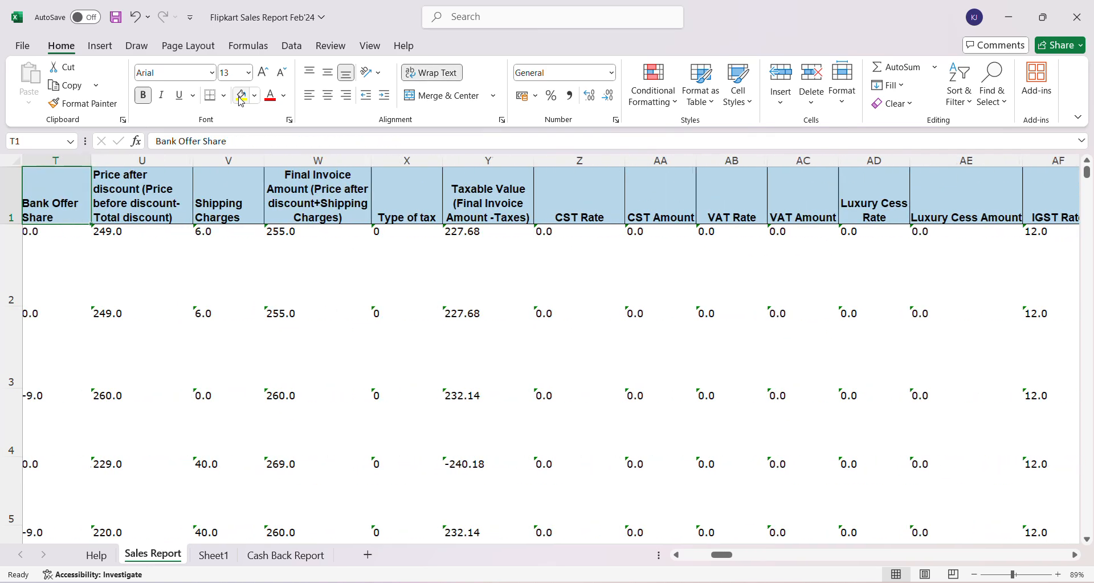
{"action": "key", "text": "Left"}
{"action": "key", "text": "Left"}
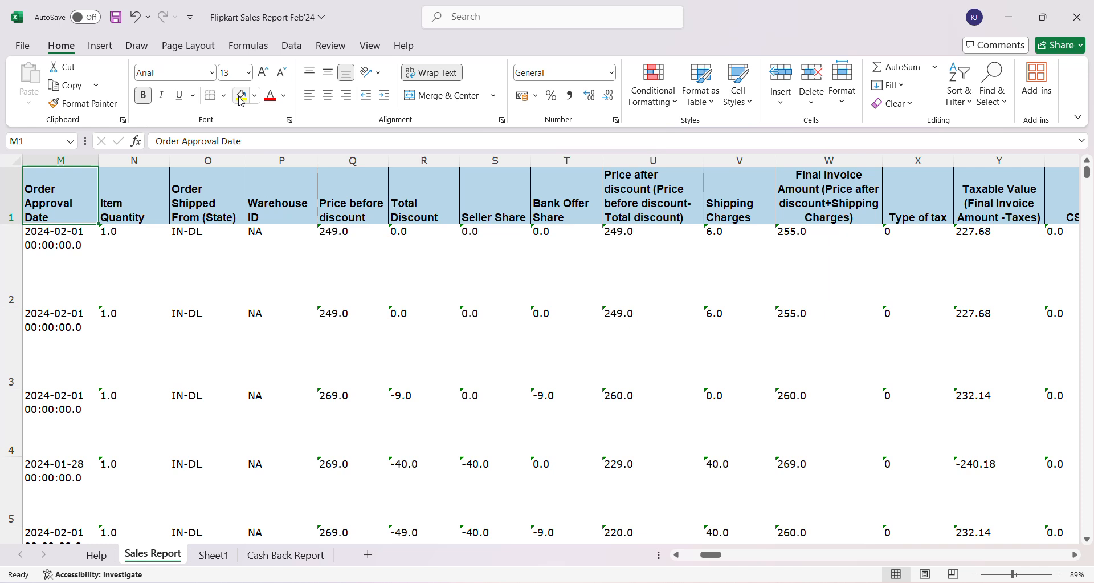
{"action": "key", "text": "Right"}
{"action": "key", "text": "Right"}
{"action": "key", "text": "Right"}
{"action": "key", "text": "Right"}
{"action": "key", "text": "Right"}
{"action": "key", "text": "Right"}
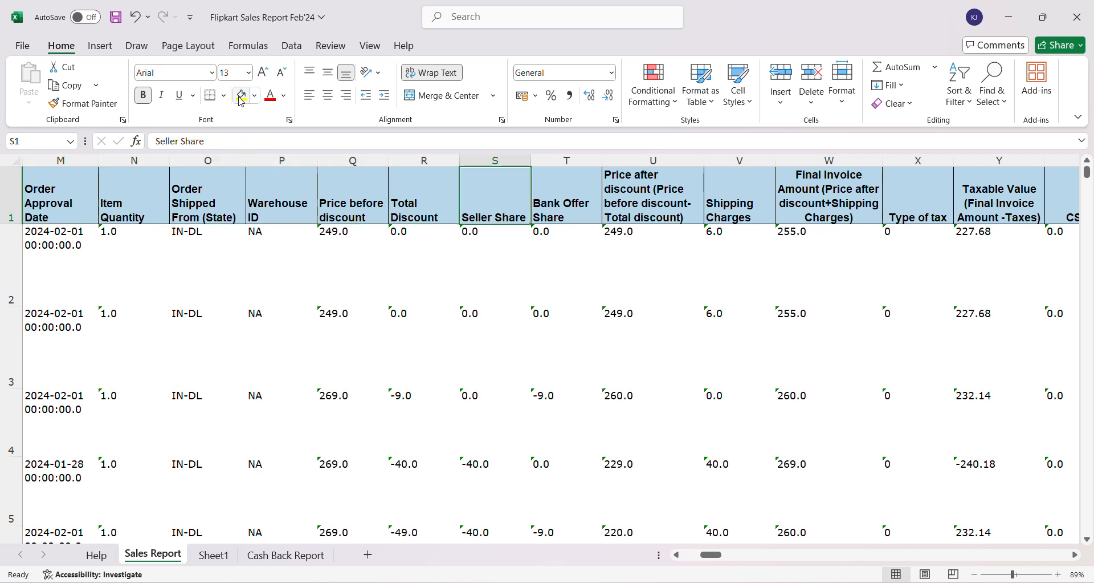
{"action": "key", "text": "Right"}
{"action": "key", "text": "Right"}
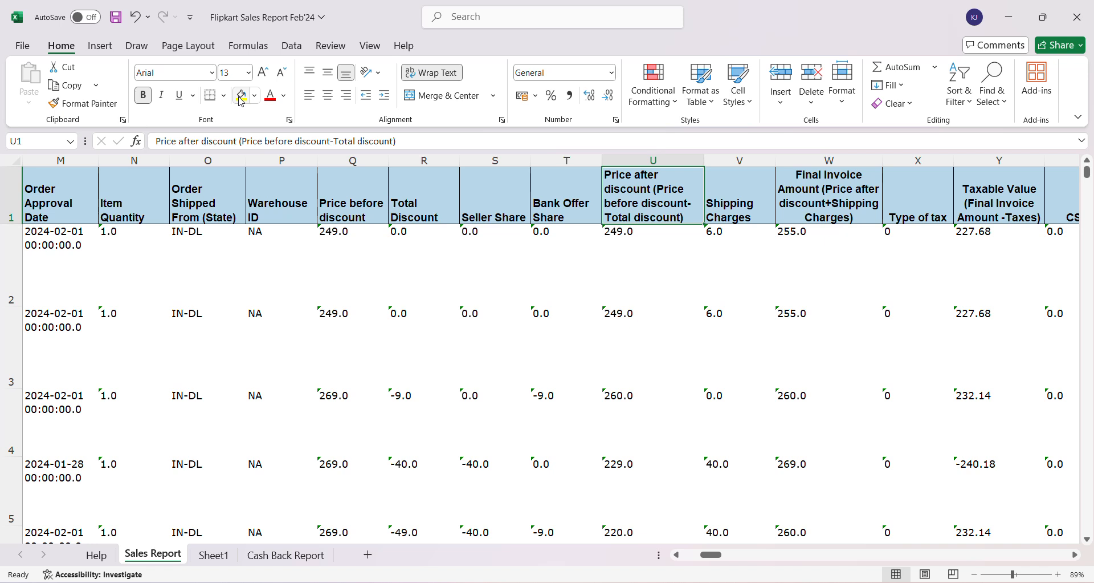
{"action": "left_click", "coordinate": [240, 97]}
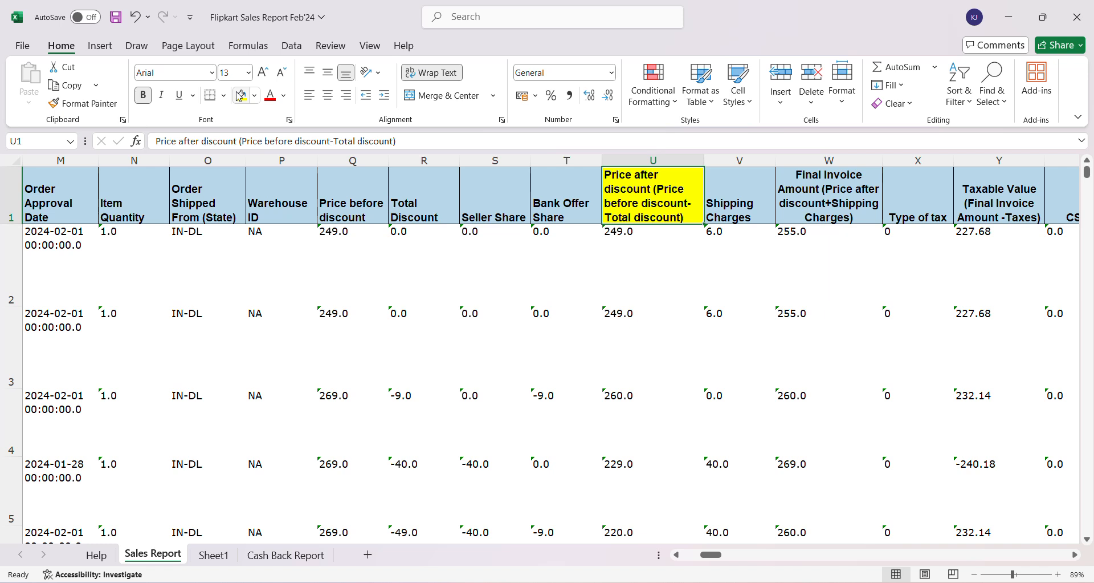
Fill the IGST Rate and IGST Amount headers with yellow.
{"action": "key", "text": "Right"}
{"action": "key", "text": "Right"}
{"action": "key", "text": "Right"}
{"action": "key", "text": "Right"}
{"action": "key", "text": "Right"}
{"action": "key", "text": "Right"}
{"action": "key", "text": "Right"}
{"action": "key", "text": "Right"}
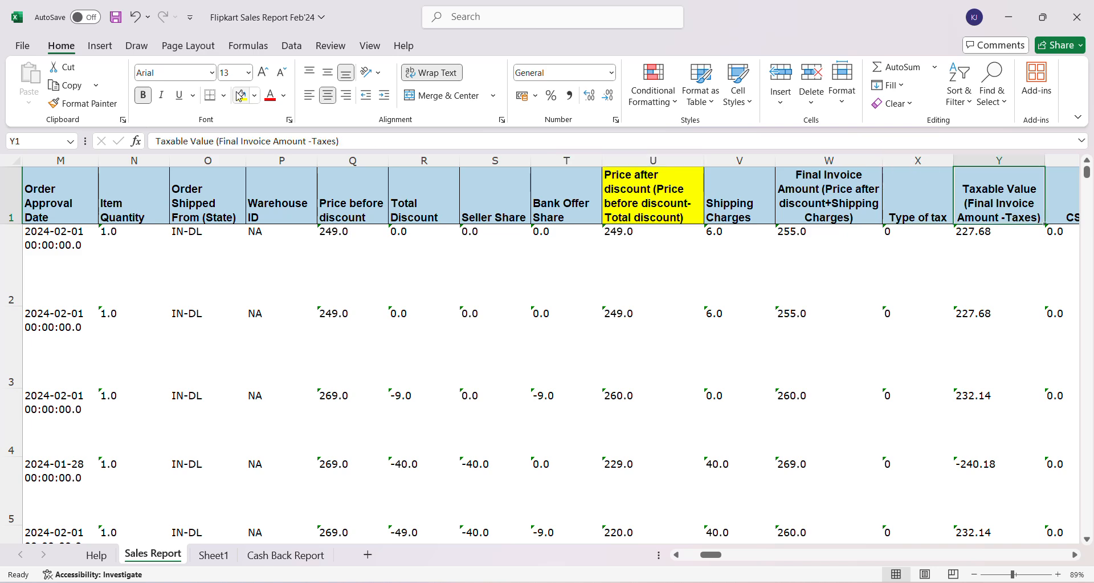
{"action": "key", "text": "Right"}
{"action": "key", "text": "Right"}
{"action": "key", "text": "Right"}
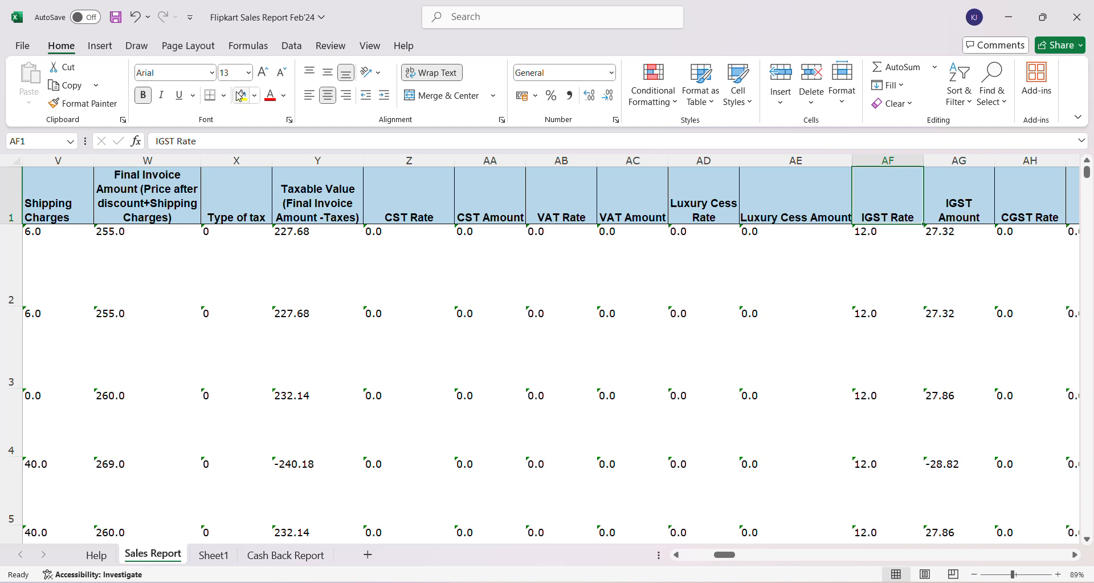
{"action": "left_click", "coordinate": [240, 96]}
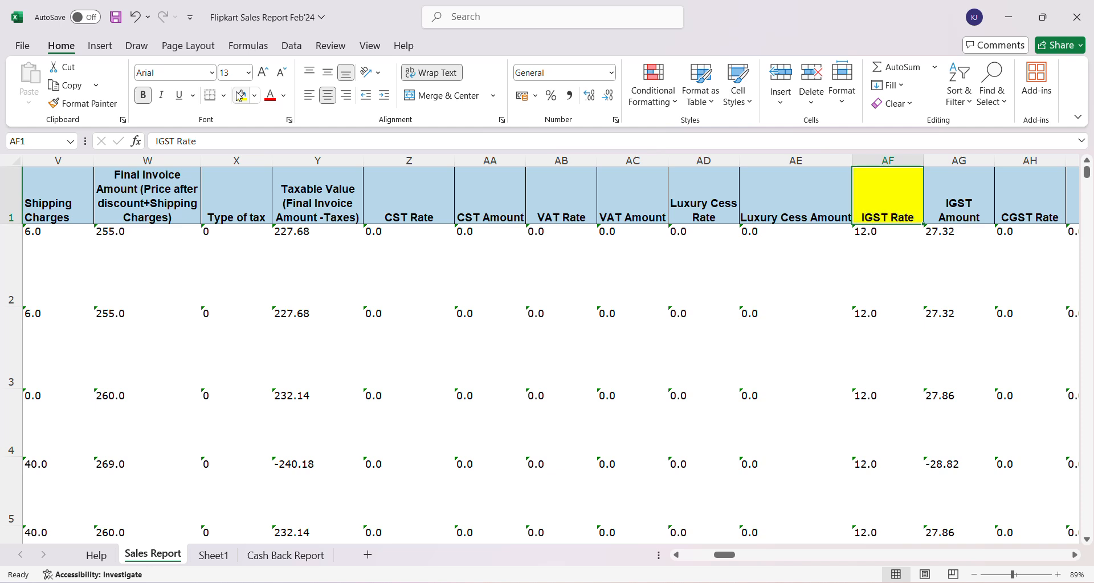
{"action": "key", "text": "Right"}
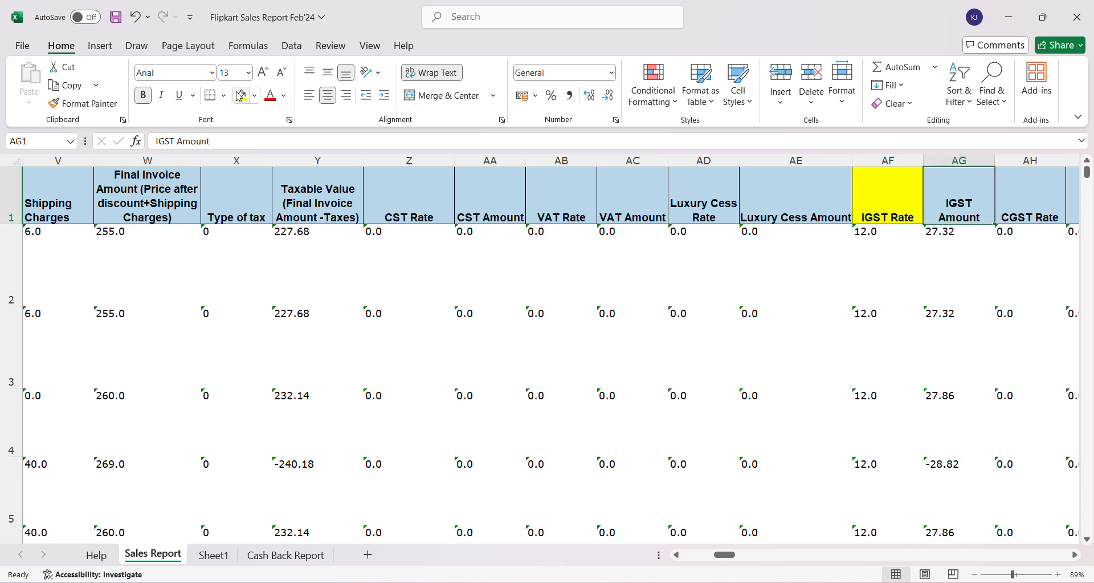
{"action": "left_click", "coordinate": [240, 96]}
Fill the CGST Rate, CGST Amount, SGST Rate and SGST Amount headers with yellow.
{"action": "key", "text": "Right"}
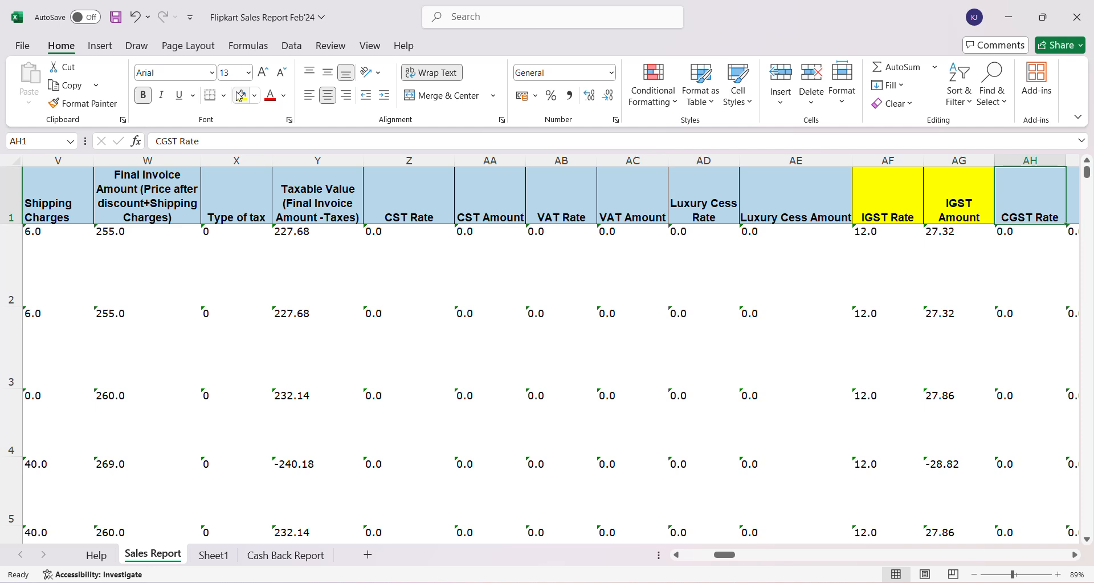
{"action": "left_click", "coordinate": [240, 96]}
{"action": "key", "text": "Right"}
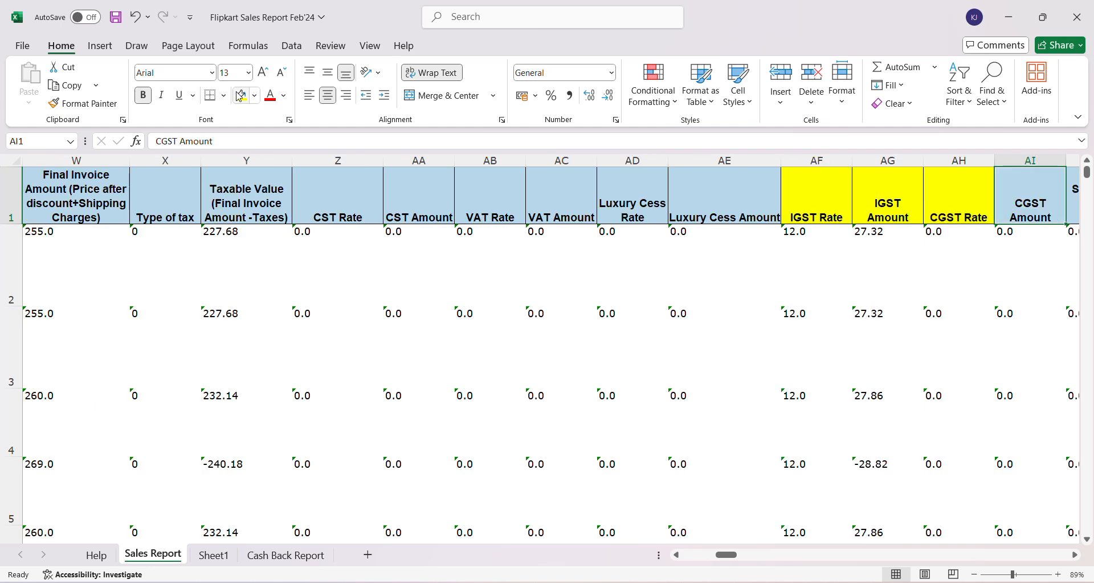
{"action": "left_click", "coordinate": [240, 96]}
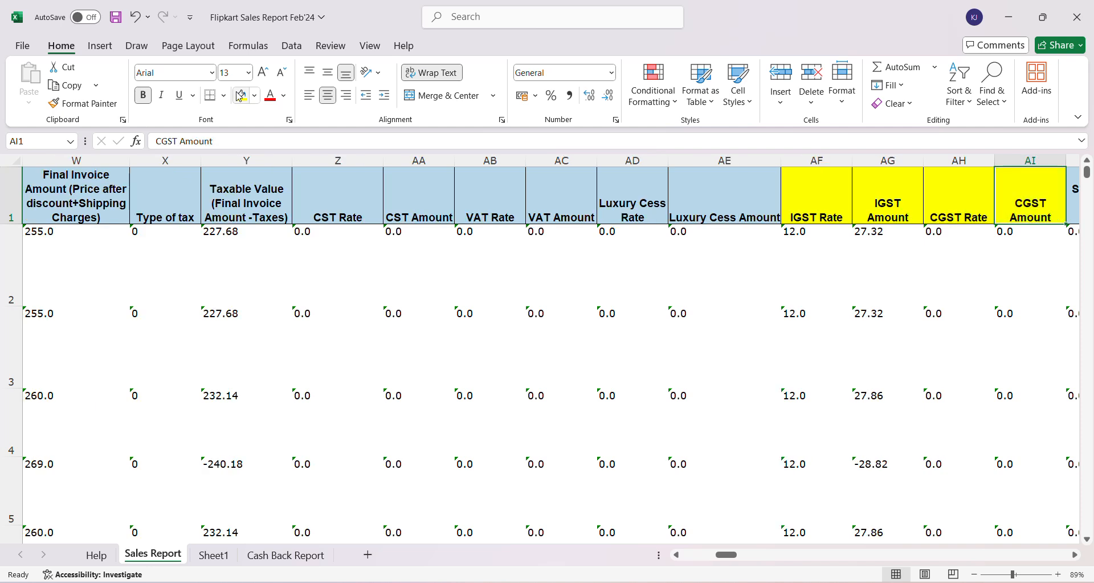
{"action": "key", "text": "Right"}
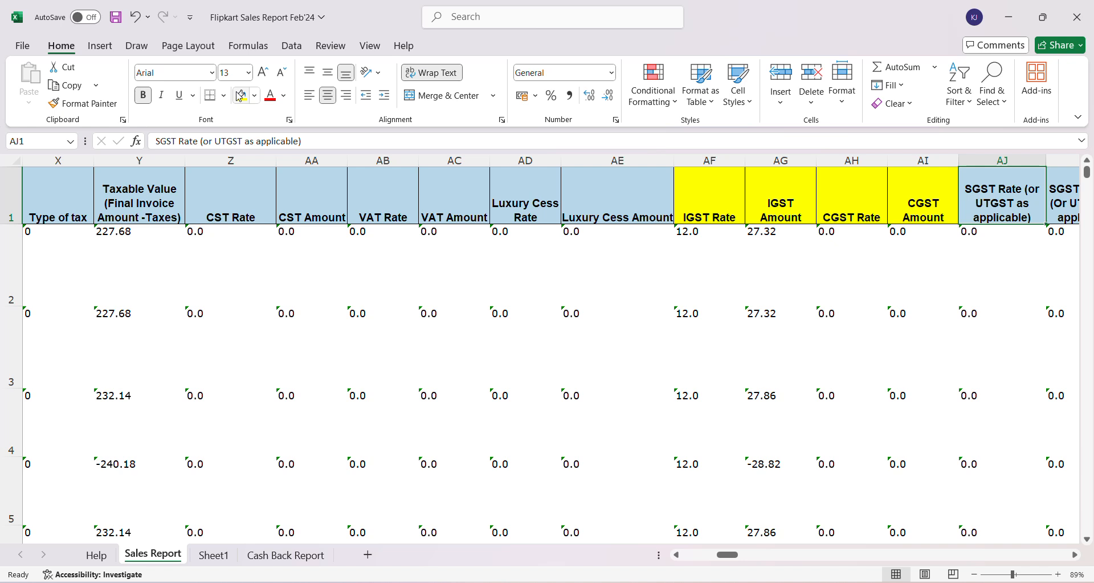
{"action": "left_click", "coordinate": [240, 96]}
{"action": "key", "text": "Right"}
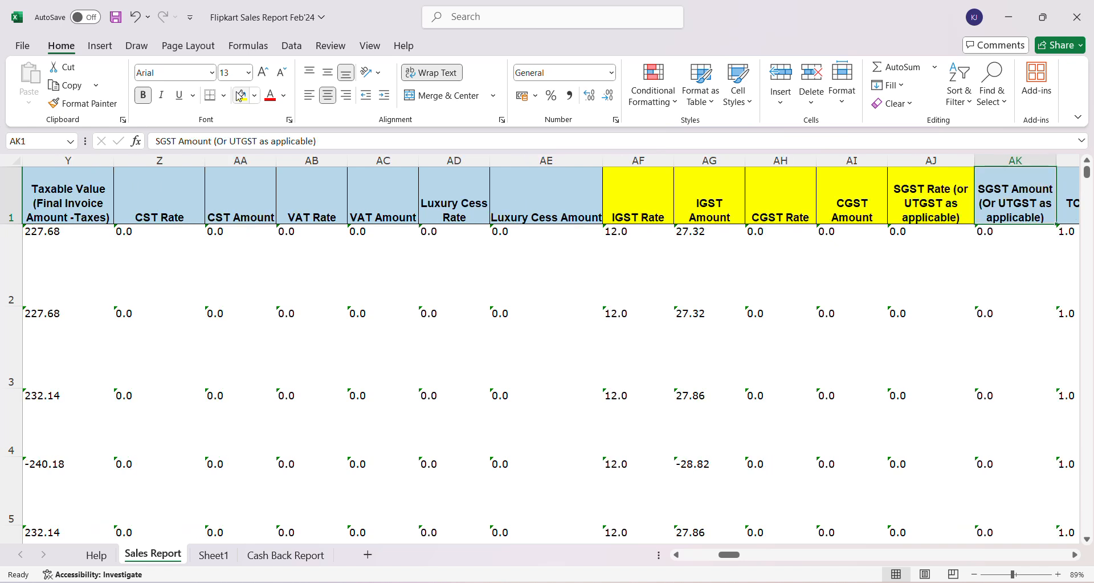
{"action": "left_click", "coordinate": [240, 96]}
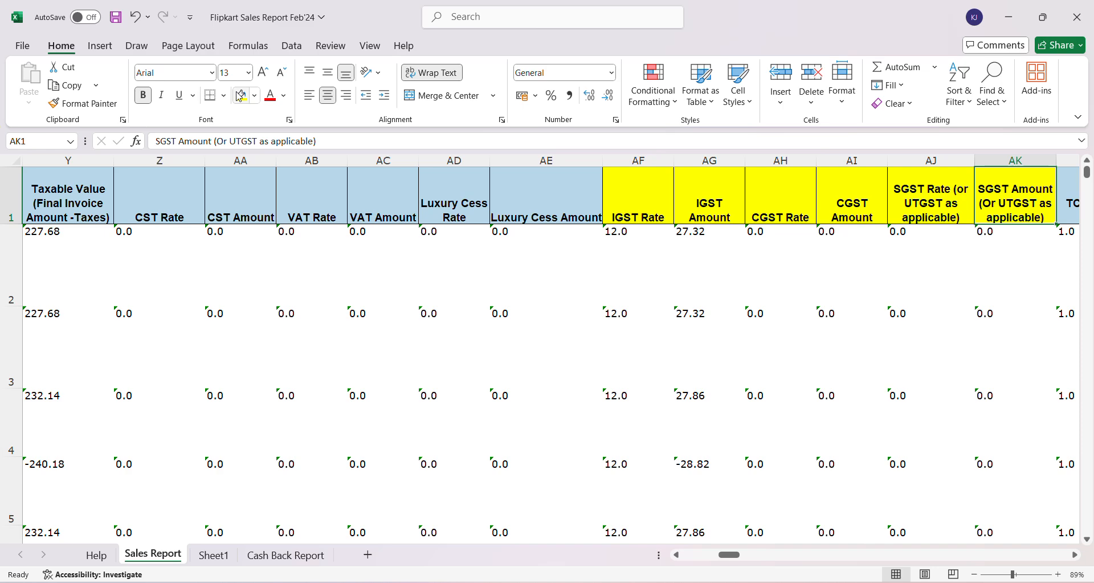
Examine the headings from the TCS columns through to Buyer Invoice Amount.
{"action": "key", "text": "Right"}
{"action": "key", "text": "Right"}
{"action": "key", "text": "Right"}
{"action": "key", "text": "Right"}
{"action": "key", "text": "Right"}
{"action": "key", "text": "Right"}
{"action": "key", "text": "Right"}
{"action": "key", "text": "Right"}
{"action": "key", "text": "Right"}
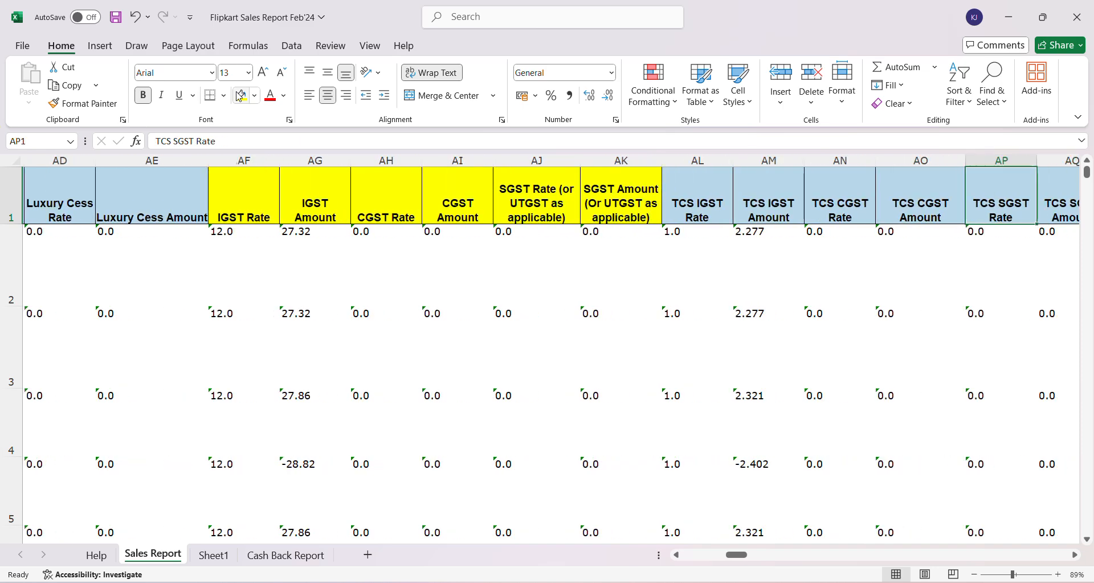
{"action": "key", "text": "Right"}
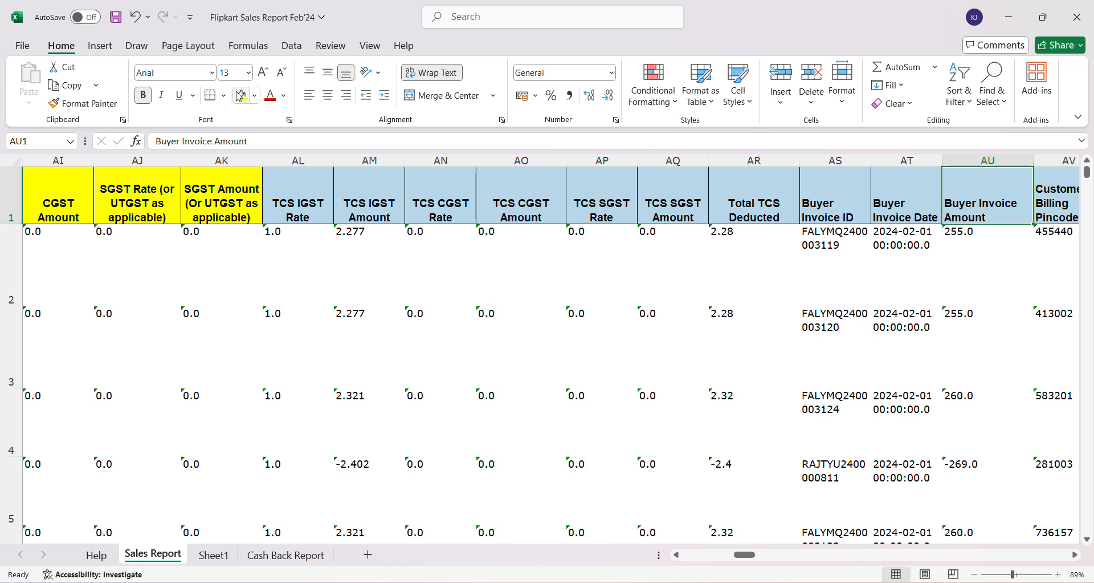
Create a copy of the Sales Report sheet and place it before the Help sheet.
{"action": "right_click", "coordinate": [181, 556]}
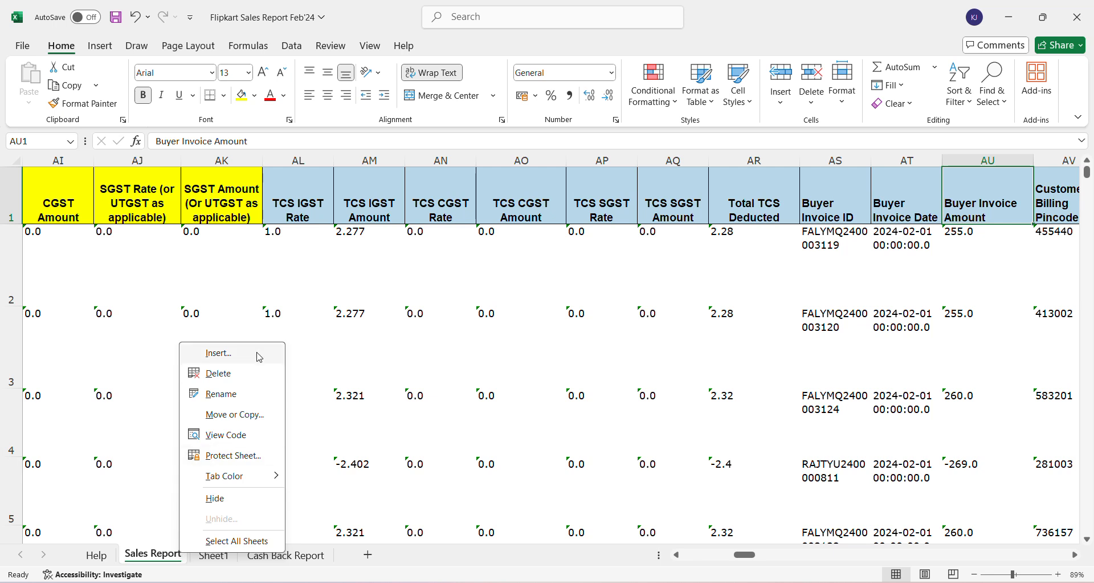
{"action": "left_click", "coordinate": [246, 415]}
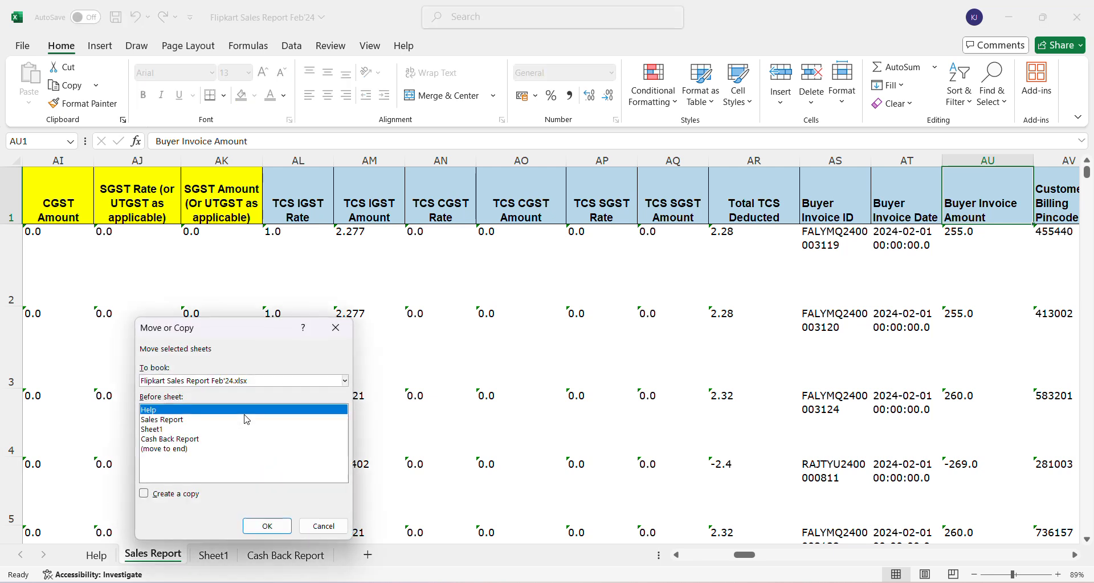
{"action": "left_click", "coordinate": [160, 494]}
{"action": "left_click", "coordinate": [274, 533]}
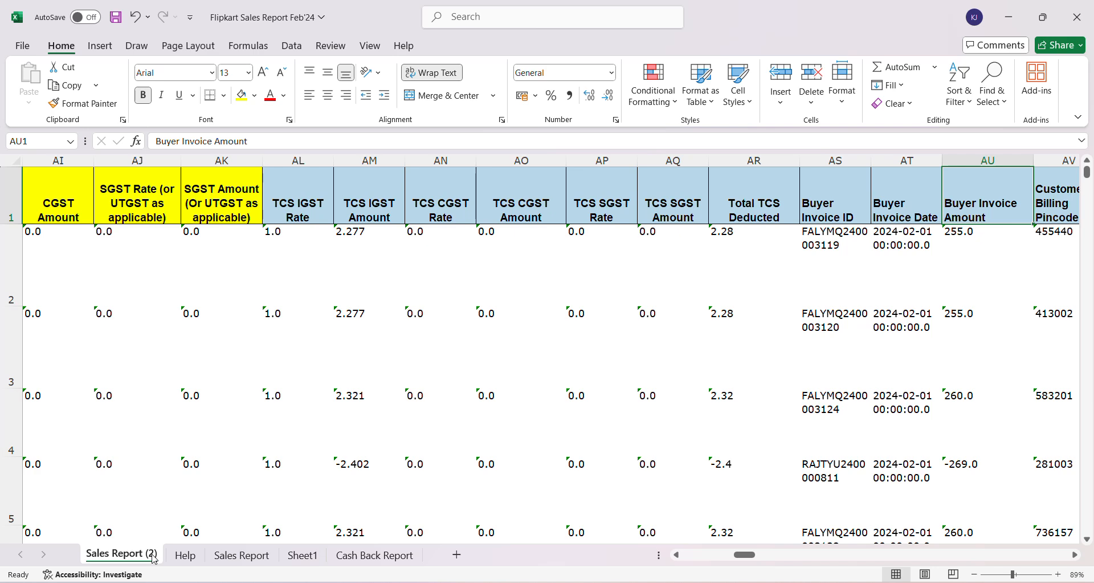
In the copied sheet, delete every column from Seller GSTIN through Bank Offer Share, ahead of "Price after discount".
{"action": "key", "text": "Left"}
{"action": "key", "text": "Left"}
{"action": "key", "text": "Left"}
{"action": "key", "text": "Left"}
{"action": "key", "text": "Left"}
{"action": "key", "text": "Left"}
{"action": "key", "text": "Left"}
{"action": "key", "text": "Left"}
{"action": "key", "text": "Left"}
{"action": "key", "text": "Left"}
{"action": "key", "text": "Left"}
{"action": "key", "text": "Left"}
{"action": "key", "text": "Left"}
{"action": "key", "text": "Left"}
{"action": "key", "text": "Left"}
{"action": "key", "text": "Left"}
{"action": "key", "text": "Left"}
{"action": "key", "text": "Left"}
{"action": "key", "text": "Left"}
{"action": "key", "text": "Left"}
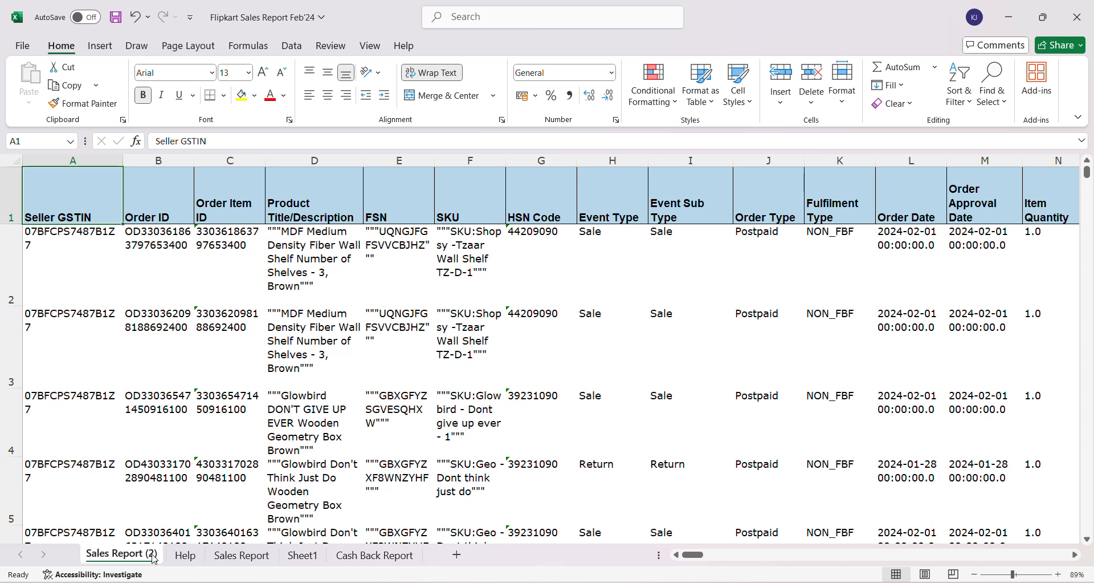
{"action": "key", "text": "ctrl+shift+Down"}
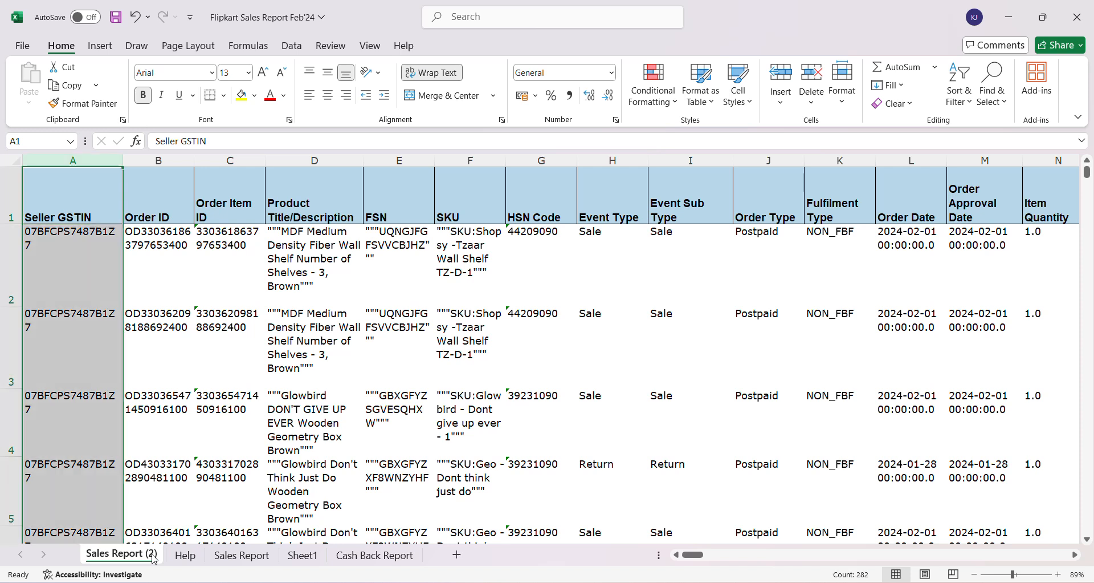
{"action": "key", "text": "ctrl+minus"}
{"action": "key", "text": "ctrl+minus"}
{"action": "key", "text": "ctrl+minus"}
{"action": "key", "text": "ctrl+minus"}
{"action": "key", "text": "ctrl+minus"}
{"action": "key", "text": "ctrl+minus"}
{"action": "key", "text": "ctrl+minus"}
{"action": "key", "text": "ctrl+minus"}
{"action": "key", "text": "ctrl+minus"}
{"action": "key", "text": "ctrl+minus"}
{"action": "key", "text": "ctrl+minus"}
{"action": "key", "text": "ctrl+minus"}
{"action": "key", "text": "ctrl+minus"}
{"action": "key", "text": "ctrl+minus"}
{"action": "key", "text": "ctrl+minus"}
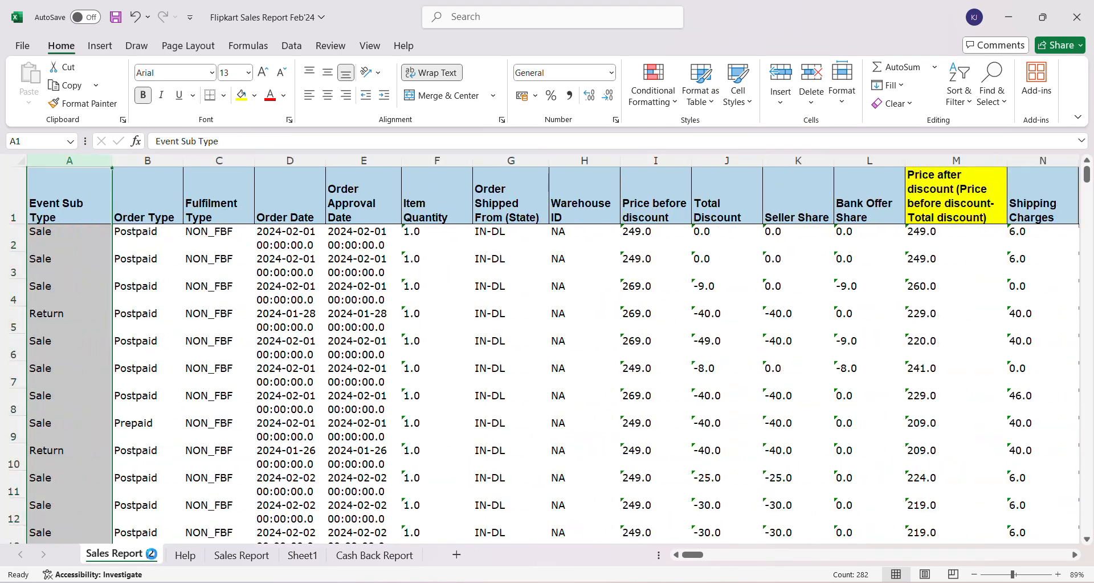
{"action": "key", "text": "ctrl+minus"}
{"action": "key", "text": "ctrl+minus"}
{"action": "key", "text": "ctrl+minus"}
{"action": "key", "text": "ctrl+minus"}
{"action": "key", "text": "ctrl+minus"}
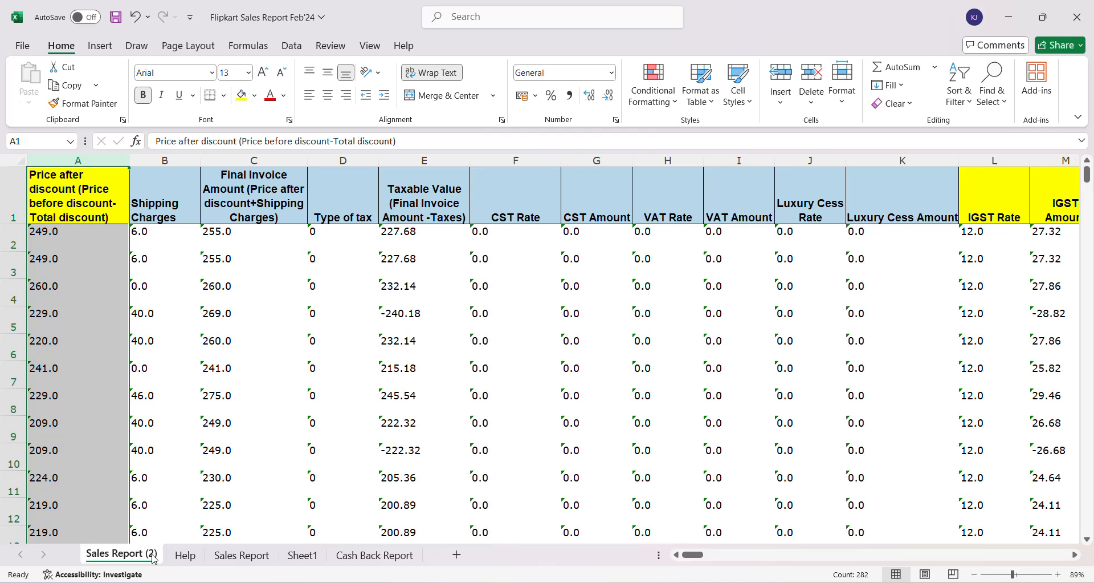
Delete the columns from Shipping Charges through Luxury Cess Amount, keeping the yellow-headed columns.
{"action": "key", "text": "Right"}
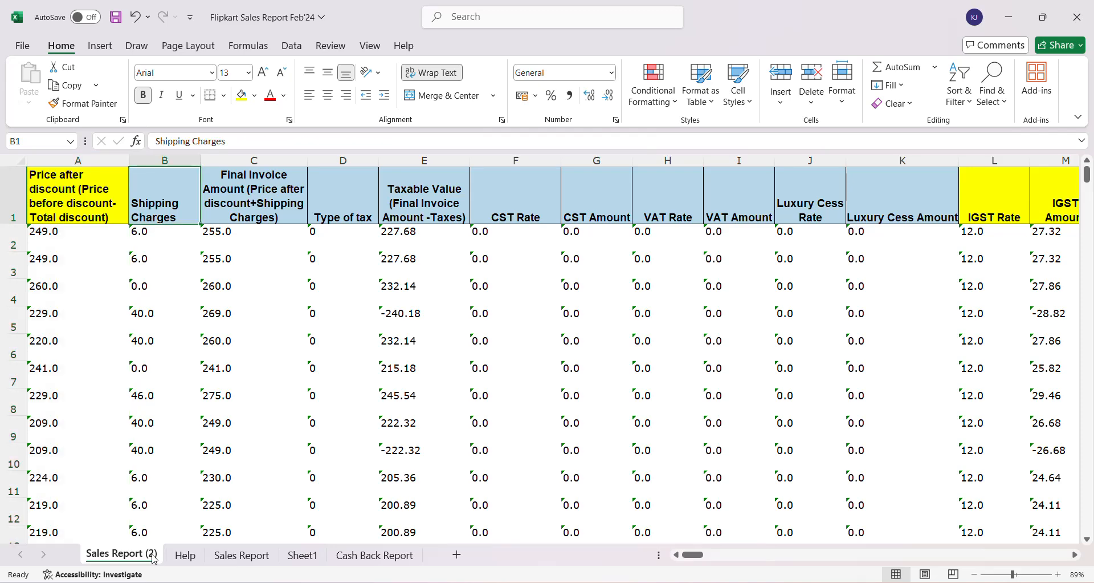
{"action": "key", "text": "ctrl+space"}
{"action": "key", "text": "ctrl+minus"}
{"action": "key", "text": "ctrl+minus"}
{"action": "key", "text": "ctrl+minus"}
{"action": "key", "text": "ctrl+minus"}
{"action": "key", "text": "ctrl+minus"}
{"action": "key", "text": "ctrl+minus"}
{"action": "key", "text": "ctrl+minus"}
{"action": "key", "text": "ctrl+minus"}
{"action": "key", "text": "ctrl+minus"}
{"action": "key", "text": "ctrl+minus"}
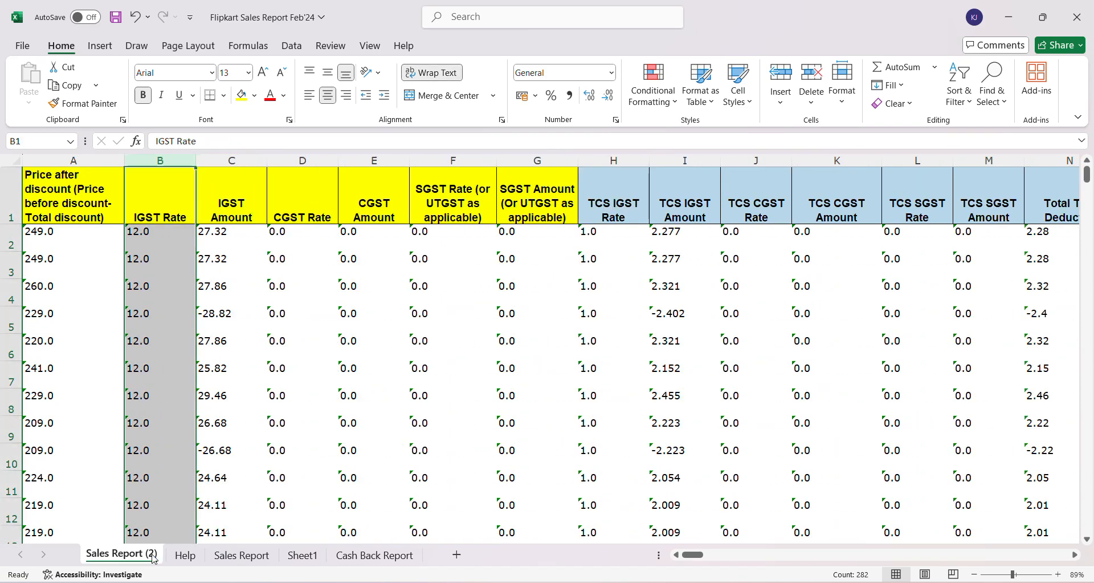
Delete the columns from TCS IGST Rate through Customer's Delivery Pincode.
{"action": "key", "text": "Right"}
{"action": "key", "text": "Right"}
{"action": "key", "text": "Right"}
{"action": "key", "text": "Right"}
{"action": "key", "text": "Right"}
{"action": "key", "text": "Right"}
{"action": "key", "text": "Right"}
{"action": "key", "text": "Right"}
{"action": "key", "text": "Right"}
{"action": "key", "text": "Right"}
{"action": "key", "text": "Right"}
{"action": "key", "text": "Left"}
{"action": "key", "text": "Left"}
{"action": "key", "text": "Left"}
{"action": "key", "text": "Left"}
{"action": "key", "text": "Left"}
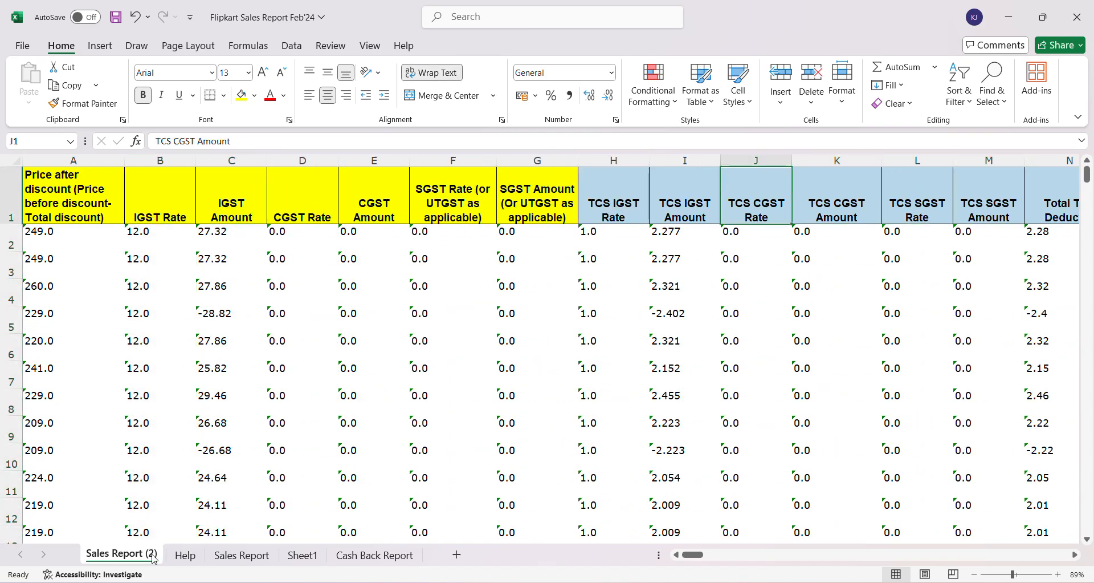
{"action": "key", "text": "ctrl+space"}
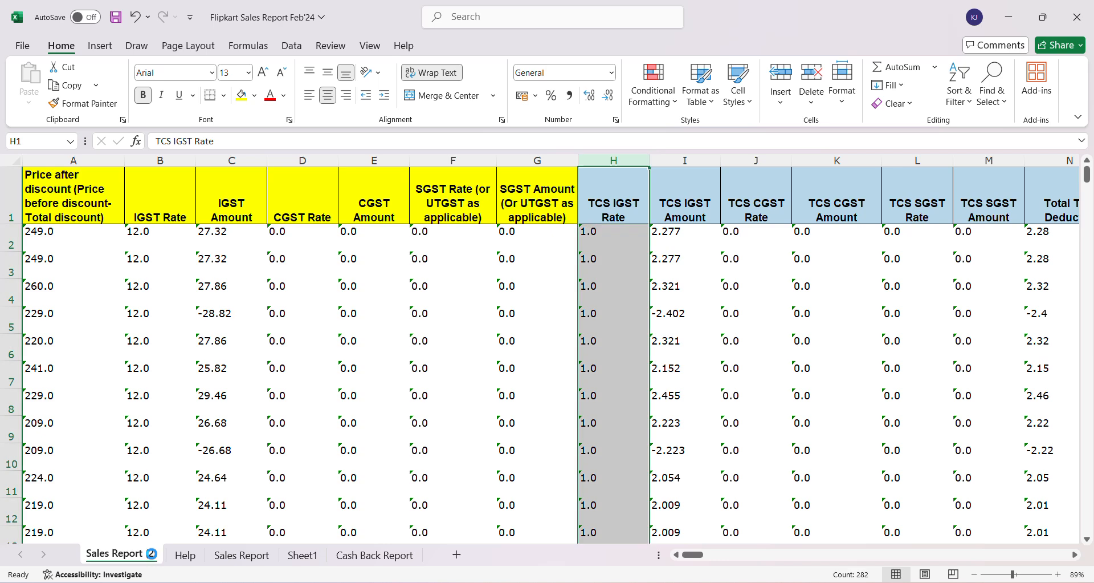
{"action": "key", "text": "ctrl+minus"}
{"action": "key", "text": "ctrl+minus"}
{"action": "key", "text": "ctrl+minus"}
{"action": "key", "text": "ctrl+minus"}
{"action": "key", "text": "ctrl+minus"}
{"action": "key", "text": "ctrl+minus"}
{"action": "key", "text": "ctrl+minus"}
{"action": "key", "text": "ctrl+minus"}
{"action": "key", "text": "ctrl+minus"}
{"action": "key", "text": "ctrl+minus"}
{"action": "key", "text": "ctrl+minus"}
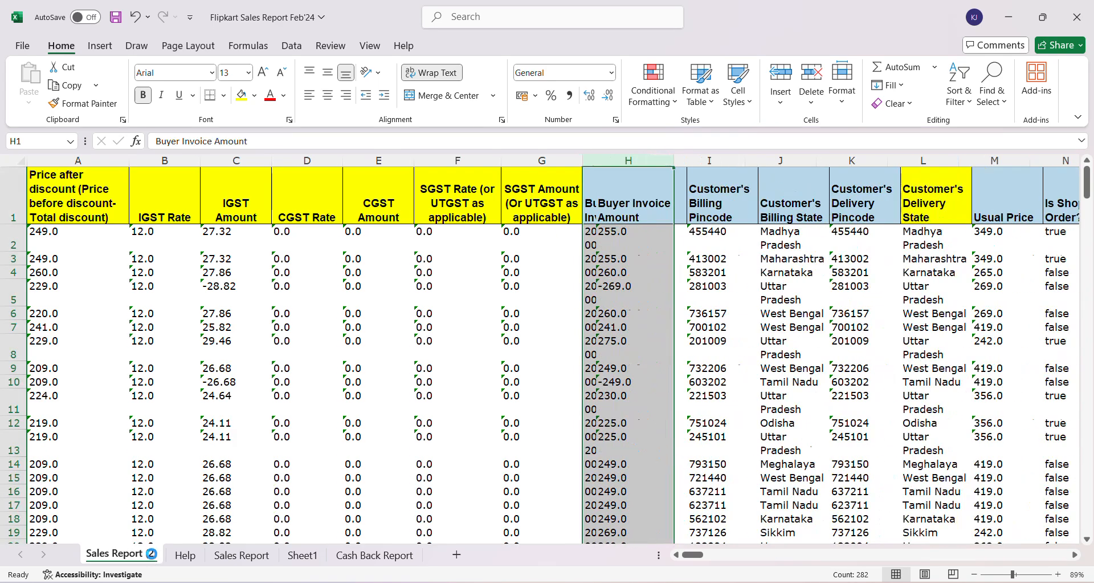
{"action": "key", "text": "ctrl+minus"}
{"action": "key", "text": "ctrl+minus"}
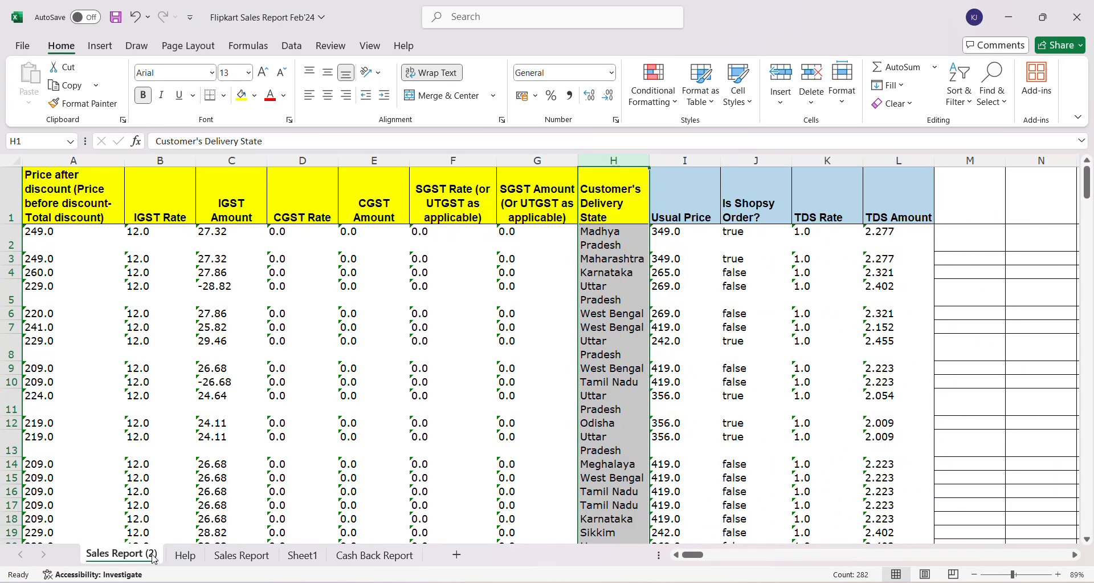
Delete the Usual Price, Is Shopsy Order?, TDS Rate and TDS Amount columns.
{"action": "key", "text": "Right"}
{"action": "key", "text": "ctrl+space"}
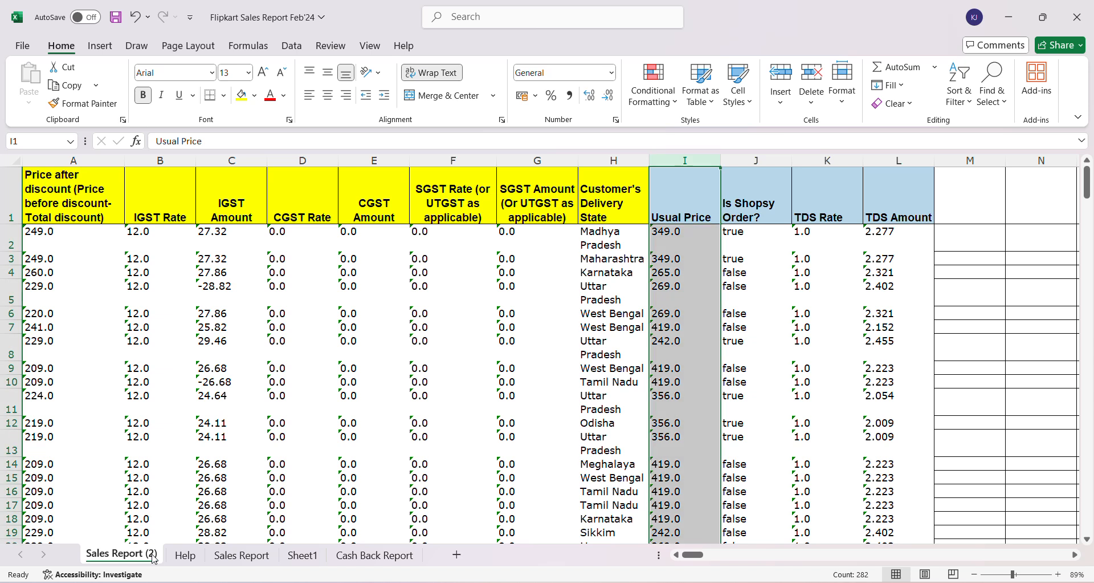
{"action": "key", "text": "ctrl+minus"}
{"action": "key", "text": "ctrl+minus"}
{"action": "key", "text": "ctrl+minus"}
{"action": "key", "text": "ctrl+minus"}
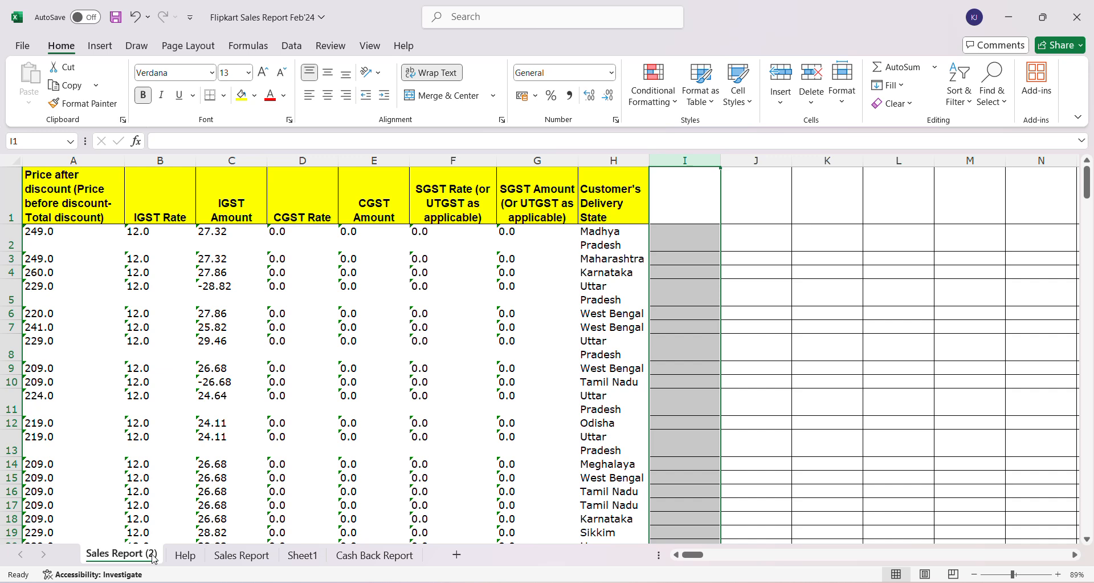
{"action": "key", "text": "Left"}
{"action": "key", "text": "Left"}
{"action": "key", "text": "Left"}
{"action": "key", "text": "Left"}
{"action": "key", "text": "Left"}
{"action": "key", "text": "Left"}
{"action": "key", "text": "Left"}
{"action": "key", "text": "Left"}
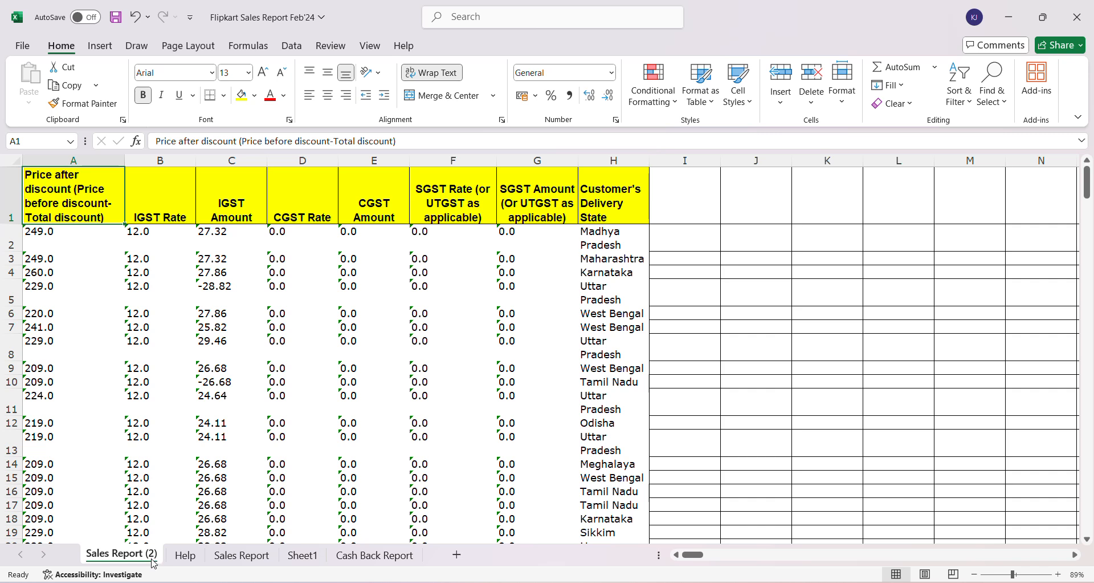
{"action": "key", "text": "Down"}
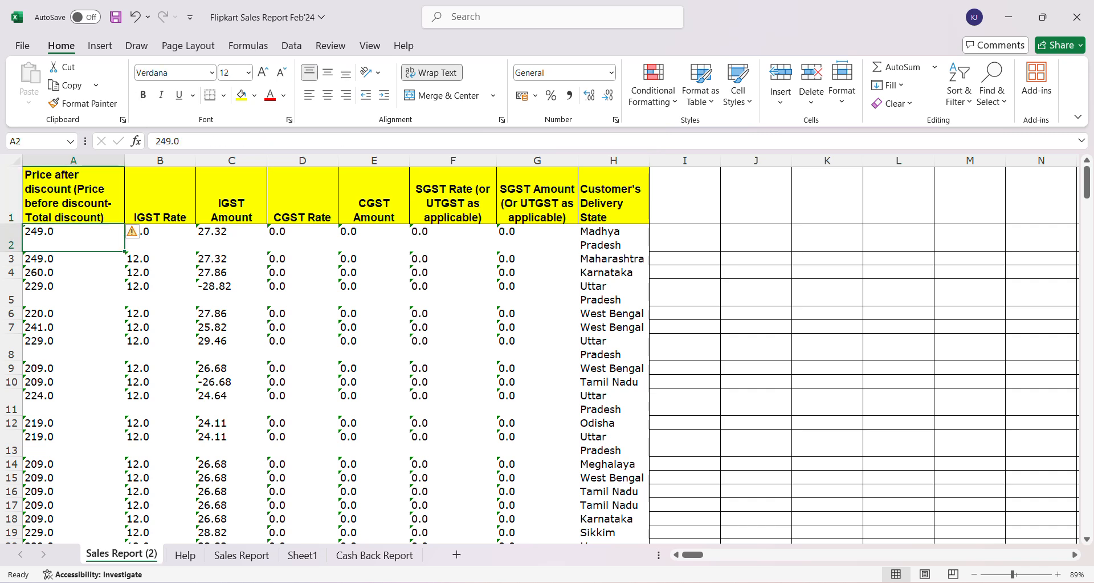
{"action": "key", "text": "Down"}
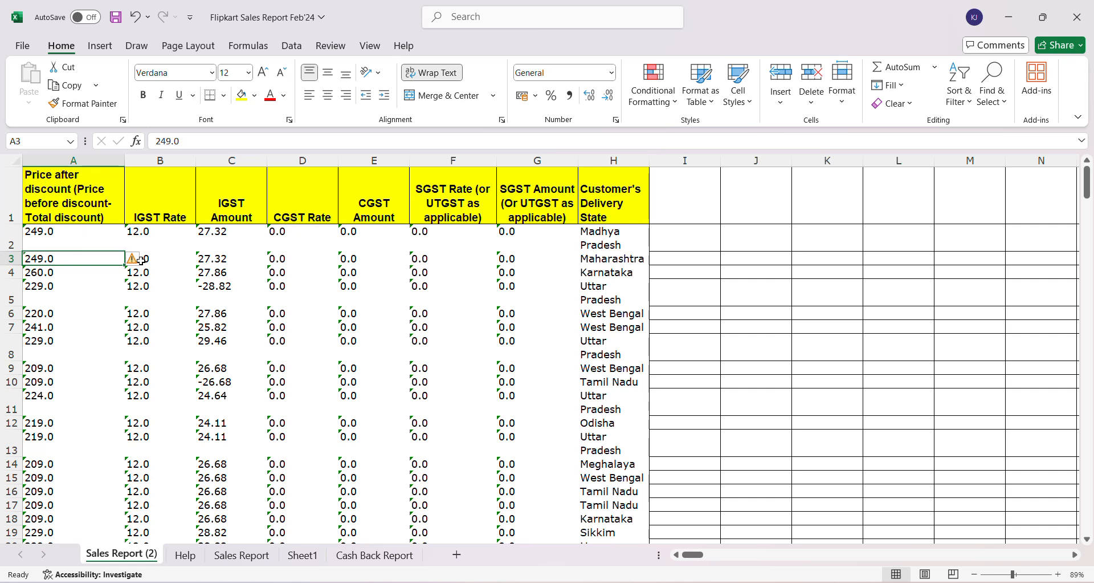
{"action": "key", "text": "Up"}
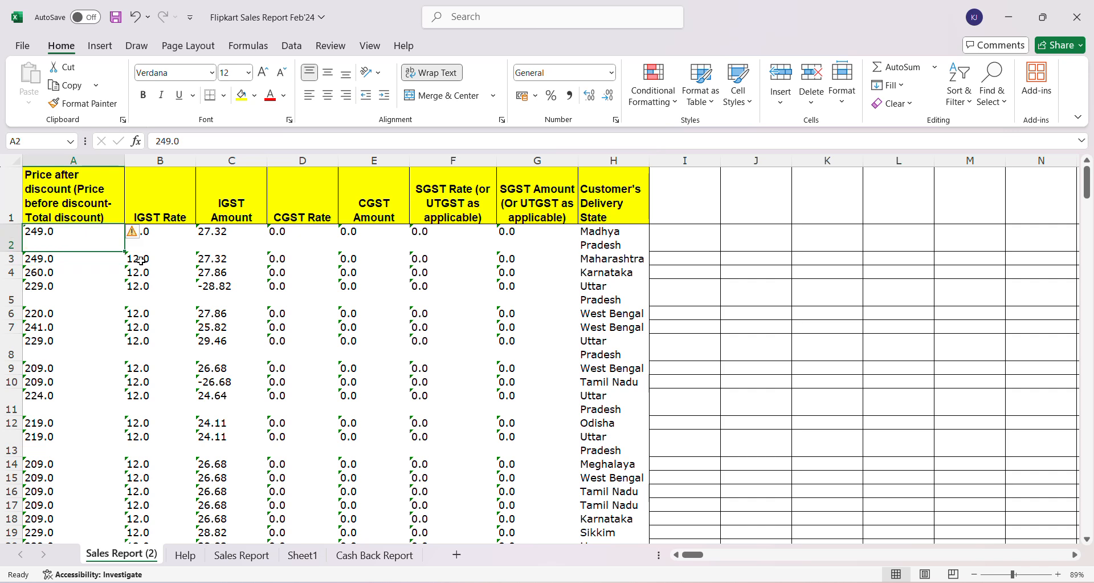
{"action": "key", "text": "ctrl+shift+Down"}
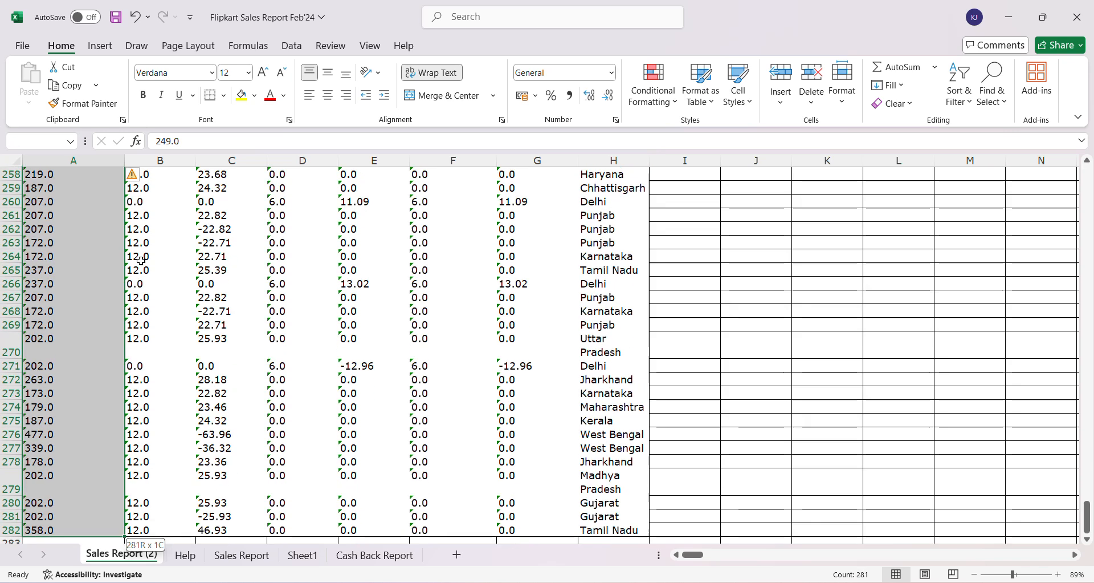
{"action": "key", "text": "shift+Right"}
{"action": "key", "text": "shift+Right"}
{"action": "key", "text": "shift+Right"}
{"action": "key", "text": "shift+Right"}
{"action": "key", "text": "shift+Right"}
{"action": "key", "text": "shift+Right"}
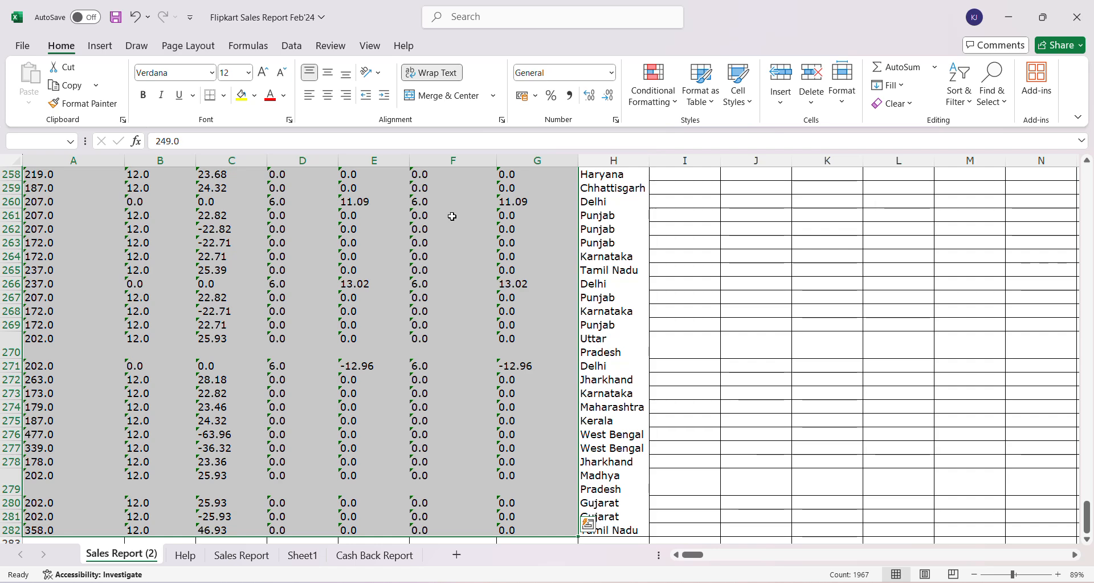
{"action": "scroll", "coordinate": [756, 199], "scroll_direction": "up", "scroll_amount": 4}
{"action": "scroll", "coordinate": [756, 199], "scroll_direction": "up", "scroll_amount": 20}
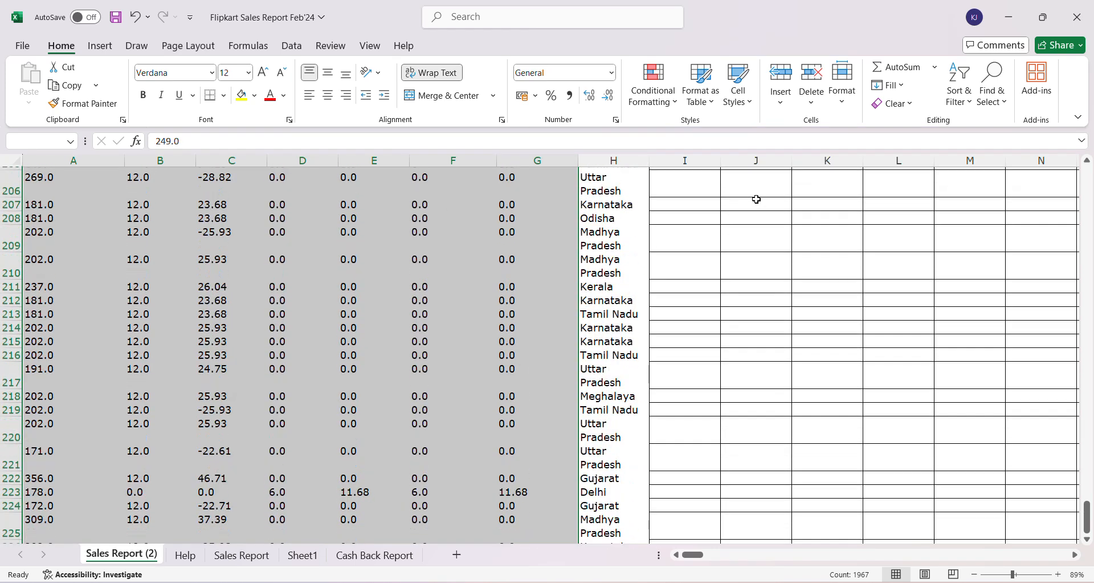
{"action": "right_click", "coordinate": [758, 206]}
{"action": "scroll", "coordinate": [758, 203], "scroll_direction": "up", "scroll_amount": 17}
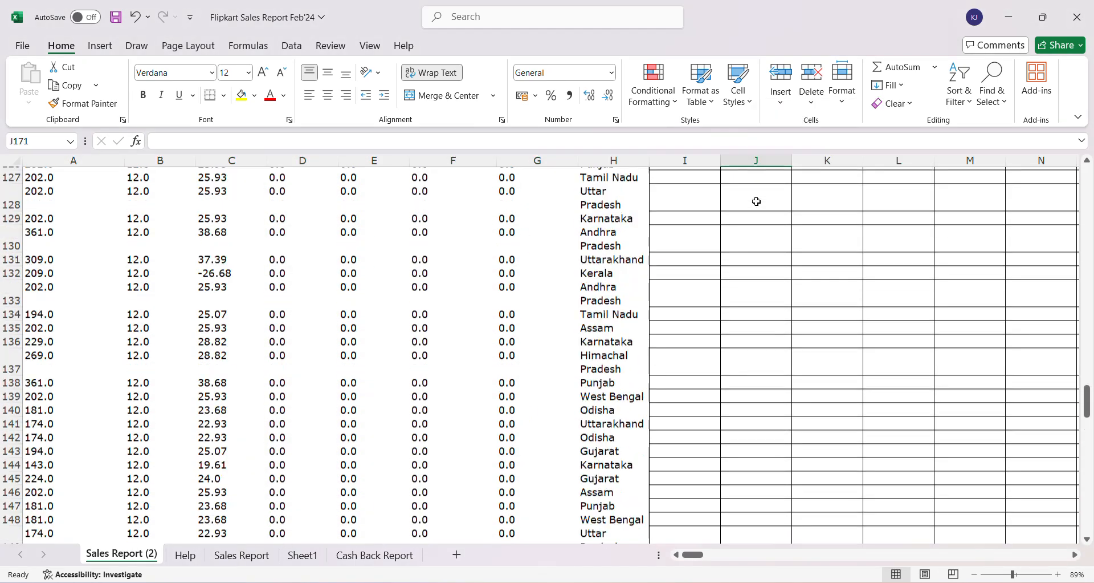
{"action": "left_click", "coordinate": [428, 234]}
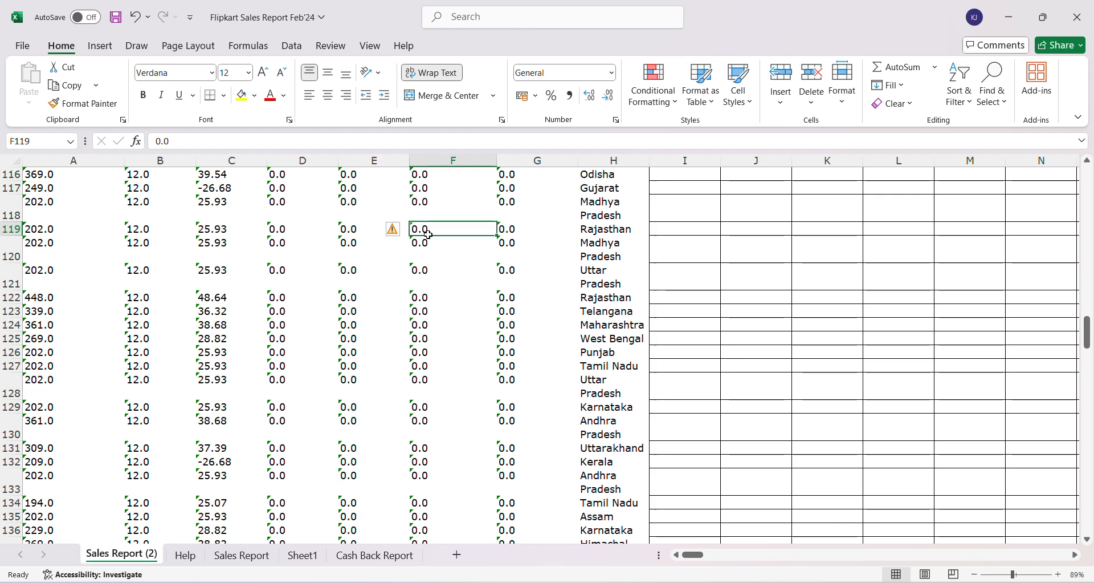
Convert the text-stored values in A2:G282, from the price column through SGST Amount, to numbers.
{"action": "key", "text": "ctrl+Up"}
{"action": "key", "text": "Left"}
{"action": "key", "text": "Left"}
{"action": "key", "text": "Left"}
{"action": "key", "text": "Left"}
{"action": "key", "text": "Left"}
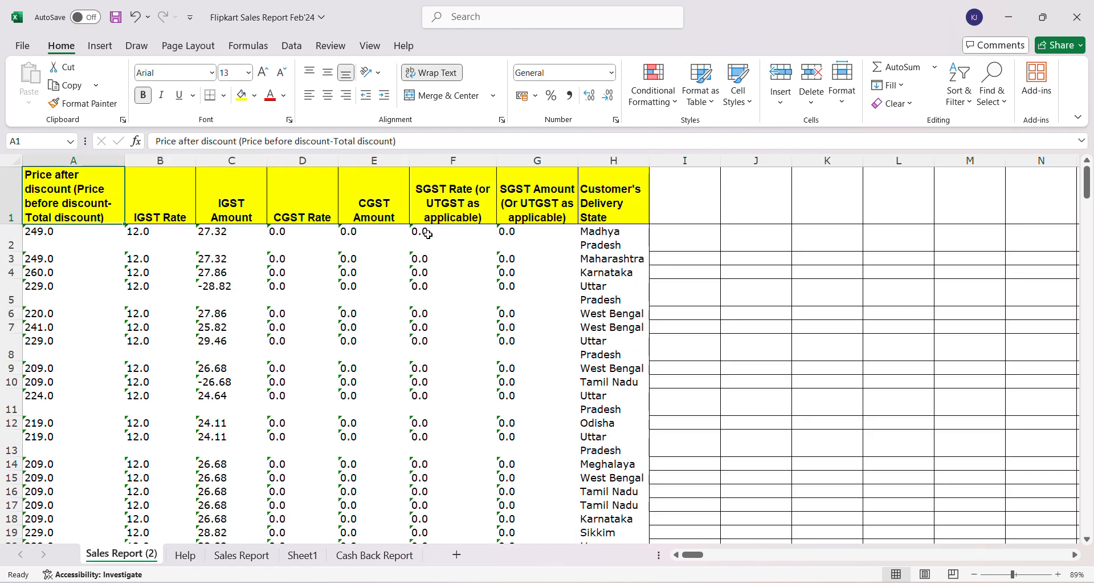
{"action": "key", "text": "Down"}
{"action": "key", "text": "shift+Right"}
{"action": "key", "text": "shift+Right"}
{"action": "key", "text": "shift+Right"}
{"action": "key", "text": "shift+Right"}
{"action": "key", "text": "shift+Right"}
{"action": "key", "text": "shift+Right"}
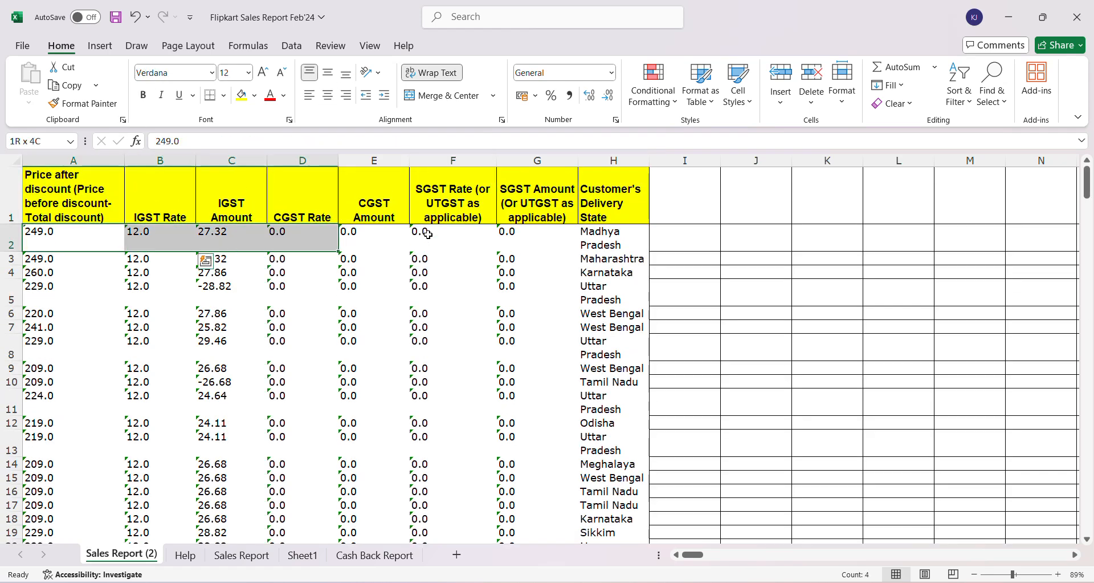
{"action": "key", "text": "ctrl+shift+Down"}
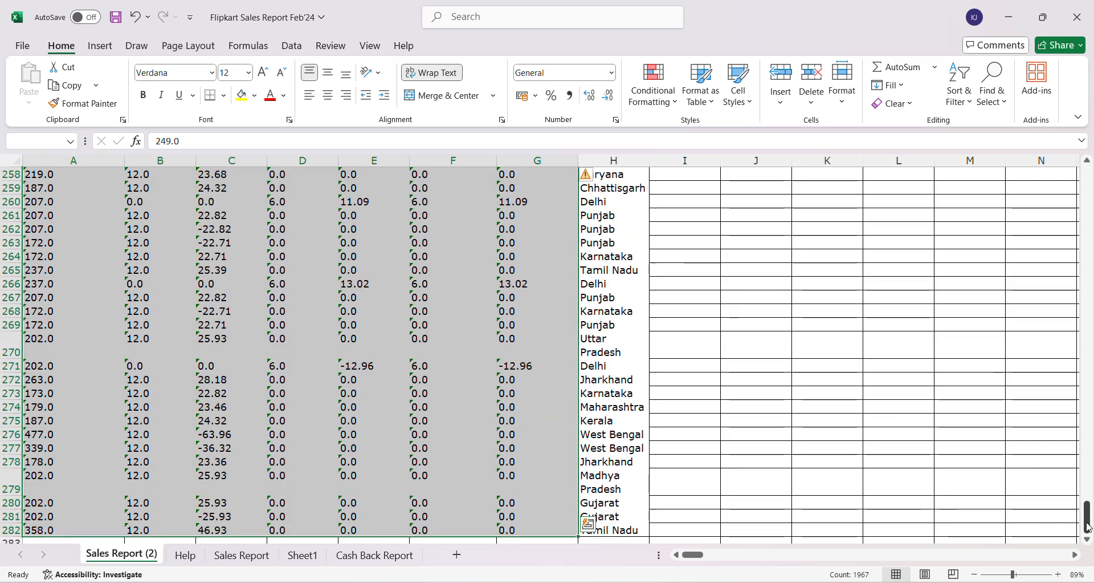
{"action": "left_click_drag", "start_coordinate": [1087, 519], "coordinate": [1072, 148]}
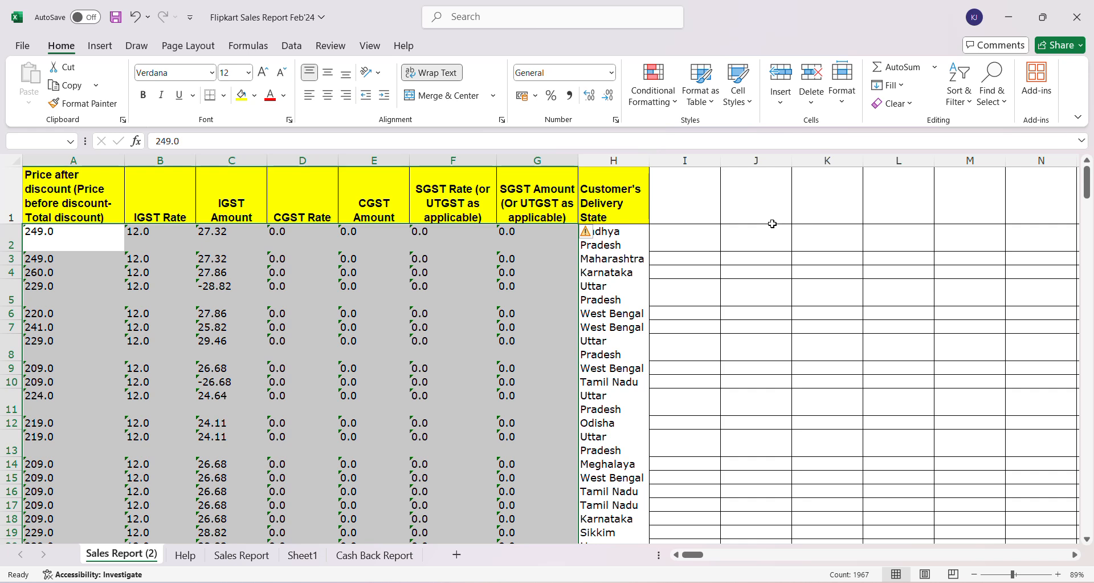
{"action": "mouse_move", "coordinate": [593, 232]}
{"action": "left_click", "coordinate": [600, 232]}
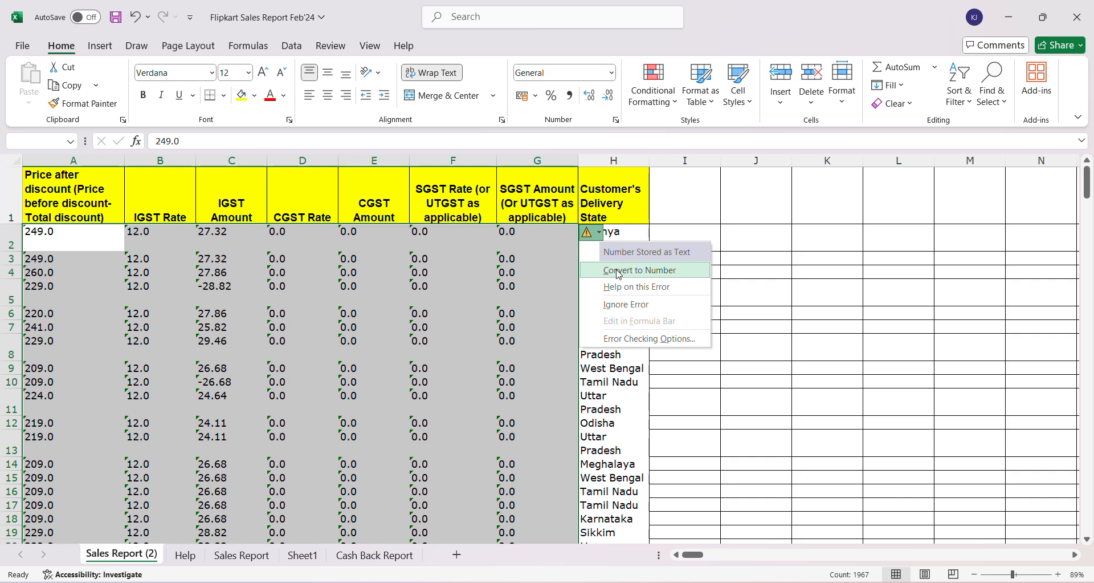
{"action": "left_click", "coordinate": [619, 273]}
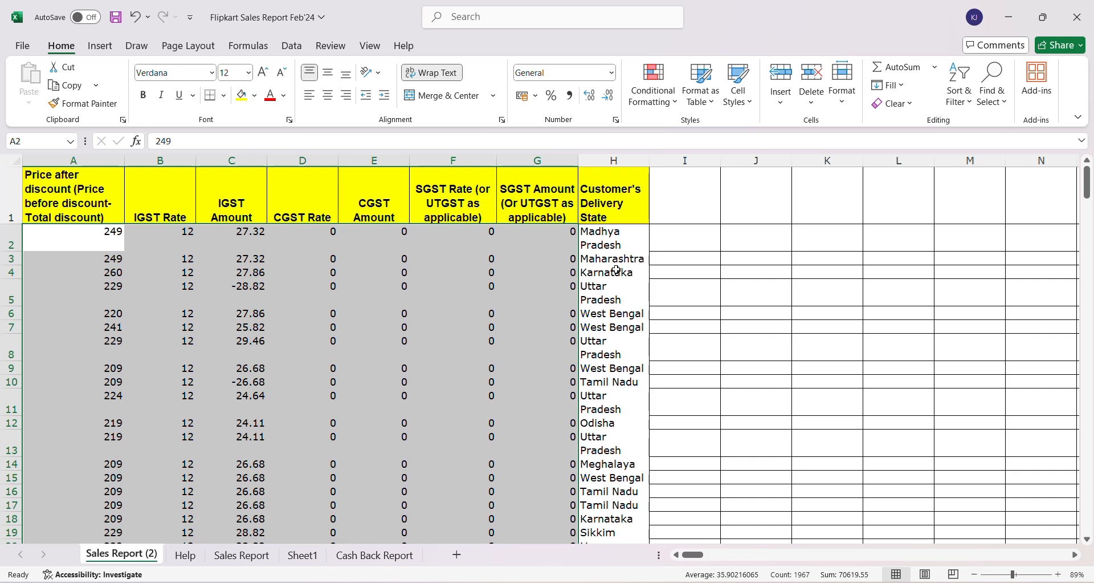
{"action": "left_click", "coordinate": [681, 260]}
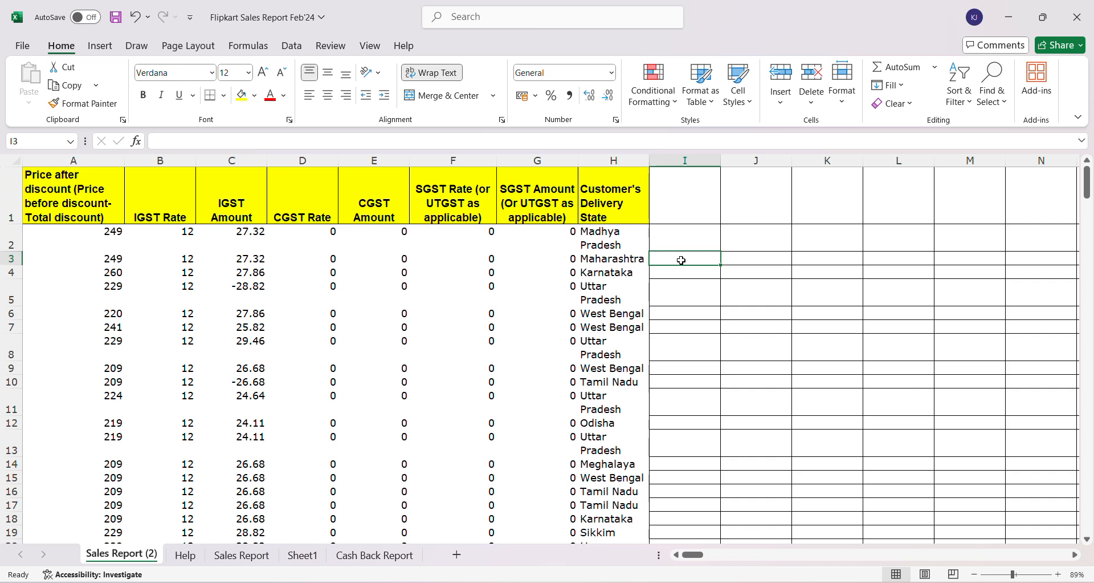
Examine the converted price and IGST values and the headings from IGST Rate to CGST Rate.
{"action": "key", "text": "Left"}
{"action": "key", "text": "Left"}
{"action": "key", "text": "Left"}
{"action": "key", "text": "Left"}
{"action": "key", "text": "Left"}
{"action": "key", "text": "Left"}
{"action": "key", "text": "Left"}
{"action": "key", "text": "Left"}
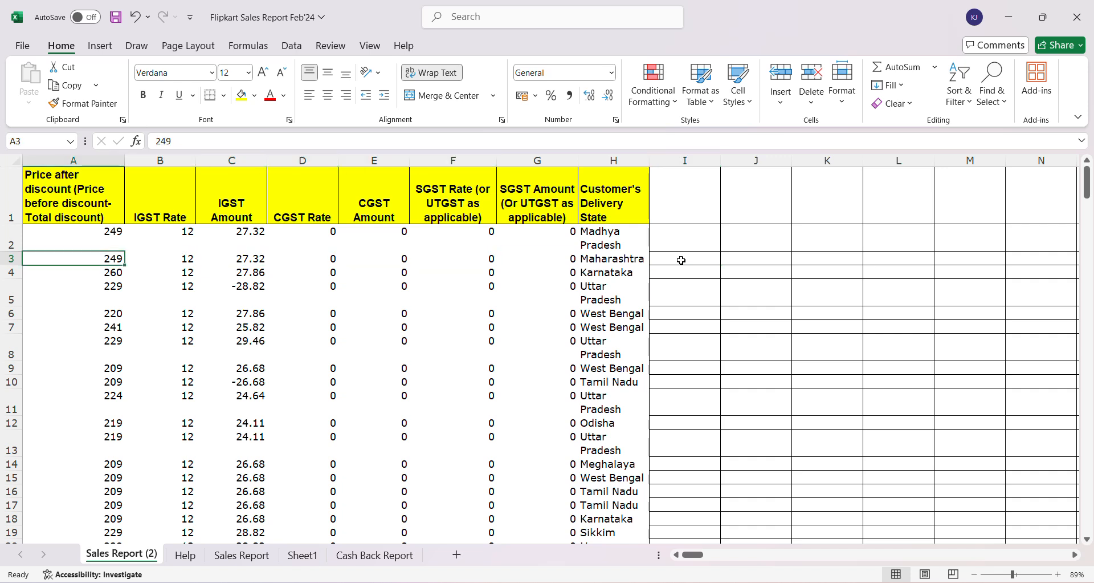
{"action": "key", "text": "Up"}
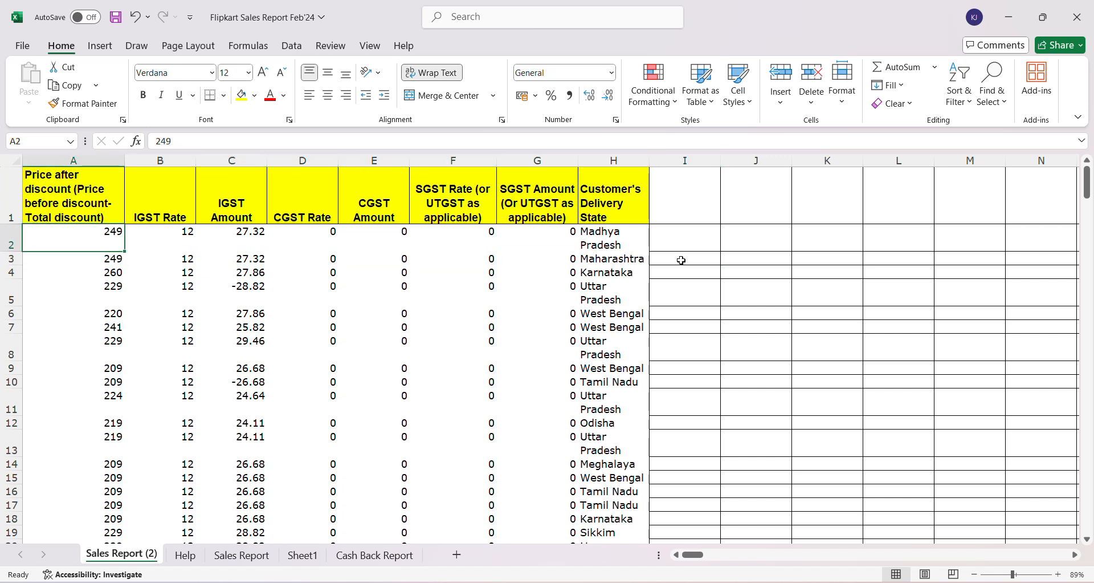
{"action": "key", "text": "Right"}
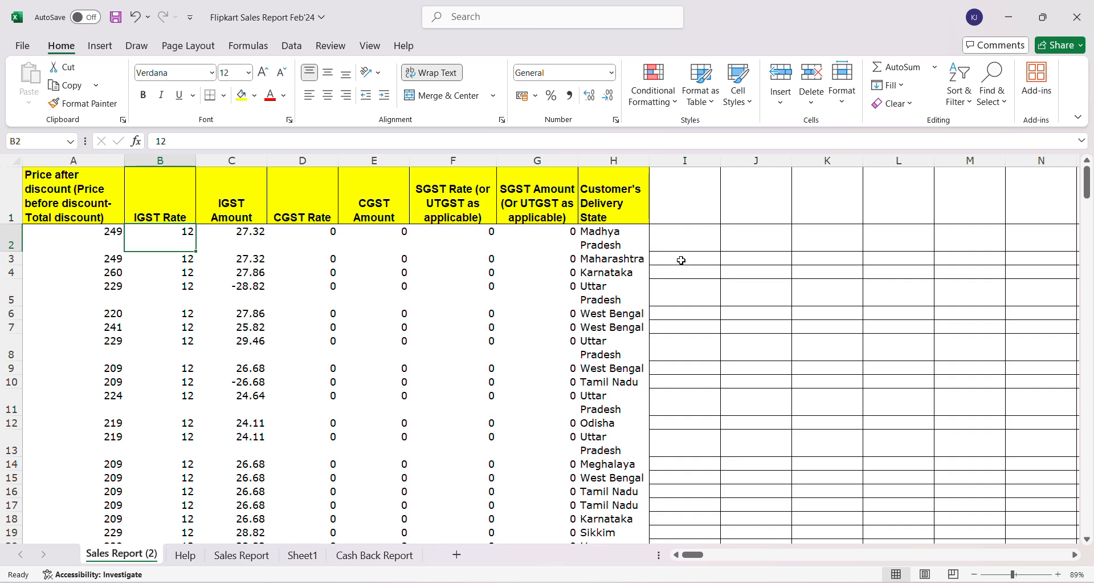
{"action": "key", "text": "Up"}
{"action": "key", "text": "Right"}
{"action": "key", "text": "Right"}
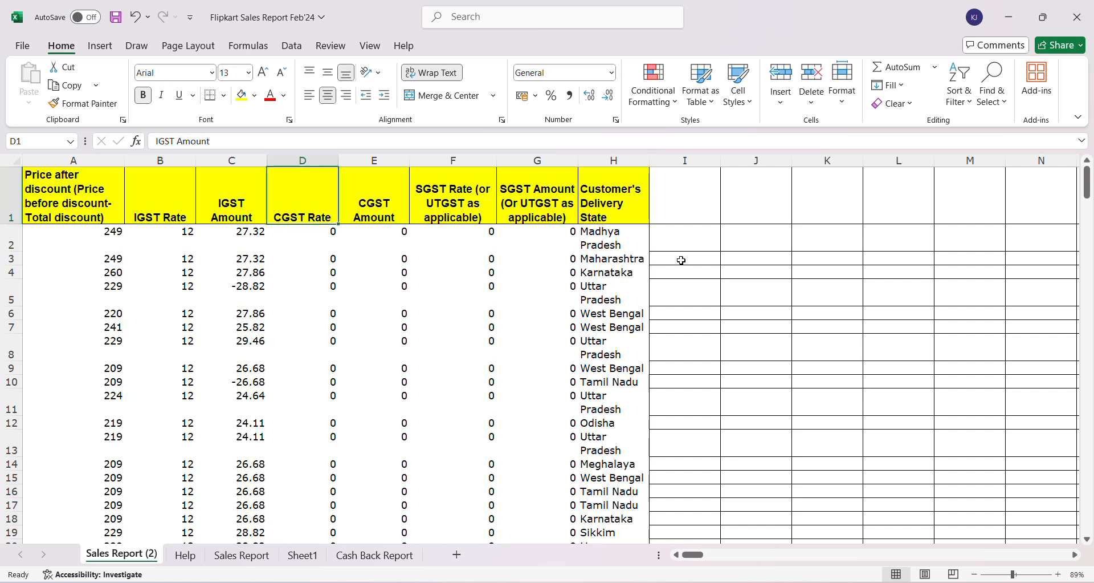
Examine the IGST, CGST and SGST rates and amounts against the customer's delivery state down the rows.
{"action": "key", "text": "Down"}
{"action": "key", "text": "Down"}
{"action": "key", "text": "Down"}
{"action": "key", "text": "Down"}
{"action": "key", "text": "Down"}
{"action": "key", "text": "Down"}
{"action": "key", "text": "Down"}
{"action": "key", "text": "Down"}
{"action": "key", "text": "Down"}
{"action": "key", "text": "Down"}
{"action": "key", "text": "Down"}
{"action": "key", "text": "Down"}
{"action": "key", "text": "Down"}
{"action": "key", "text": "Down"}
{"action": "key", "text": "Down"}
{"action": "key", "text": "Down"}
{"action": "key", "text": "Down"}
{"action": "key", "text": "Down"}
{"action": "key", "text": "Down"}
{"action": "key", "text": "Down"}
{"action": "key", "text": "Down"}
{"action": "key", "text": "Down"}
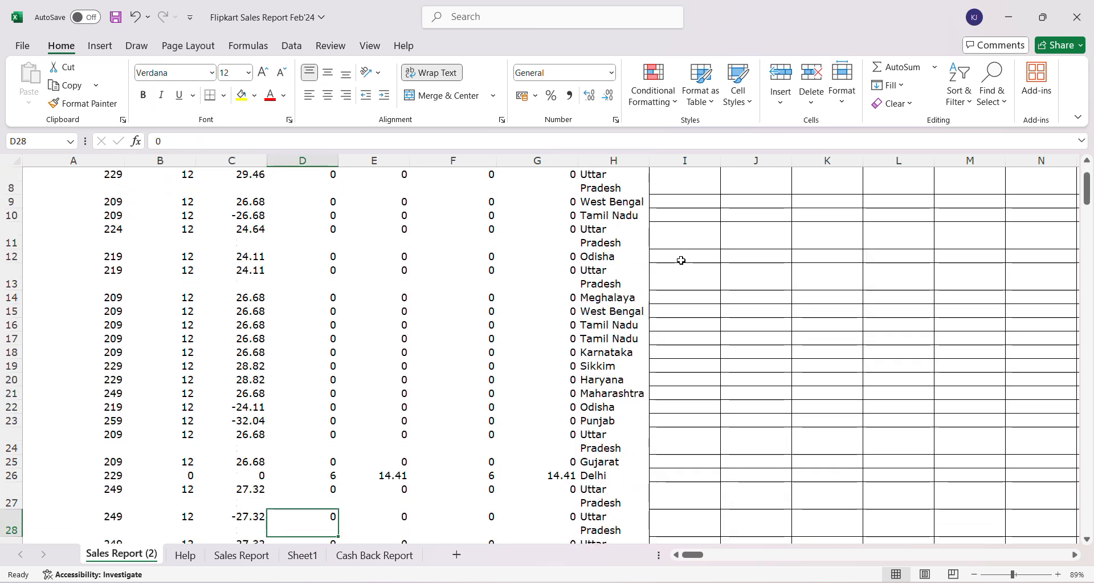
{"action": "key", "text": "Down"}
{"action": "key", "text": "Down"}
{"action": "key", "text": "Down"}
{"action": "key", "text": "Down"}
{"action": "key", "text": "Down"}
{"action": "key", "text": "Down"}
{"action": "key", "text": "Down"}
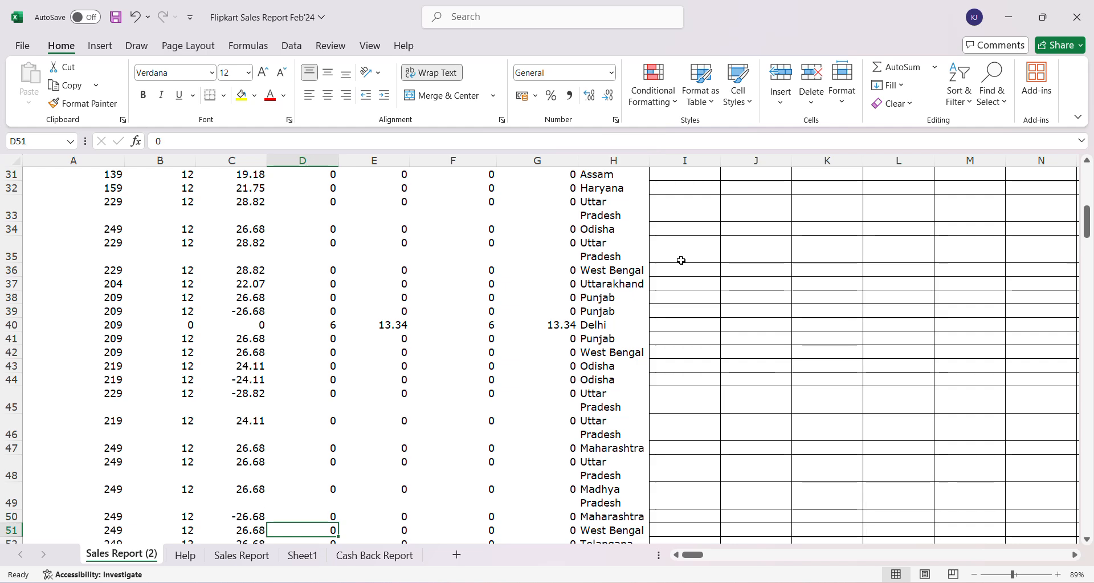
{"action": "key", "text": "Up"}
{"action": "key", "text": "Up"}
{"action": "key", "text": "Up"}
{"action": "key", "text": "Up"}
{"action": "key", "text": "Up"}
{"action": "key", "text": "Up"}
{"action": "key", "text": "Up"}
{"action": "key", "text": "Up"}
{"action": "key", "text": "Up"}
{"action": "key", "text": "Up"}
{"action": "key", "text": "Up"}
{"action": "key", "text": "Up"}
{"action": "key", "text": "Up"}
{"action": "key", "text": "Up"}
{"action": "key", "text": "Up"}
{"action": "key", "text": "Up"}
{"action": "key", "text": "Up"}
{"action": "key", "text": "Up"}
{"action": "key", "text": "Up"}
{"action": "key", "text": "Up"}
{"action": "key", "text": "Up"}
{"action": "key", "text": "Up"}
{"action": "key", "text": "Up"}
{"action": "key", "text": "Up"}
{"action": "key", "text": "Up"}
{"action": "key", "text": "Up"}
{"action": "key", "text": "Up"}
{"action": "key", "text": "Up"}
{"action": "key", "text": "Up"}
{"action": "key", "text": "Up"}
{"action": "key", "text": "Up"}
{"action": "key", "text": "Up"}
{"action": "key", "text": "Up"}
{"action": "key", "text": "Up"}
{"action": "key", "text": "Up"}
{"action": "key", "text": "Up"}
{"action": "key", "text": "Up"}
{"action": "key", "text": "Up"}
{"action": "key", "text": "Up"}
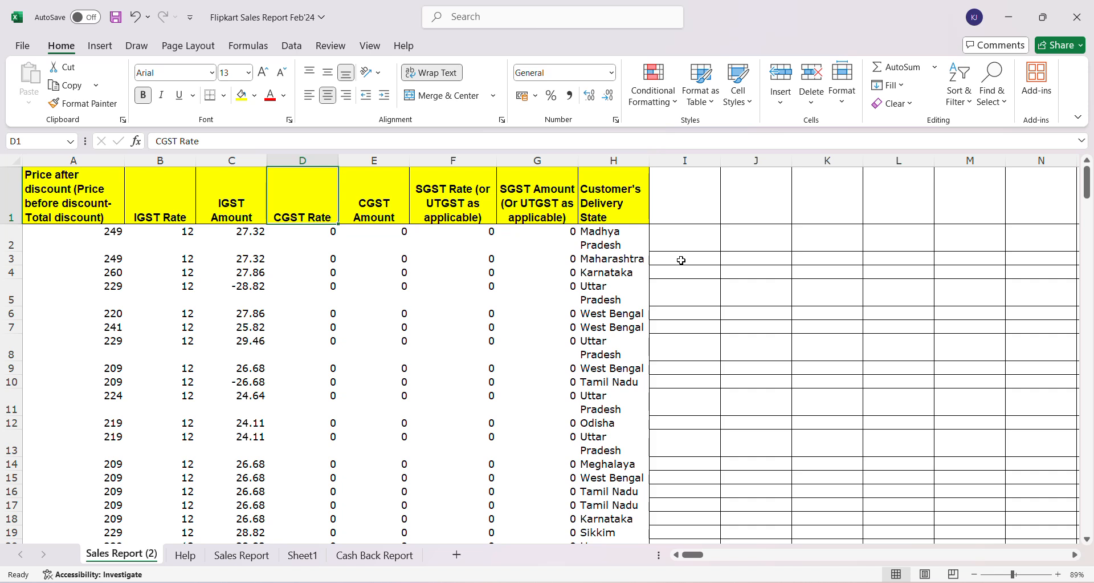
Turn on filters for the header row and check the distinct values under IGST Rate, CGST Rate and SGST Rate.
{"action": "key", "text": "ctrl+shift+l"}
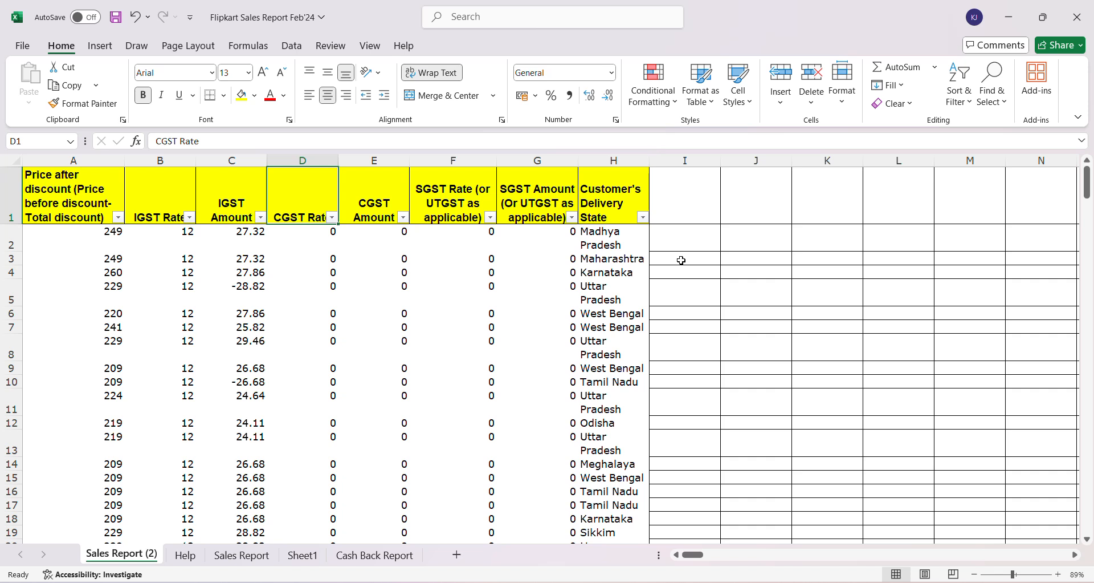
{"action": "left_click", "coordinate": [189, 217]}
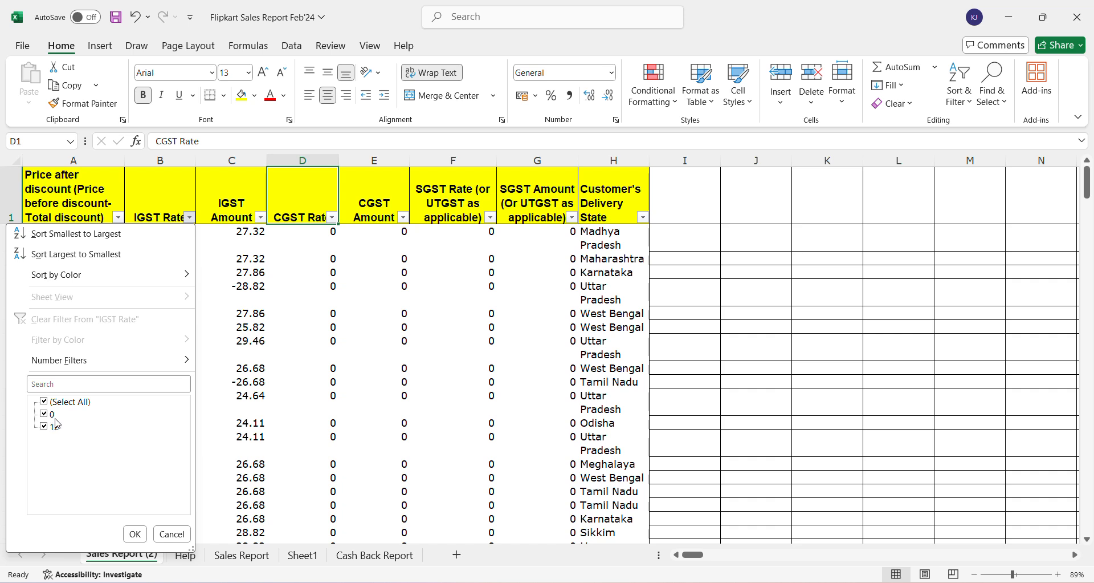
{"action": "left_click", "coordinate": [270, 295]}
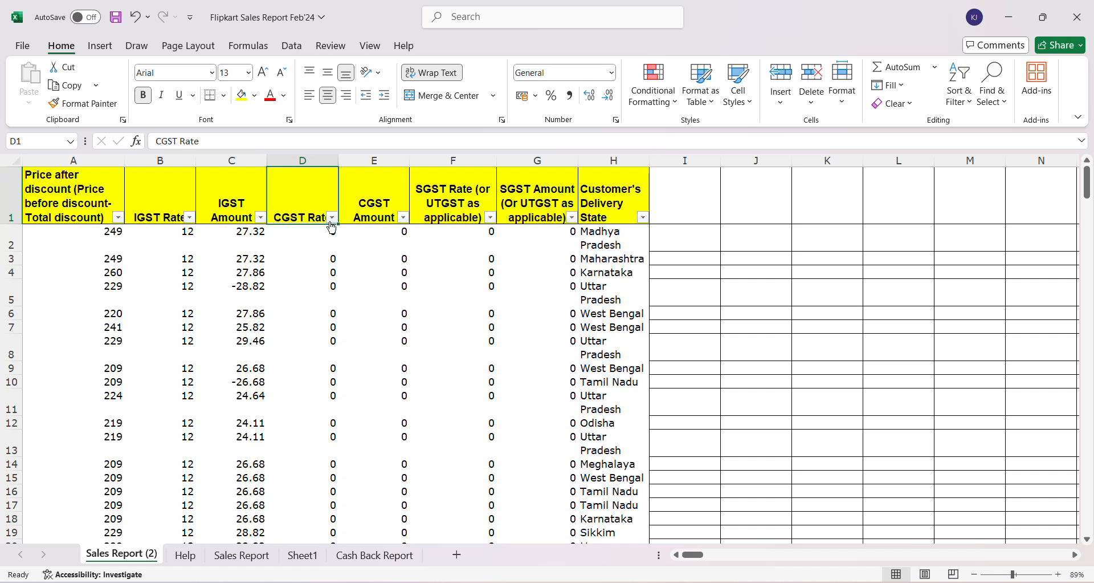
{"action": "left_click", "coordinate": [333, 218]}
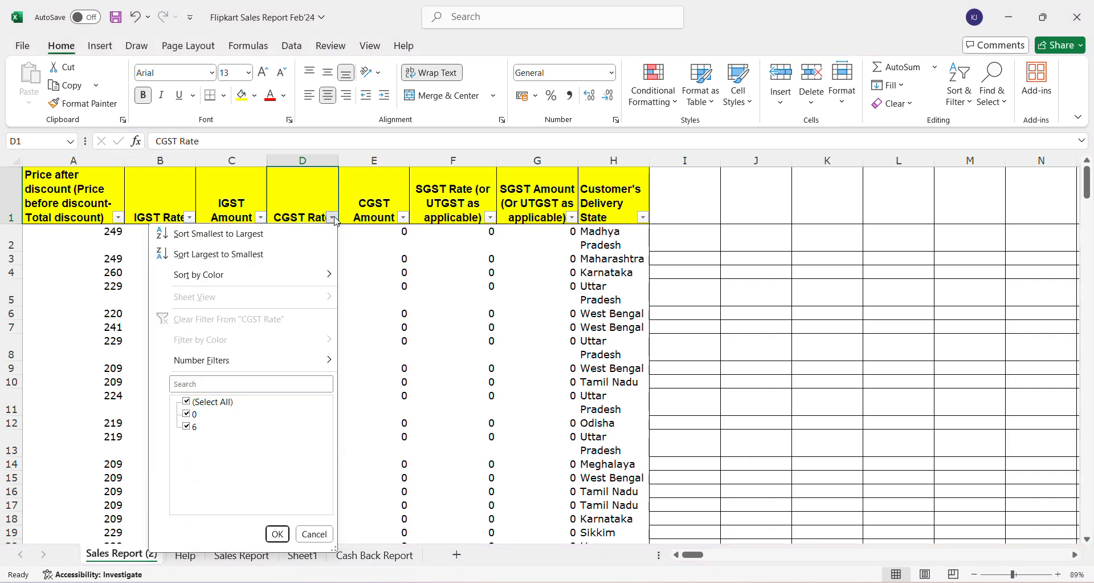
{"action": "left_click", "coordinate": [419, 252]}
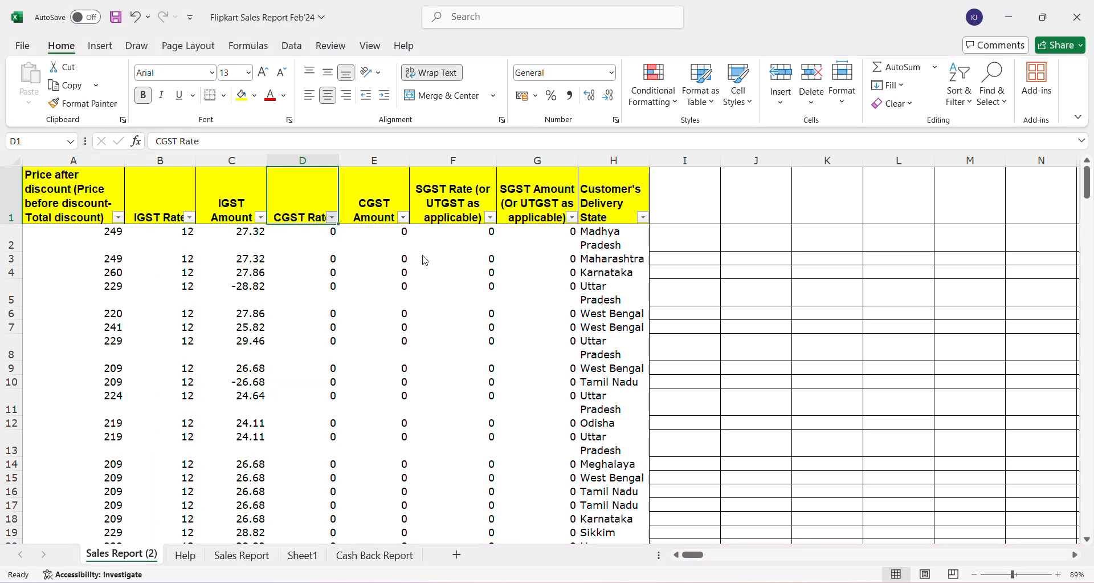
{"action": "left_click", "coordinate": [490, 218]}
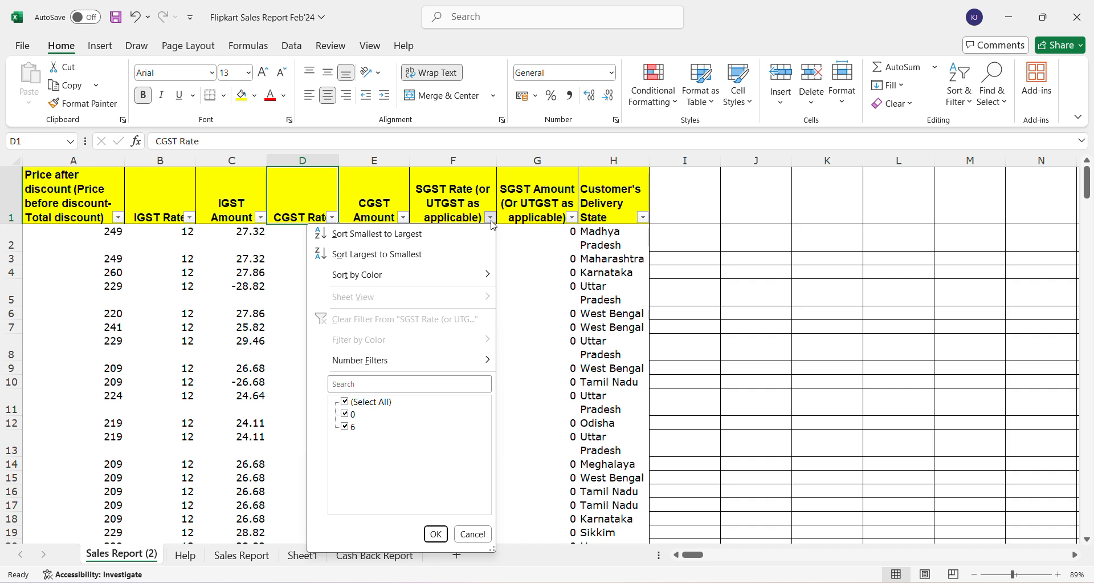
{"action": "left_click", "coordinate": [175, 245]}
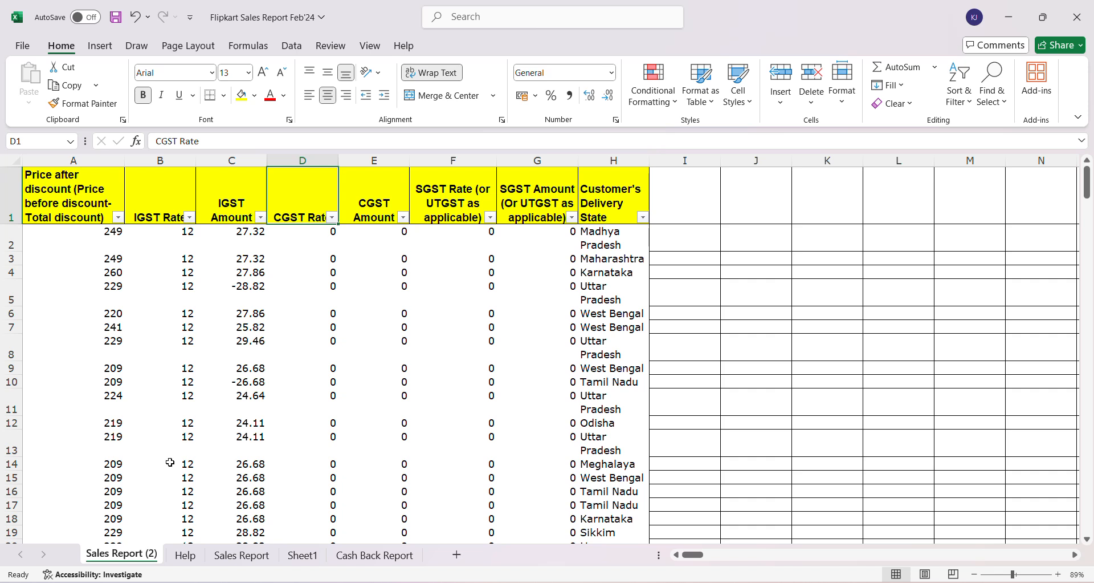
Add the heading RATE in I1, fill it yellow and centre it horizontally and vertically.
{"action": "left_click", "coordinate": [671, 216]}
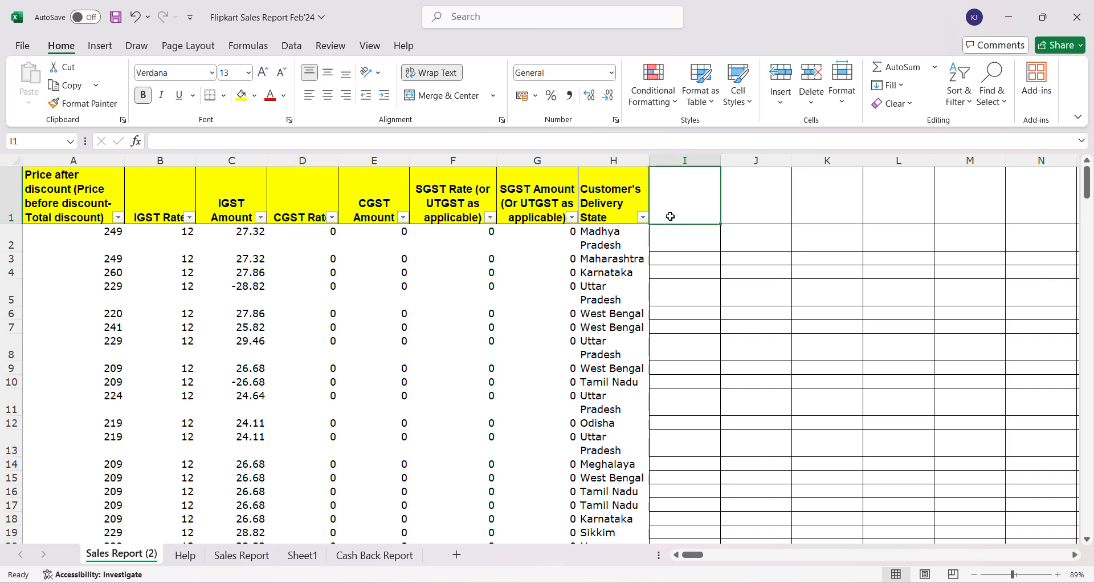
{"action": "type", "text": "RATE"}
{"action": "key", "text": "Return"}
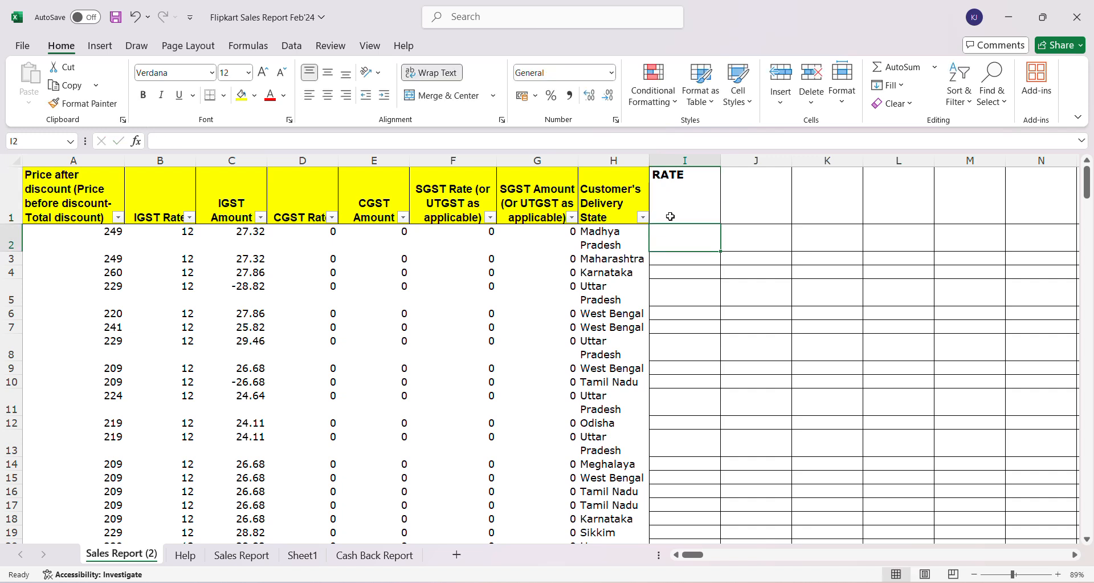
{"action": "left_click", "coordinate": [671, 216]}
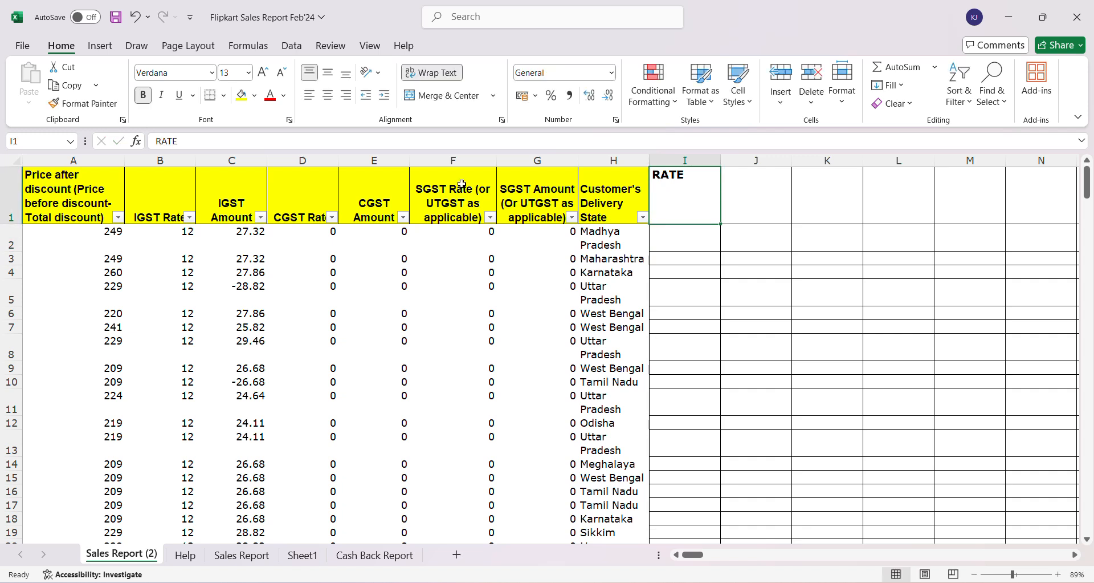
{"action": "left_click", "coordinate": [242, 97]}
{"action": "left_click", "coordinate": [328, 97]}
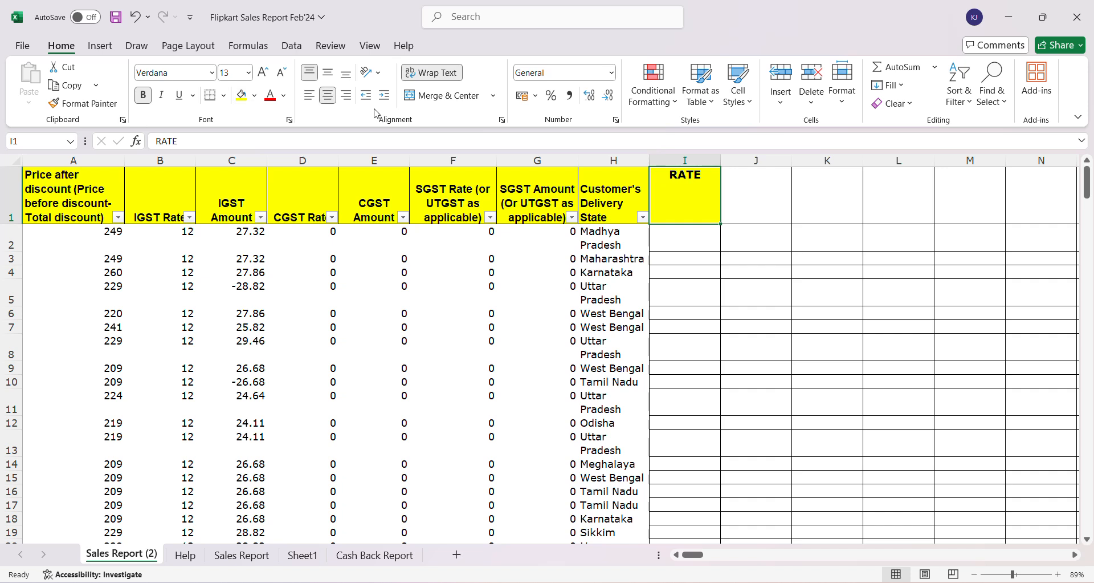
{"action": "left_click", "coordinate": [329, 72]}
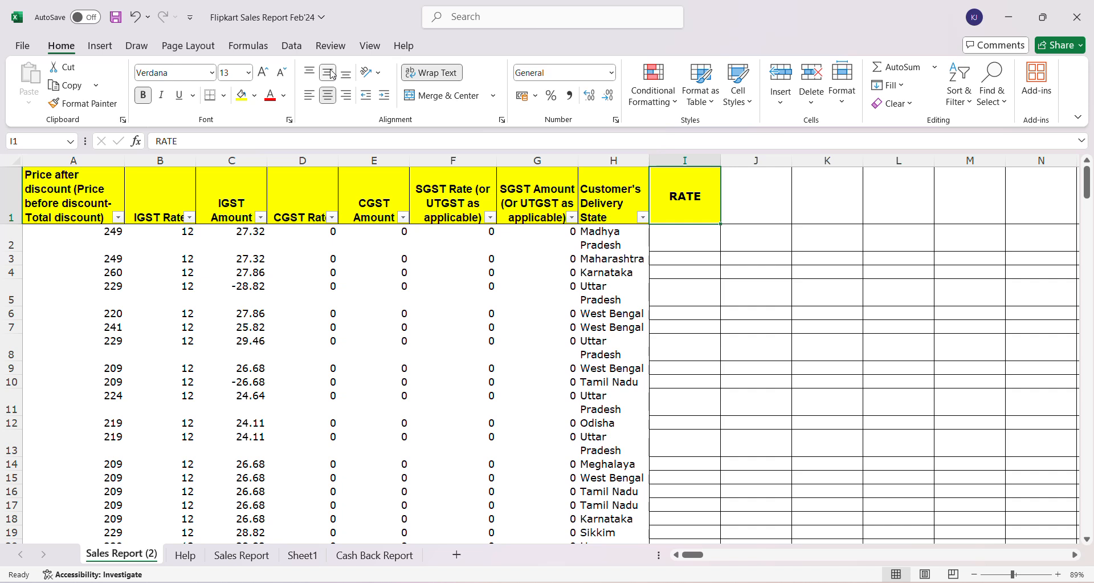
Enter 12% in I2 as the first value under the RATE heading.
{"action": "key", "text": "Return"}
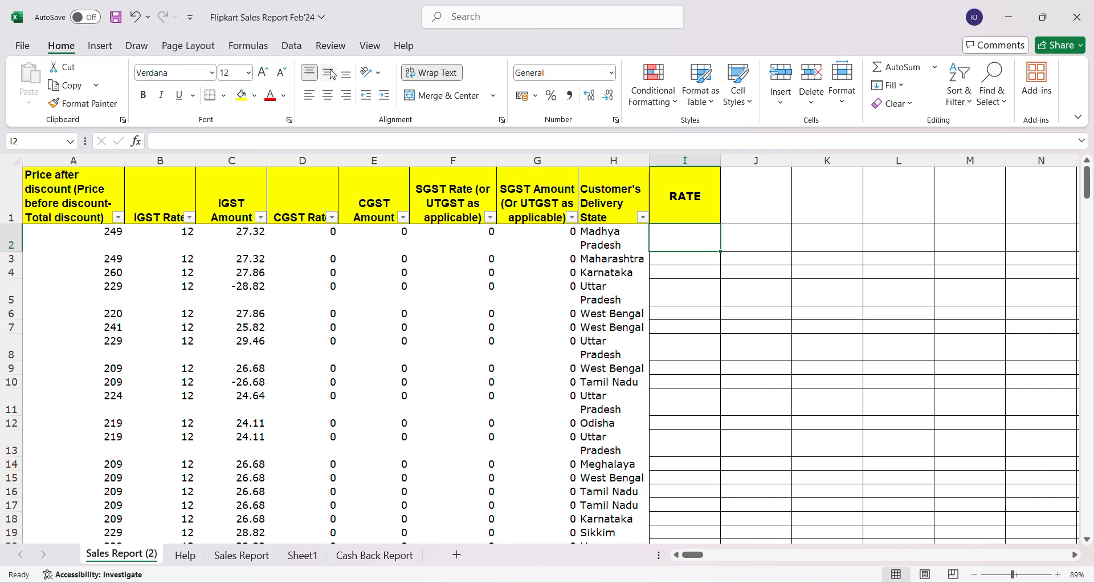
{"action": "type", "text": "12"}
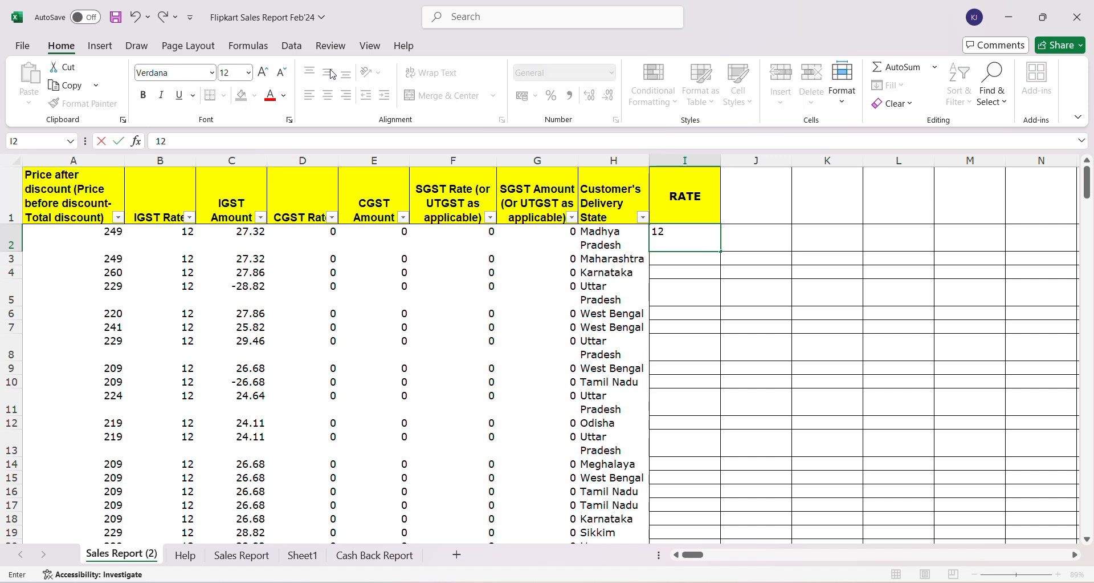
{"action": "type", "text": "%"}
{"action": "key", "text": "Return"}
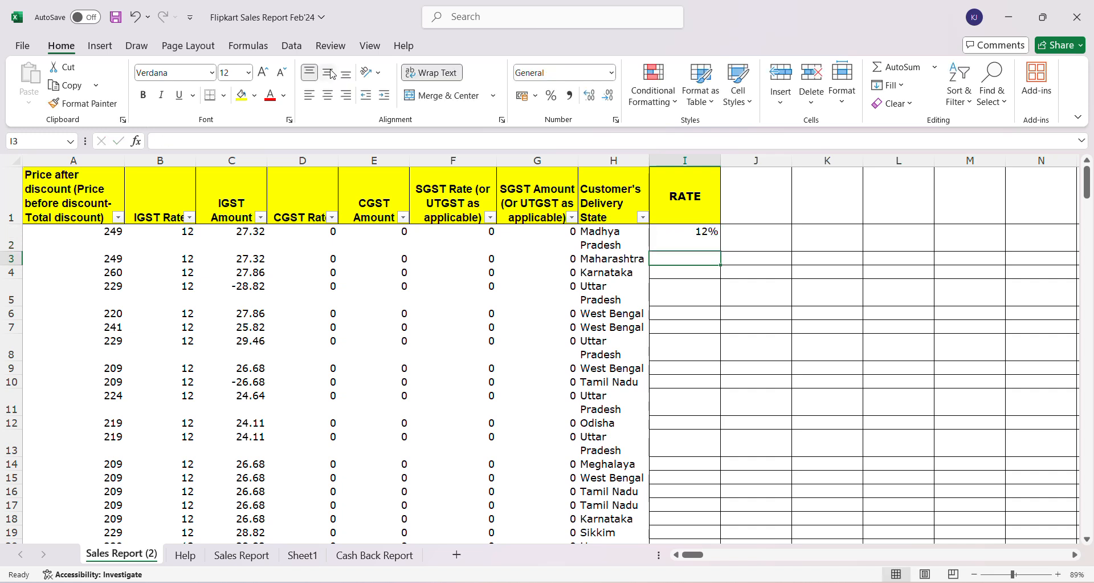
{"action": "key", "text": "Up"}
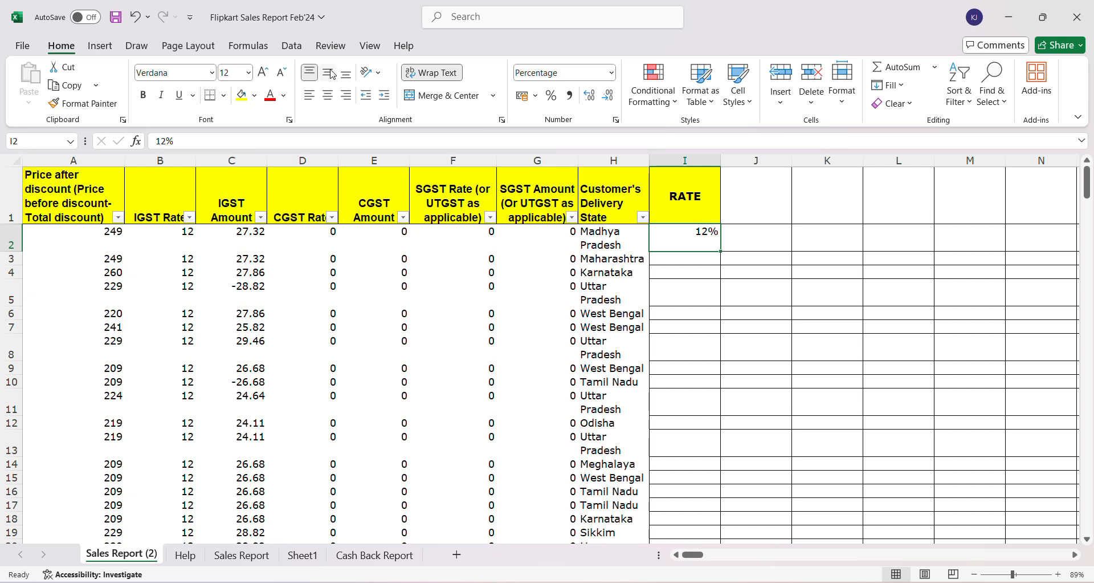
{"action": "key", "text": "ctrl+Down"}
{"action": "key", "text": "Up"}
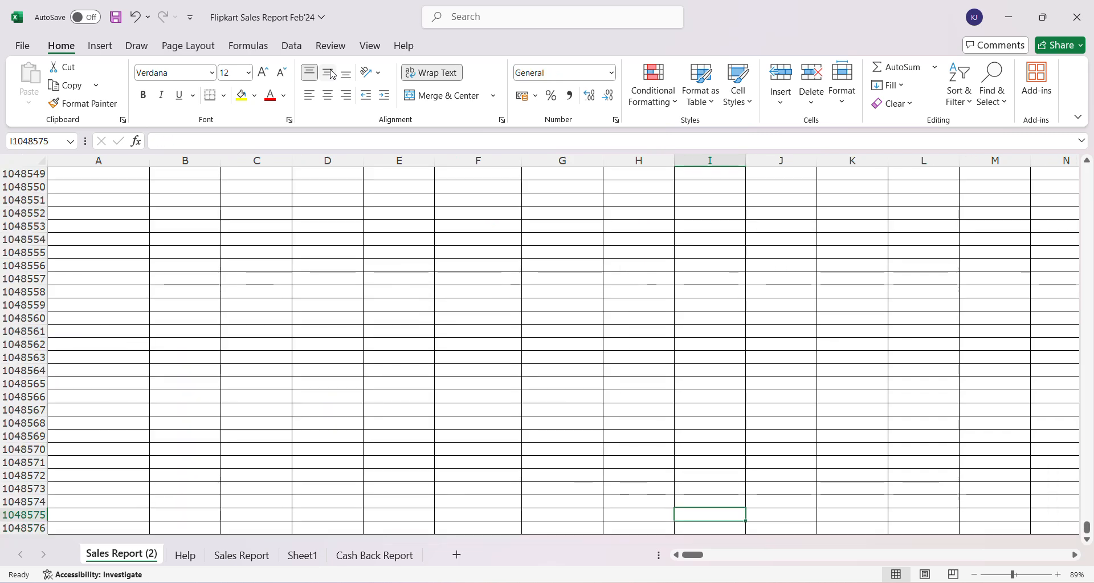
{"action": "key", "text": "ctrl+Up"}
{"action": "key", "text": "Down"}
{"action": "key", "text": "Down"}
{"action": "key", "text": "Down"}
{"action": "key", "text": "Down"}
{"action": "key", "text": "Down"}
{"action": "key", "text": "Down"}
{"action": "key", "text": "Down"}
{"action": "key", "text": "Down"}
{"action": "key", "text": "Down"}
{"action": "key", "text": "Down"}
{"action": "key", "text": "Down"}
{"action": "key", "text": "Down"}
{"action": "key", "text": "Down"}
{"action": "key", "text": "Down"}
{"action": "key", "text": "Down"}
{"action": "key", "text": "Down"}
{"action": "key", "text": "Down"}
{"action": "key", "text": "Down"}
{"action": "key", "text": "Down"}
{"action": "key", "text": "Down"}
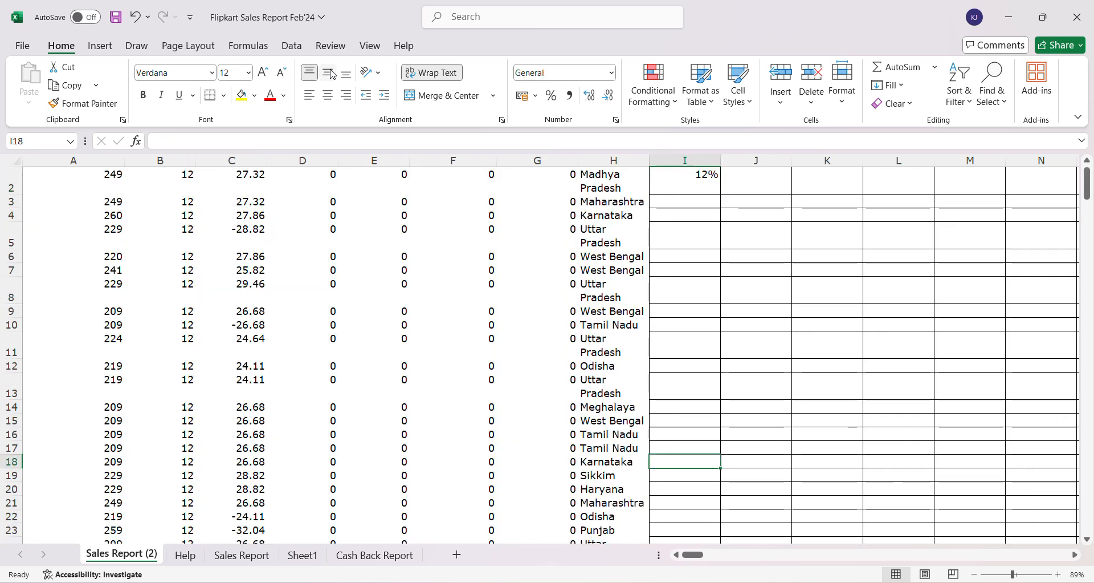
{"action": "key", "text": "Down"}
{"action": "key", "text": "Down"}
{"action": "key", "text": "Down"}
{"action": "key", "text": "Down"}
{"action": "key", "text": "Down"}
{"action": "key", "text": "Down"}
{"action": "key", "text": "Down"}
{"action": "key", "text": "Down"}
{"action": "key", "text": "Down"}
{"action": "key", "text": "Down"}
{"action": "key", "text": "Down"}
{"action": "key", "text": "Down"}
{"action": "key", "text": "Down"}
{"action": "key", "text": "Down"}
{"action": "key", "text": "Down"}
{"action": "key", "text": "Down"}
{"action": "key", "text": "Down"}
{"action": "key", "text": "Down"}
{"action": "key", "text": "Down"}
{"action": "key", "text": "Down"}
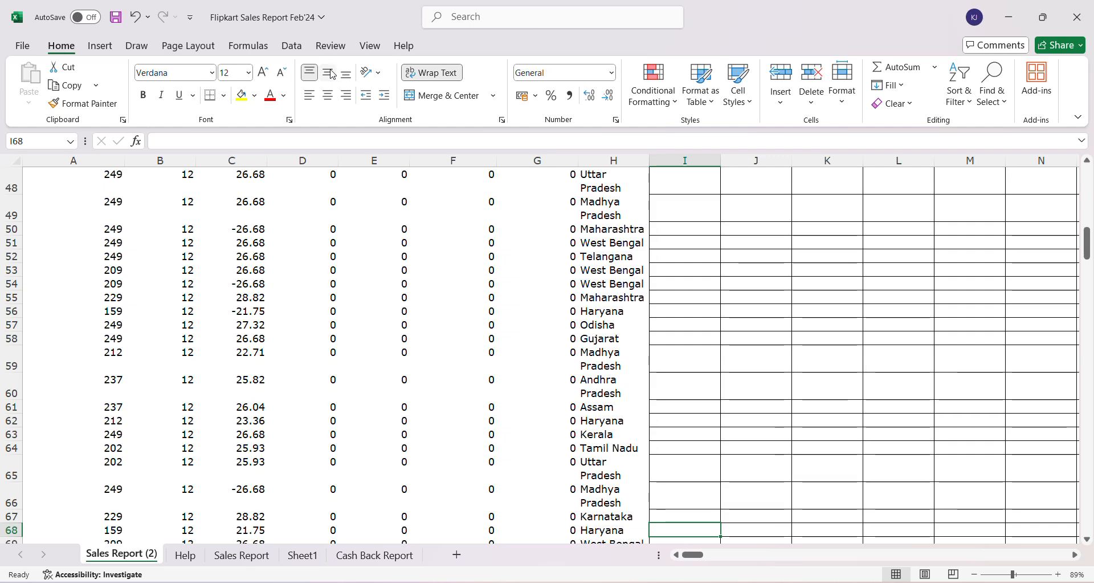
{"action": "key", "text": "ctrl+Up"}
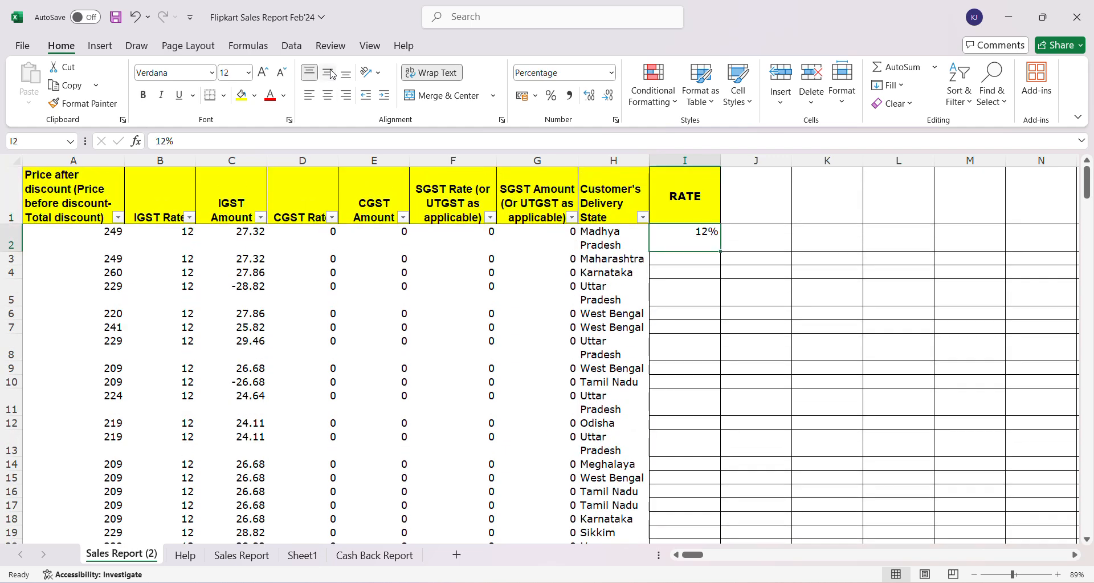
{"action": "key", "text": "shift+Down"}
{"action": "key", "text": "shift+Down"}
{"action": "key", "text": "shift+Down"}
{"action": "key", "text": "shift+Down"}
{"action": "key", "text": "shift+Down"}
{"action": "key", "text": "shift+Down"}
{"action": "key", "text": "shift+Down"}
{"action": "key", "text": "shift+Down"}
{"action": "key", "text": "shift+Down"}
{"action": "key", "text": "shift+Down"}
{"action": "key", "text": "shift+Down"}
{"action": "key", "text": "shift+Down"}
{"action": "key", "text": "shift+Down"}
{"action": "key", "text": "shift+Down"}
{"action": "key", "text": "shift+Down"}
{"action": "key", "text": "shift+Down"}
{"action": "key", "text": "shift+Down"}
{"action": "key", "text": "shift+Down"}
{"action": "key", "text": "shift+Down"}
{"action": "key", "text": "shift+Down"}
{"action": "key", "text": "shift+Down"}
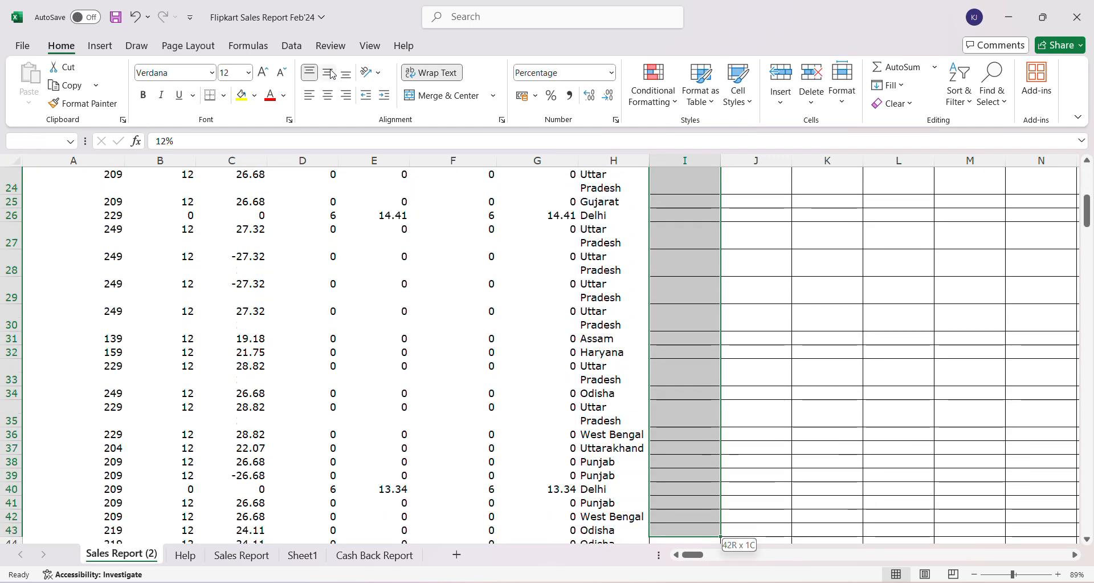
{"action": "key", "text": "shift+Down"}
{"action": "key", "text": "shift+Down"}
{"action": "key", "text": "shift+Down"}
{"action": "key", "text": "shift+Down"}
{"action": "key", "text": "shift+Down"}
{"action": "key", "text": "shift+Down"}
{"action": "key", "text": "shift+Down"}
{"action": "key", "text": "shift+Down"}
{"action": "key", "text": "shift+Down"}
{"action": "key", "text": "shift+Down"}
{"action": "key", "text": "shift+Down"}
{"action": "key", "text": "shift+Down"}
{"action": "key", "text": "shift+Down"}
{"action": "key", "text": "shift+Down"}
{"action": "key", "text": "shift+Down"}
{"action": "key", "text": "shift+Down"}
{"action": "key", "text": "shift+Down"}
{"action": "key", "text": "shift+Down"}
{"action": "key", "text": "shift+Down"}
{"action": "key", "text": "shift+Down"}
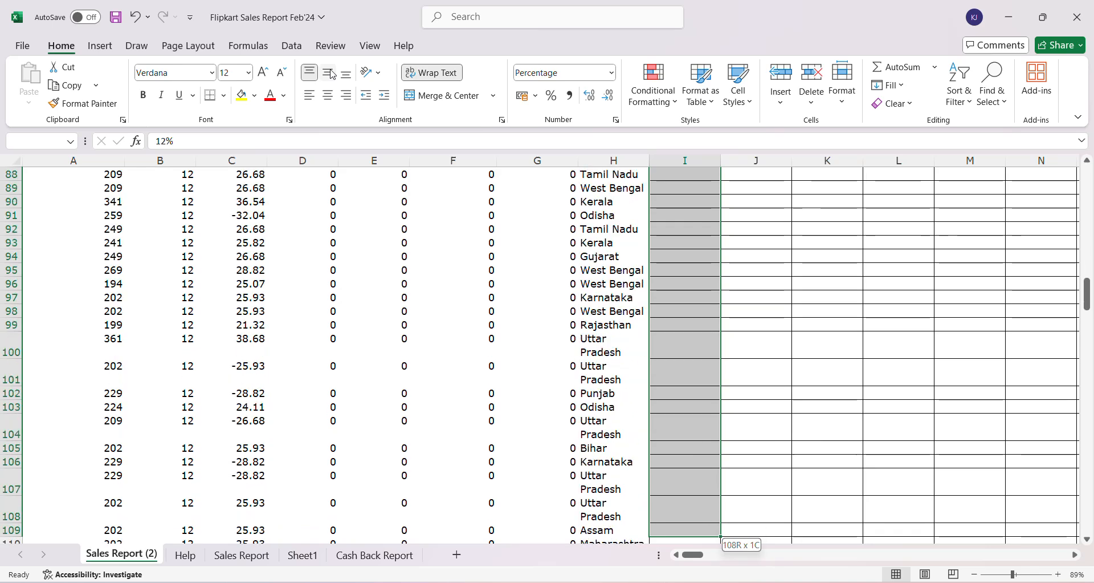
{"action": "key", "text": "shift+Down"}
{"action": "key", "text": "shift+Down"}
{"action": "key", "text": "shift+Down"}
{"action": "key", "text": "shift+Down"}
{"action": "key", "text": "shift+Down"}
{"action": "key", "text": "shift+Down"}
{"action": "key", "text": "shift+Down"}
{"action": "key", "text": "shift+Down"}
{"action": "key", "text": "shift+Down"}
{"action": "key", "text": "shift+Down"}
{"action": "key", "text": "shift+Down"}
{"action": "key", "text": "shift+Down"}
{"action": "key", "text": "shift+Down"}
{"action": "key", "text": "shift+Down"}
{"action": "key", "text": "shift+Down"}
{"action": "key", "text": "shift+Down"}
{"action": "key", "text": "shift+Down"}
{"action": "key", "text": "shift+Down"}
{"action": "key", "text": "shift+Down"}
{"action": "key", "text": "shift+Down"}
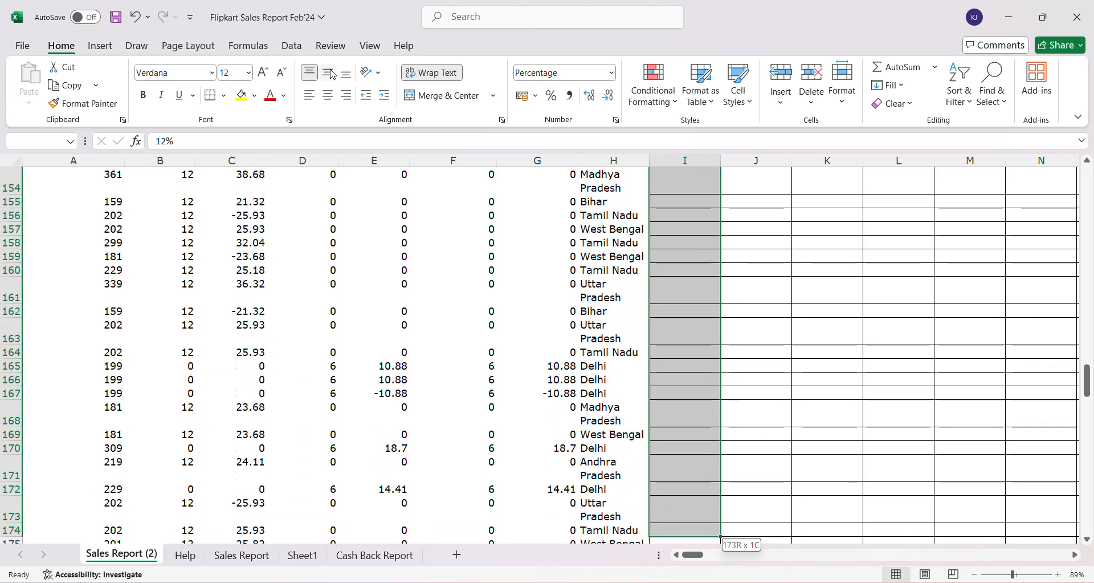
{"action": "key", "text": "shift+Down"}
{"action": "key", "text": "shift+Down"}
{"action": "key", "text": "shift+Down"}
{"action": "key", "text": "shift+Down"}
{"action": "key", "text": "shift+Down"}
{"action": "key", "text": "shift+Down"}
{"action": "key", "text": "shift+Down"}
{"action": "key", "text": "shift+Down"}
{"action": "key", "text": "shift+Down"}
{"action": "key", "text": "shift+Down"}
{"action": "key", "text": "shift+Down"}
{"action": "key", "text": "shift+Down"}
{"action": "key", "text": "shift+Down"}
{"action": "key", "text": "shift+Down"}
{"action": "key", "text": "shift+Down"}
{"action": "key", "text": "shift+Down"}
{"action": "key", "text": "shift+Down"}
{"action": "key", "text": "shift+Down"}
{"action": "key", "text": "shift+Down"}
{"action": "key", "text": "shift+Down"}
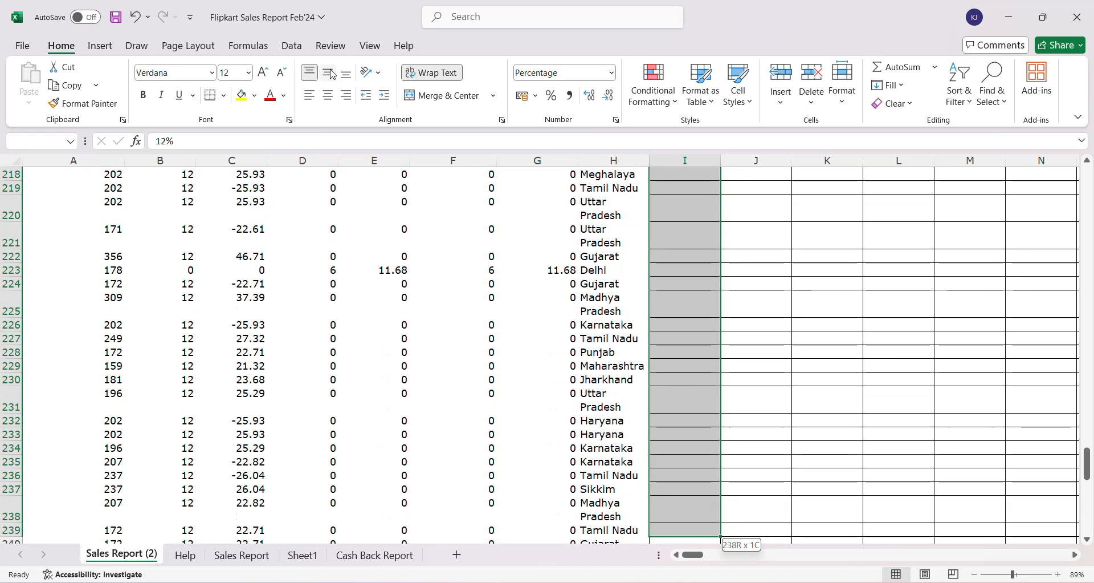
{"action": "key", "text": "shift+Down"}
{"action": "key", "text": "shift+Down"}
{"action": "key", "text": "shift+Down"}
{"action": "key", "text": "shift+Down"}
{"action": "key", "text": "shift+Down"}
{"action": "key", "text": "shift+Down"}
{"action": "key", "text": "shift+Down"}
{"action": "key", "text": "shift+Down"}
{"action": "key", "text": "shift+Down"}
{"action": "key", "text": "shift+Down"}
{"action": "key", "text": "shift+Down"}
{"action": "key", "text": "shift+Down"}
{"action": "key", "text": "shift+Down"}
{"action": "key", "text": "shift+Down"}
{"action": "key", "text": "shift+Down"}
{"action": "key", "text": "shift+Down"}
{"action": "key", "text": "shift+Down"}
{"action": "key", "text": "shift+Down"}
{"action": "key", "text": "shift+Down"}
{"action": "key", "text": "shift+Down"}
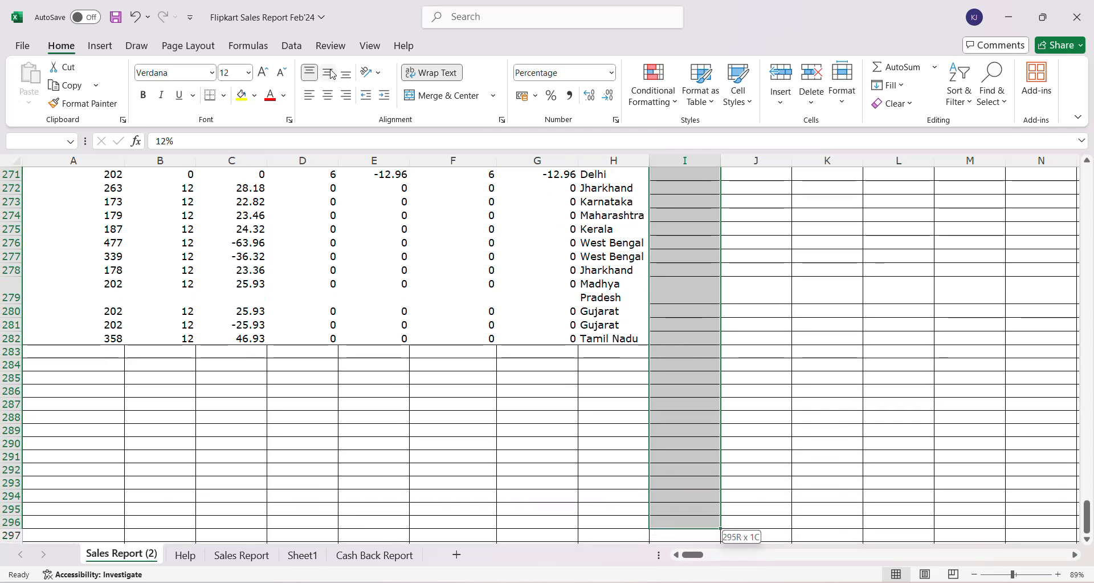
{"action": "key", "text": "shift+Up"}
{"action": "key", "text": "shift+Up"}
{"action": "key", "text": "shift+Up"}
{"action": "key", "text": "shift+Up"}
{"action": "key", "text": "shift+Up"}
{"action": "key", "text": "shift+Up"}
{"action": "key", "text": "shift+Up"}
{"action": "key", "text": "shift+Up"}
{"action": "key", "text": "shift+Up"}
{"action": "key", "text": "shift+Up"}
{"action": "key", "text": "shift+Up"}
{"action": "key", "text": "shift+Up"}
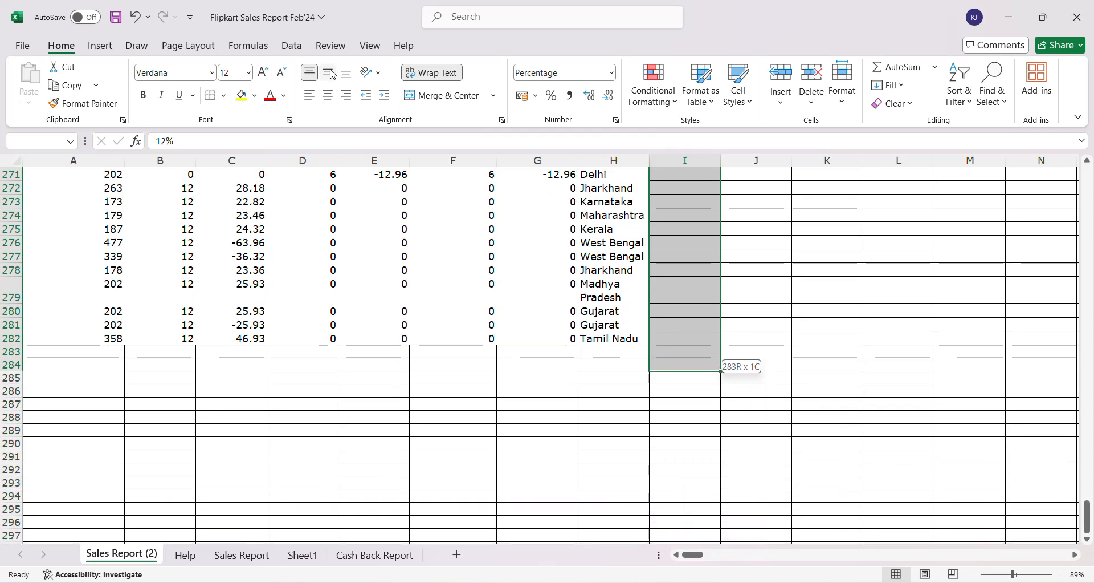
{"action": "key", "text": "shift+Up"}
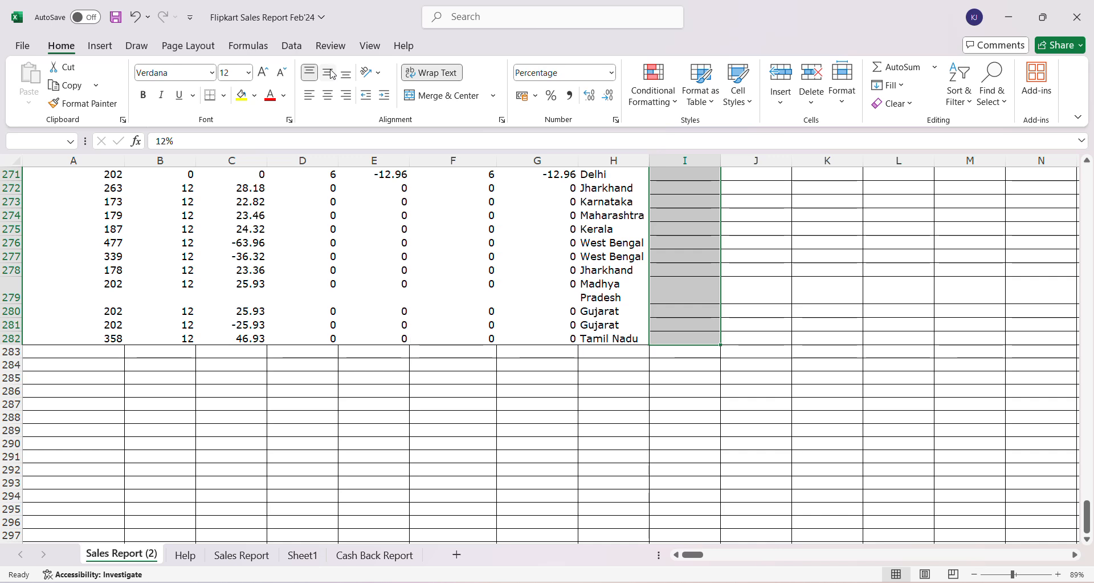
{"action": "key", "text": "ctrl+Up"}
{"action": "key", "text": "Down"}
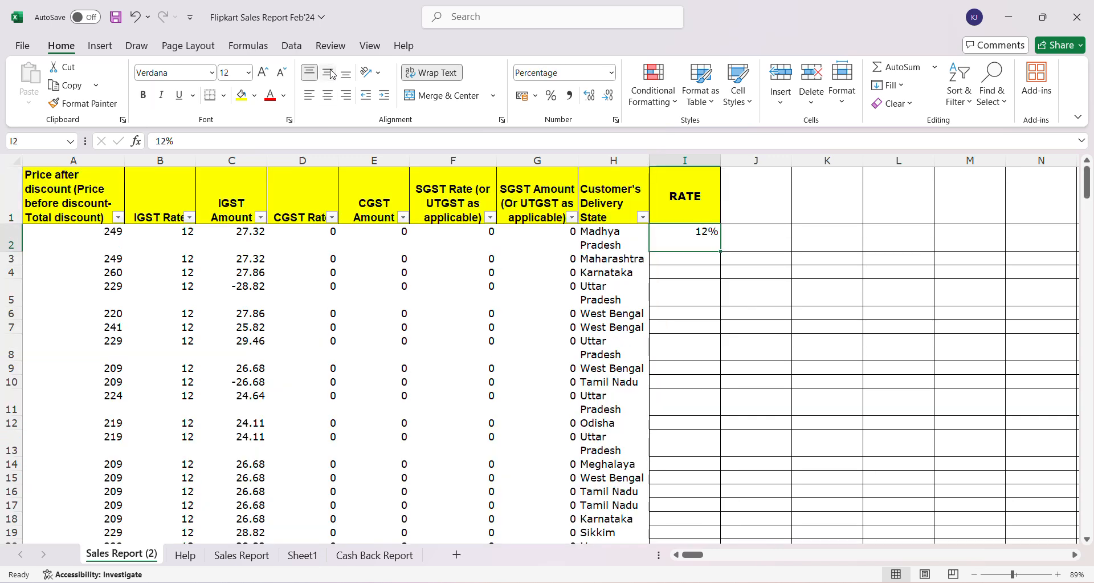
Copy the 12% from I2 down the RATE column to I282, the last data row.
{"action": "key", "text": "ctrl+c"}
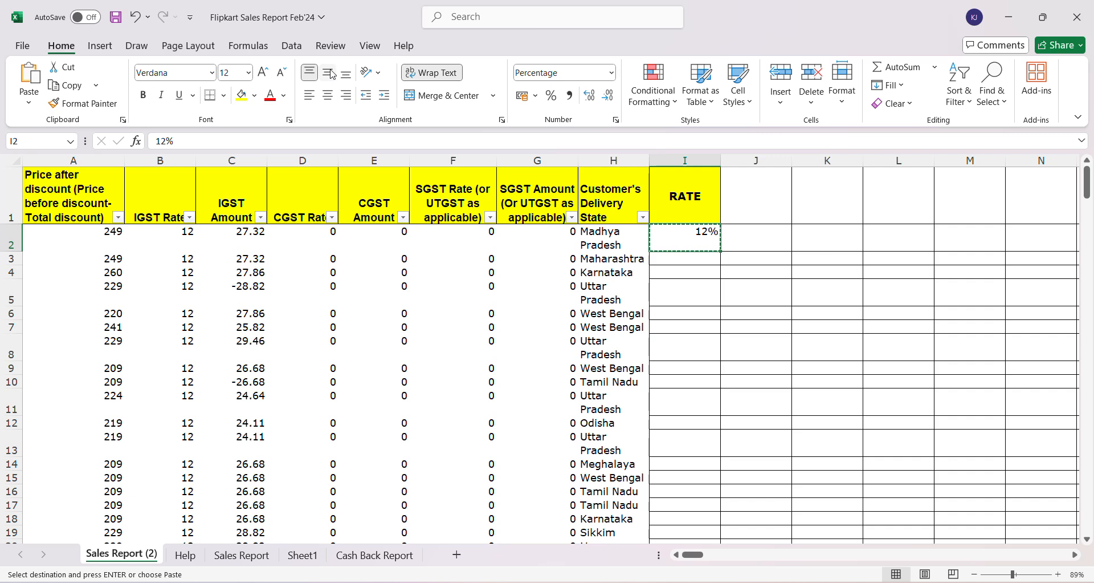
{"action": "key", "text": "Left"}
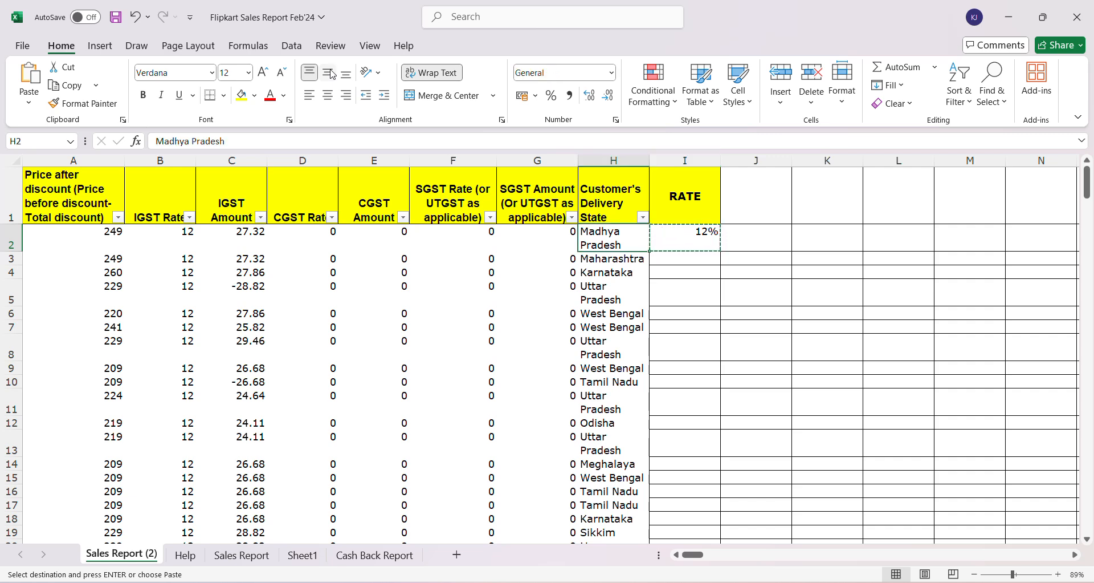
{"action": "key", "text": "ctrl+Down"}
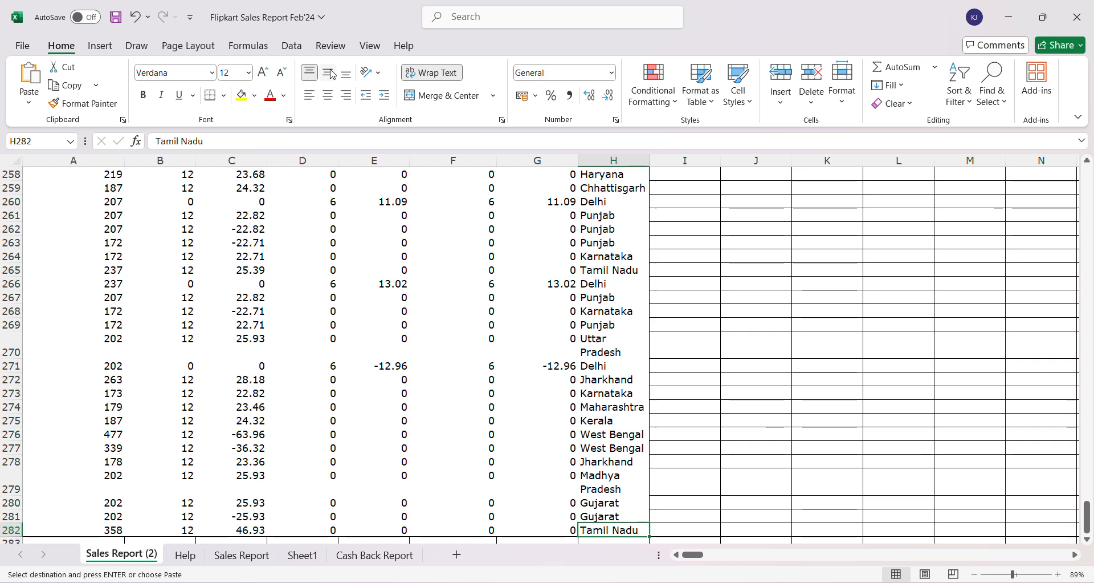
{"action": "key", "text": "Right"}
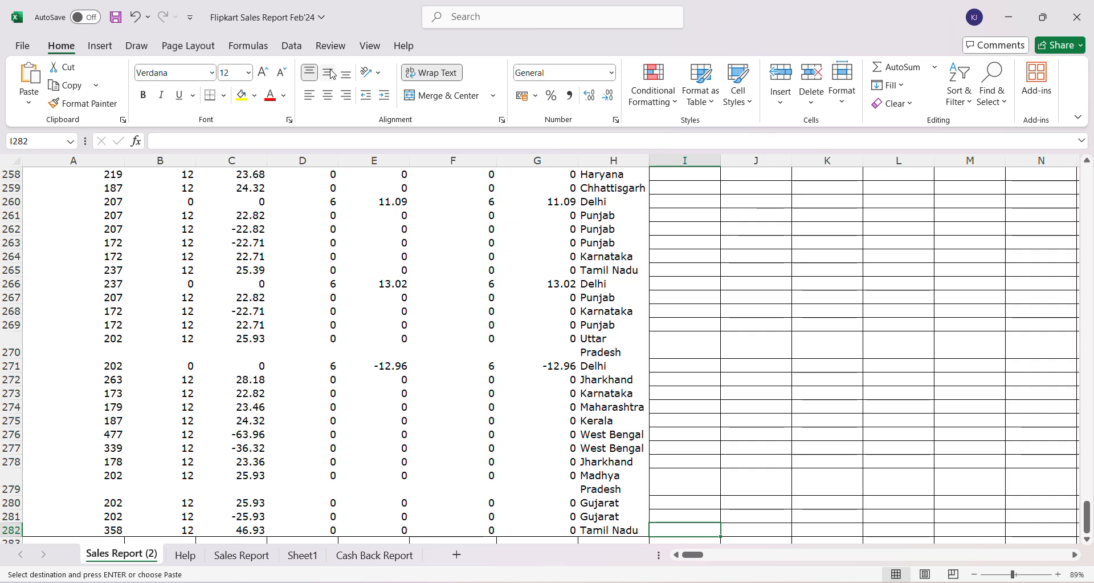
{"action": "key", "text": "ctrl+shift+Up"}
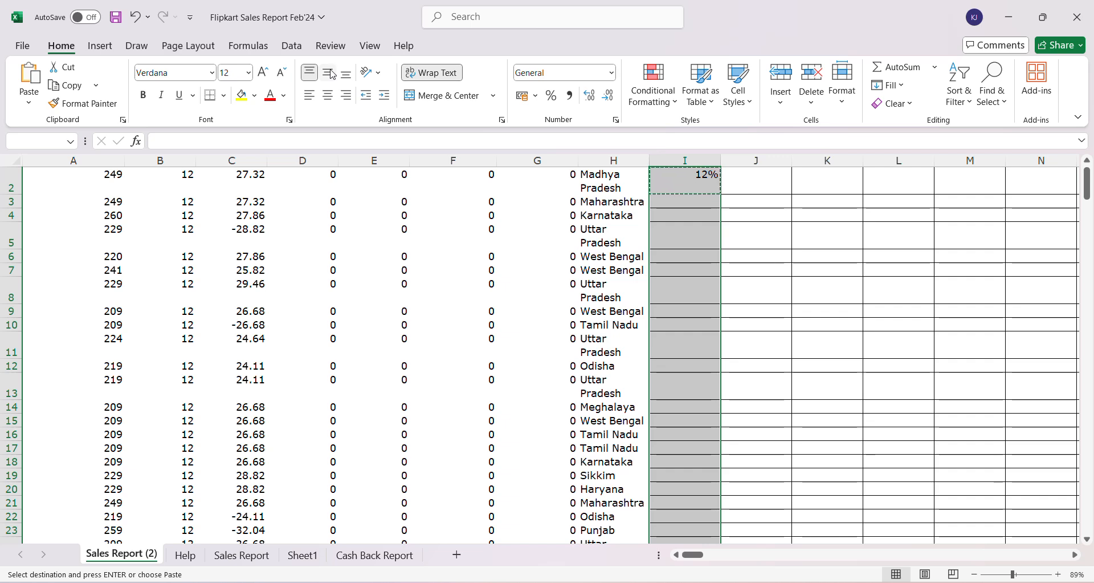
{"action": "key", "text": "ctrl+v"}
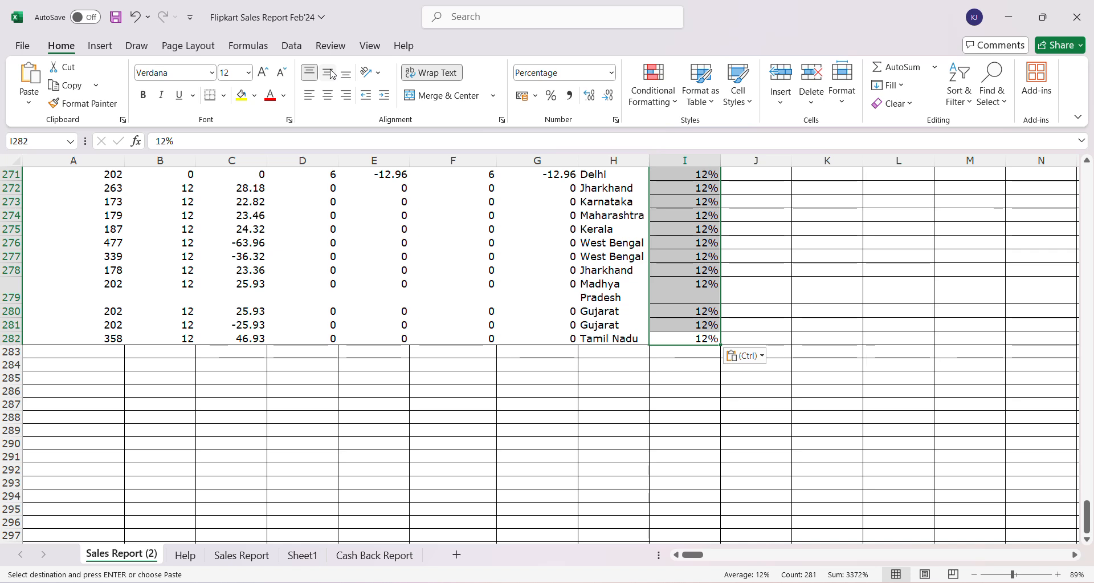
{"action": "key", "text": "ctrl+Up"}
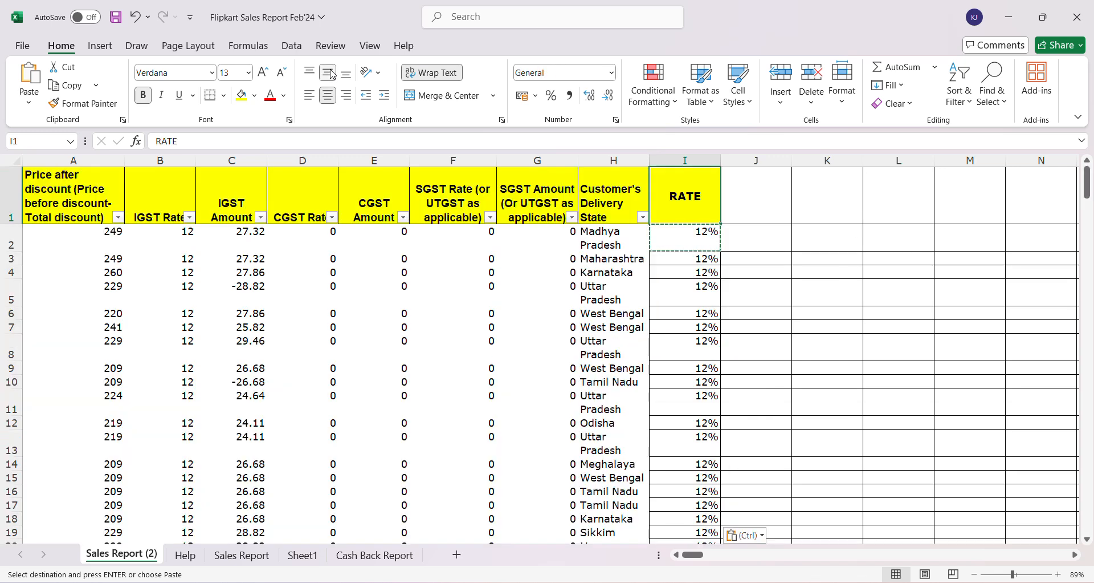
{"action": "key", "text": "Escape"}
{"action": "key", "text": "Down"}
{"action": "key", "text": "Down"}
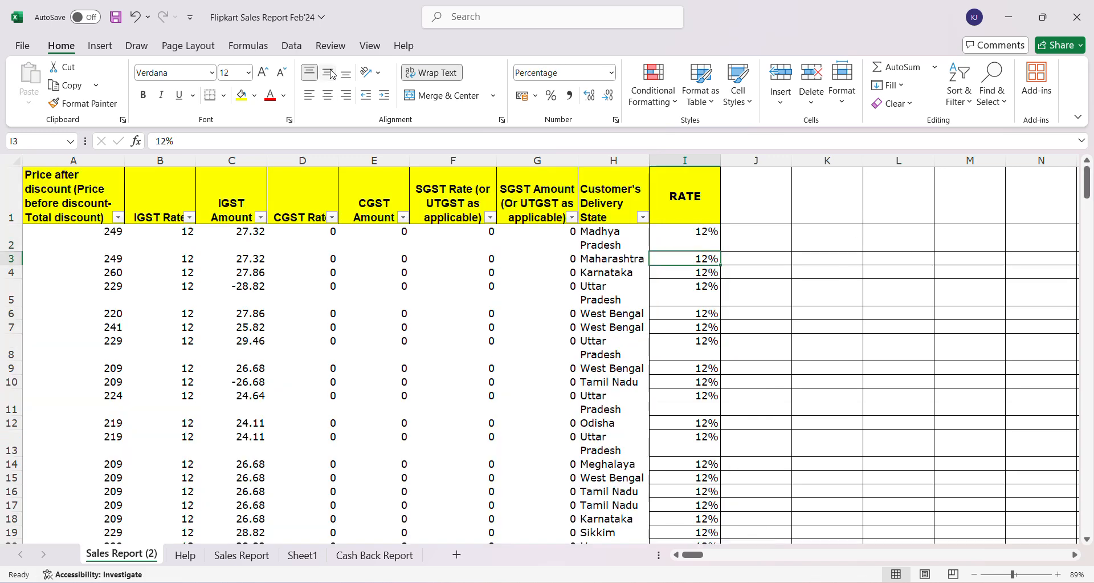
Remove the filters from the header row.
{"action": "key", "text": "Up"}
{"action": "key", "text": "Up"}
{"action": "key", "text": "ctrl+shift+l"}
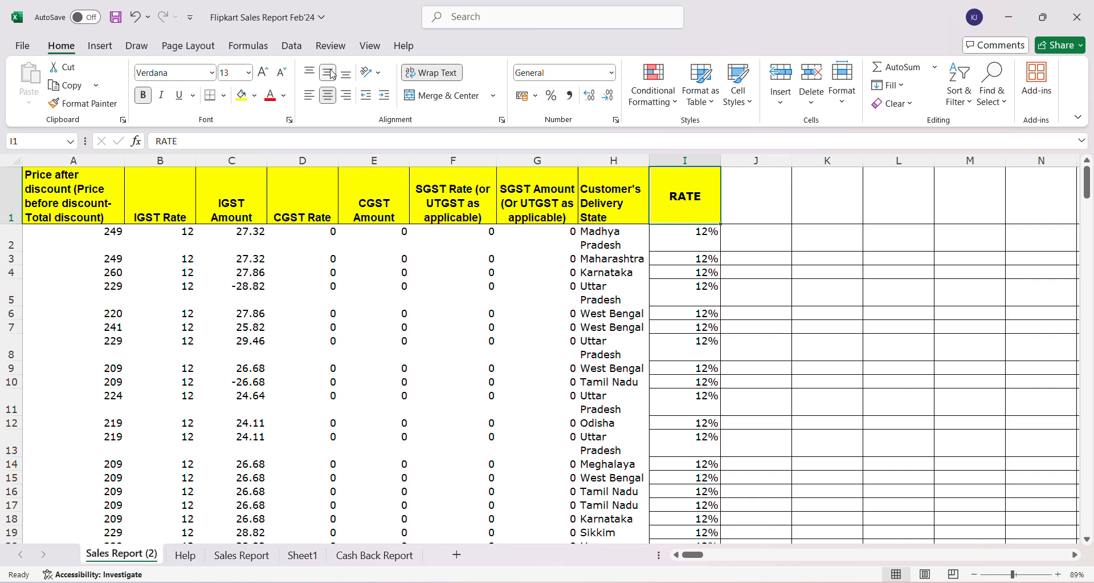
Insert a blank column C between IGST Rate and IGST Amount.
{"action": "key", "text": "Left"}
{"action": "key", "text": "Left"}
{"action": "key", "text": "Left"}
{"action": "key", "text": "Left"}
{"action": "key", "text": "Left"}
{"action": "key", "text": "Left"}
{"action": "key", "text": "Left"}
{"action": "key", "text": "Left"}
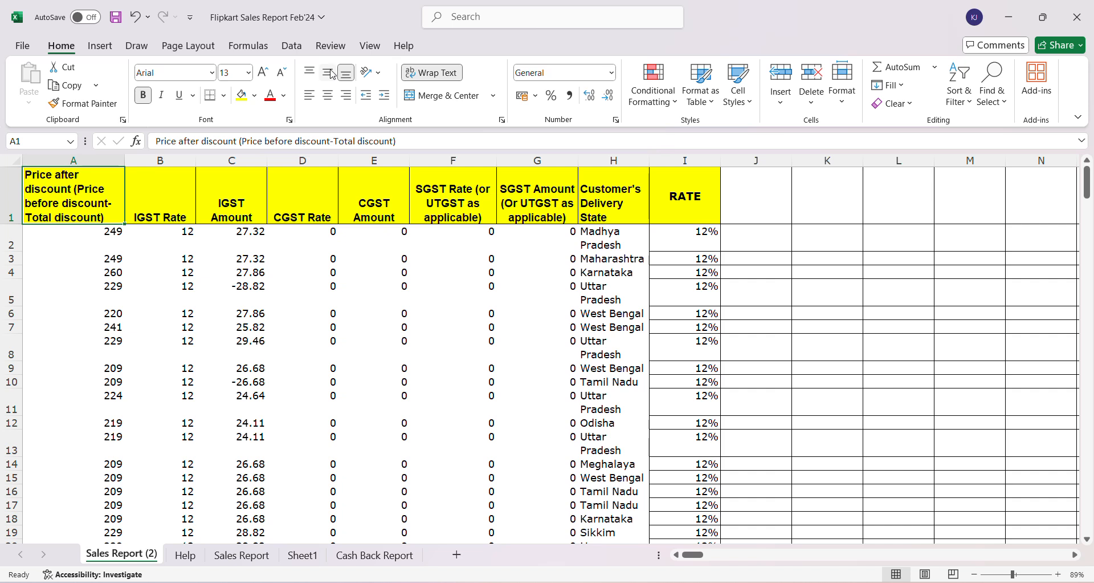
{"action": "key", "text": "Right"}
{"action": "key", "text": "Right"}
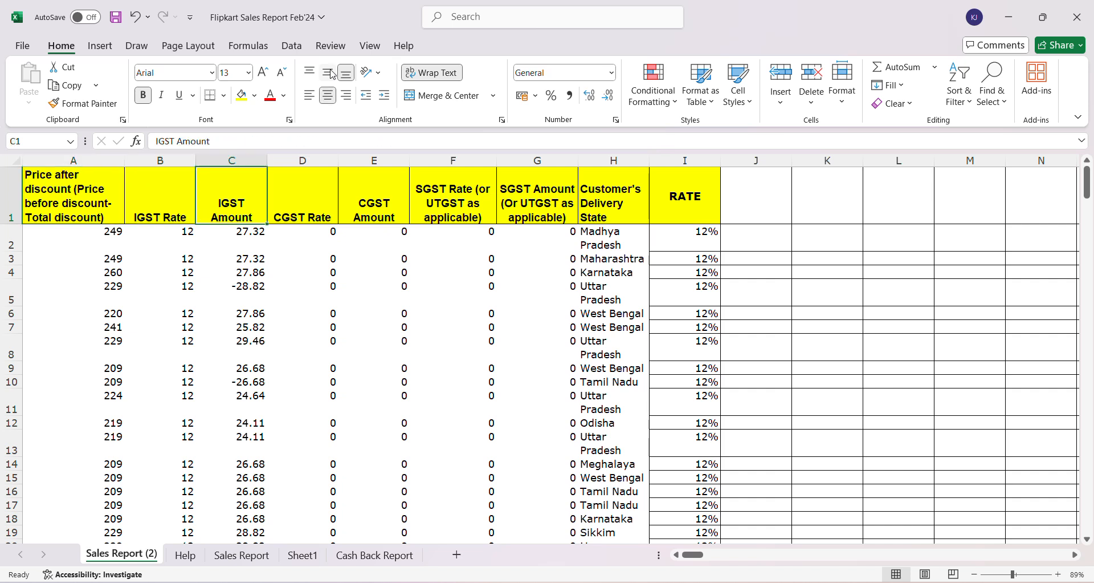
{"action": "key", "text": "ctrl+space"}
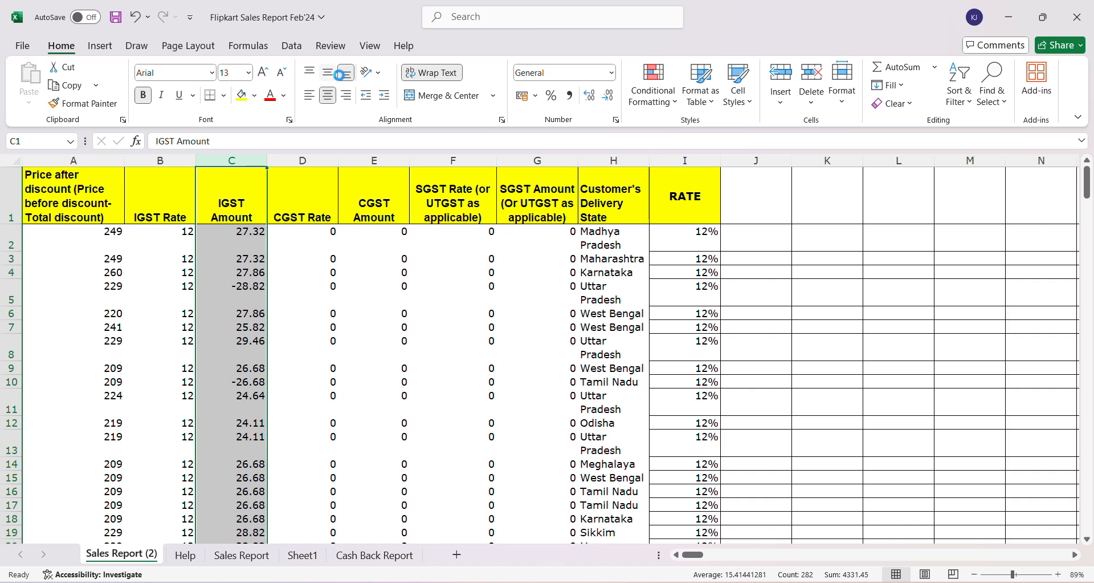
{"action": "key", "text": "ctrl+shift+equal"}
{"action": "key", "text": "Down"}
{"action": "key", "text": "Up"}
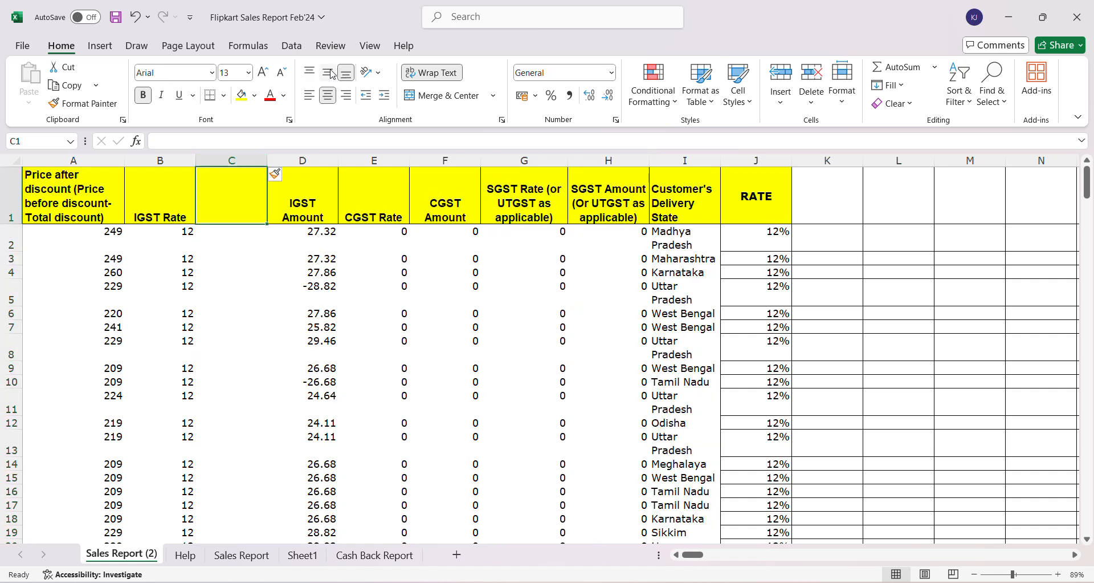
Try to create a PivotTable on a new worksheet from A1:J282, including column C with its blank heading.
{"action": "key", "text": "Left"}
{"action": "key", "text": "Left"}
{"action": "key", "text": "shift+Right"}
{"action": "key", "text": "shift+Right"}
{"action": "key", "text": "shift+Right"}
{"action": "key", "text": "shift+Right"}
{"action": "key", "text": "shift+Right"}
{"action": "key", "text": "shift+Right"}
{"action": "key", "text": "shift+Right"}
{"action": "key", "text": "shift+Right"}
{"action": "key", "text": "shift+Right"}
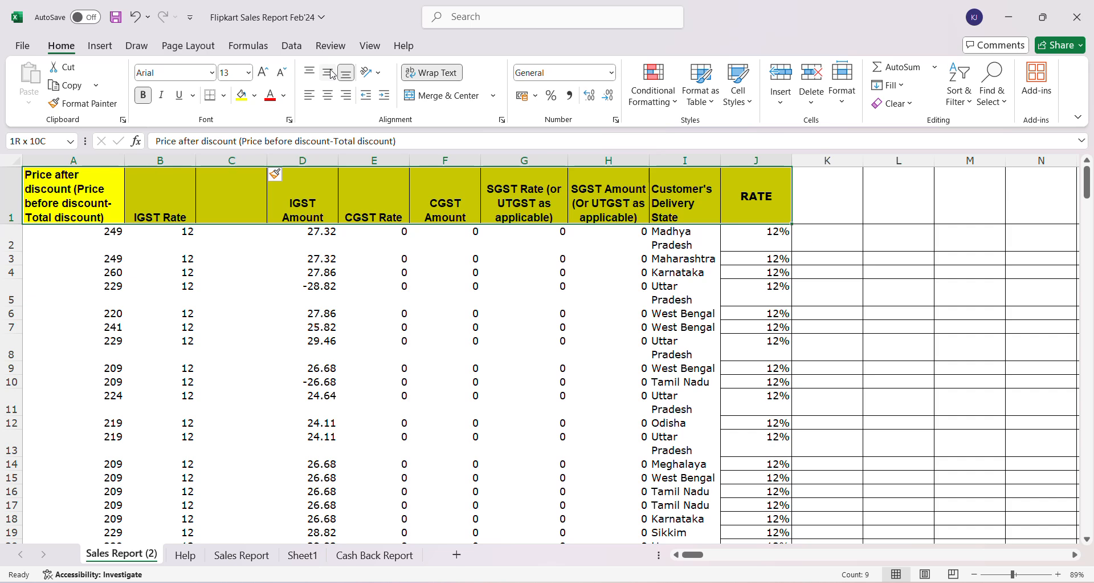
{"action": "key", "text": "ctrl+shift+Down"}
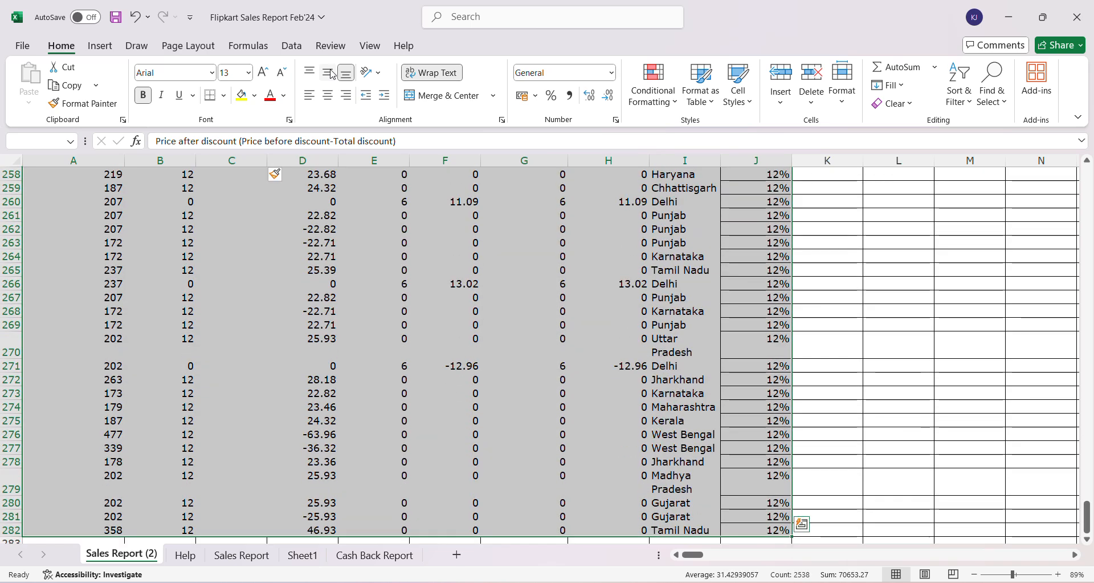
{"action": "left_click", "coordinate": [99, 48]}
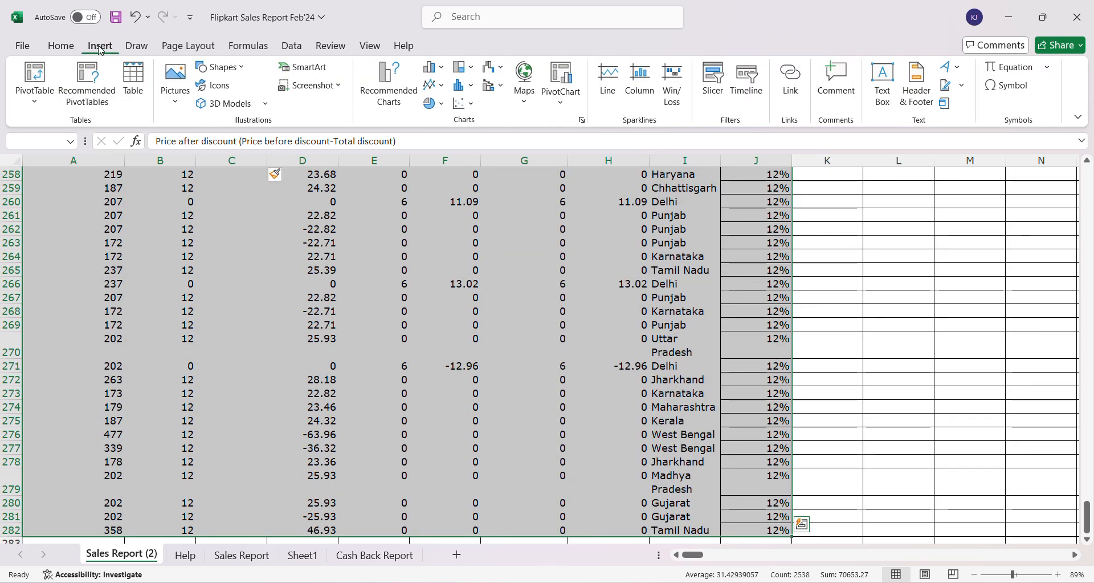
{"action": "left_click", "coordinate": [36, 88]}
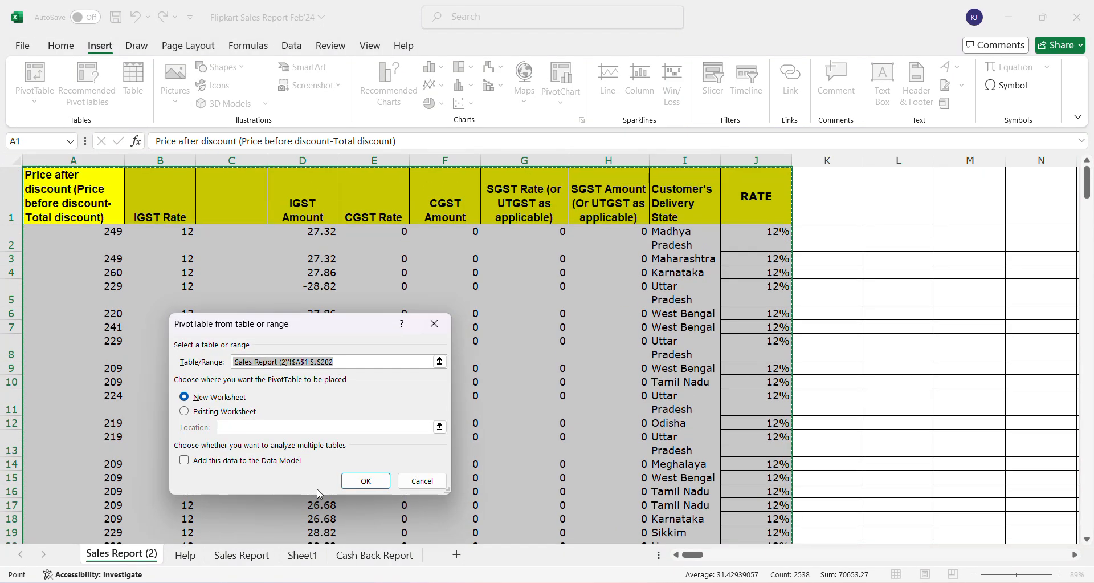
{"action": "left_click", "coordinate": [359, 483]}
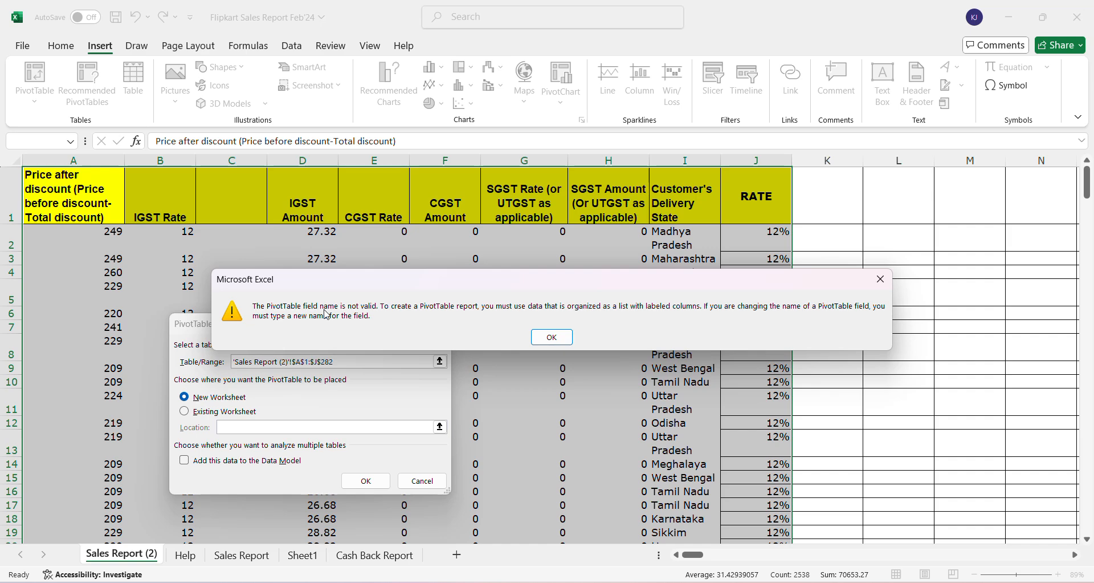
{"action": "left_click", "coordinate": [881, 279]}
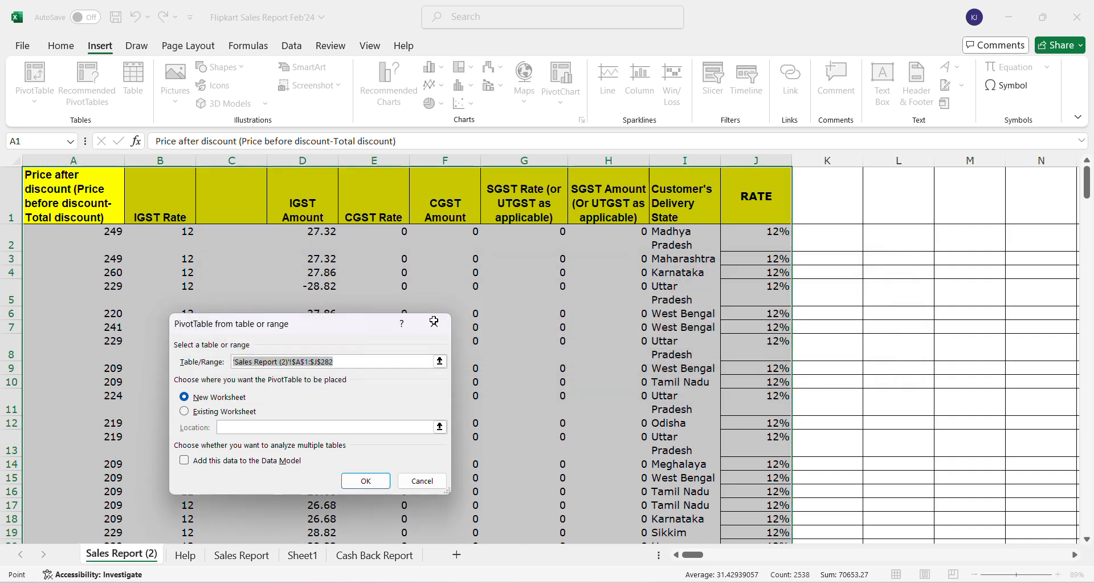
{"action": "left_click", "coordinate": [435, 325]}
Delete the blank column C between IGST Rate and IGST Amount.
{"action": "left_click", "coordinate": [251, 238]}
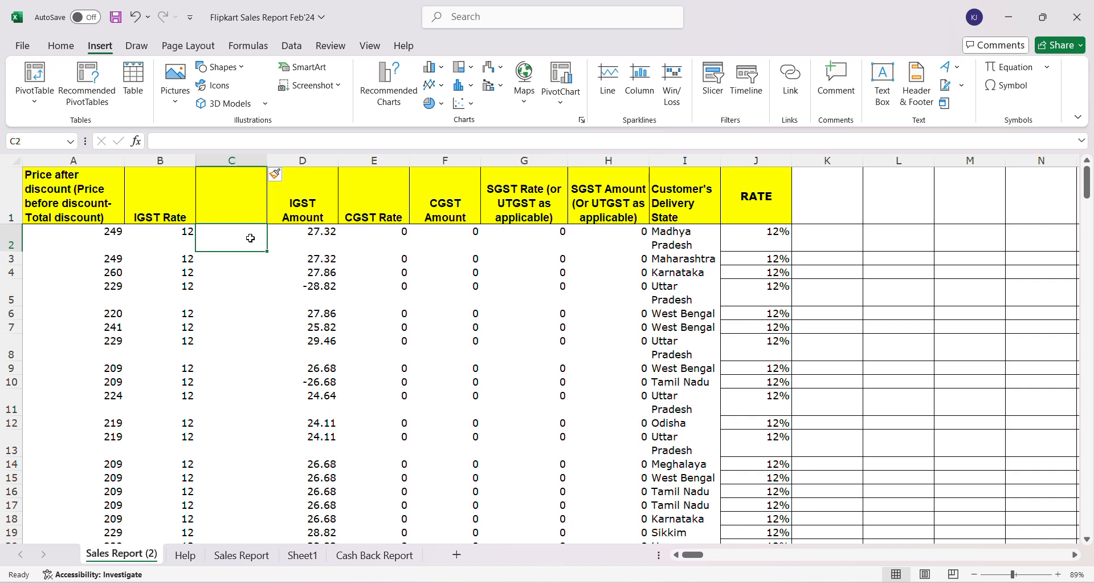
{"action": "key", "text": "ctrl+space"}
{"action": "key", "text": "ctrl+minus"}
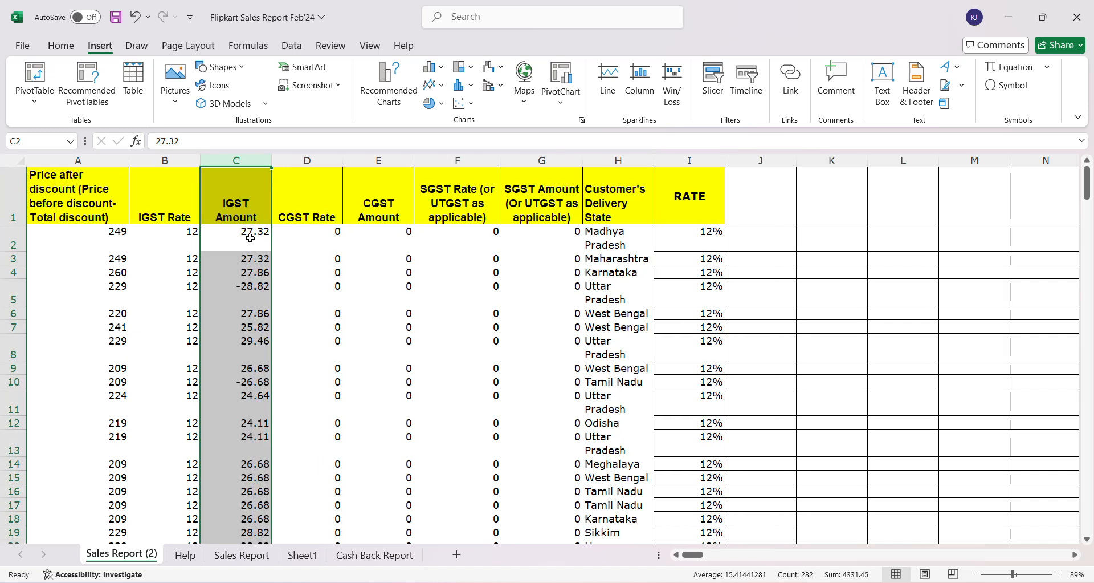
Create a PivotTable on a new worksheet from the whole data range A1:I282 of Sales Report (2).
{"action": "key", "text": "Up"}
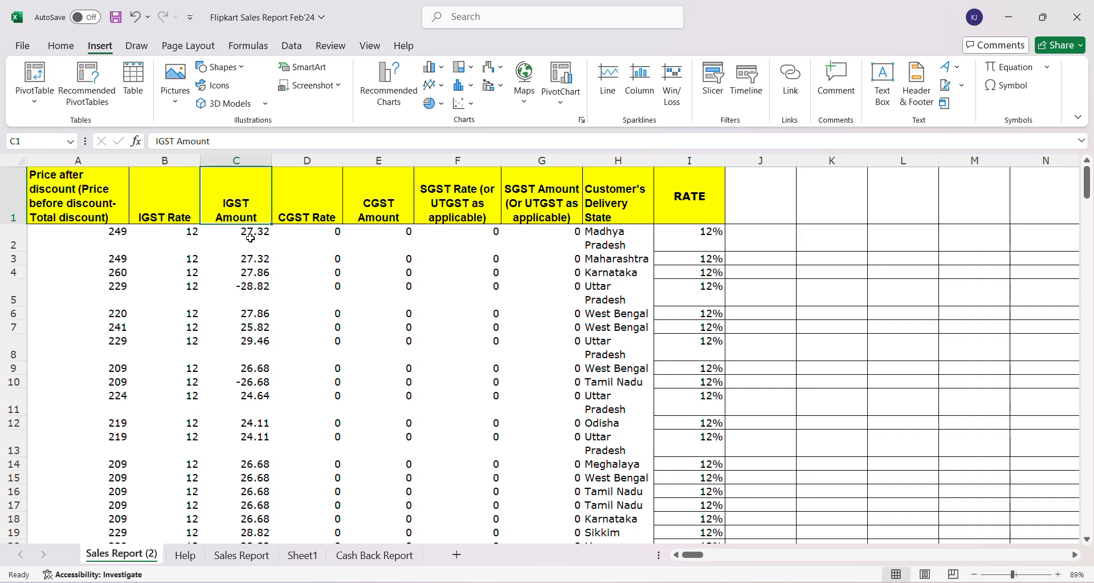
{"action": "key", "text": "ctrl+a"}
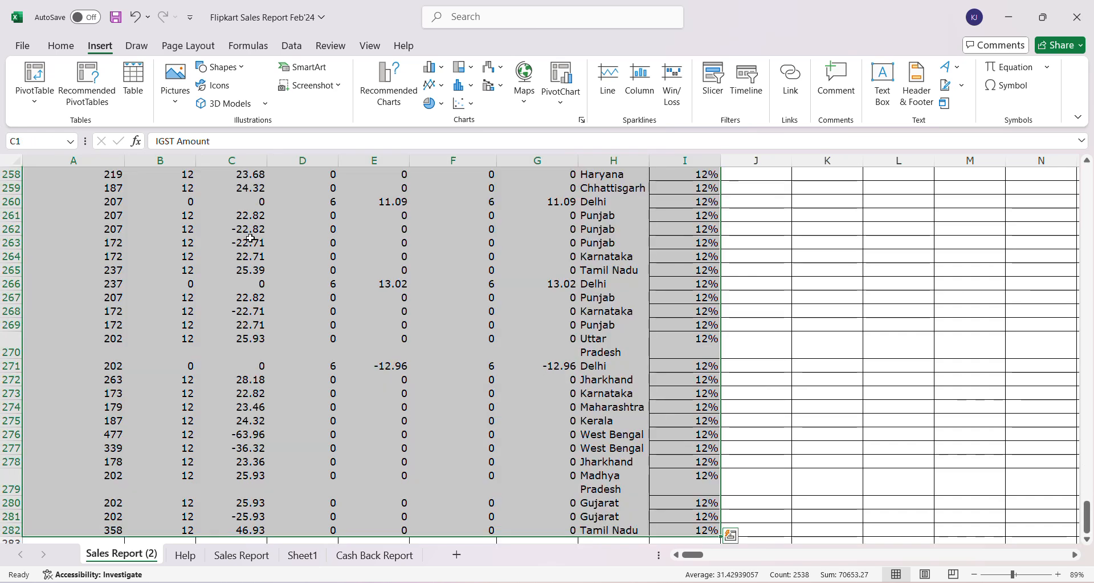
{"action": "key", "text": "alt+n"}
{"action": "key", "text": "v"}
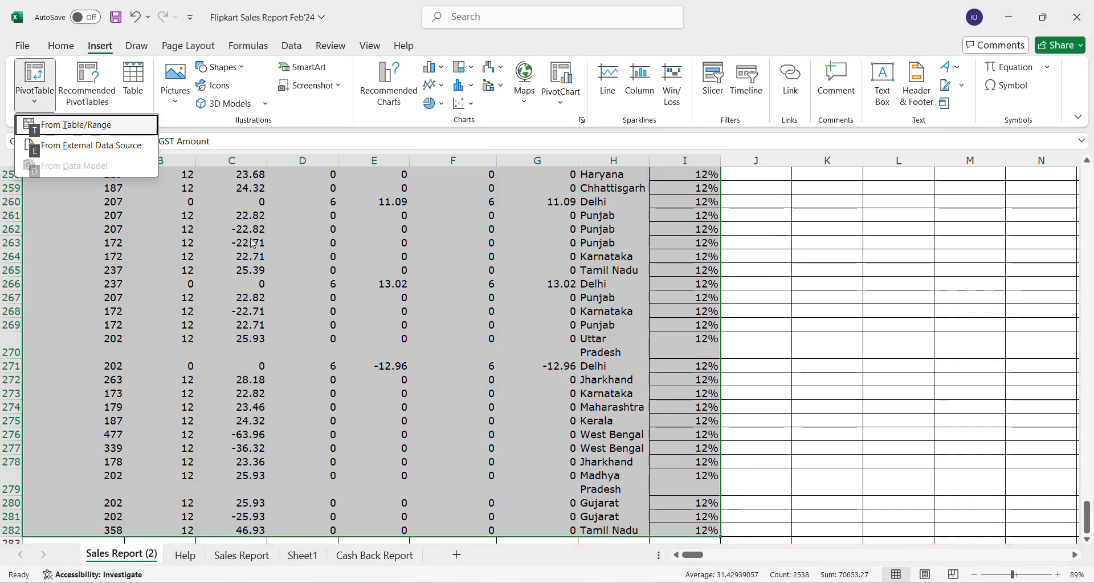
{"action": "key", "text": "t"}
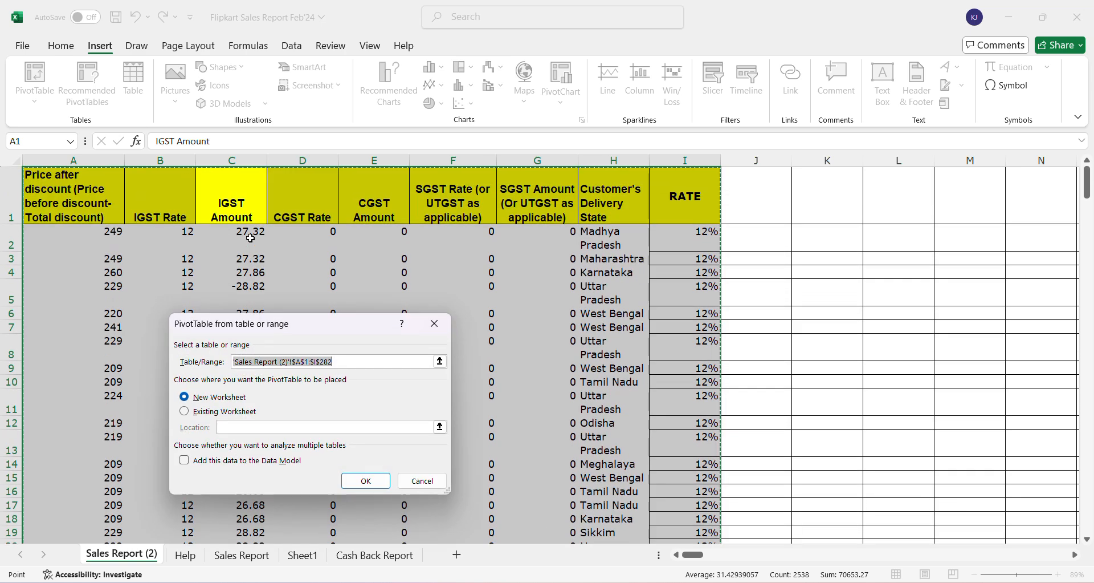
{"action": "key", "text": "Return"}
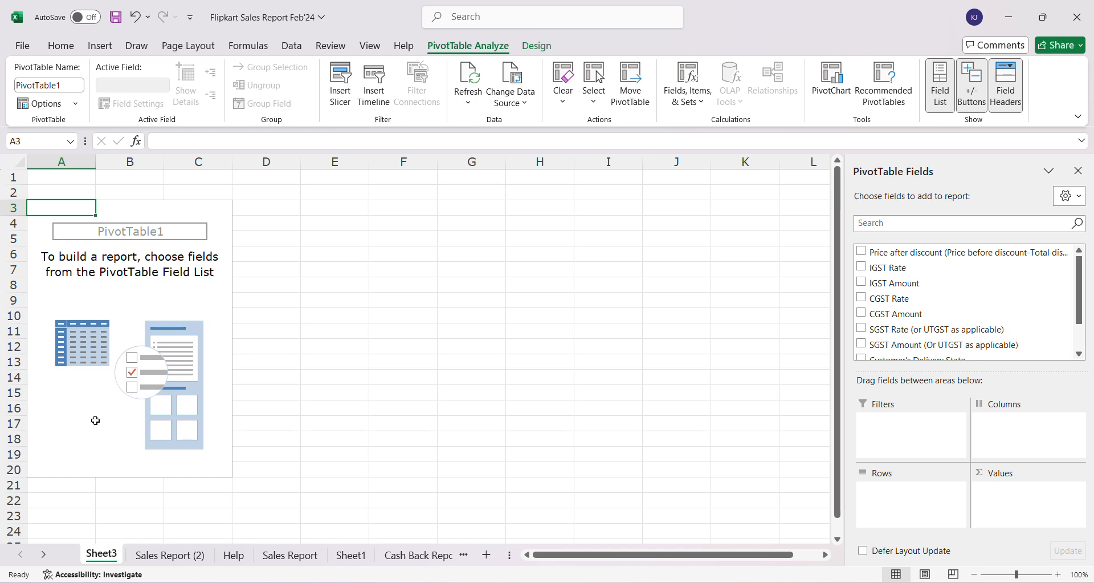
Examine the repeated state entries in the Customer's Delivery State column of Sales Report (2).
{"action": "left_click", "coordinate": [171, 555]}
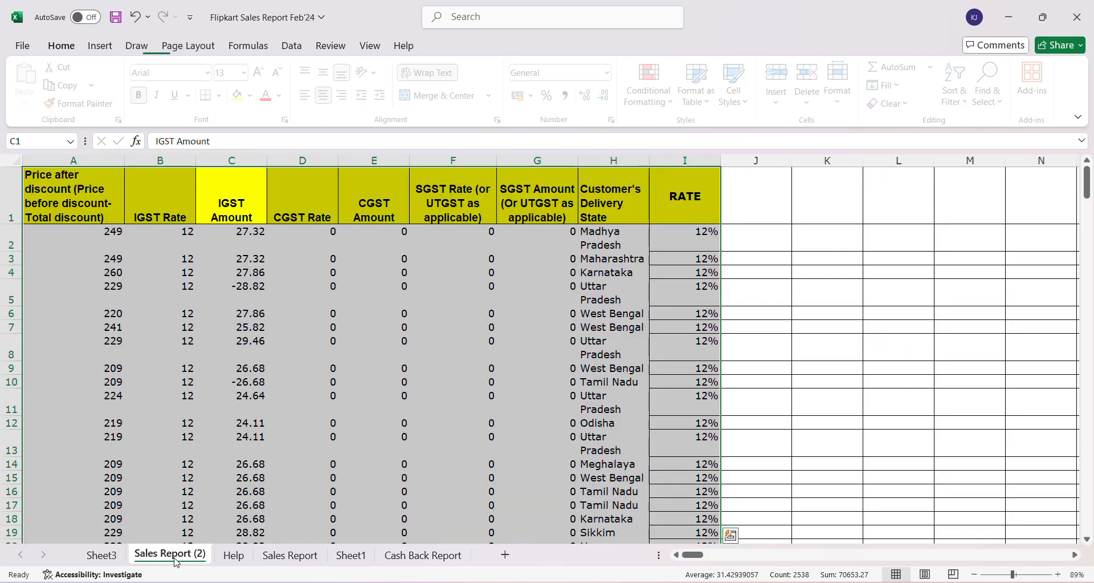
{"action": "left_click", "coordinate": [310, 365]}
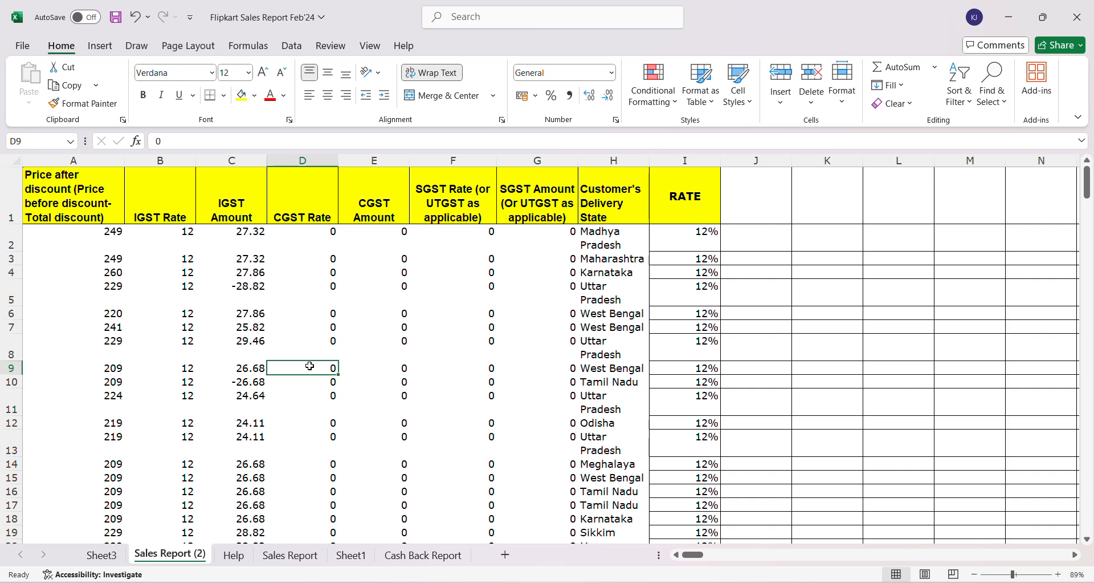
{"action": "left_click", "coordinate": [607, 251]}
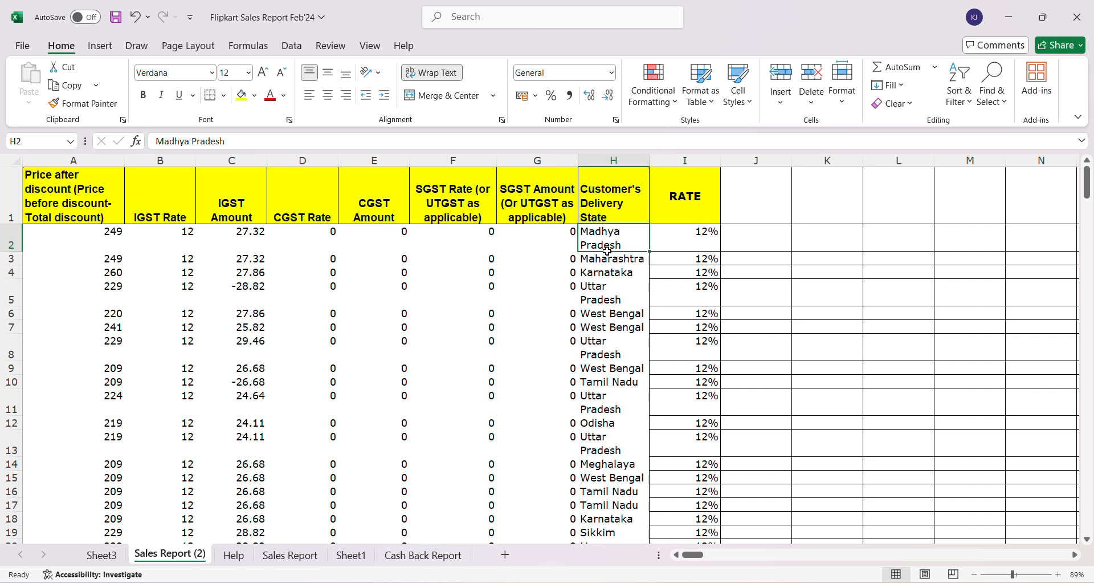
{"action": "scroll", "coordinate": [607, 250], "scroll_direction": "down", "scroll_amount": 8}
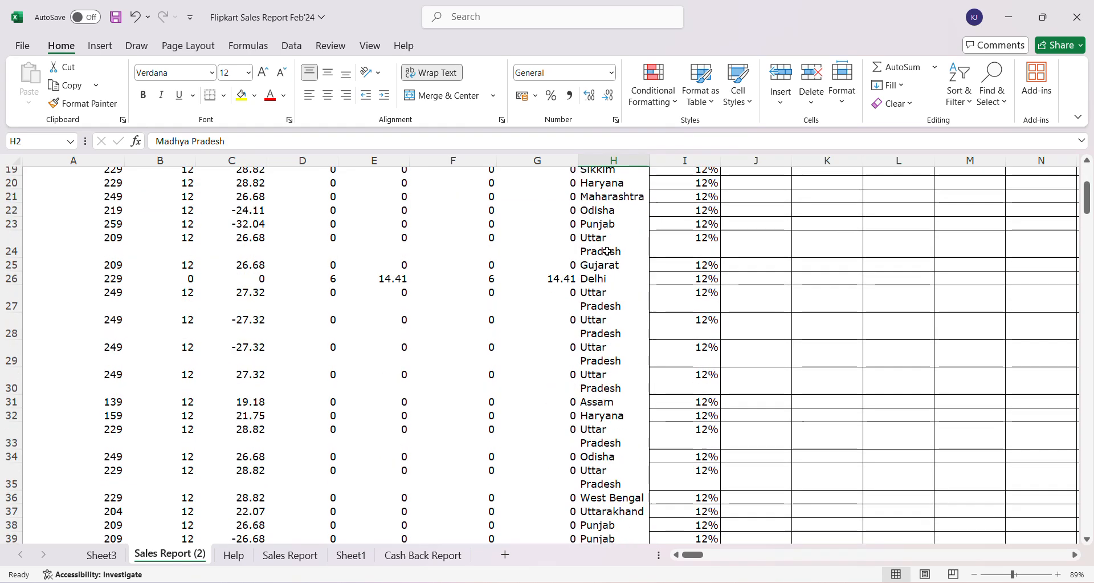
{"action": "scroll", "coordinate": [607, 251], "scroll_direction": "down", "scroll_amount": 4}
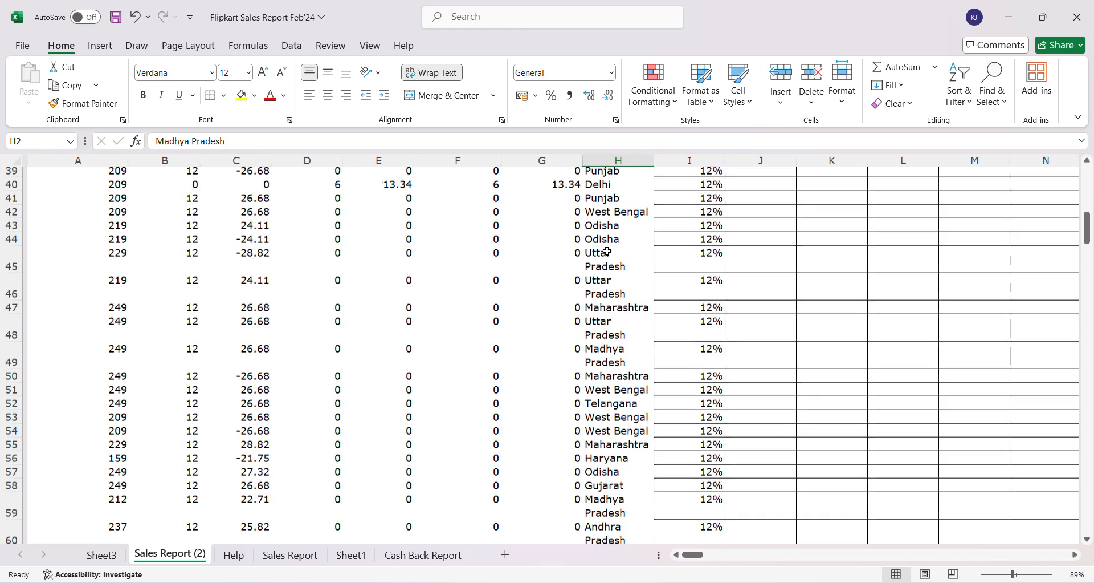
{"action": "scroll", "coordinate": [607, 251], "scroll_direction": "down", "scroll_amount": 3}
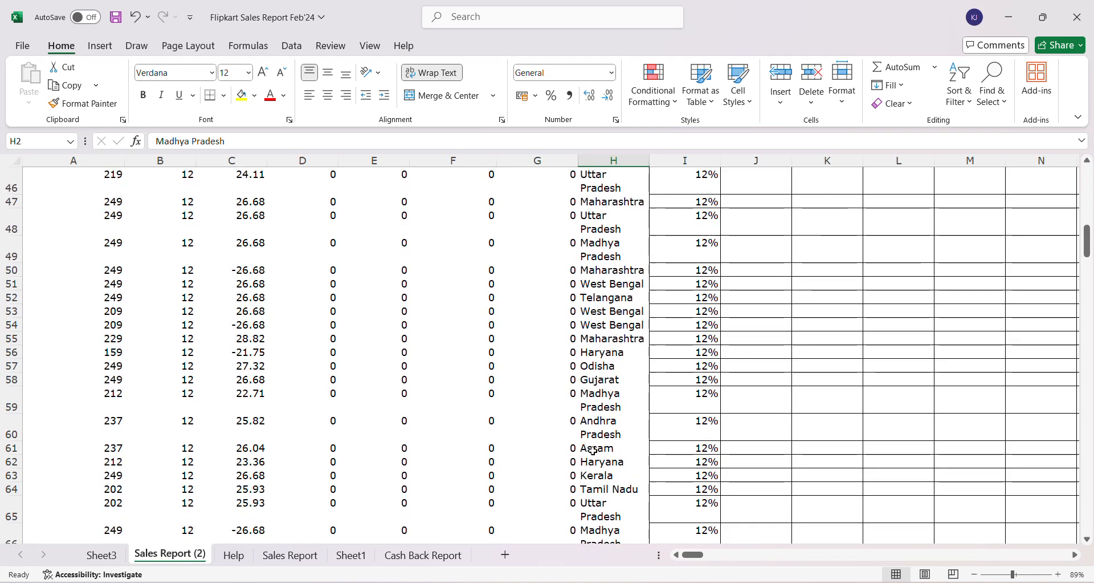
{"action": "scroll", "coordinate": [595, 447], "scroll_direction": "down", "scroll_amount": 1}
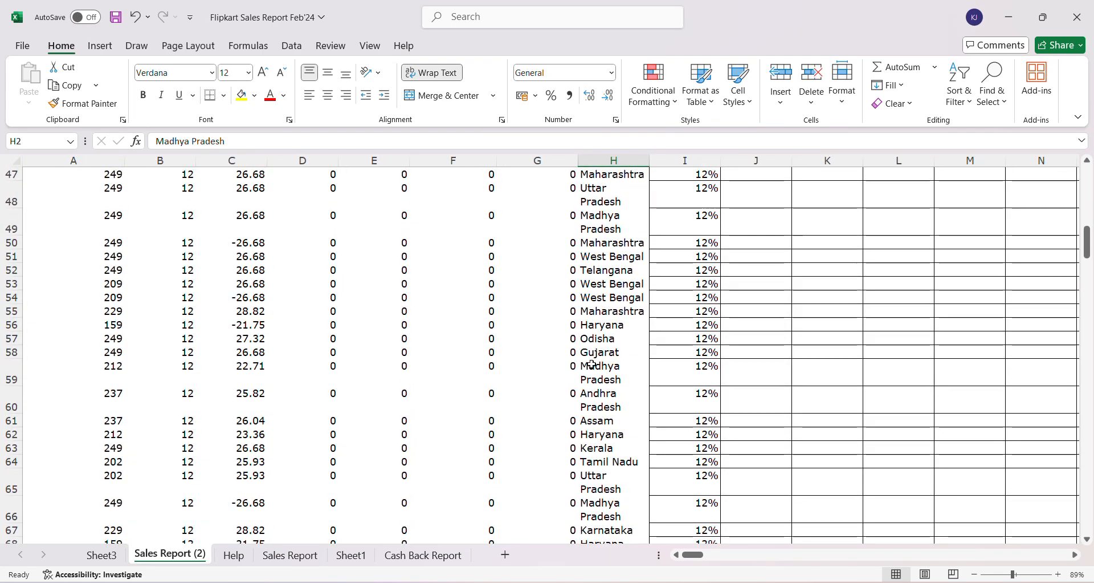
{"action": "left_click", "coordinate": [592, 372]}
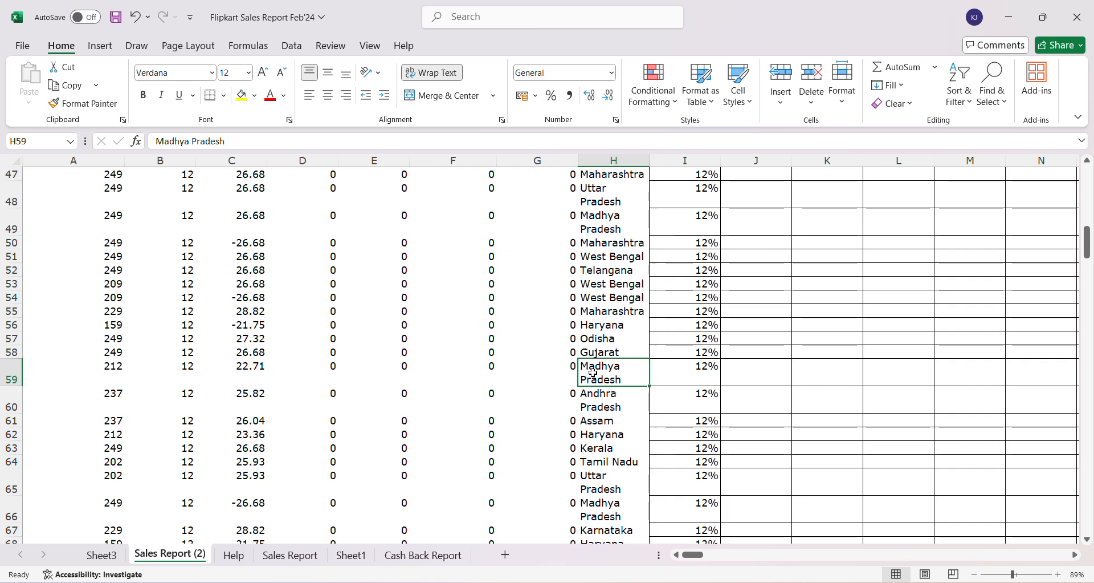
{"action": "scroll", "coordinate": [593, 372], "scroll_direction": "up", "scroll_amount": 13}
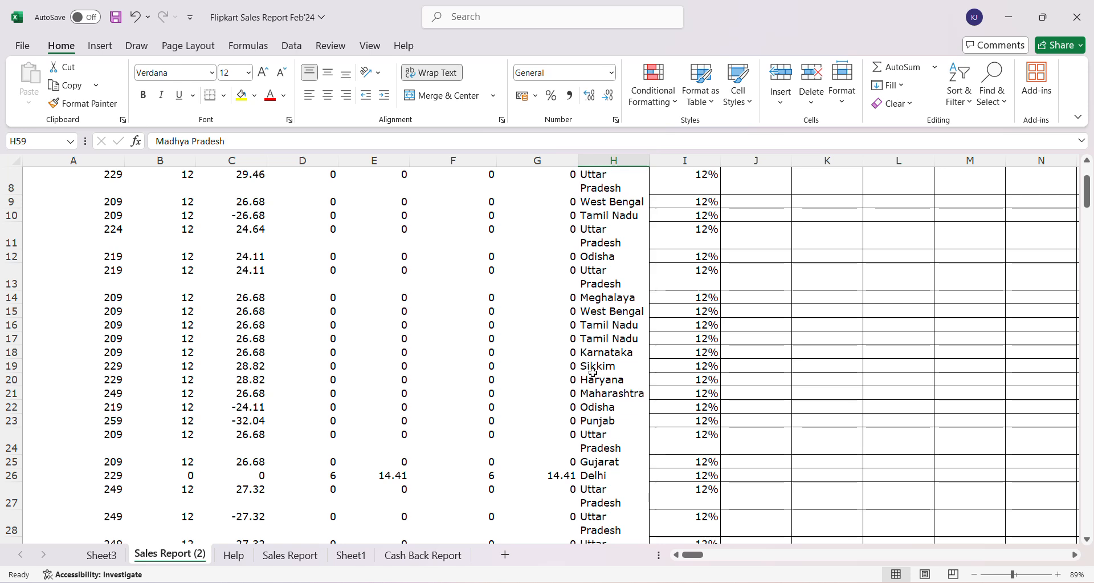
Add Customer's Delivery State to the rows of the PivotTable on Sheet3, with RATE as a second row field beneath it.
{"action": "left_click", "coordinate": [114, 561]}
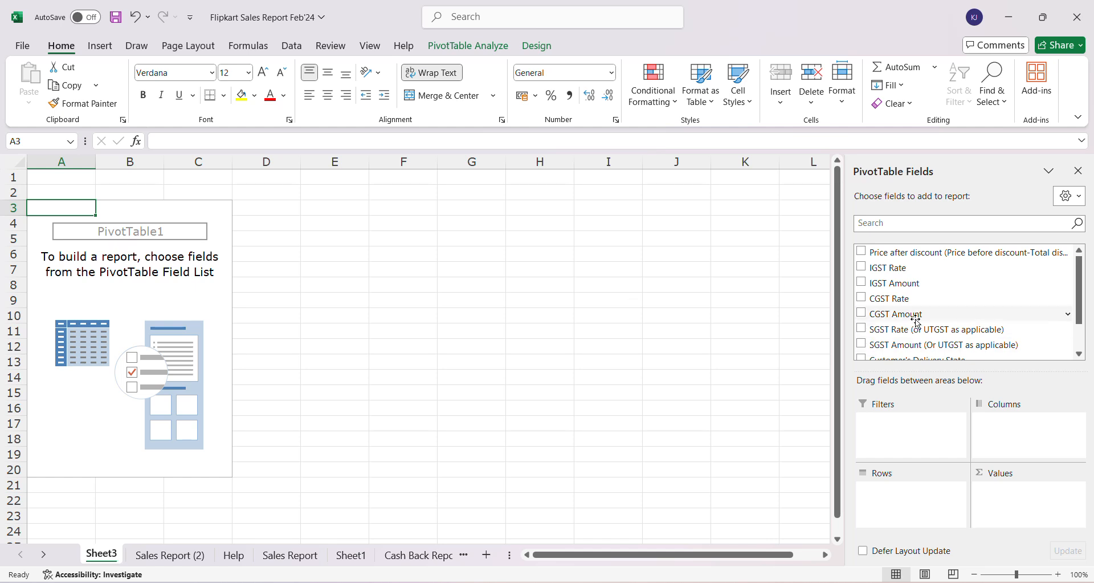
{"action": "scroll", "coordinate": [914, 325], "scroll_direction": "down", "scroll_amount": 1}
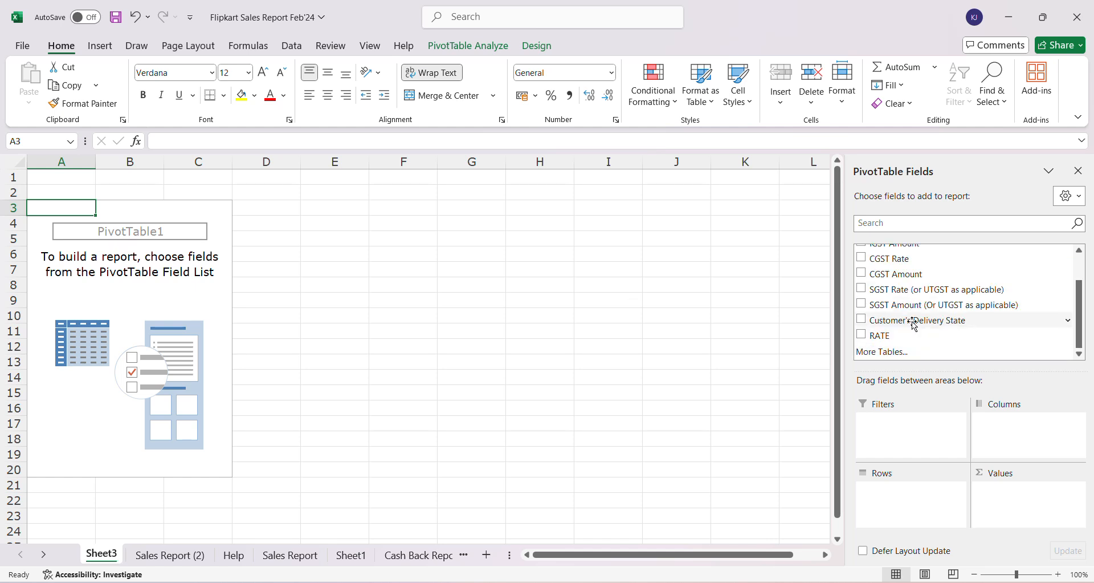
{"action": "left_click", "coordinate": [862, 320]}
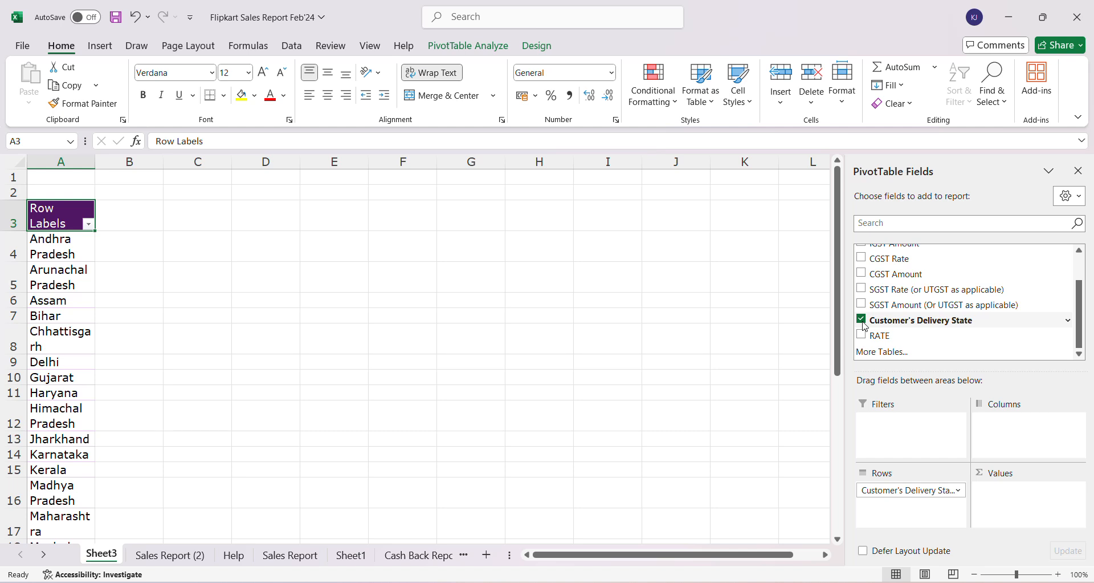
{"action": "left_click", "coordinate": [862, 335]}
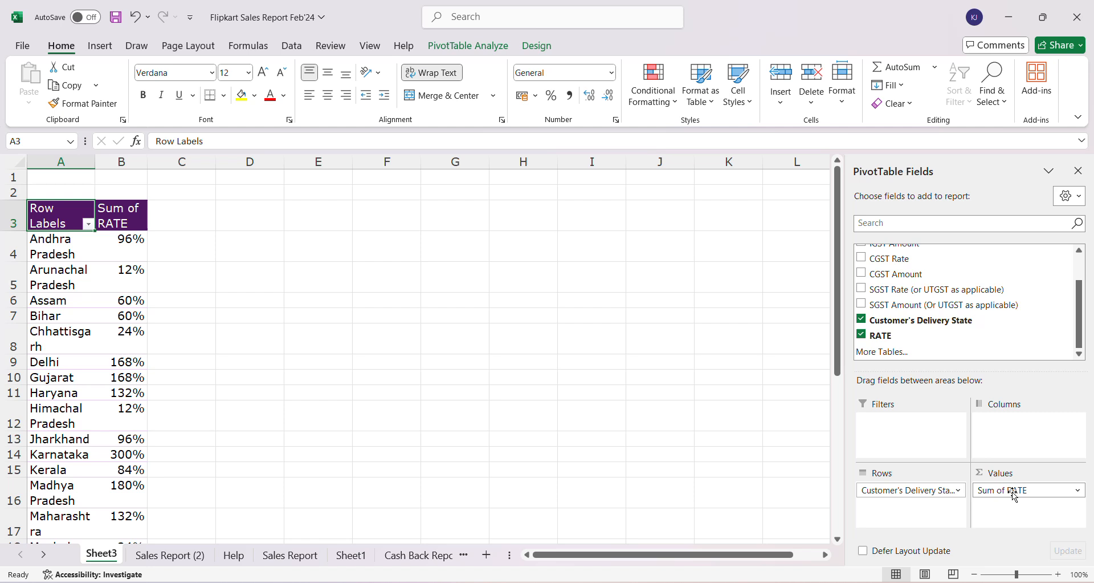
{"action": "left_click_drag", "start_coordinate": [1014, 496], "coordinate": [897, 511]}
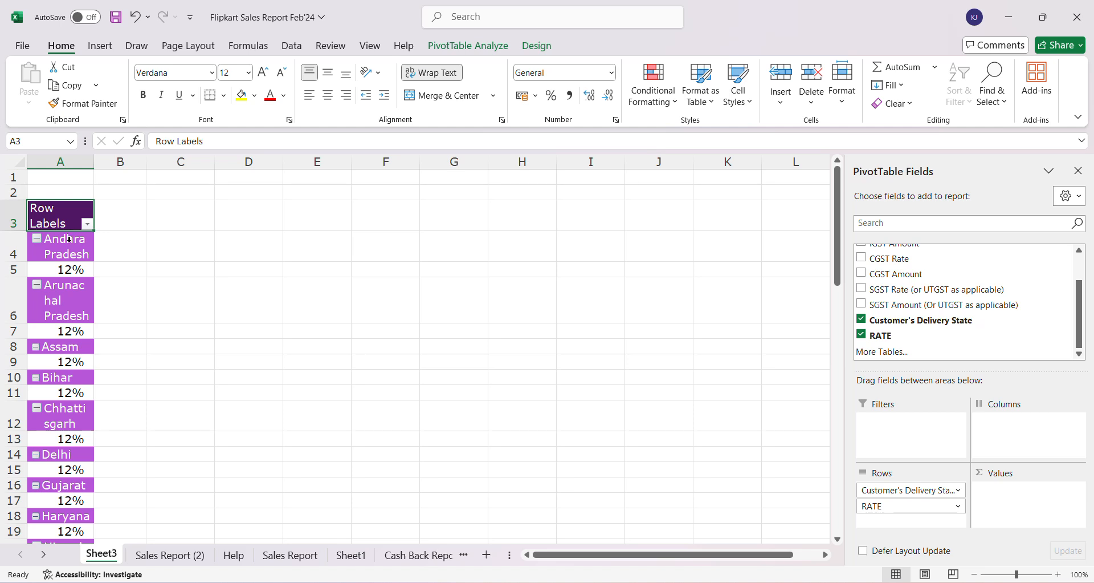
Set the Customer's Delivery State field to no subtotals and show its item labels in tabular form.
{"action": "scroll", "coordinate": [69, 232], "scroll_direction": "up", "scroll_amount": 11, "text": "ctrl"}
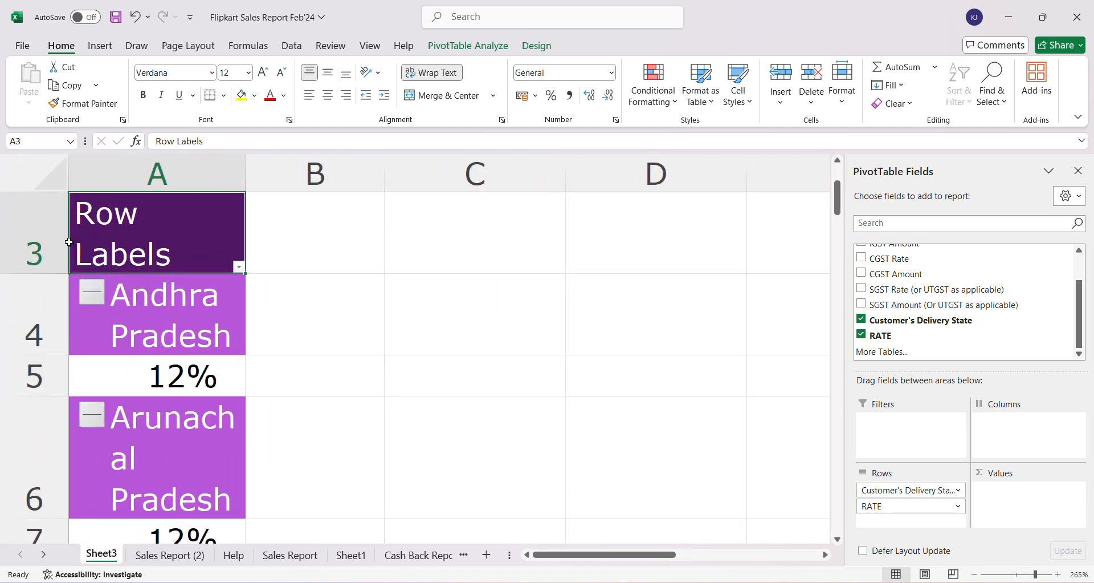
{"action": "left_click", "coordinate": [153, 271]}
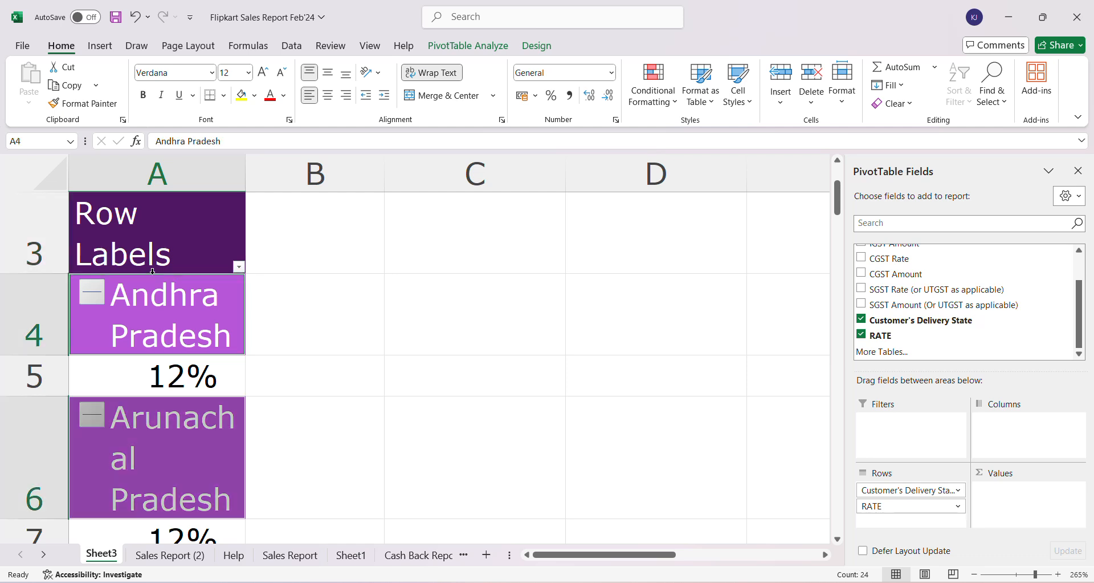
{"action": "right_click", "coordinate": [152, 270]}
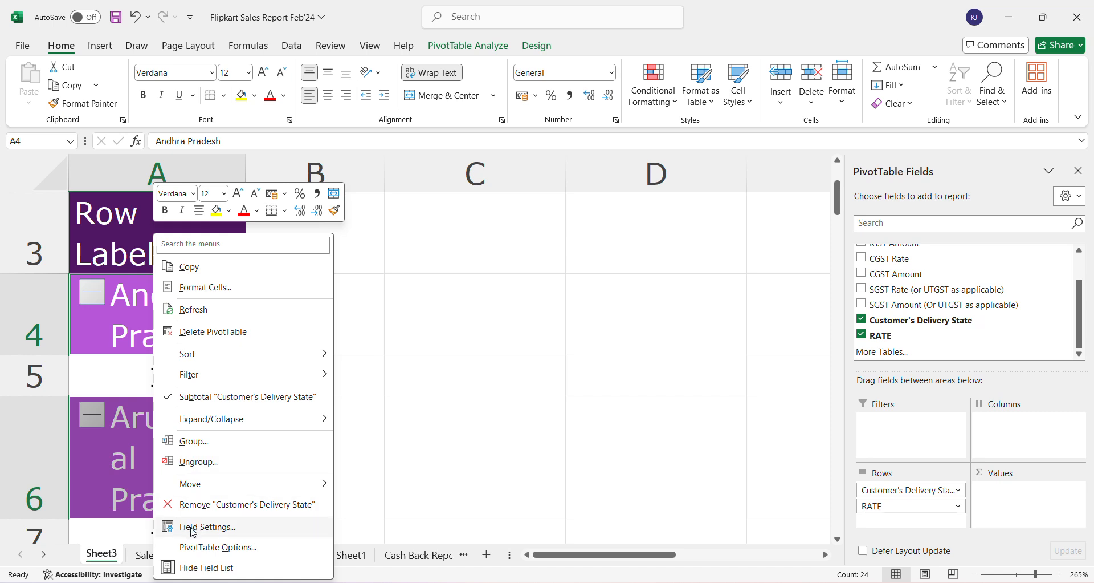
{"action": "left_click", "coordinate": [194, 527]}
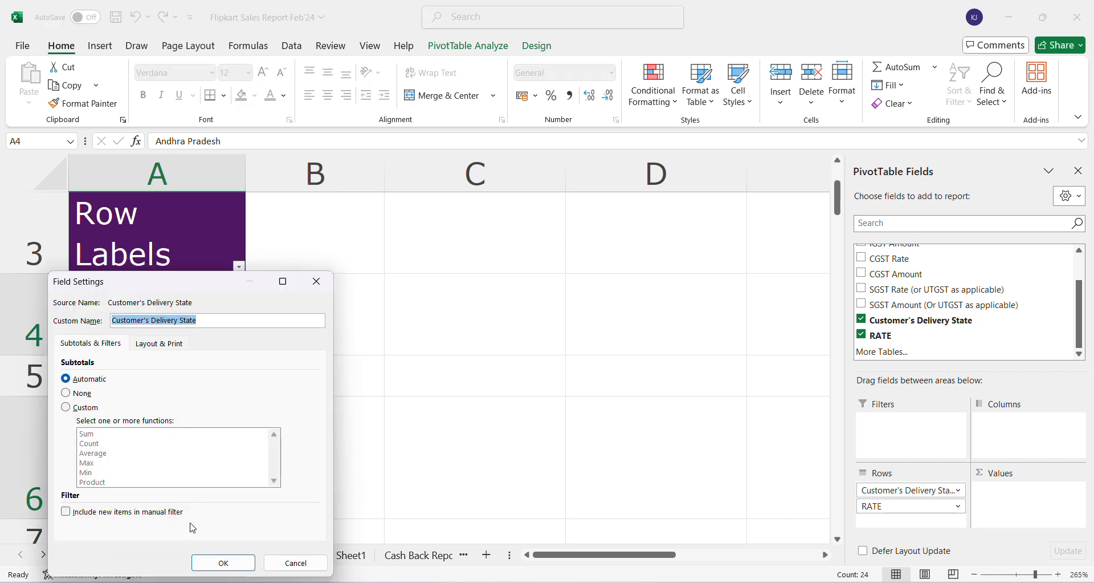
{"action": "left_click", "coordinate": [67, 393]}
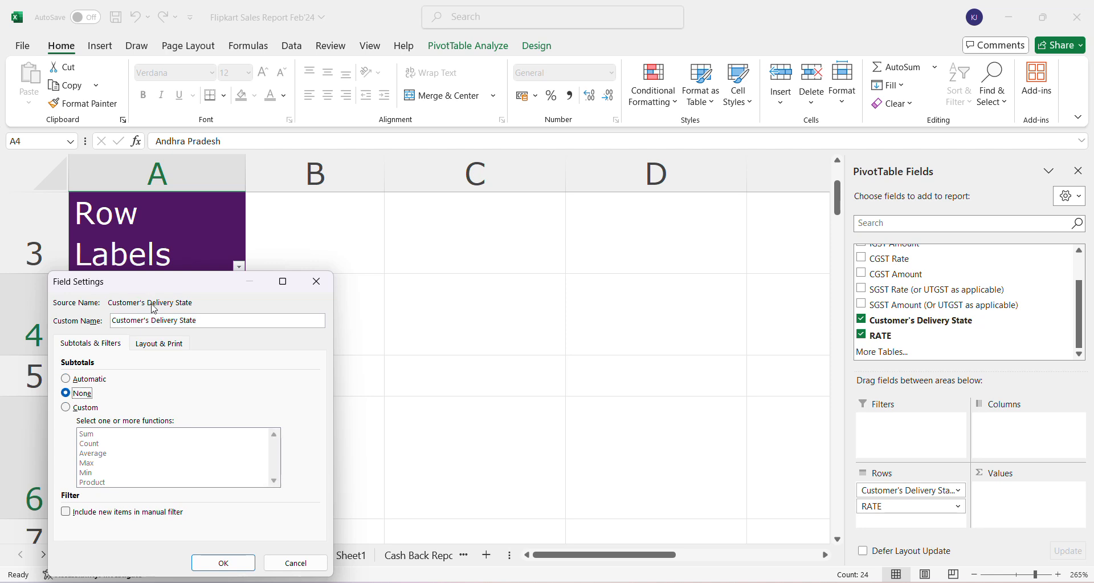
{"action": "left_click", "coordinate": [159, 344]}
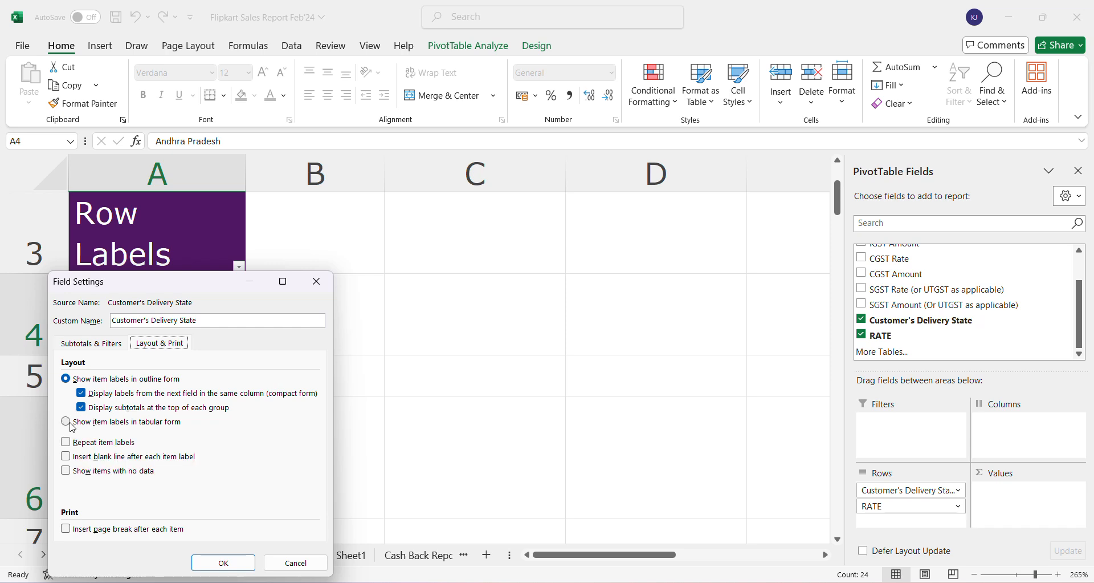
{"action": "left_click", "coordinate": [69, 423]}
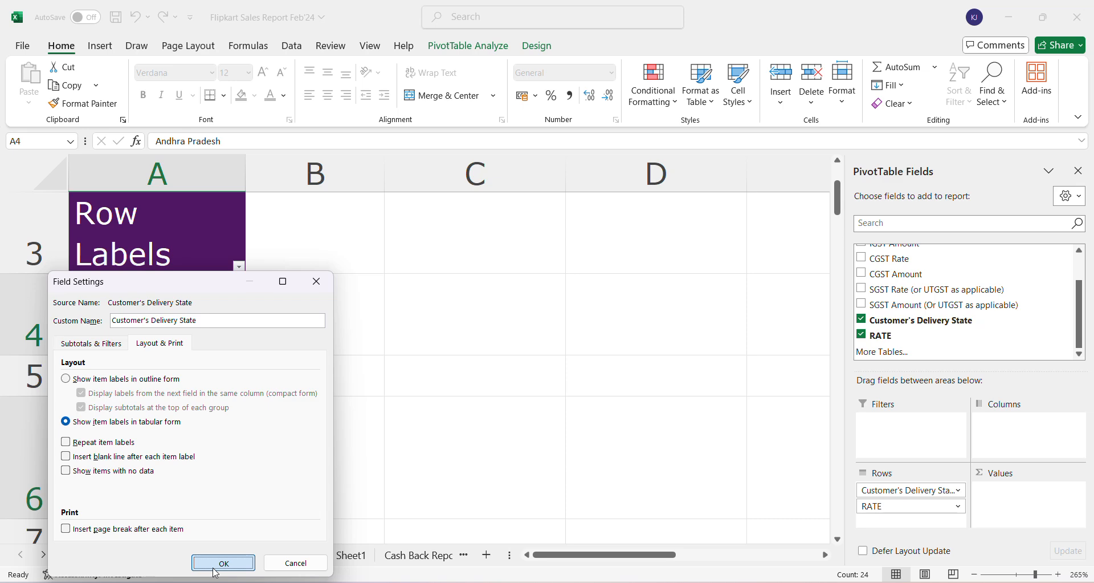
{"action": "left_click", "coordinate": [216, 566]}
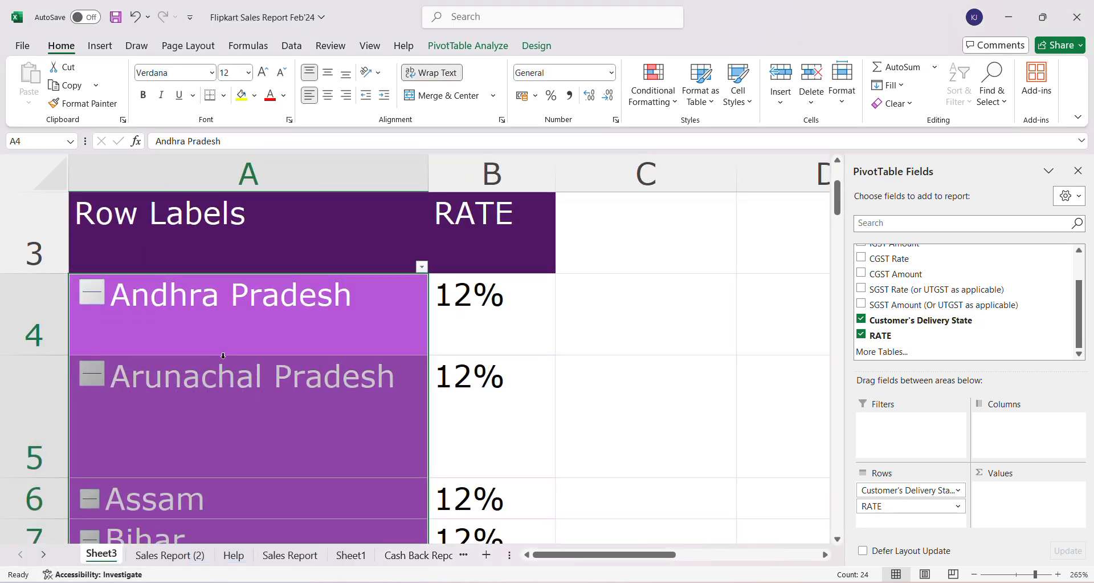
Examine the tax rate listed beside each delivery state in the PivotTable.
{"action": "scroll", "coordinate": [222, 355], "scroll_direction": "down", "scroll_amount": 10, "text": "ctrl"}
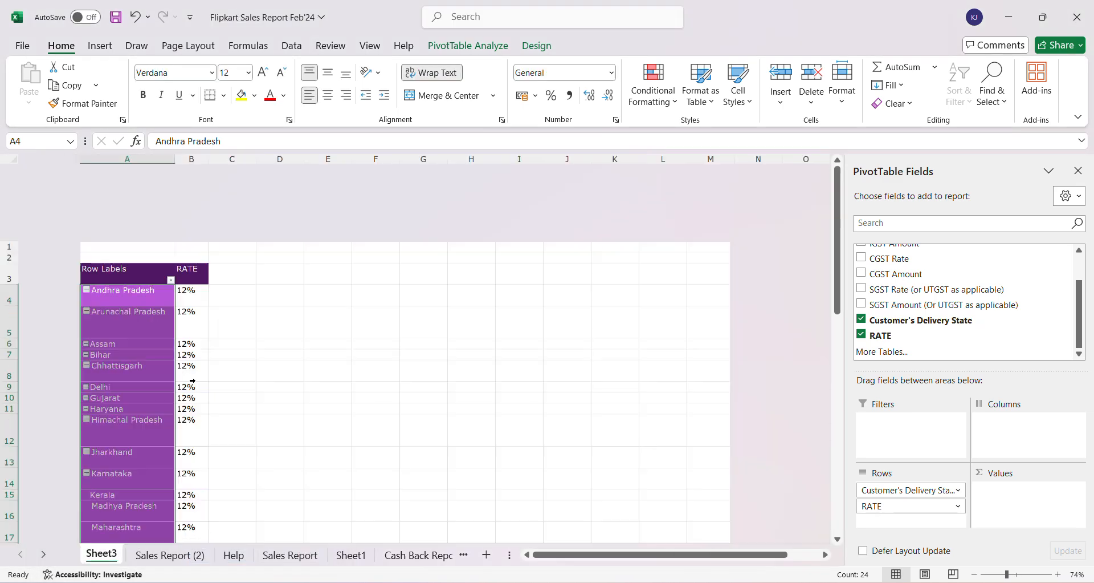
{"action": "scroll", "coordinate": [192, 380], "scroll_direction": "down", "scroll_amount": 1, "text": "ctrl"}
{"action": "left_click", "coordinate": [237, 345]}
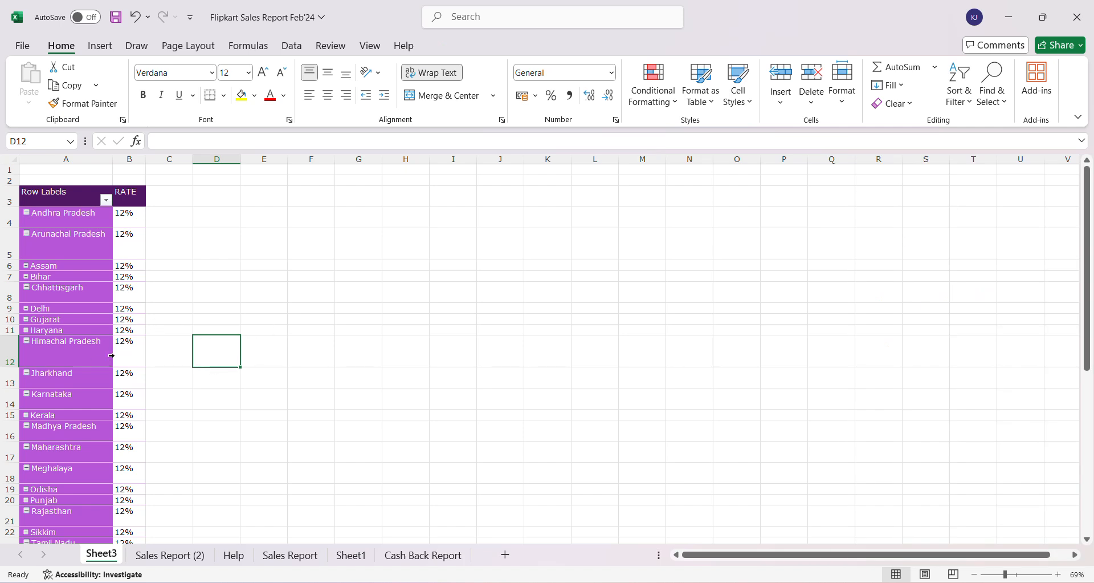
{"action": "scroll", "coordinate": [111, 355], "scroll_direction": "up", "scroll_amount": 5, "text": "ctrl"}
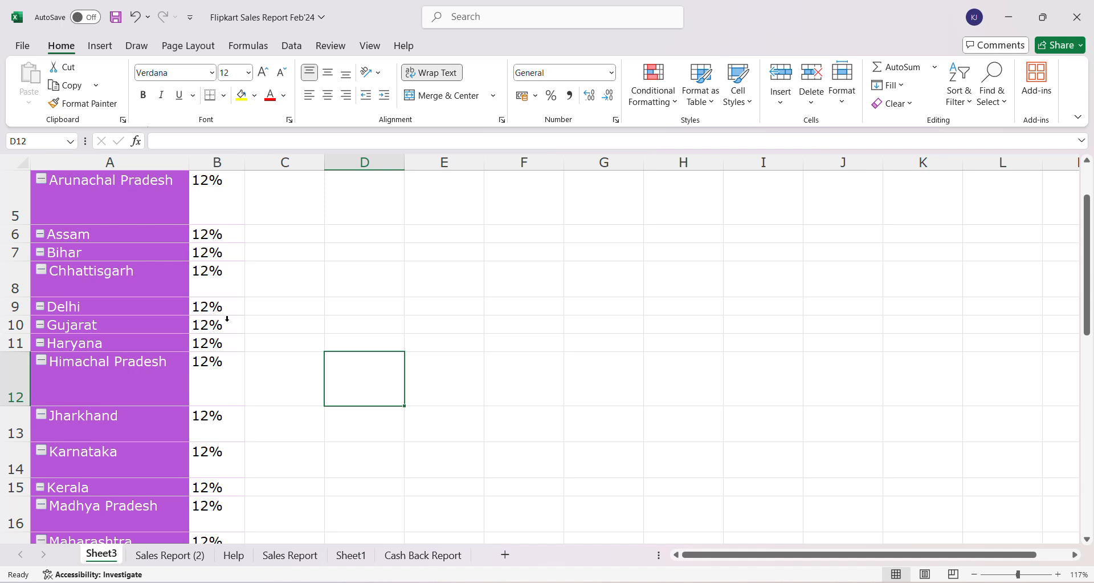
{"action": "left_click", "coordinate": [226, 318]}
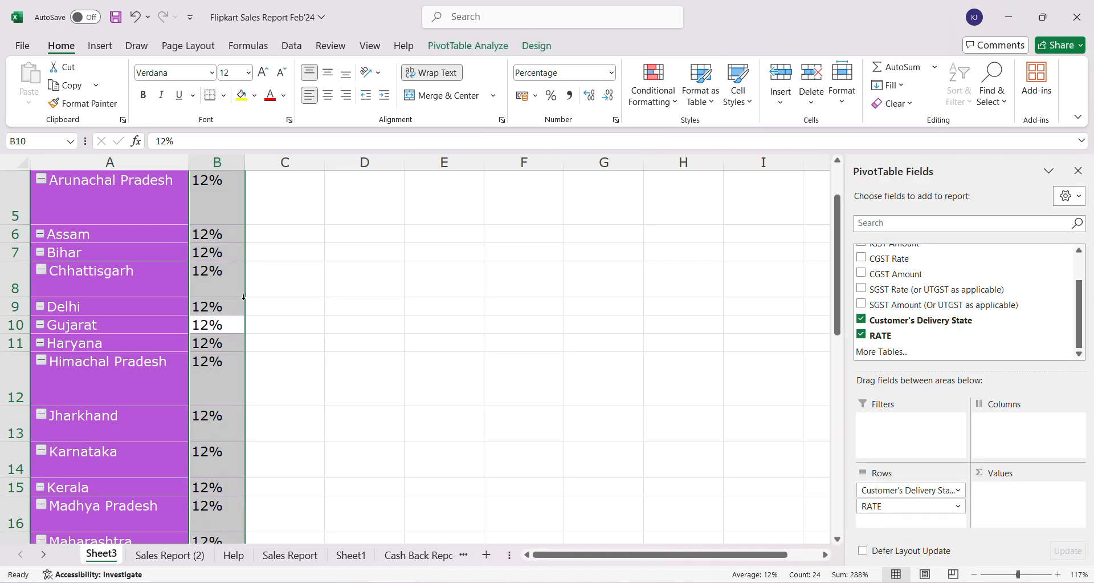
{"action": "left_click", "coordinate": [235, 300]}
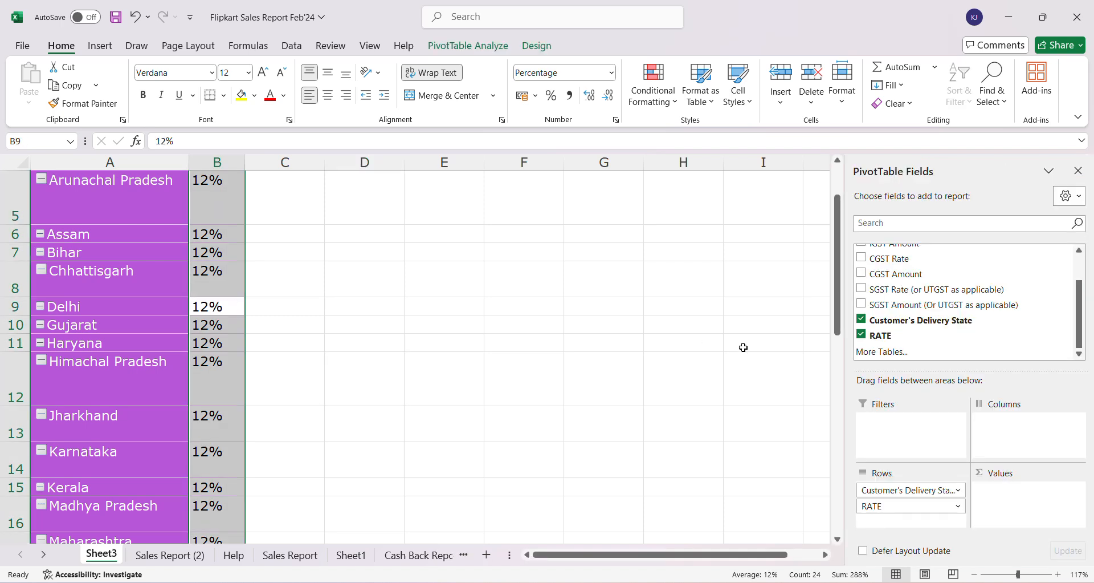
Add Price after discount, IGST Amount, CGST Amount and SGST Amount to the PivotTable as summed values.
{"action": "scroll", "coordinate": [895, 290], "scroll_direction": "up", "scroll_amount": 3}
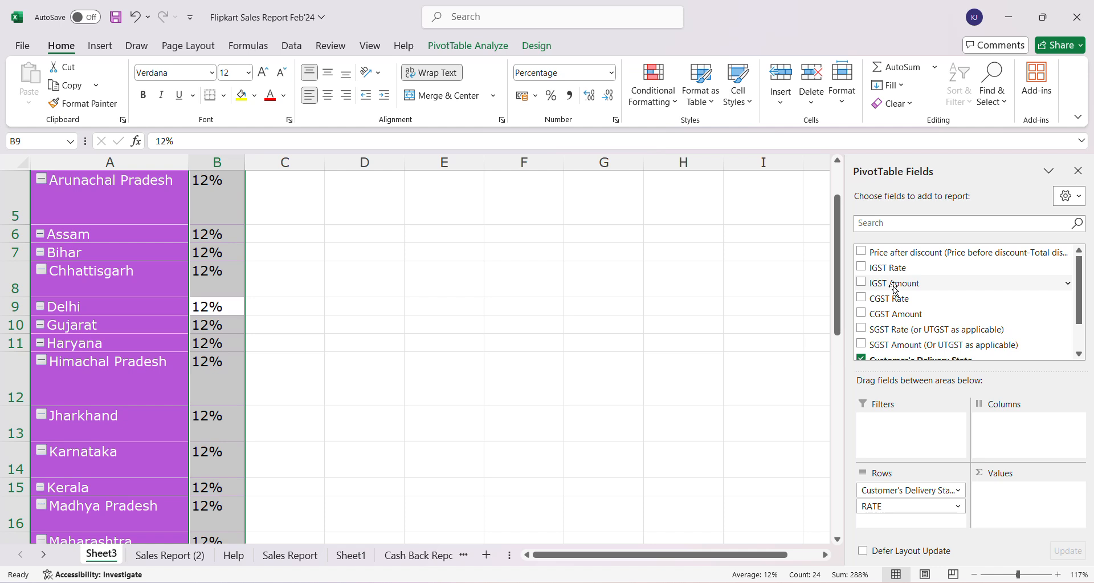
{"action": "left_click", "coordinate": [861, 252]}
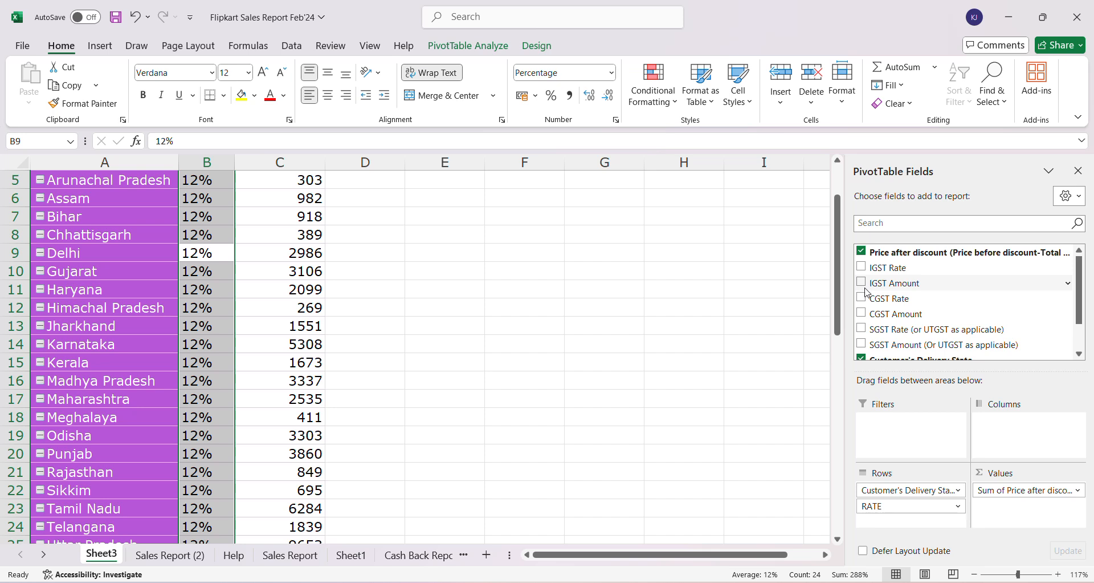
{"action": "left_click", "coordinate": [862, 282]}
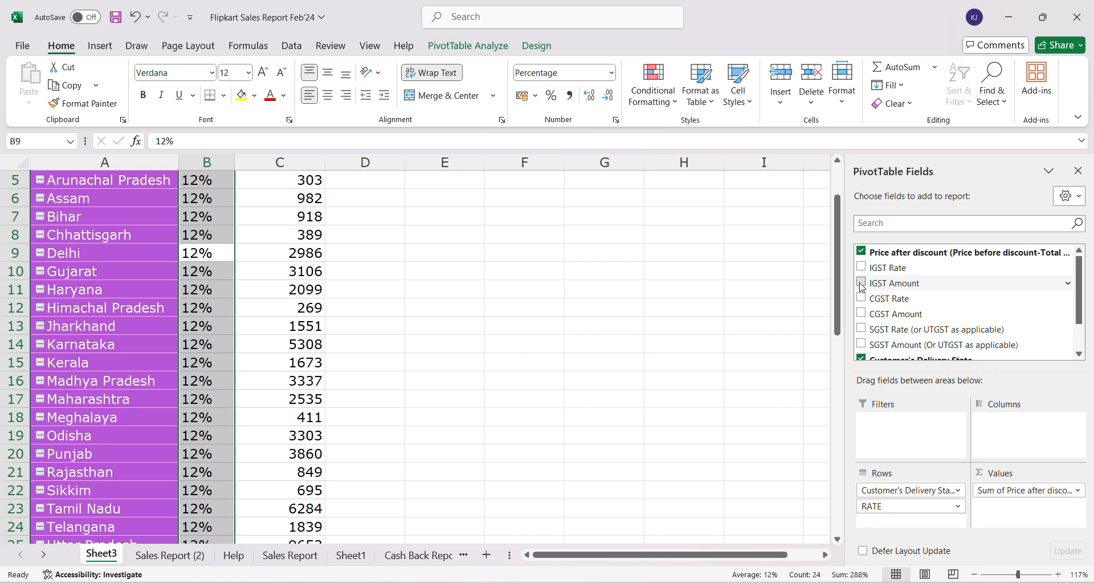
{"action": "left_click", "coordinate": [861, 313]}
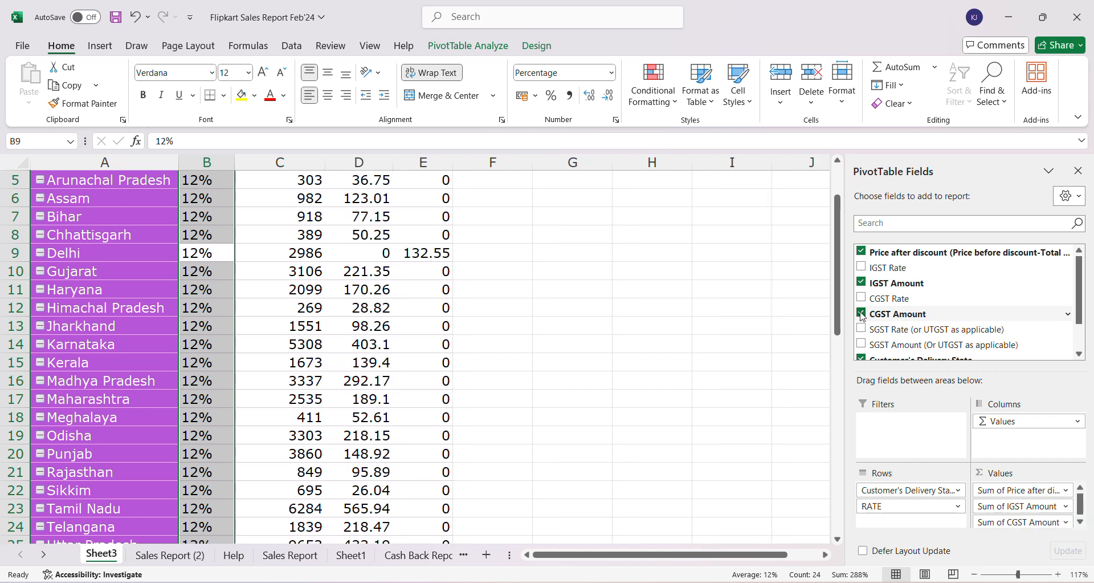
{"action": "left_click", "coordinate": [861, 329]}
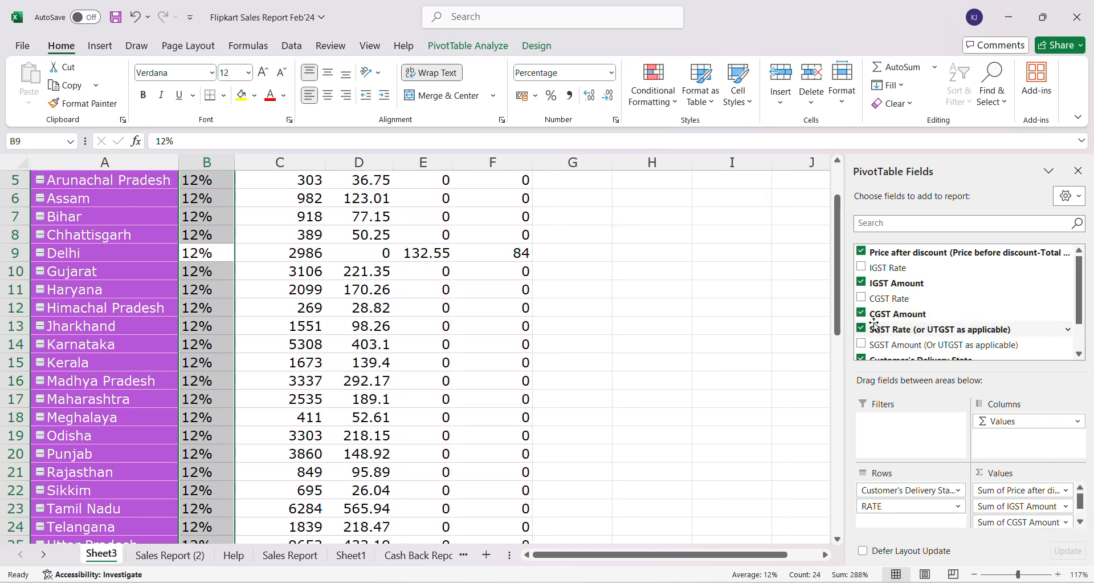
{"action": "left_click", "coordinate": [862, 332]}
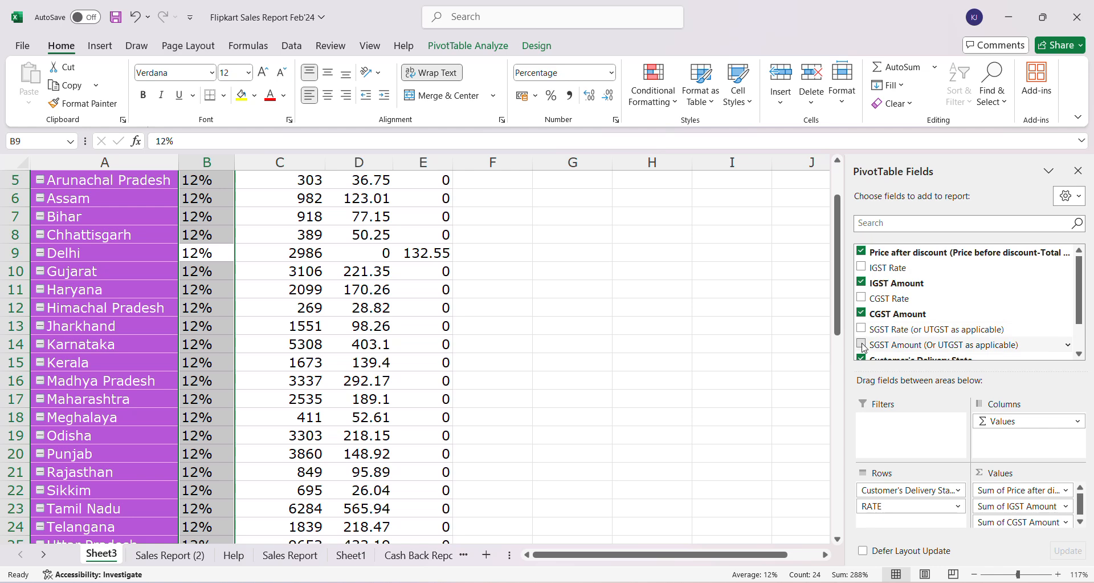
{"action": "left_click", "coordinate": [862, 345]}
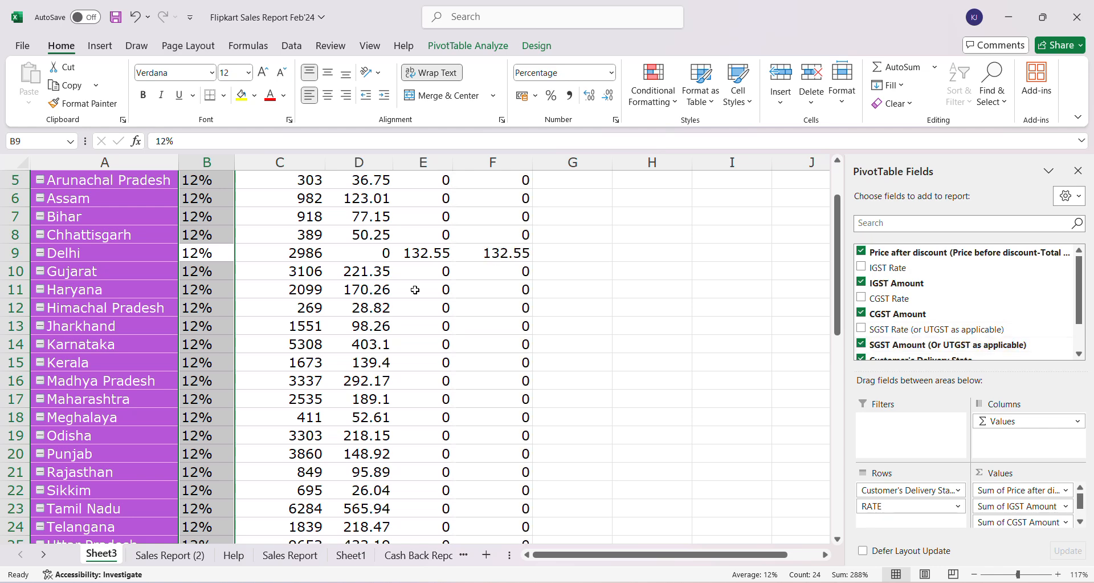
Turn off text wrapping for the whole PivotTable and check the state-wise amounts.
{"action": "scroll", "coordinate": [402, 303], "scroll_direction": "up", "scroll_amount": 2}
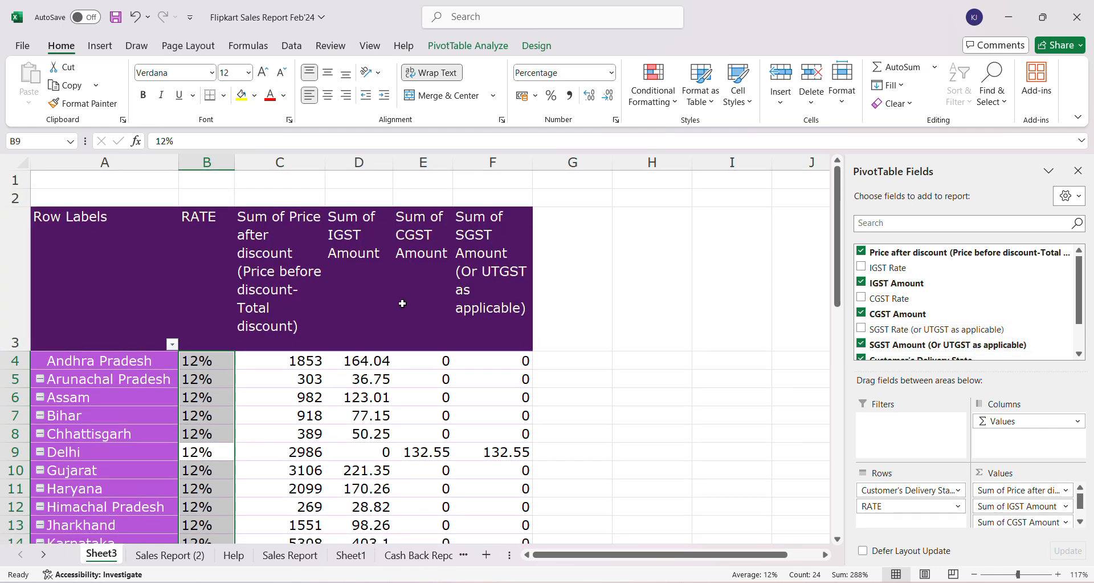
{"action": "key", "text": "ctrl+a"}
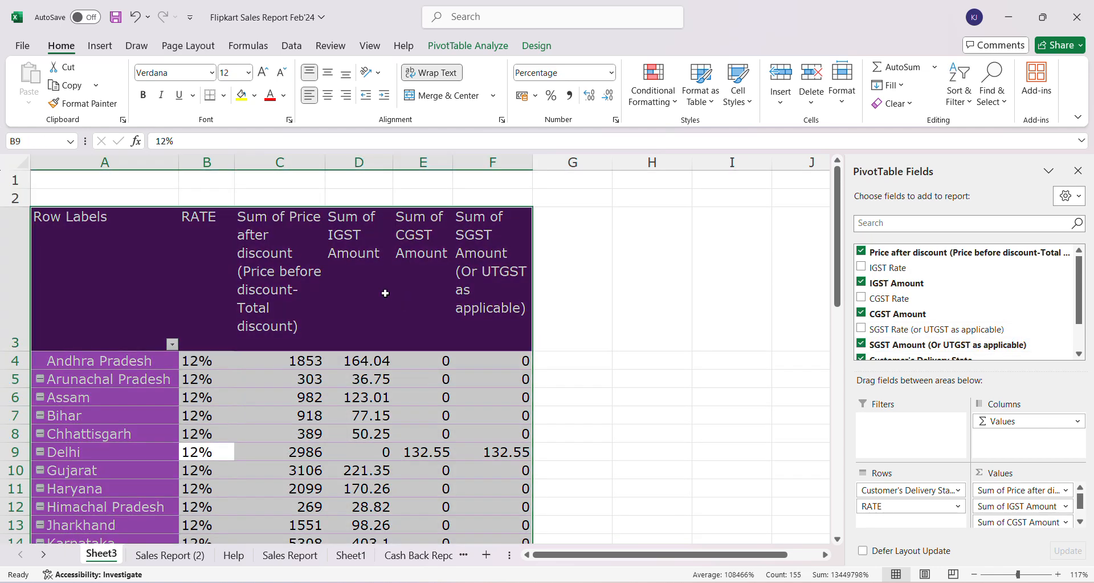
{"action": "left_click", "coordinate": [420, 79]}
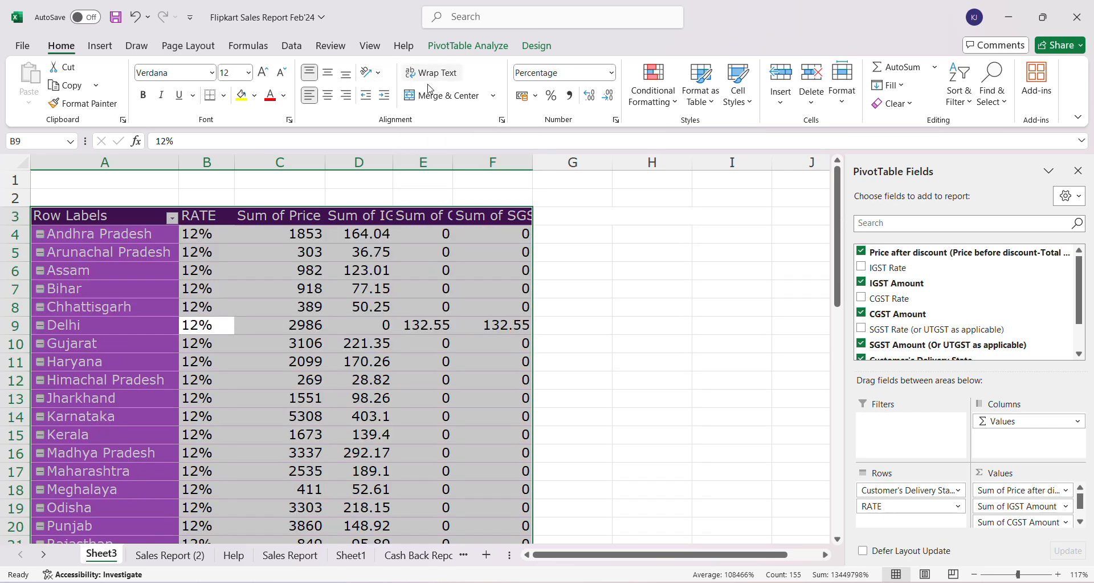
{"action": "left_click", "coordinate": [313, 283]}
{"action": "scroll", "coordinate": [271, 324], "scroll_direction": "down", "scroll_amount": 1}
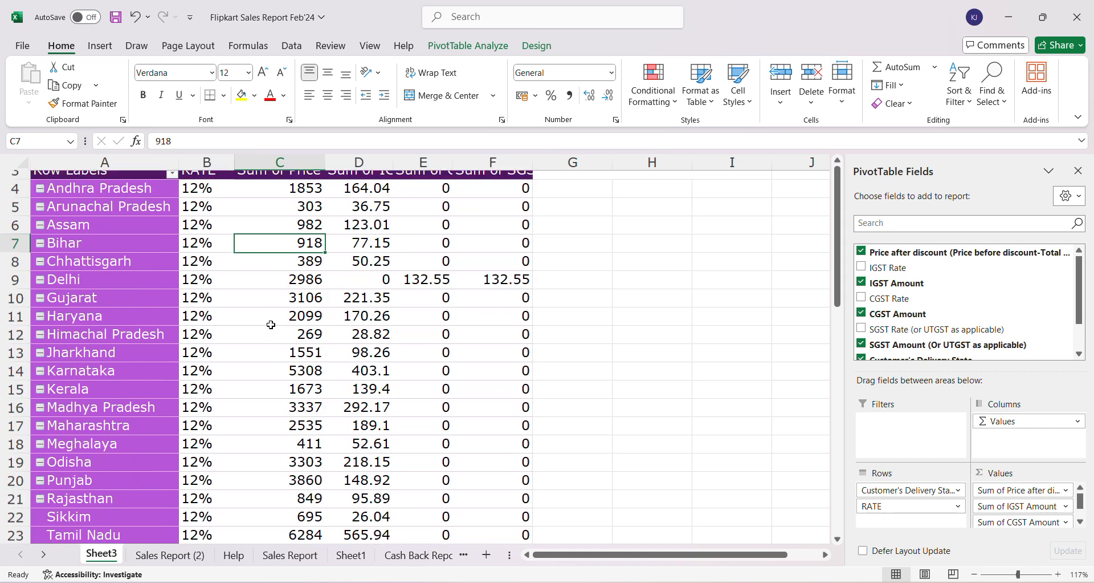
{"action": "scroll", "coordinate": [271, 324], "scroll_direction": "up", "scroll_amount": 1}
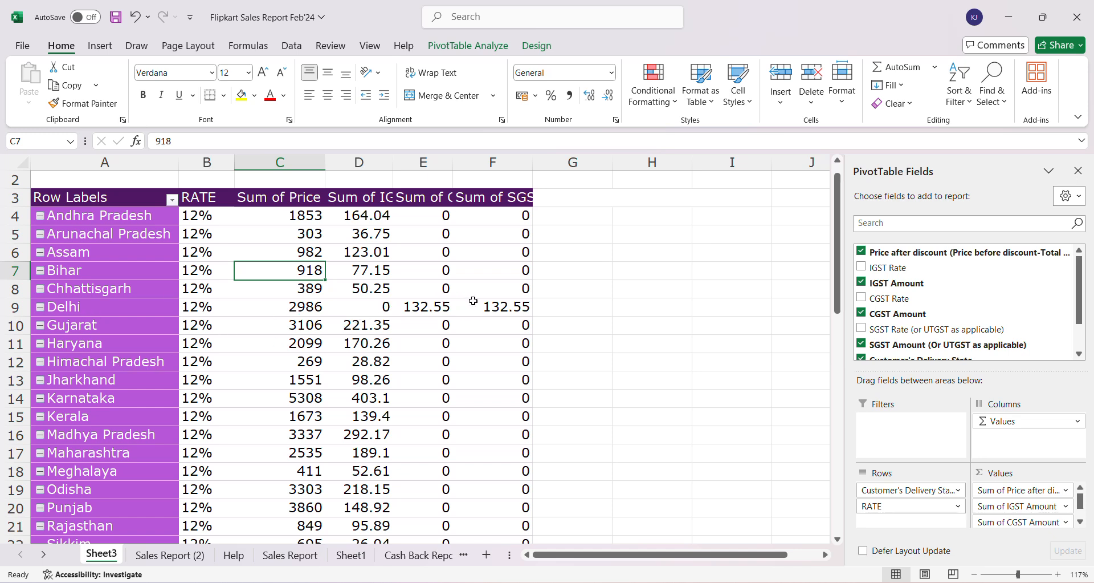
{"action": "mouse_move", "coordinate": [473, 301]}
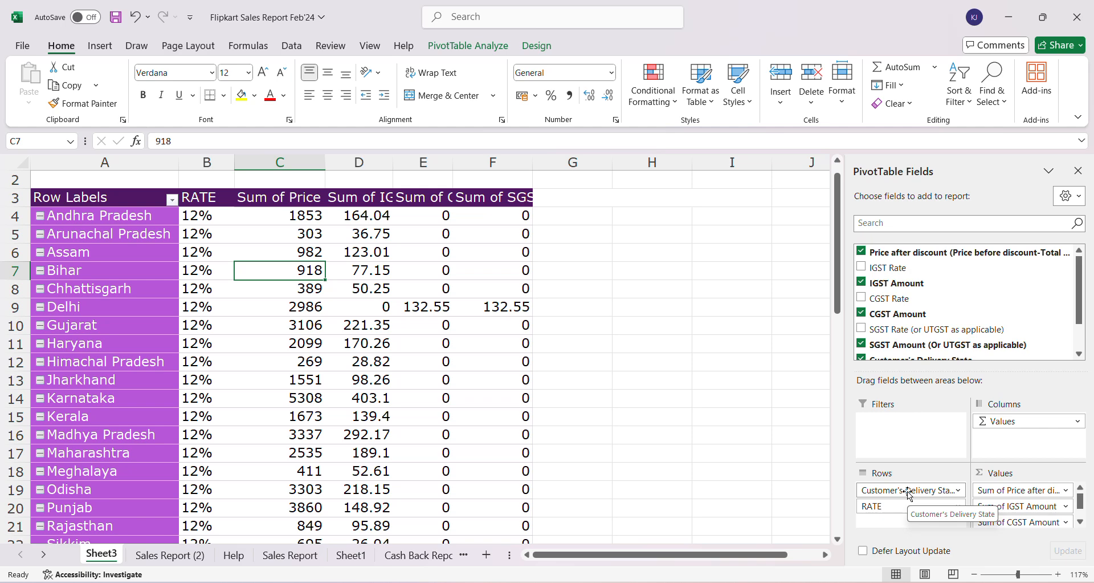
Try Customer's Delivery State as a column field to view the states across the sheet, and return it above RATE in the rows.
{"action": "left_click_drag", "start_coordinate": [910, 493], "coordinate": [1014, 445]}
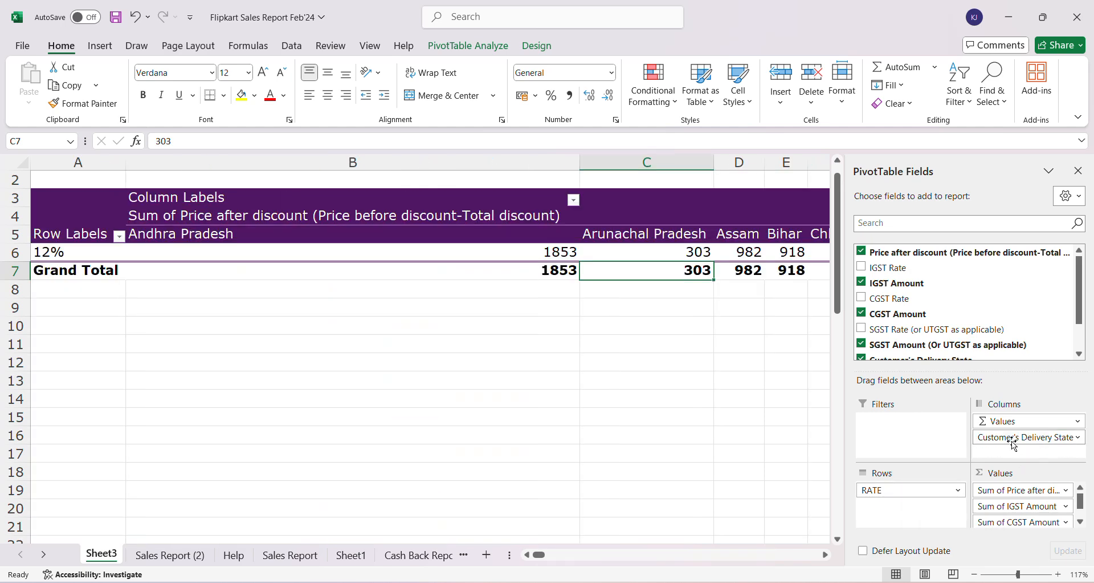
{"action": "scroll", "coordinate": [718, 382], "scroll_direction": "right", "scroll_amount": 2}
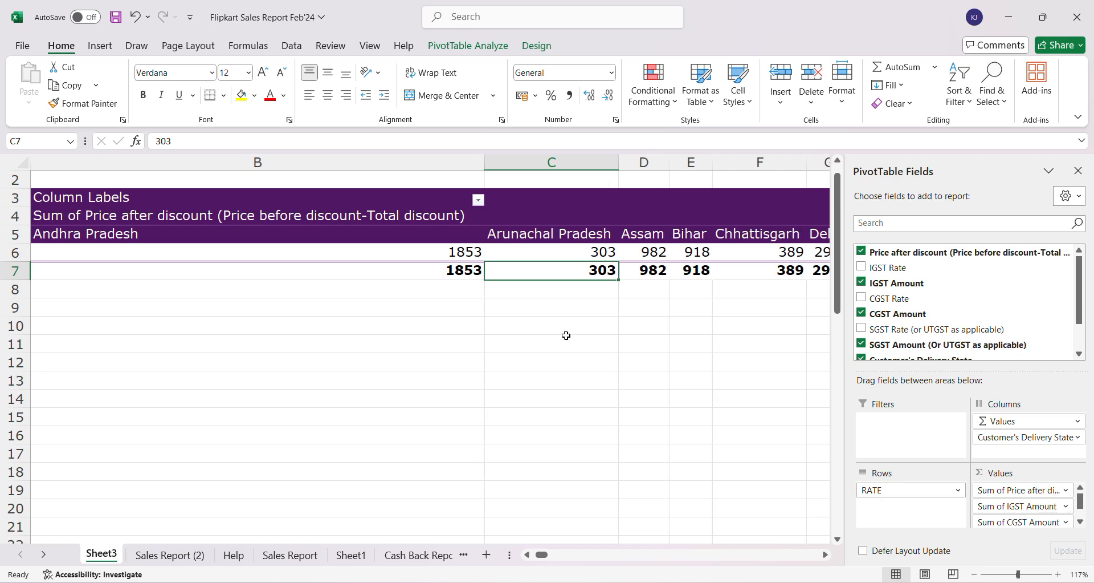
{"action": "scroll", "coordinate": [591, 259], "scroll_direction": "right", "scroll_amount": 10}
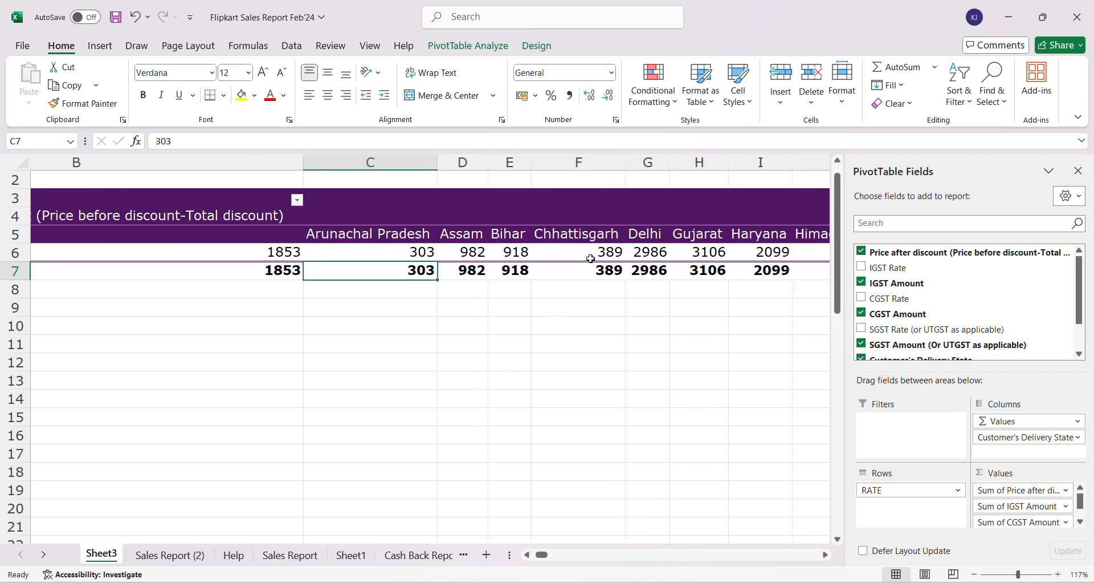
{"action": "scroll", "coordinate": [591, 258], "scroll_direction": "right", "scroll_amount": 8}
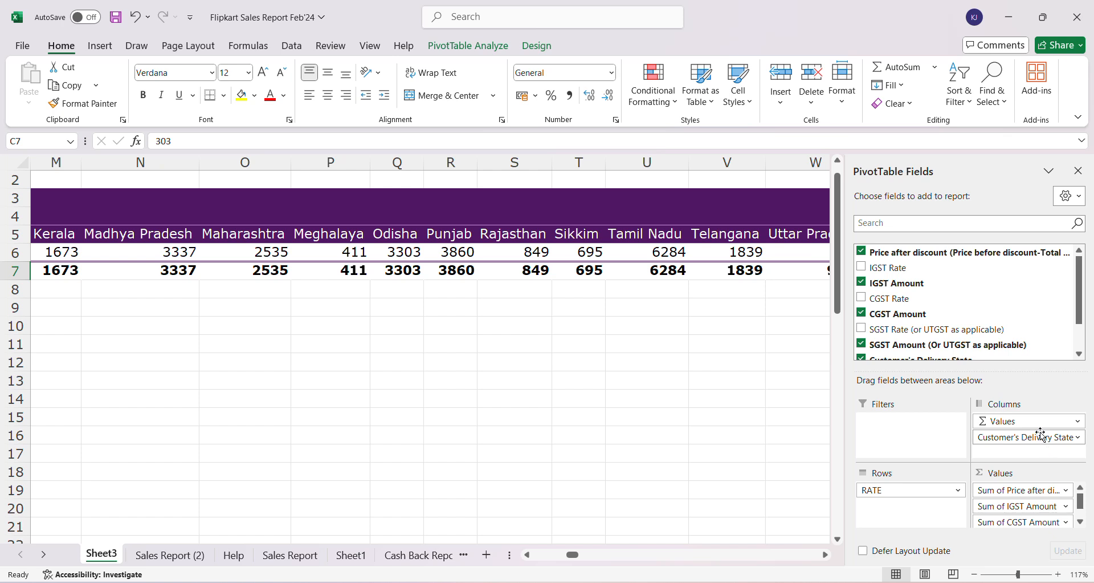
{"action": "left_click_drag", "start_coordinate": [1041, 434], "coordinate": [912, 486]}
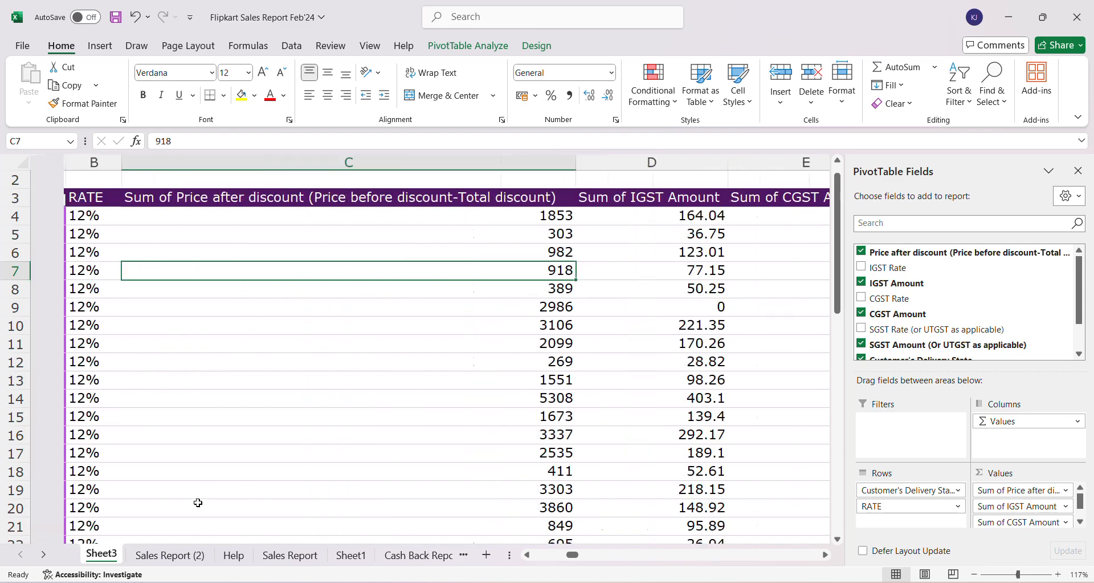
Turn on text wrapping for the whole PivotTable.
{"action": "scroll", "coordinate": [198, 502], "scroll_direction": "down", "scroll_amount": 3, "text": "ctrl"}
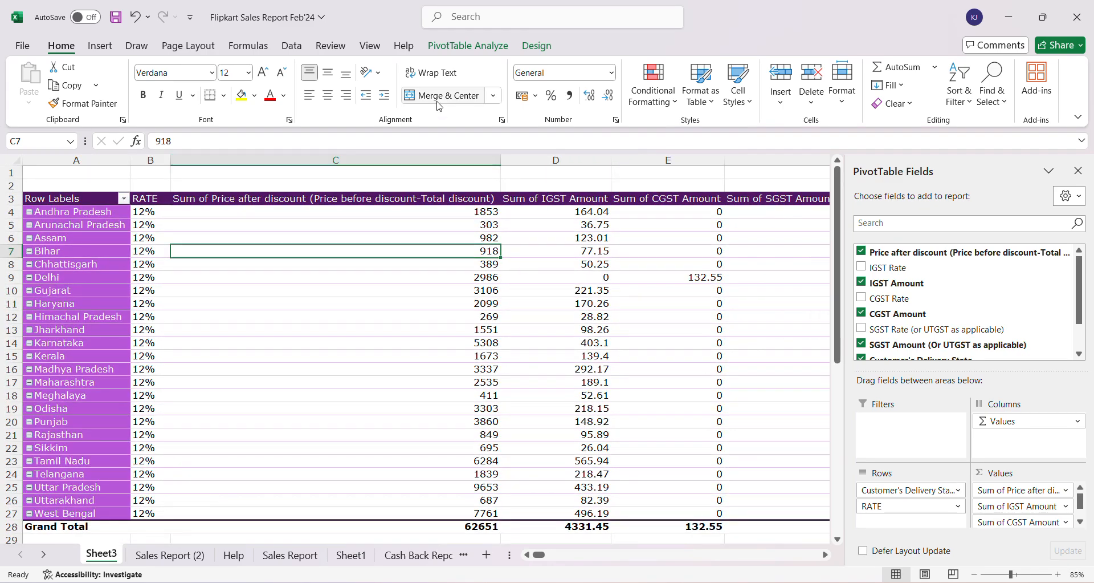
{"action": "left_click", "coordinate": [437, 76]}
{"action": "key", "text": "ctrl+a"}
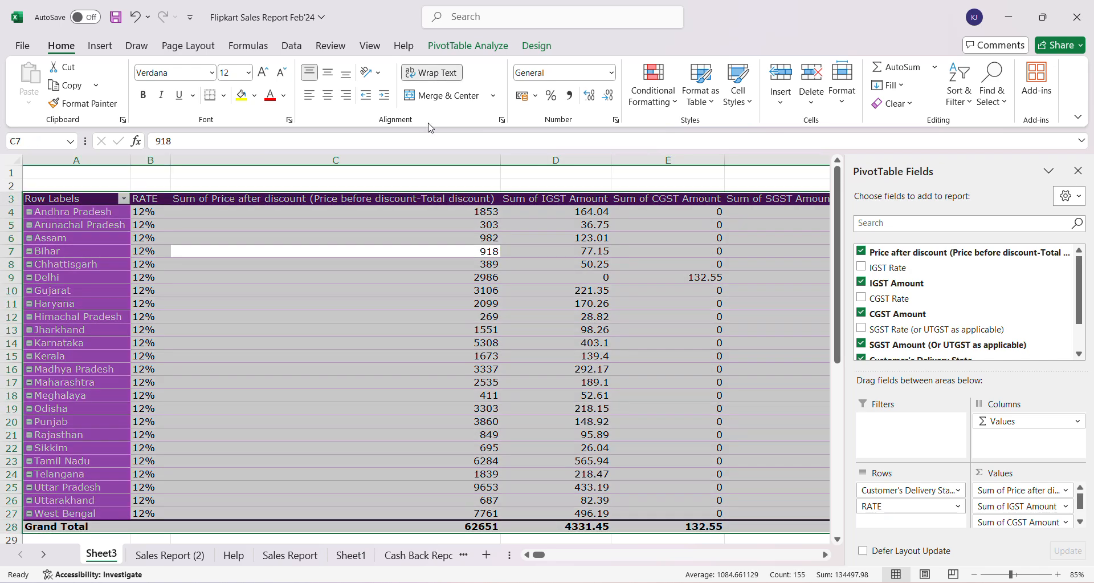
{"action": "left_click", "coordinate": [422, 78]}
{"action": "left_click", "coordinate": [407, 252]}
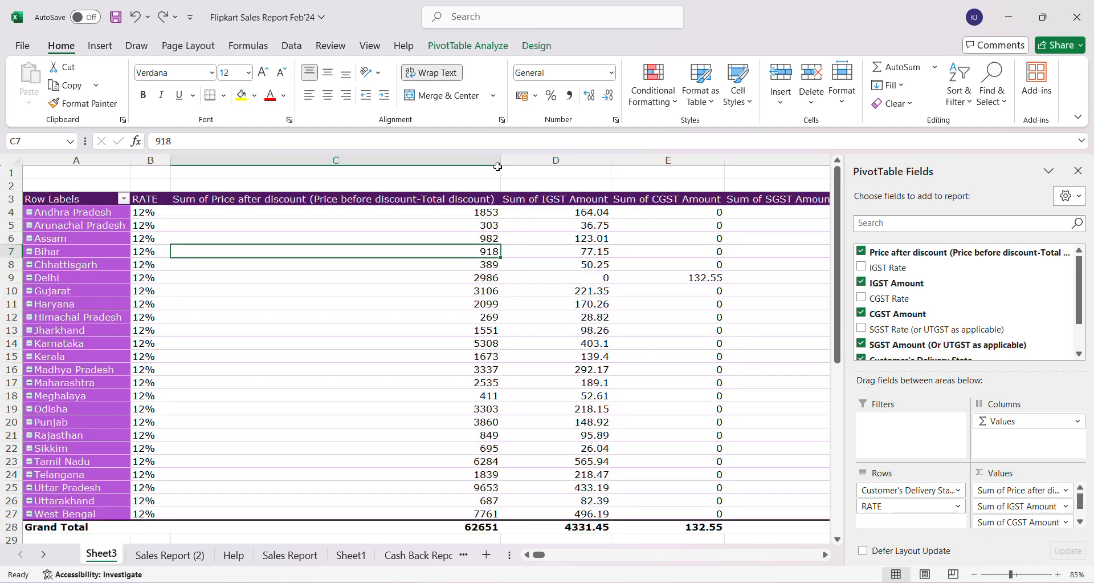
Narrow the price, CGST and SGST columns of the PivotTable so all of its columns fit on screen.
{"action": "left_click_drag", "start_coordinate": [497, 166], "coordinate": [280, 191]}
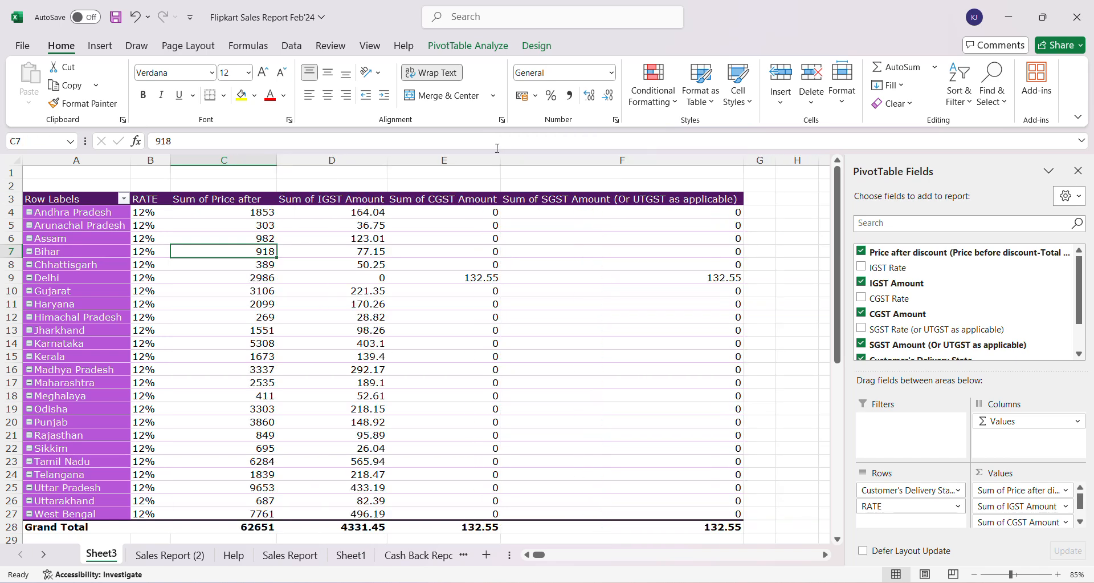
{"action": "left_click_drag", "start_coordinate": [500, 163], "coordinate": [475, 177]}
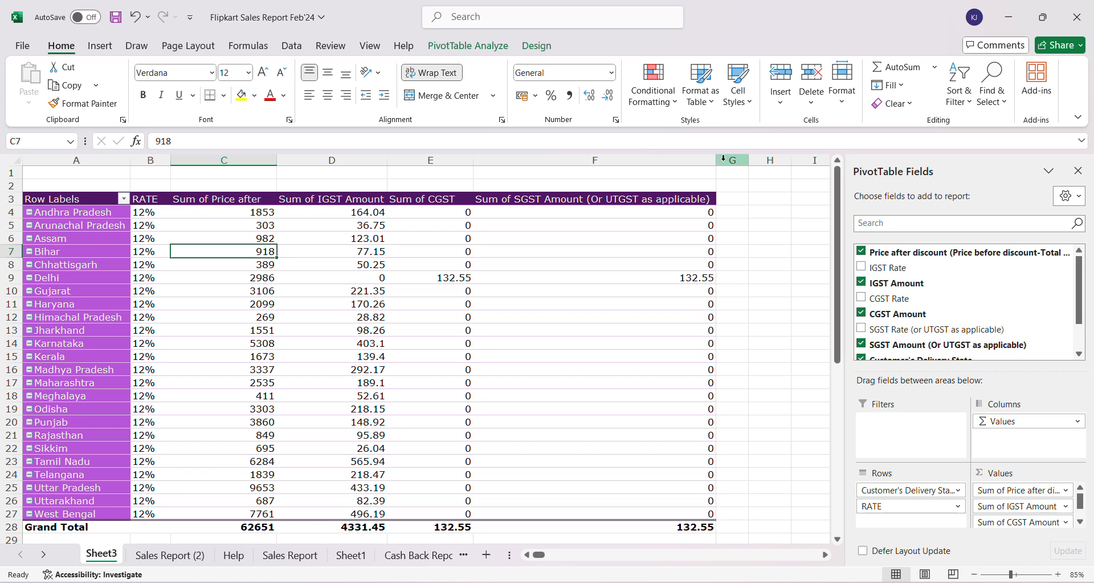
{"action": "left_click_drag", "start_coordinate": [713, 157], "coordinate": [572, 188]}
{"action": "left_click", "coordinate": [405, 239]}
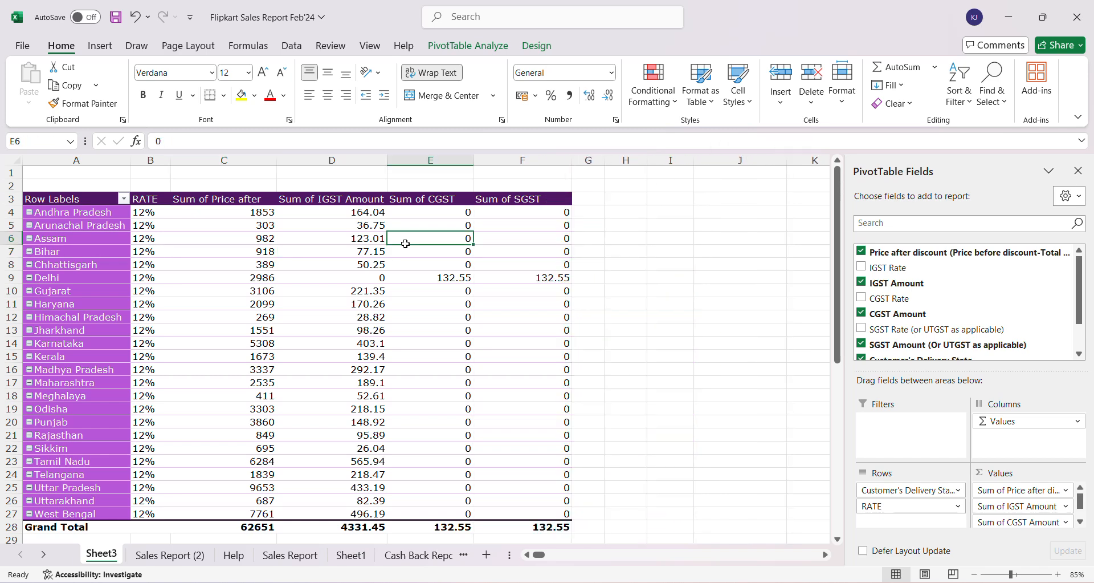
Review the state-wise amounts and grand totals of the PivotTable, and close its field list.
{"action": "scroll", "coordinate": [405, 239], "scroll_direction": "down", "scroll_amount": 2}
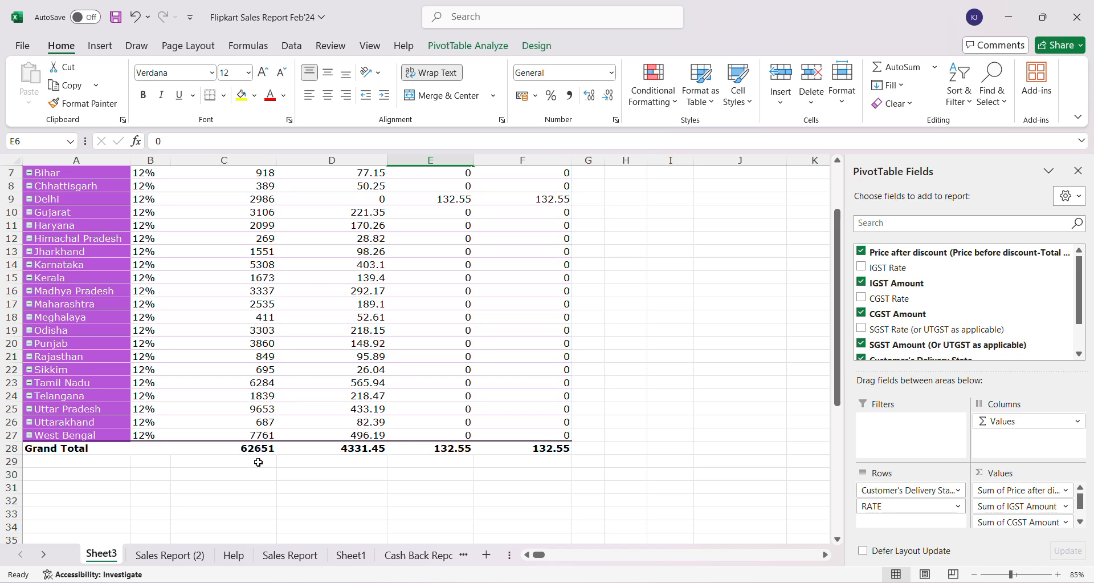
{"action": "scroll", "coordinate": [258, 462], "scroll_direction": "up", "scroll_amount": 3}
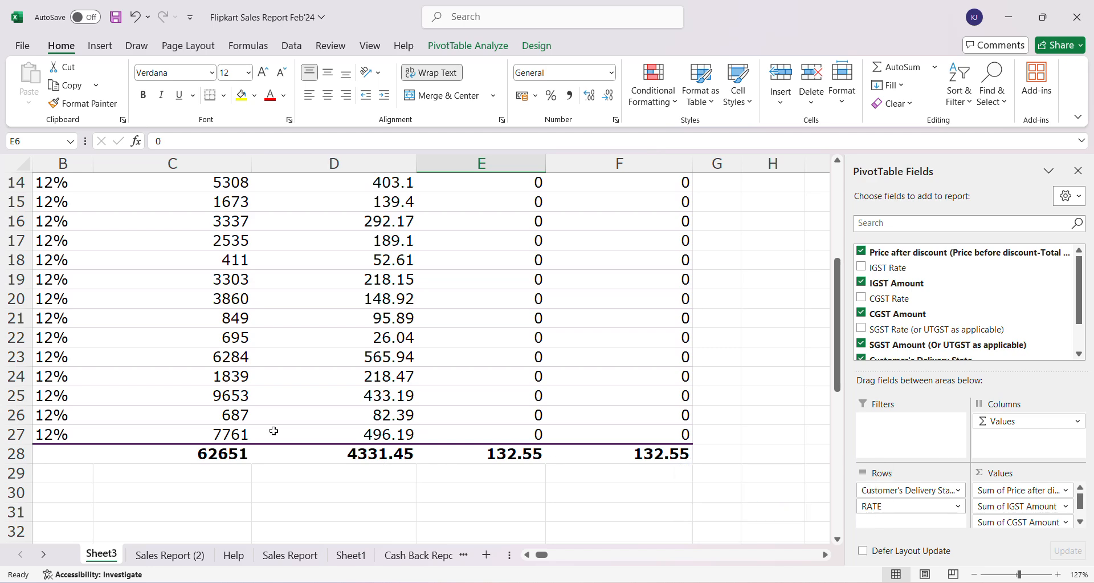
{"action": "scroll", "coordinate": [274, 431], "scroll_direction": "up", "scroll_amount": 5}
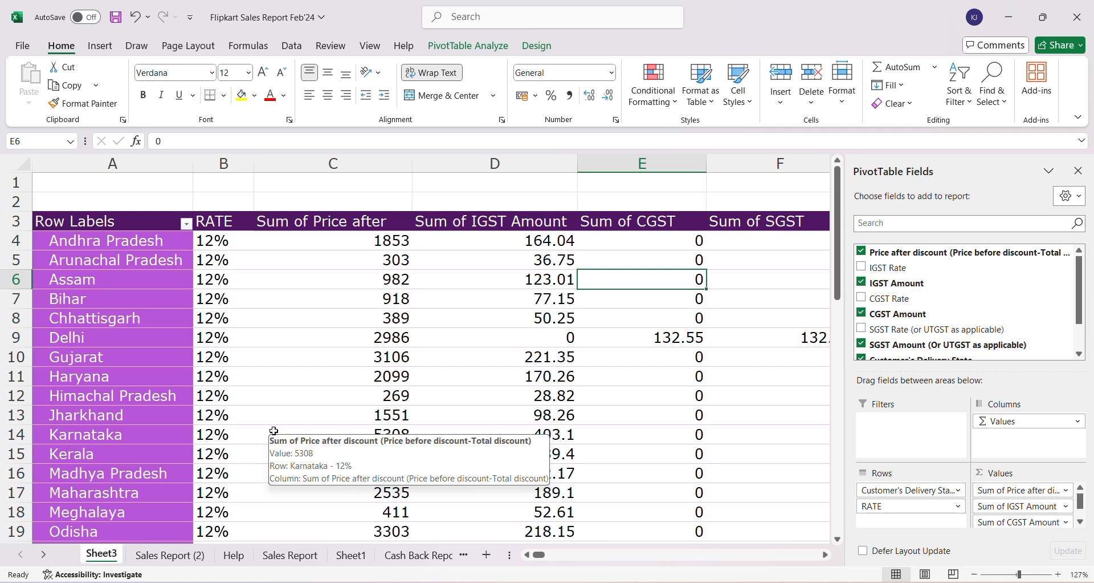
{"action": "scroll", "coordinate": [686, 273], "scroll_direction": "down", "scroll_amount": 1}
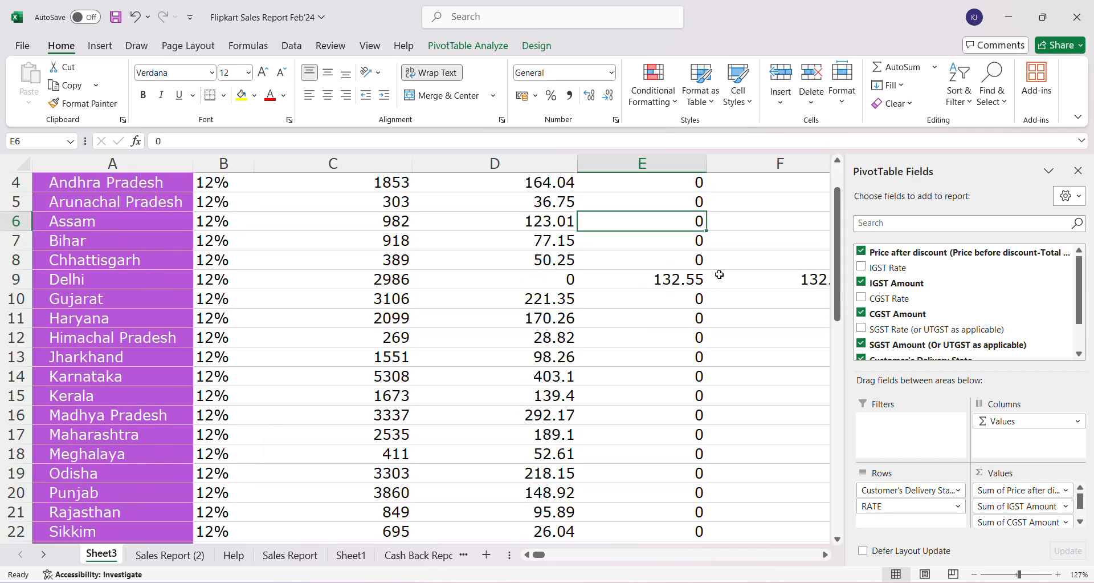
{"action": "left_click", "coordinate": [1079, 173]}
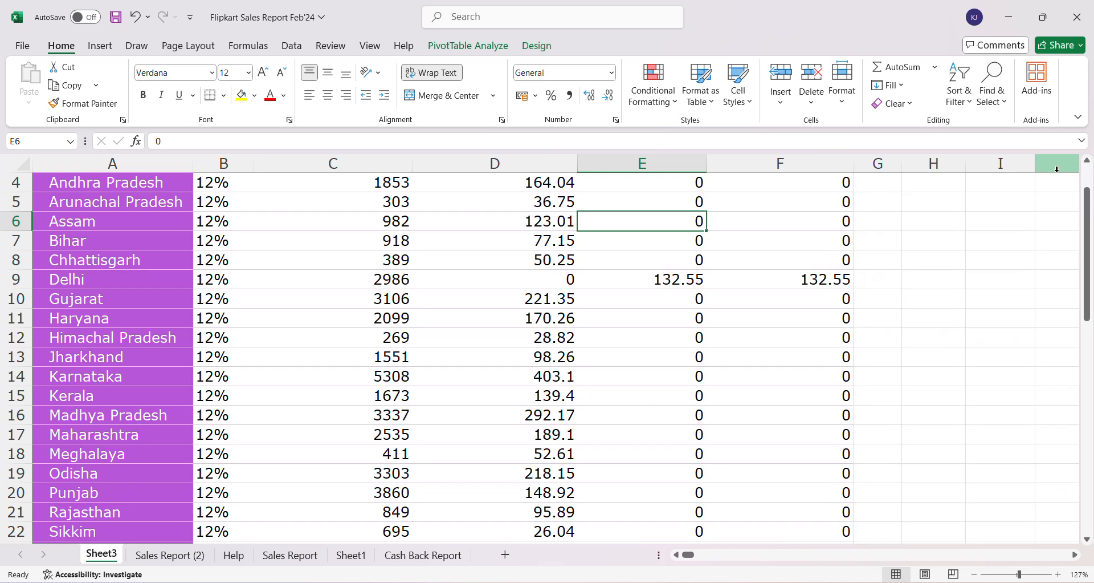
{"action": "scroll", "coordinate": [517, 298], "scroll_direction": "up", "scroll_amount": 1}
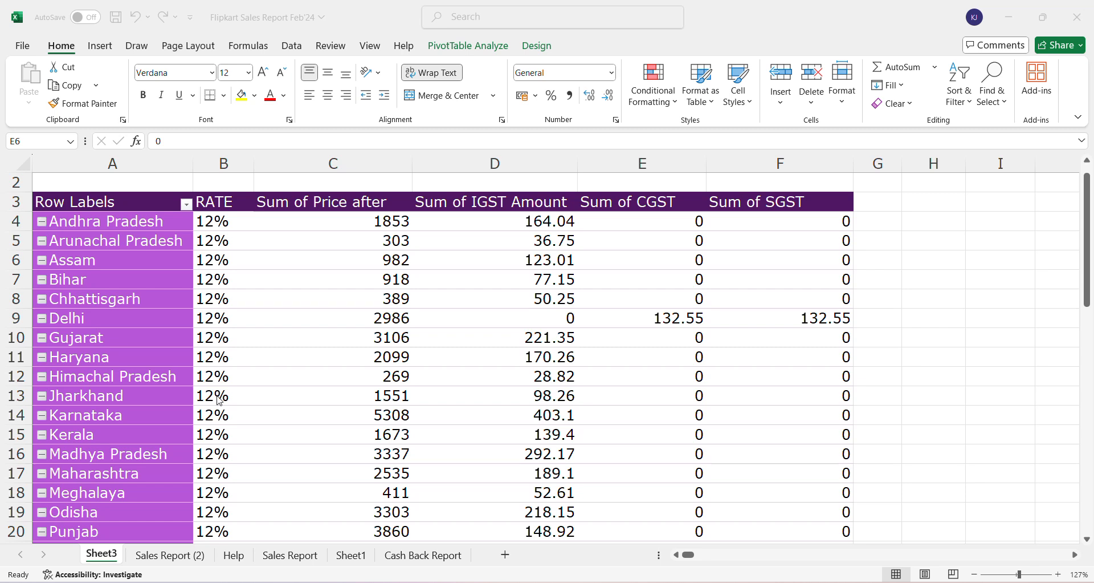
Check the source range of the PivotTable on the Sales Report (2) sheet, and leave it unchanged.
{"action": "left_click", "coordinate": [301, 339]}
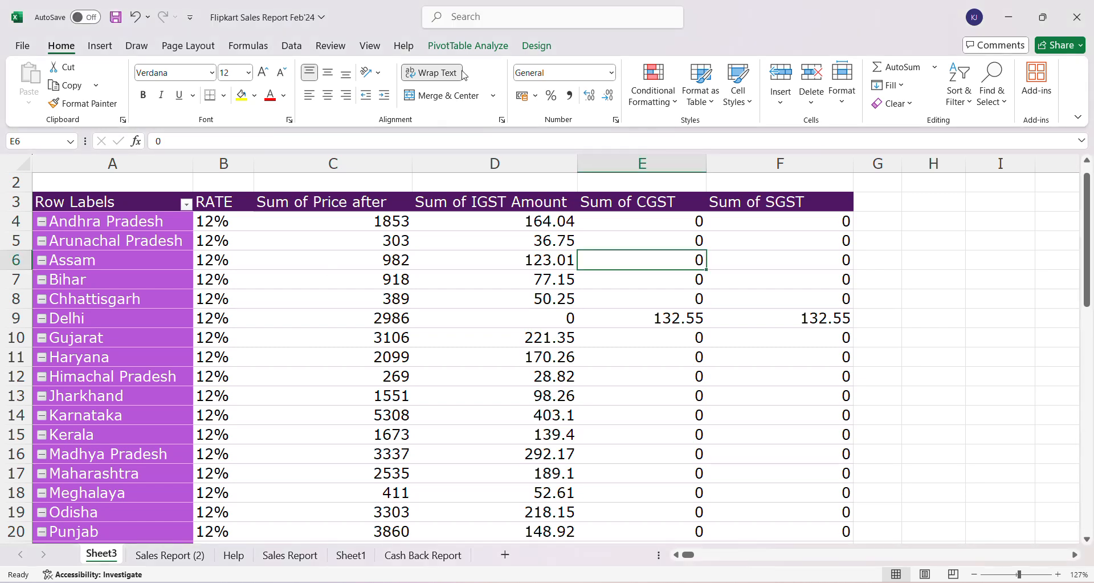
{"action": "left_click", "coordinate": [465, 49]}
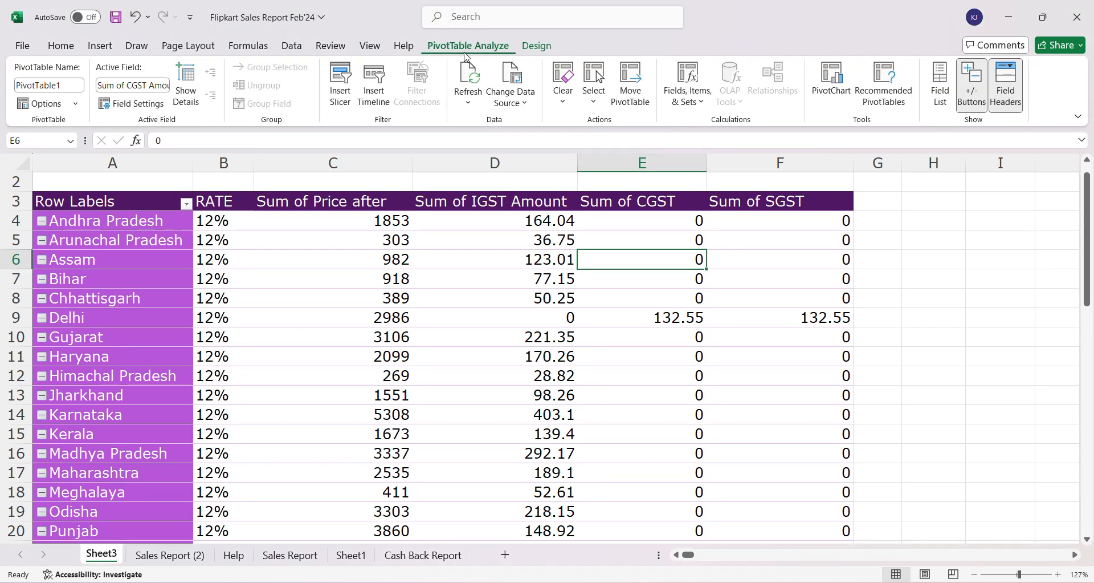
{"action": "left_click", "coordinate": [518, 105]}
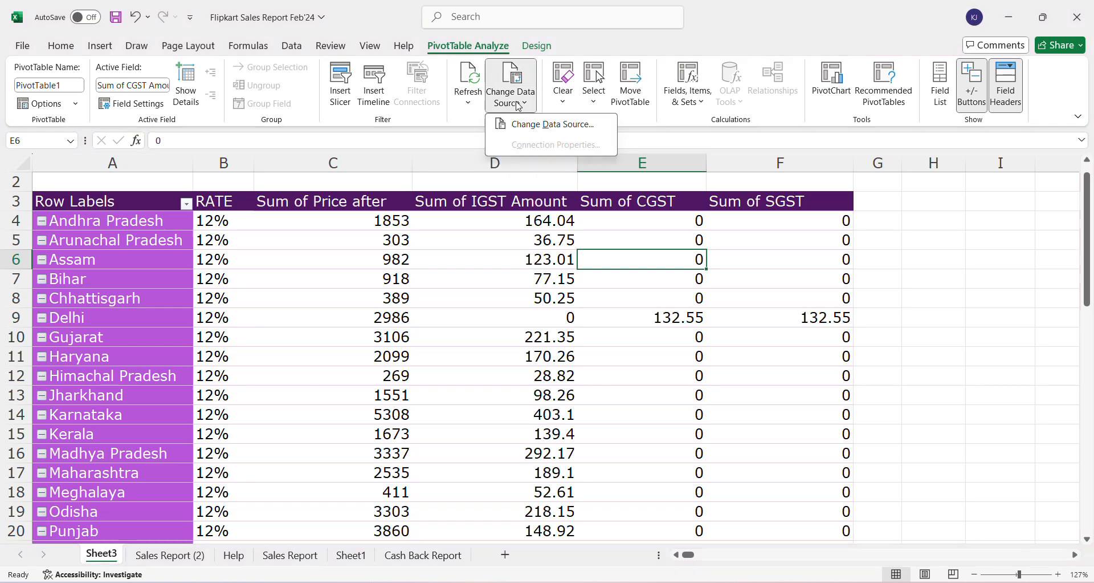
{"action": "left_click", "coordinate": [529, 126]}
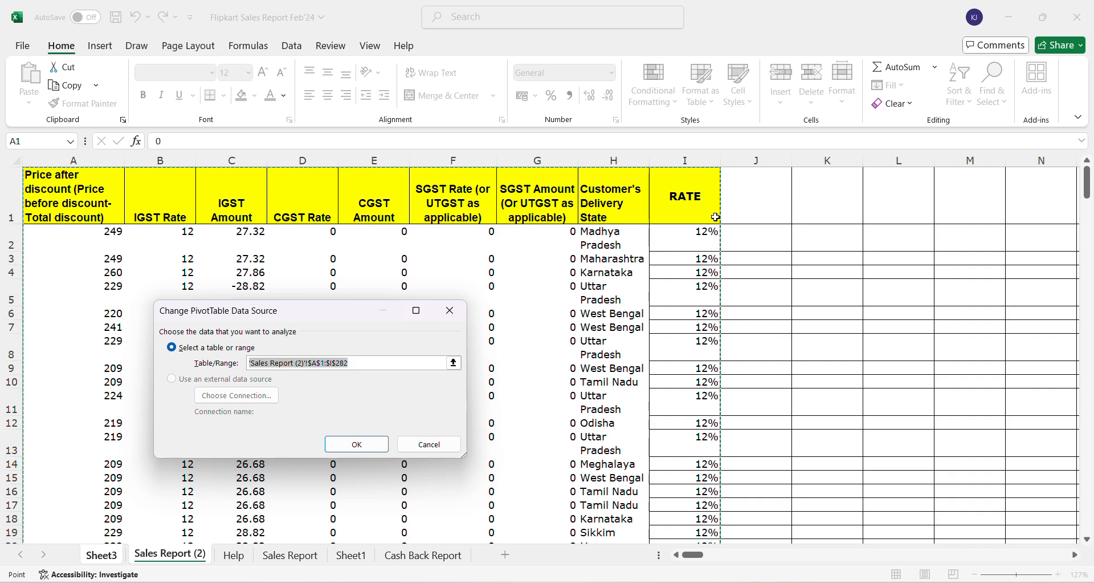
{"action": "scroll", "coordinate": [716, 220], "scroll_direction": "down", "scroll_amount": 2}
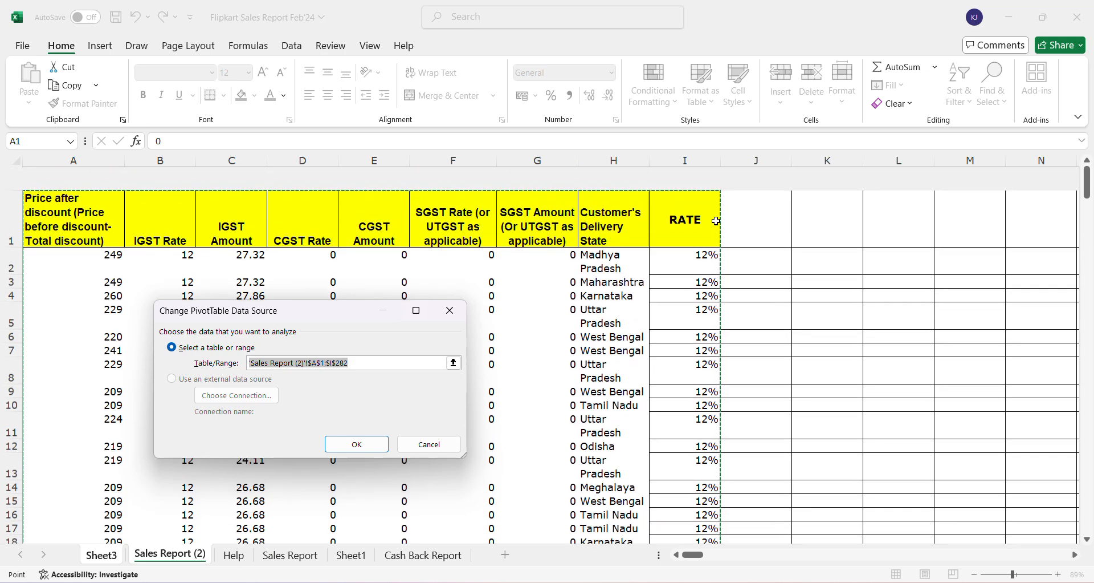
{"action": "scroll", "coordinate": [716, 221], "scroll_direction": "down", "scroll_amount": 3}
{"action": "scroll", "coordinate": [716, 220], "scroll_direction": "up", "scroll_amount": 1}
{"action": "scroll", "coordinate": [716, 221], "scroll_direction": "up", "scroll_amount": 2}
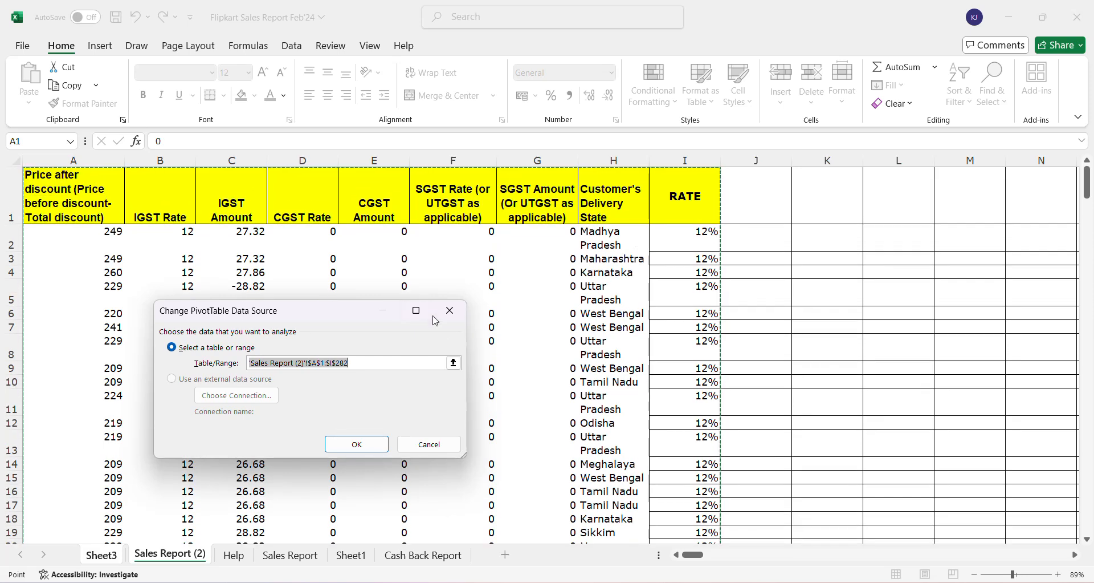
{"action": "left_click", "coordinate": [450, 311]}
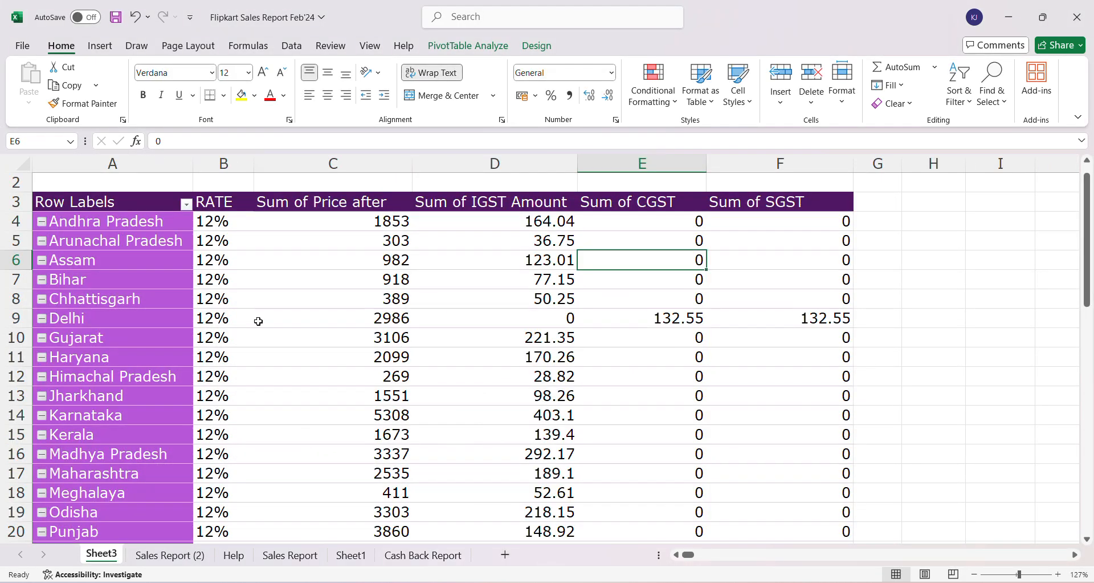
Insert a new row 7 in the Sales Report (2) sheet and enter AFL CITY as its Customer's Delivery State.
{"action": "mouse_move", "coordinate": [259, 320]}
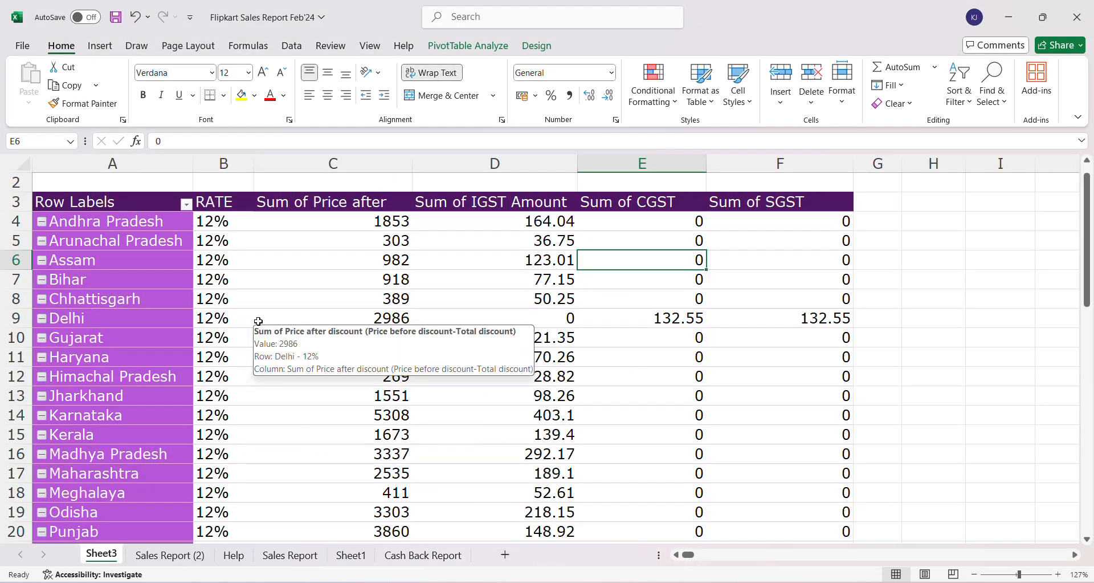
{"action": "left_click", "coordinate": [169, 556]}
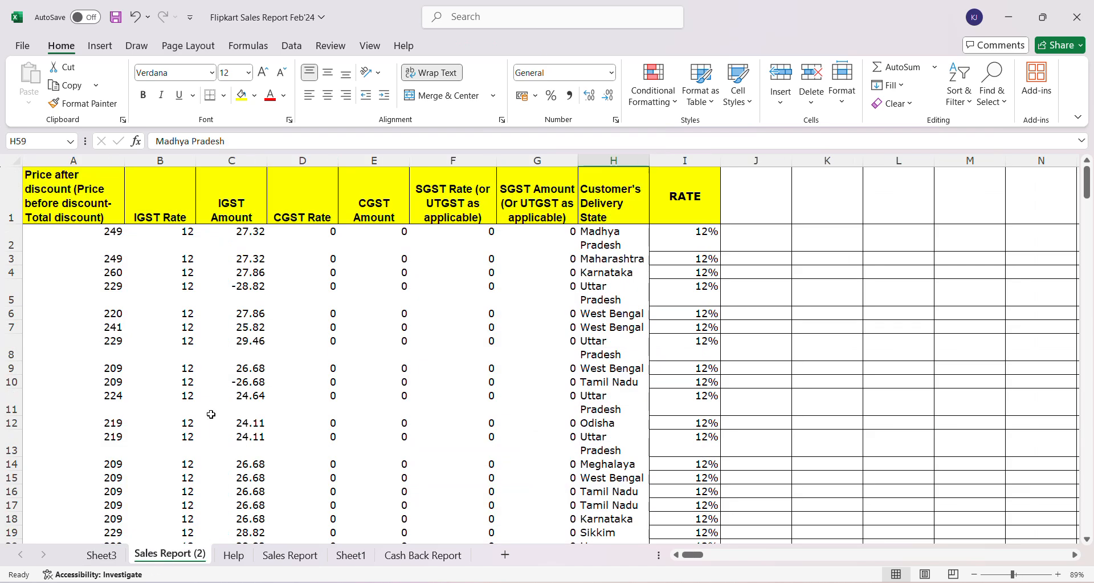
{"action": "left_click", "coordinate": [616, 328]}
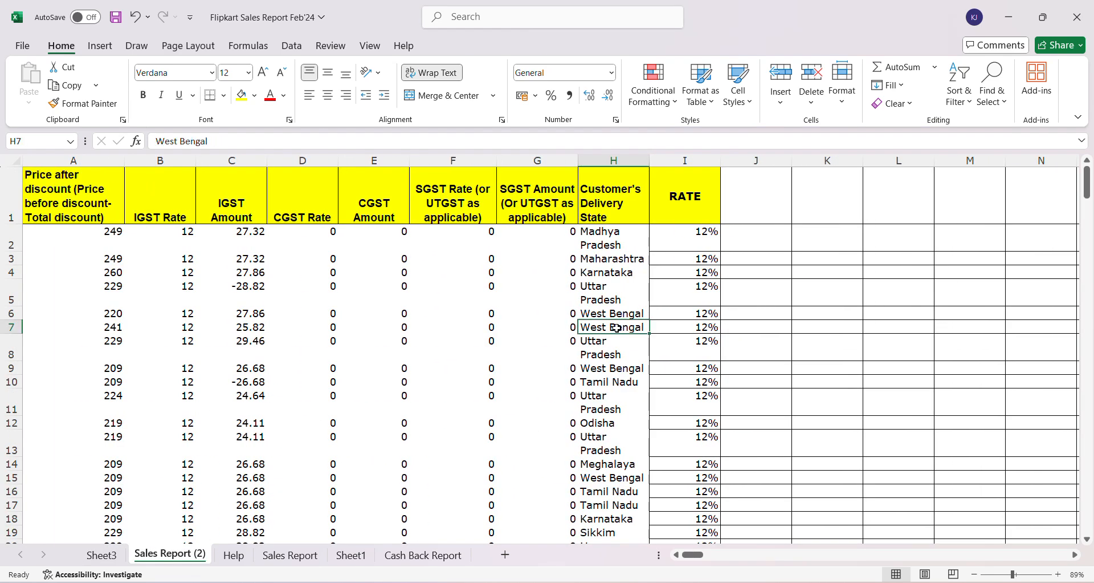
{"action": "key", "text": "shift+space"}
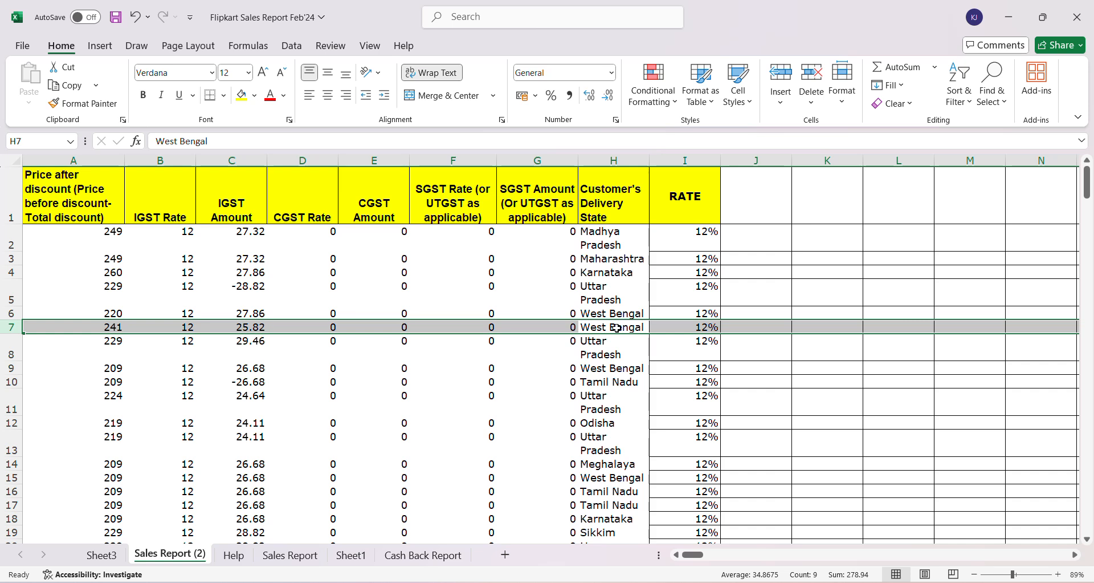
{"action": "key", "text": "ctrl+shift+equal"}
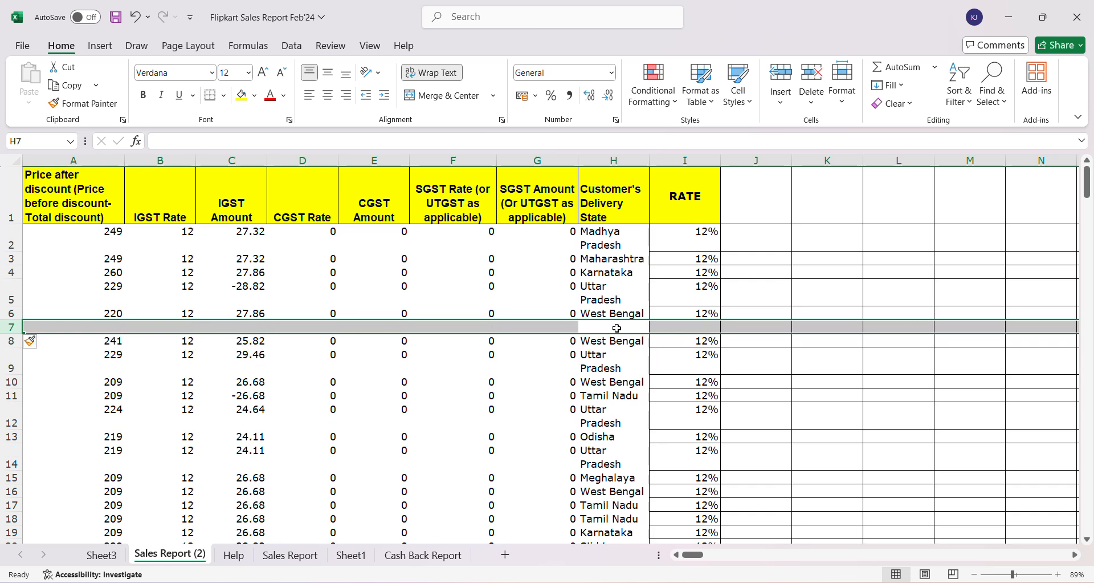
{"action": "left_click", "coordinate": [617, 328]}
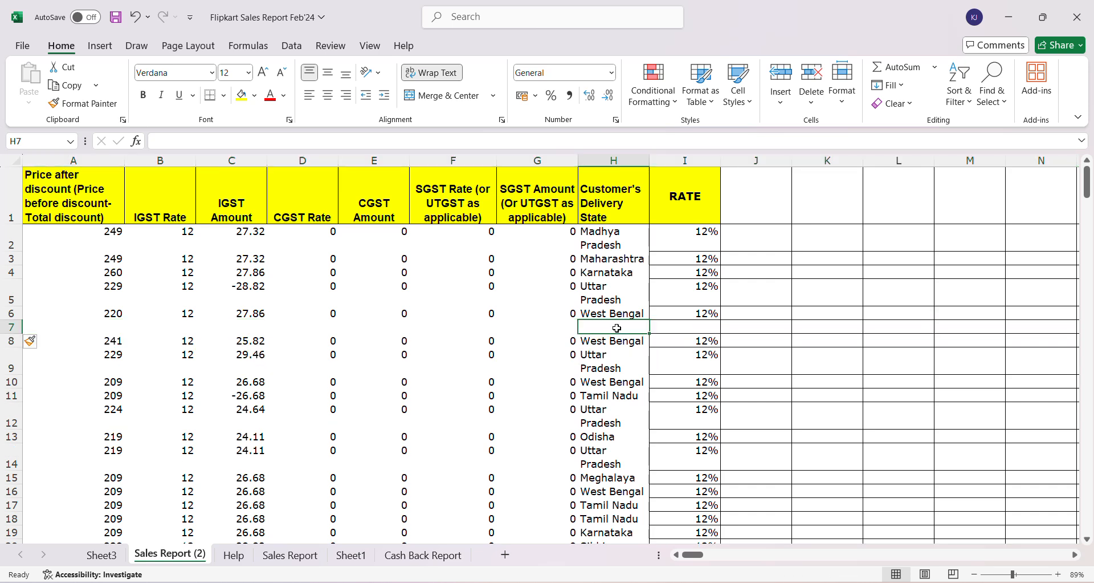
{"action": "type", "text": "AFL CITY"}
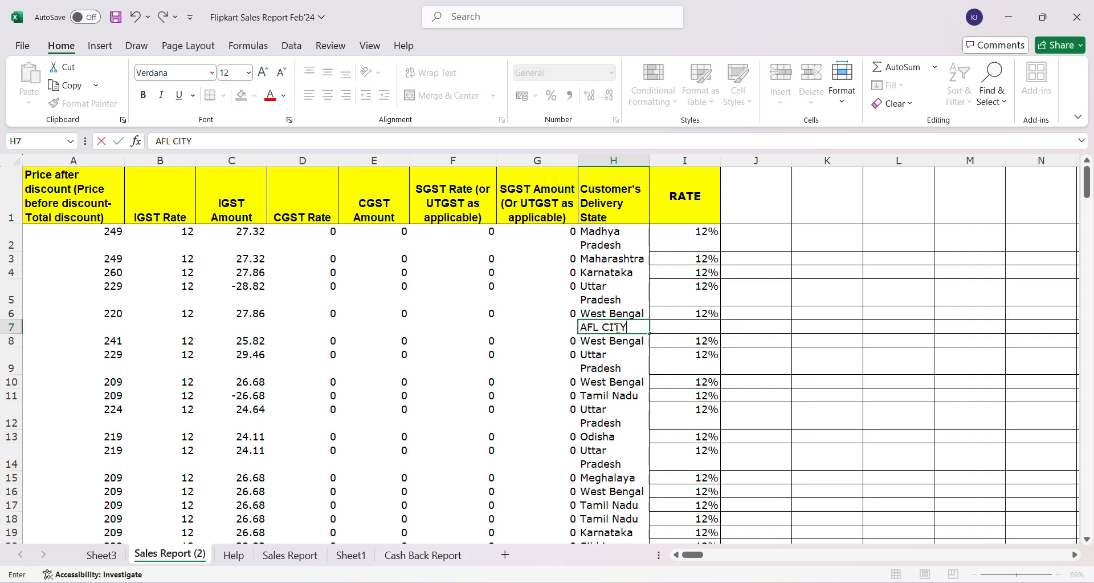
{"action": "key", "text": "Return"}
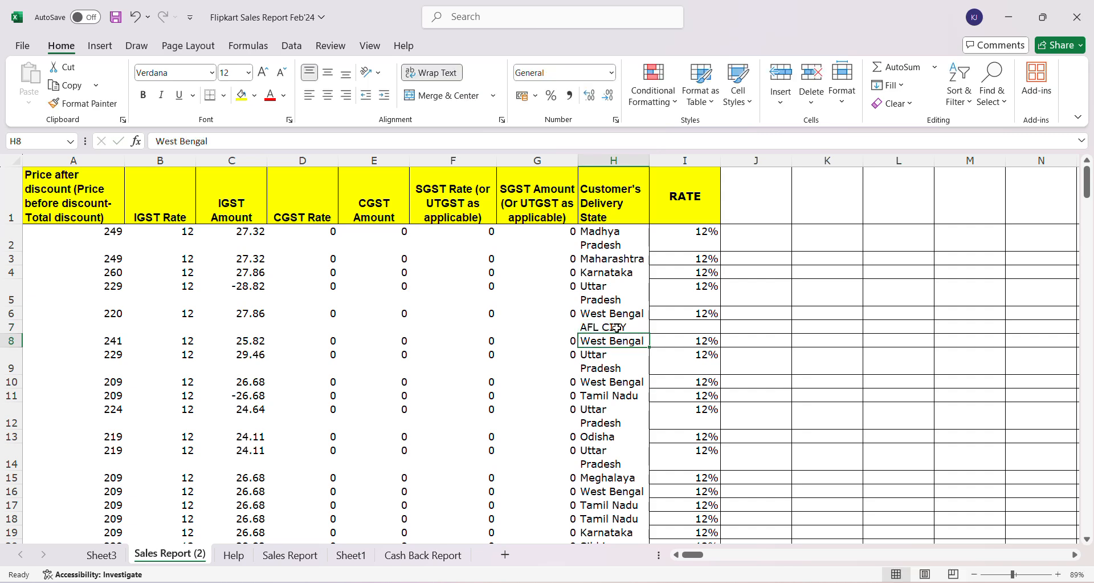
Refresh the PivotTable on Sheet3 and check its last rows for the AFL CITY entry.
{"action": "left_click", "coordinate": [114, 556]}
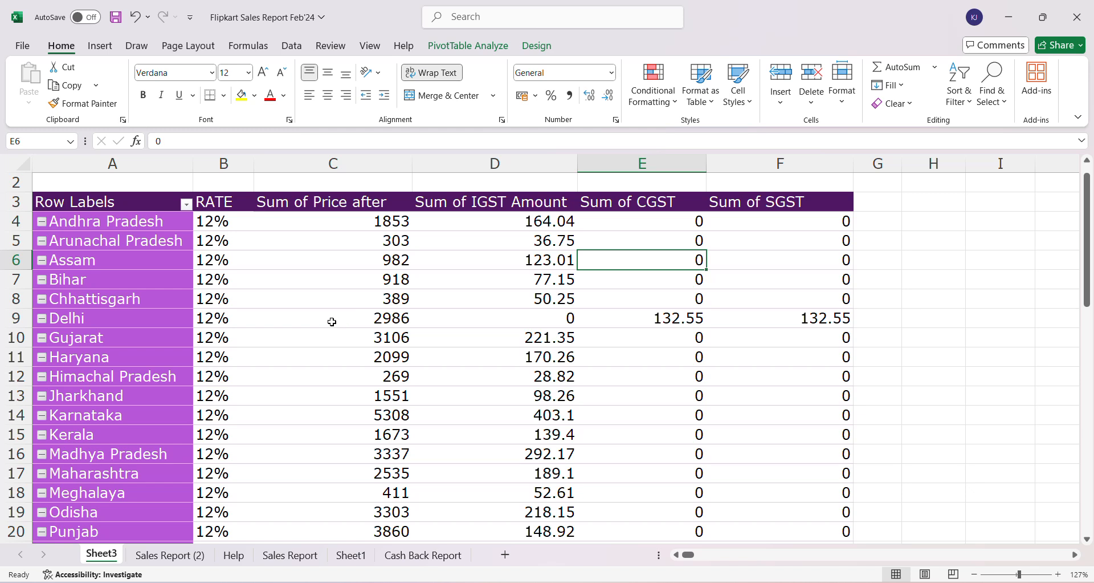
{"action": "mouse_move", "coordinate": [332, 321]}
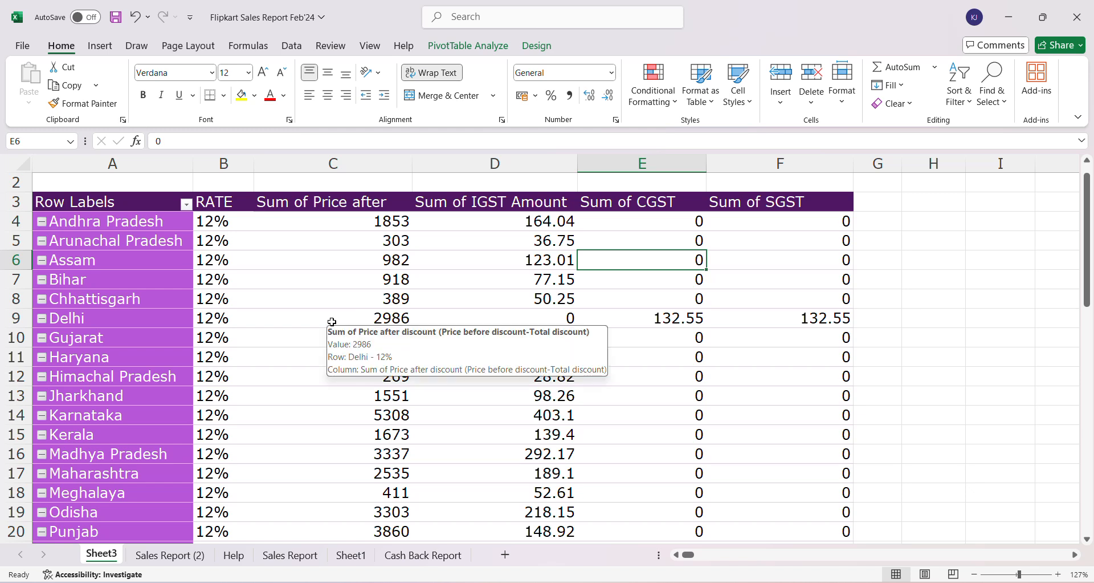
{"action": "right_click", "coordinate": [331, 321]}
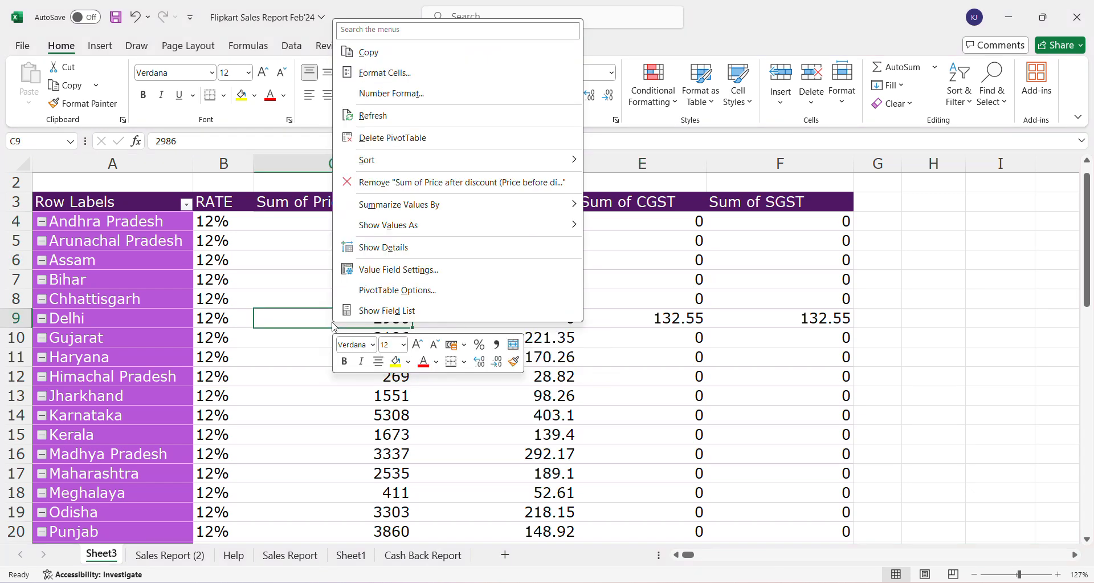
{"action": "left_click", "coordinate": [389, 115]}
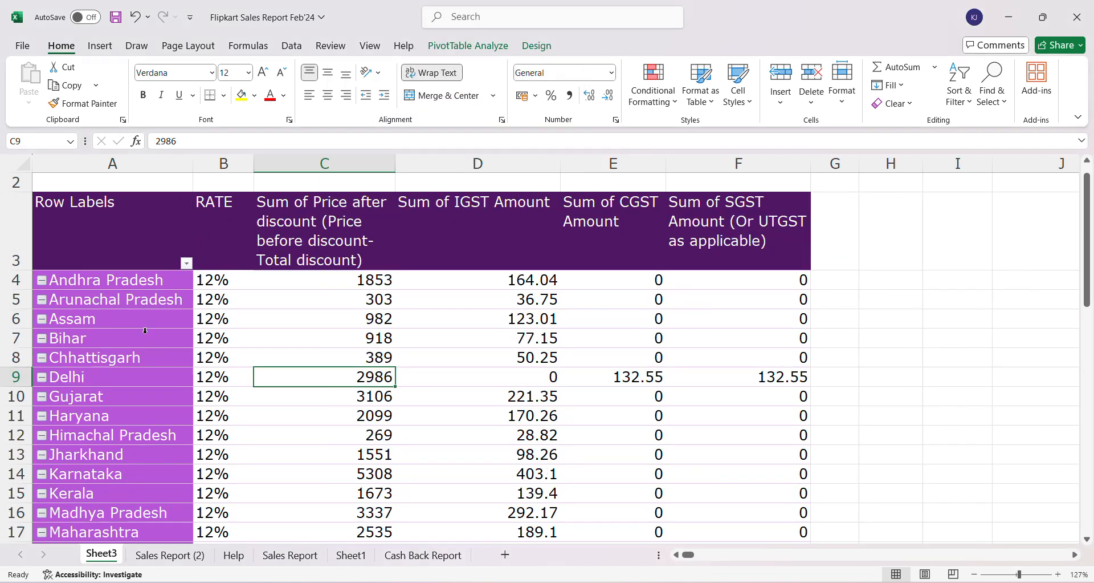
{"action": "scroll", "coordinate": [145, 331], "scroll_direction": "down", "scroll_amount": 6}
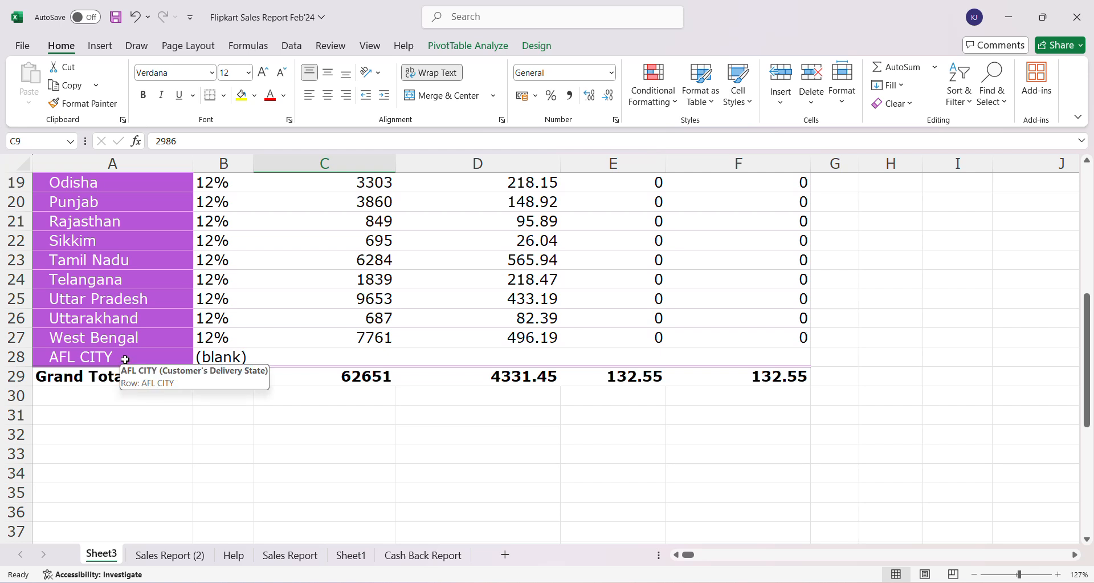
{"action": "mouse_move", "coordinate": [478, 356]}
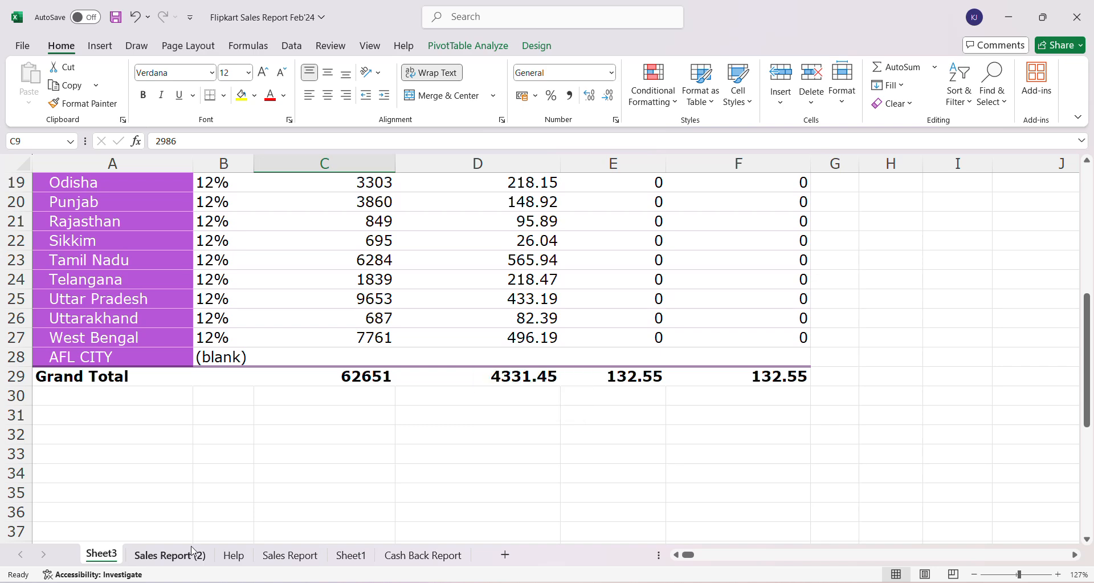
Delete the AFL CITY row from the Sales Report (2) sheet.
{"action": "left_click", "coordinate": [171, 556]}
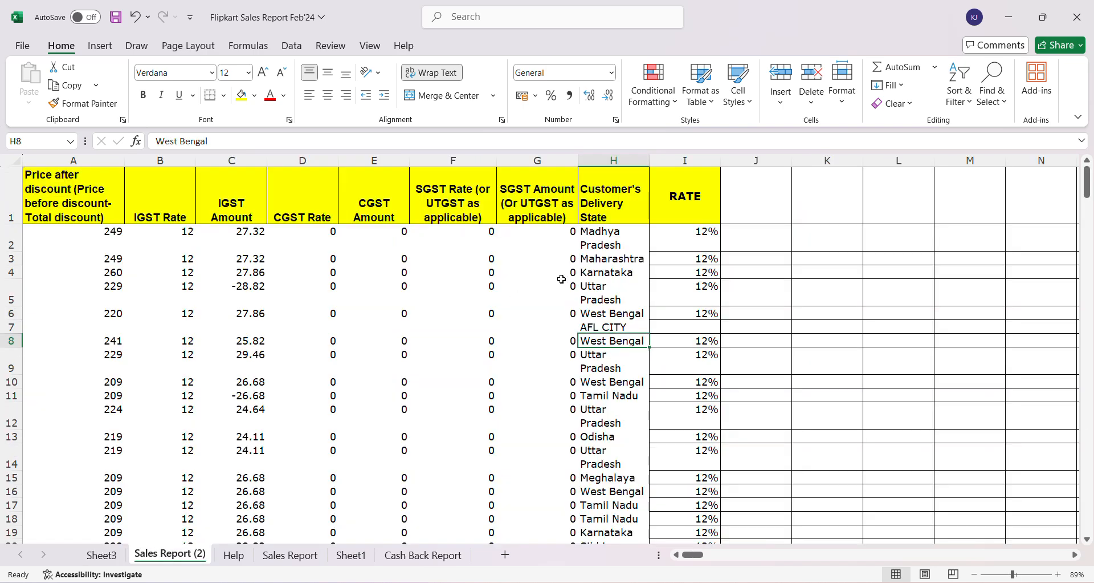
{"action": "left_click", "coordinate": [599, 328]}
{"action": "key", "text": "shift+space"}
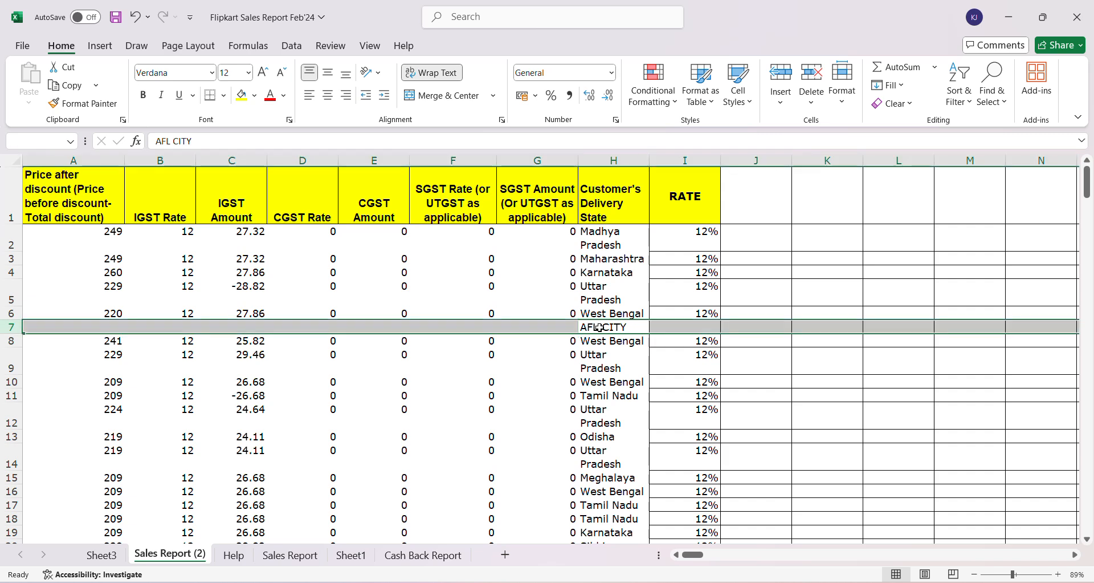
{"action": "key", "text": "ctrl+minus"}
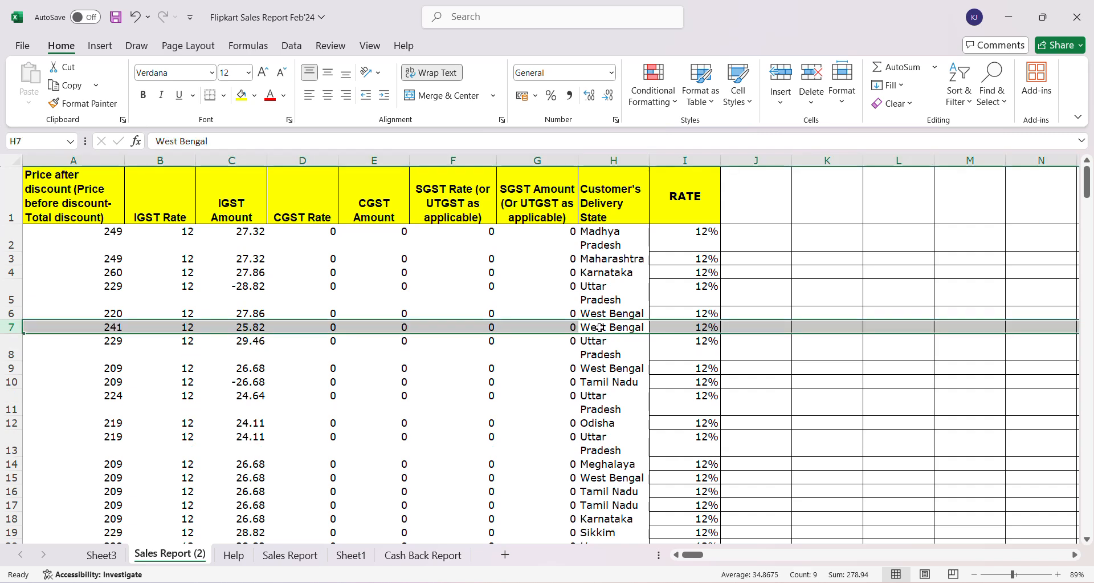
Refresh the PivotTable on Sheet3 to drop the AFL CITY entry from its rows.
{"action": "left_click", "coordinate": [102, 555]}
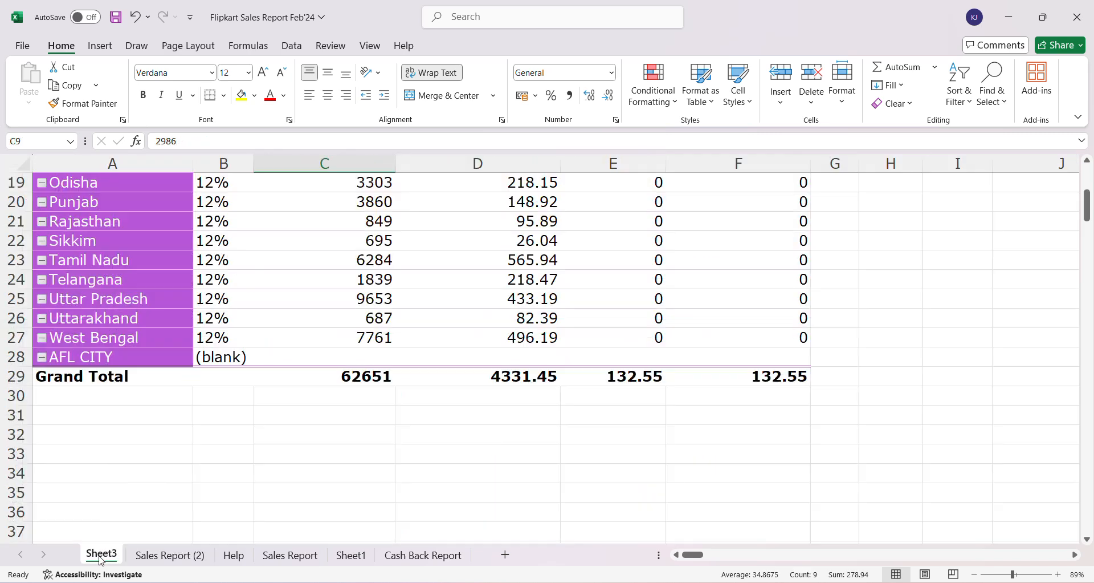
{"action": "scroll", "coordinate": [312, 299], "scroll_direction": "up", "scroll_amount": 3}
{"action": "scroll", "coordinate": [311, 297], "scroll_direction": "down", "scroll_amount": 1}
{"action": "right_click", "coordinate": [315, 302]}
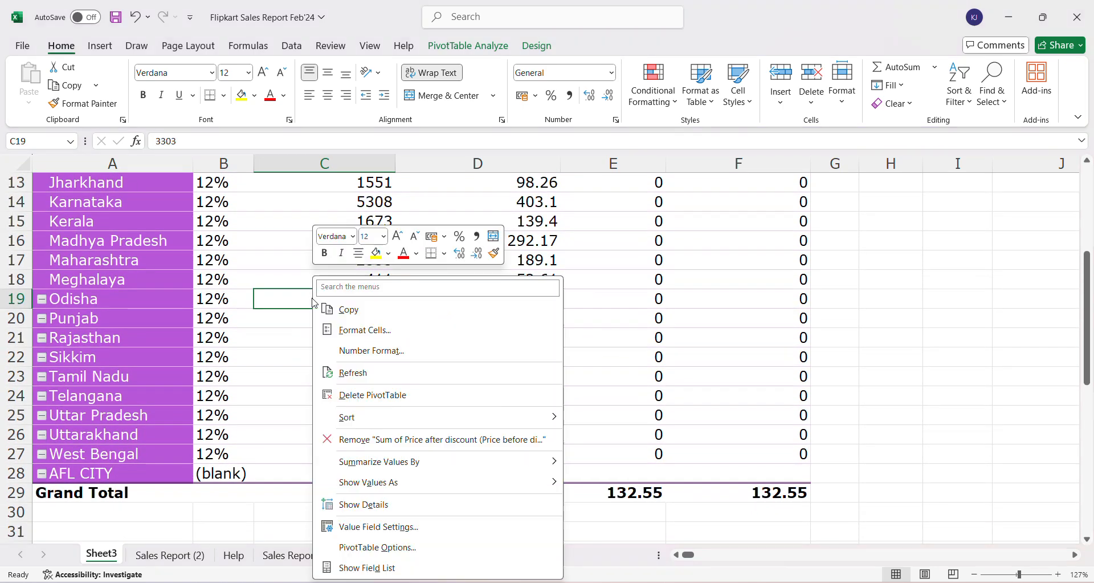
{"action": "left_click", "coordinate": [345, 376]}
{"action": "scroll", "coordinate": [344, 379], "scroll_direction": "up", "scroll_amount": 4}
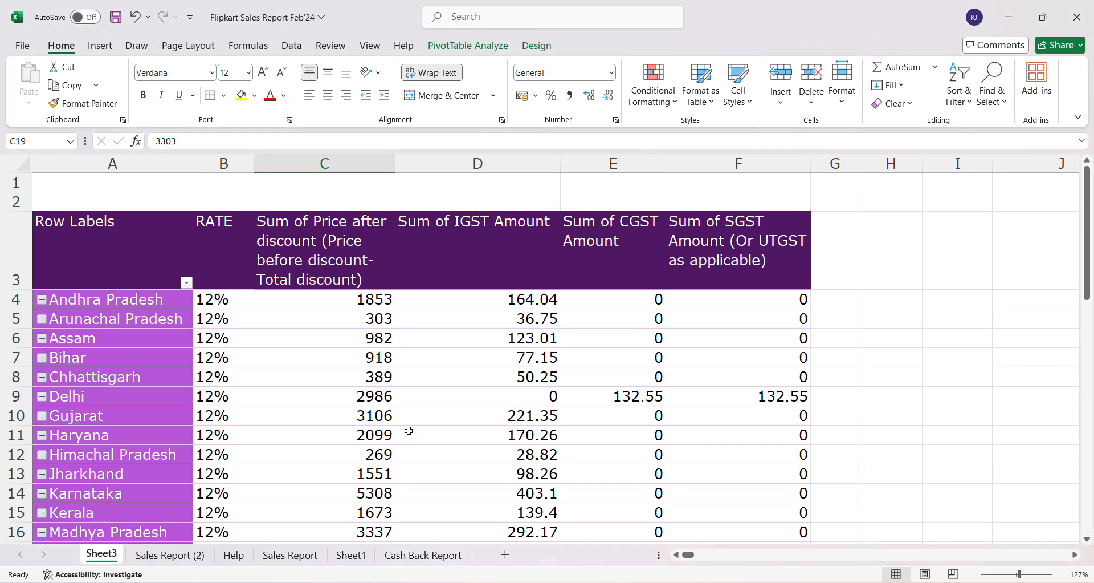
Show the PivotTable's field list to view its fields and areas, and hide it again.
{"action": "left_click", "coordinate": [467, 386]}
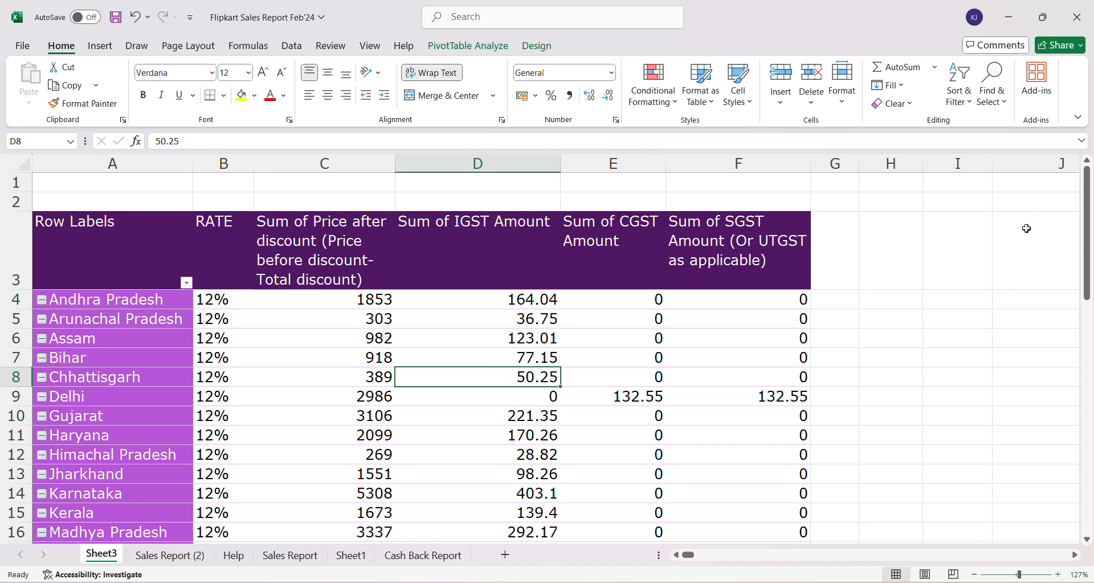
{"action": "left_click", "coordinate": [606, 368]}
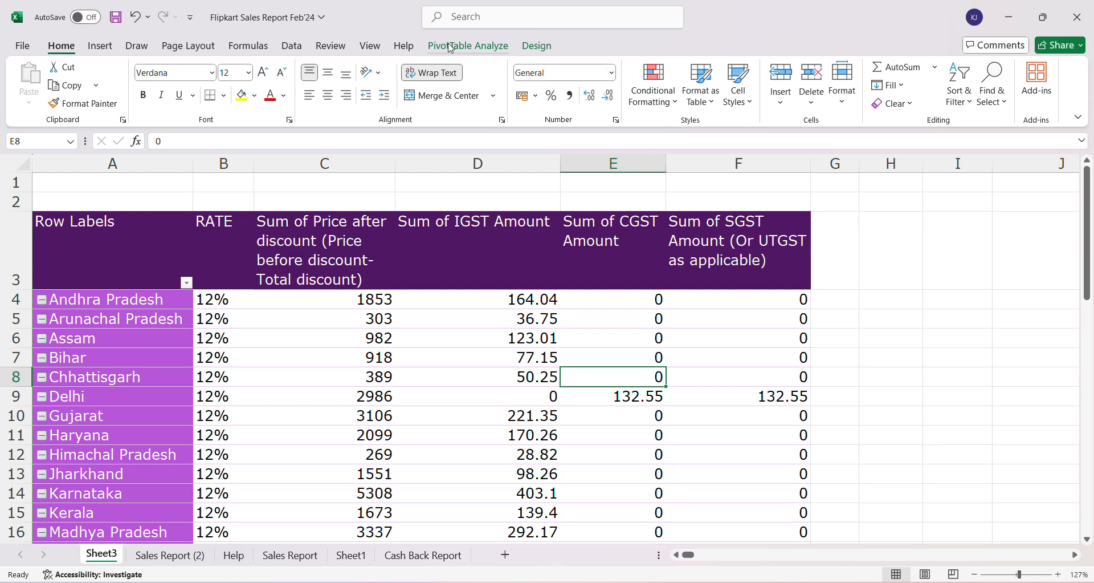
{"action": "left_click", "coordinate": [469, 50]}
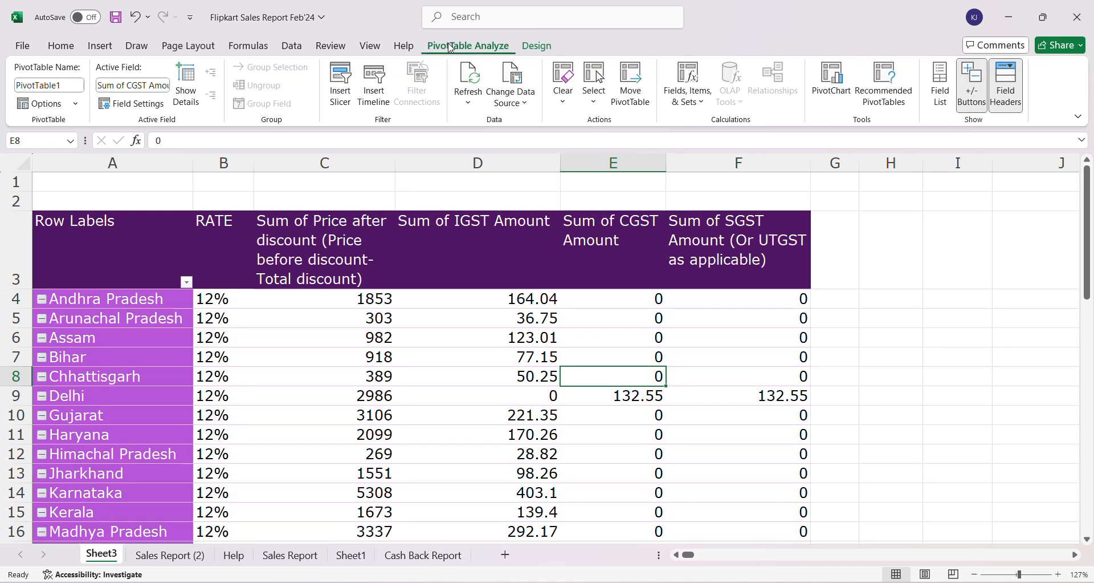
{"action": "left_click", "coordinate": [943, 91]}
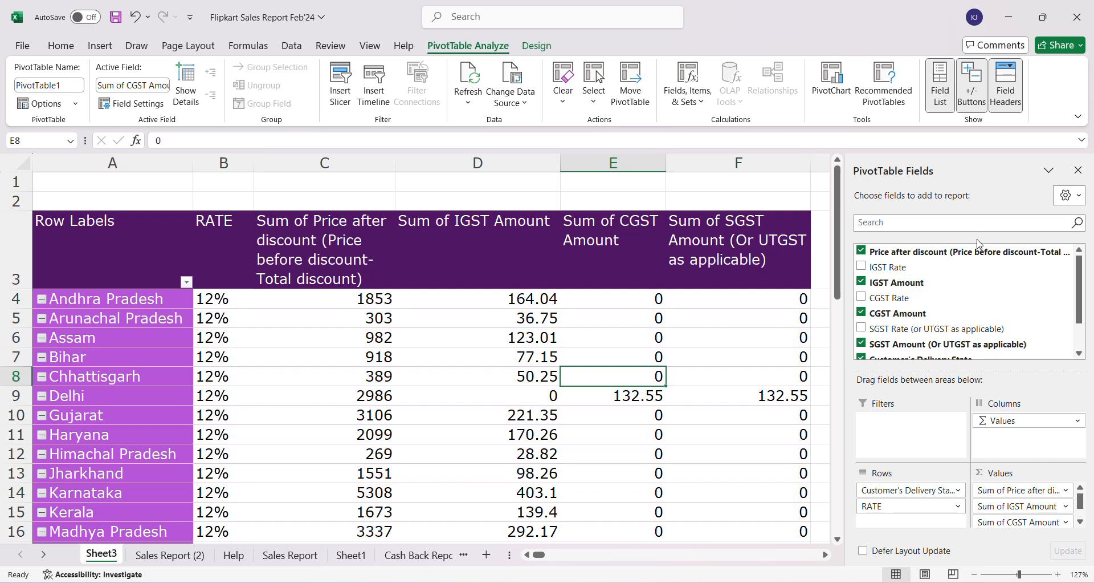
{"action": "left_click", "coordinate": [941, 85]}
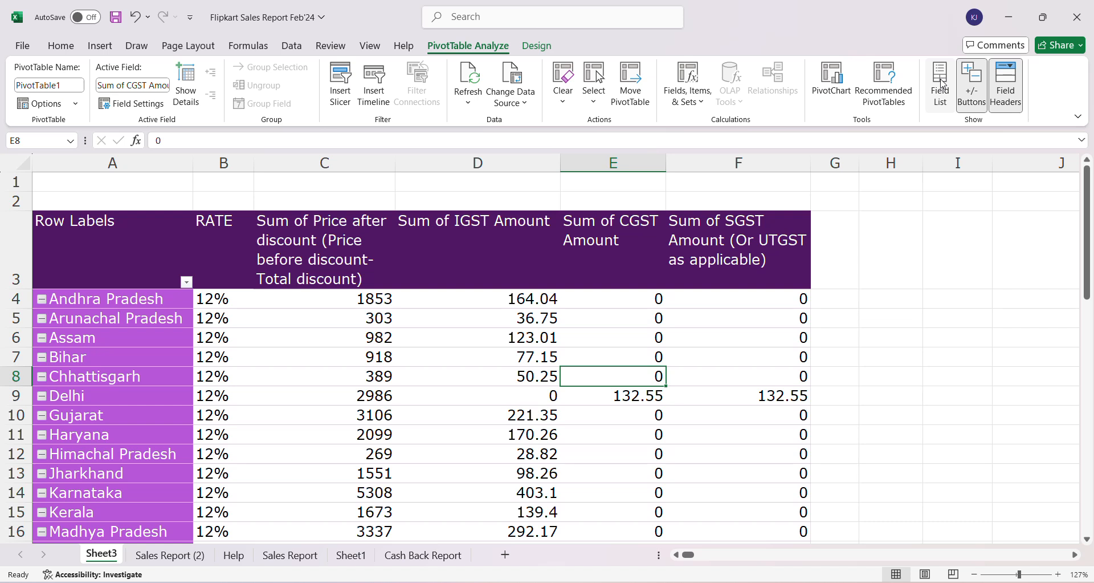
{"action": "left_click", "coordinate": [943, 84]}
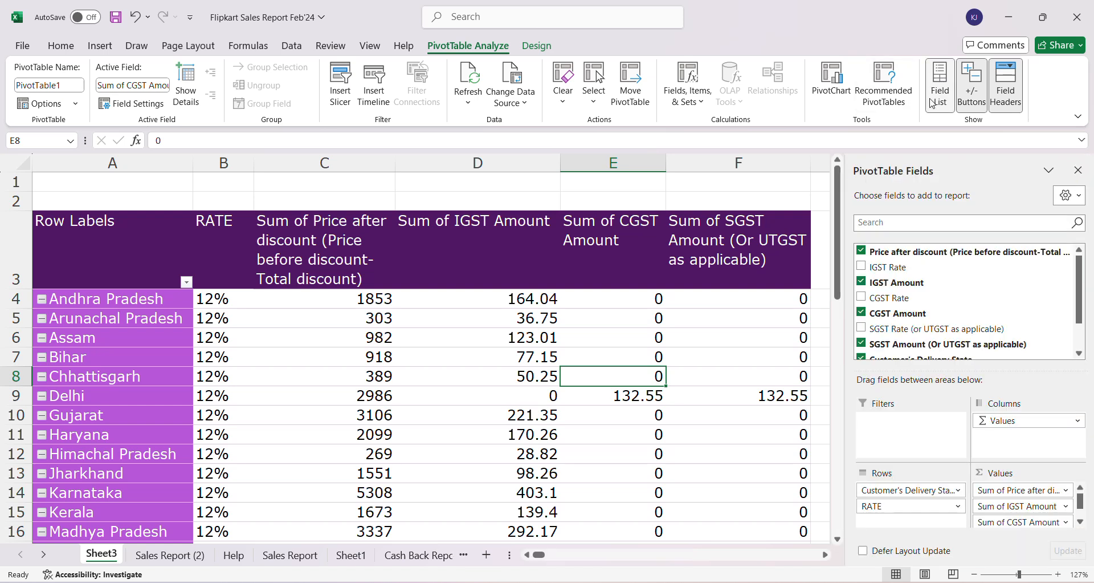
{"action": "left_click", "coordinate": [932, 103]}
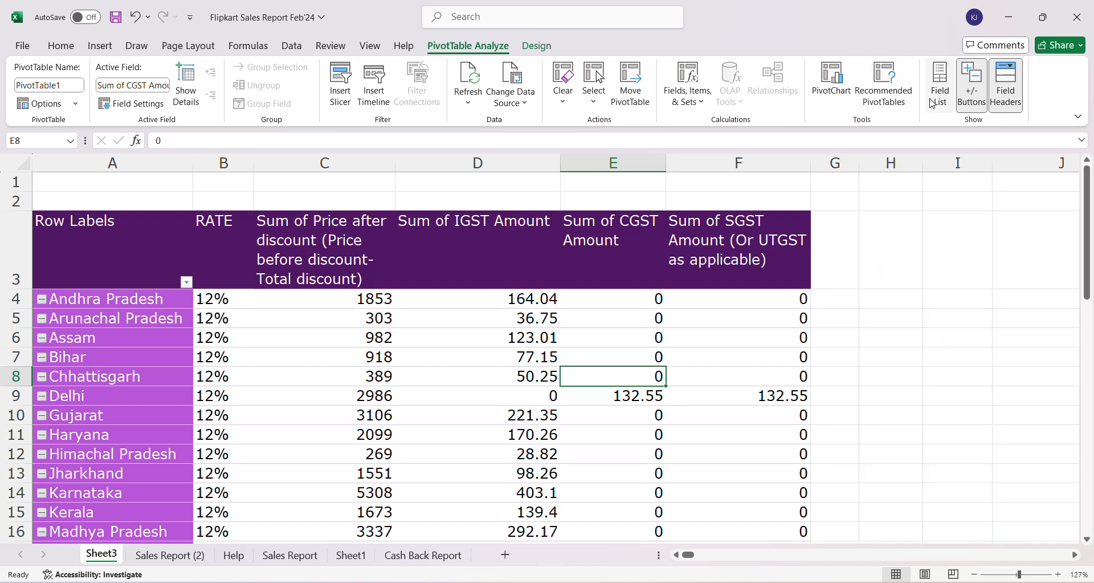
Insert a pie PivotChart from the PivotTable on Sheet3.
{"action": "left_click", "coordinate": [830, 79]}
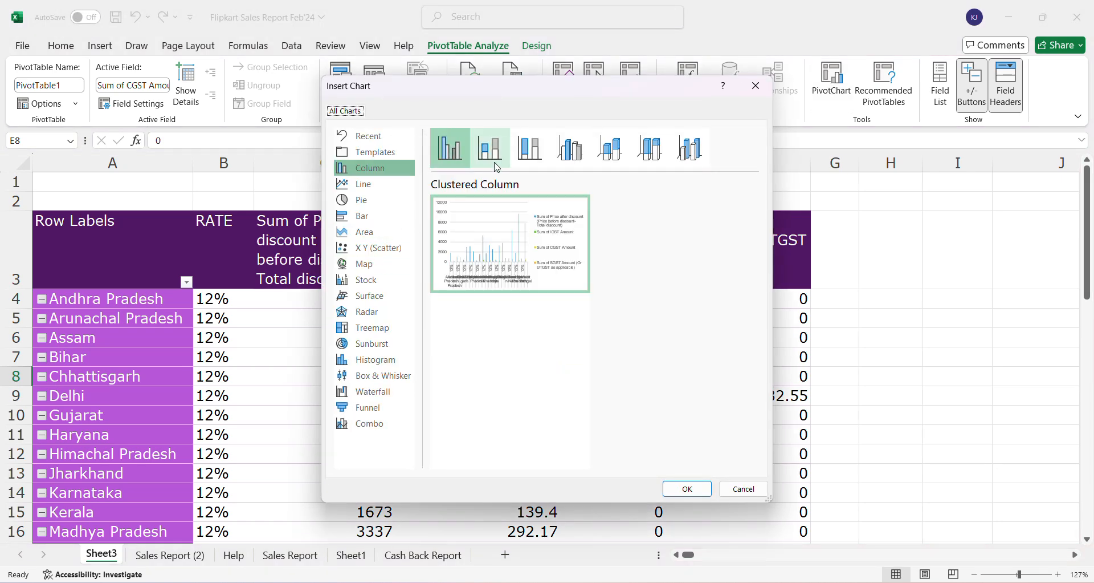
{"action": "left_click", "coordinate": [367, 203]}
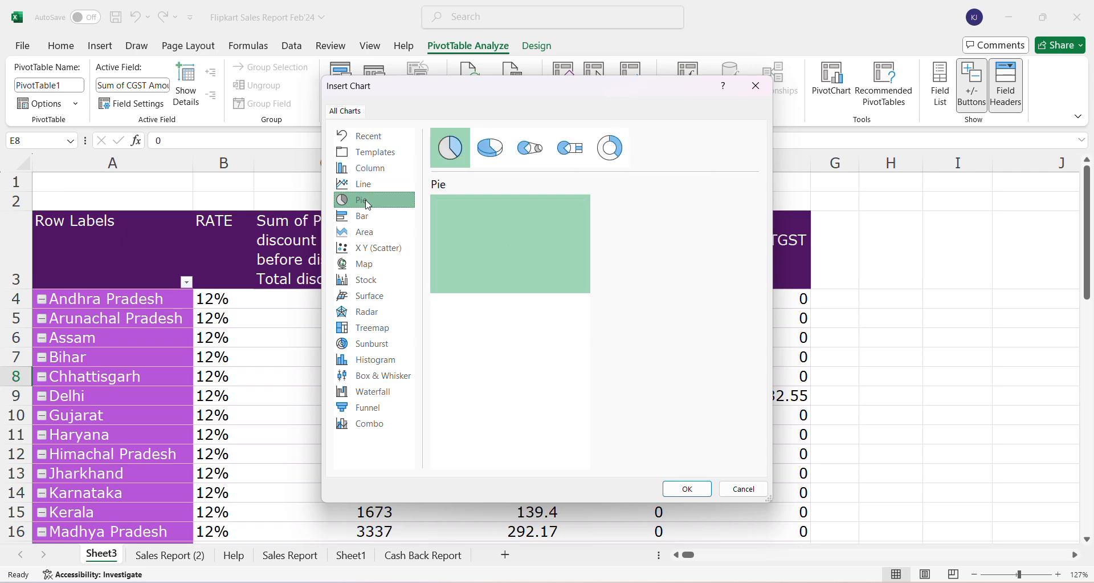
{"action": "mouse_move", "coordinate": [510, 232]}
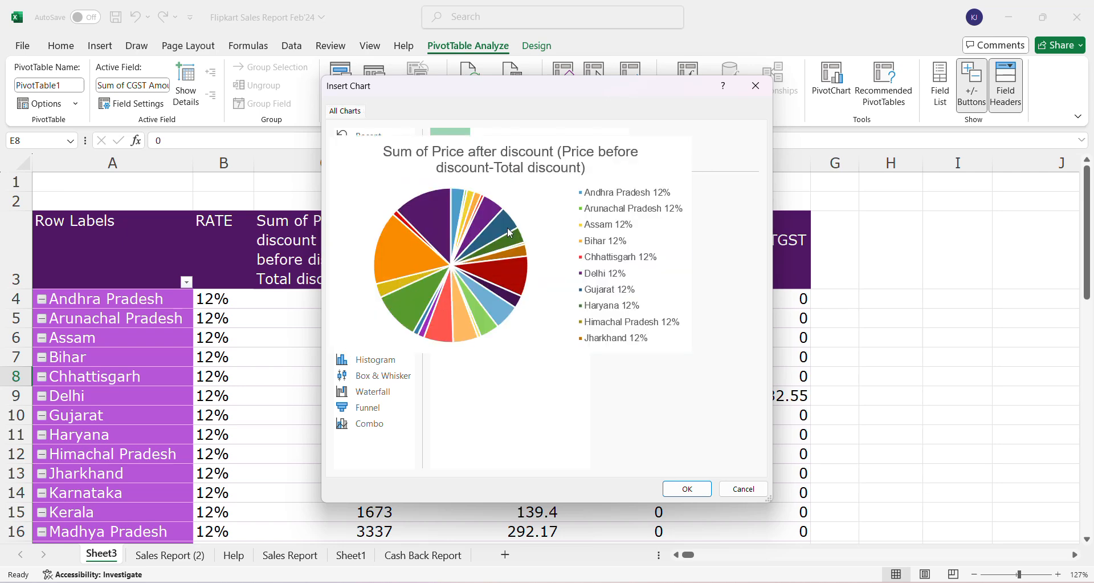
{"action": "left_click", "coordinate": [686, 490]}
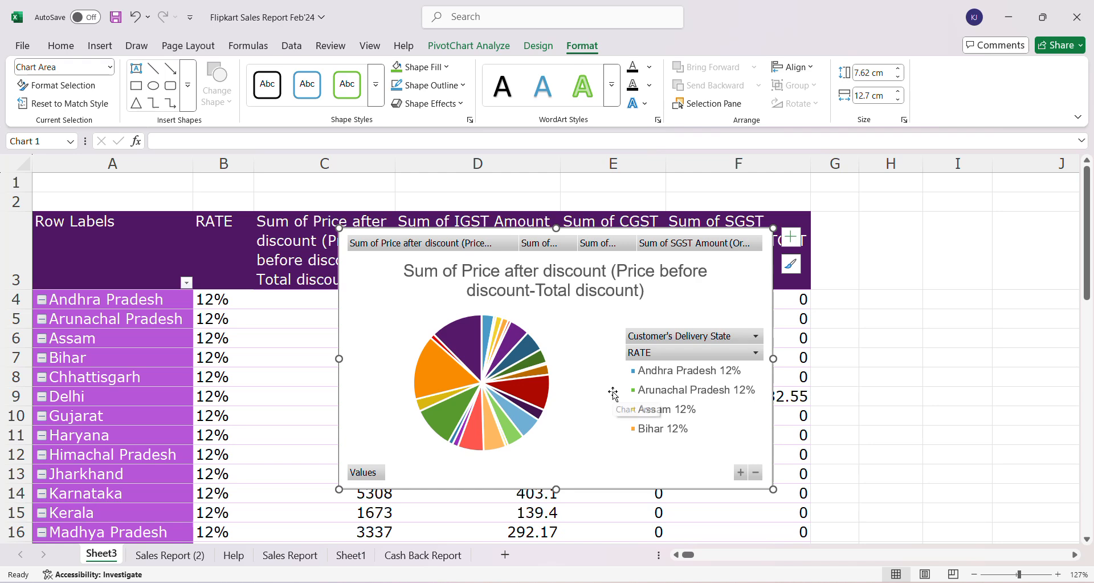
Move the pie PivotChart off the PivotTable into the empty area around columns L to P, beginning near row 10.
{"action": "left_click_drag", "start_coordinate": [610, 392], "coordinate": [869, 371]}
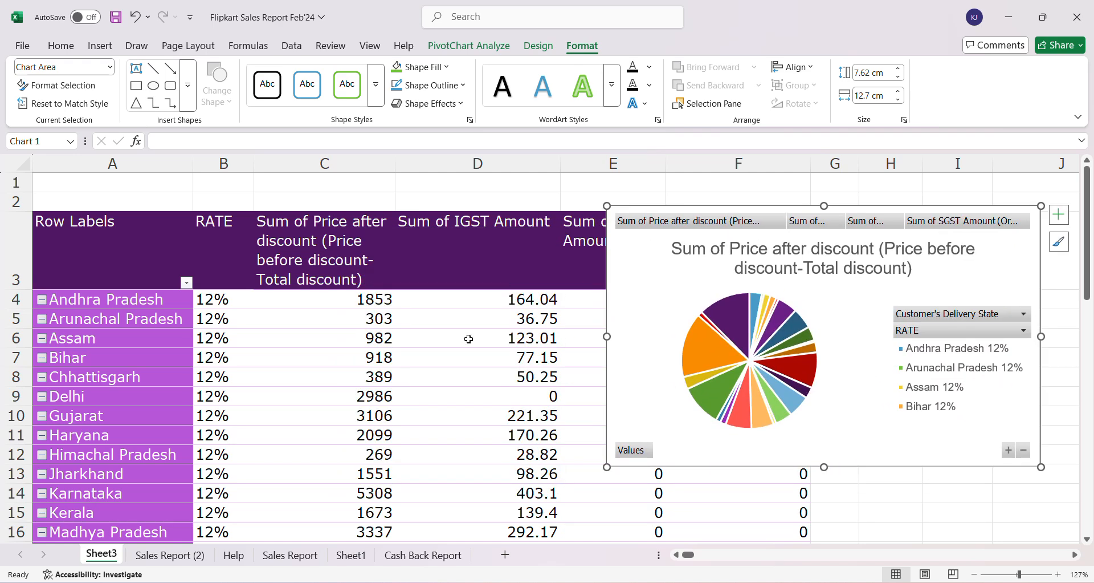
{"action": "left_click_drag", "start_coordinate": [627, 255], "coordinate": [568, 321]}
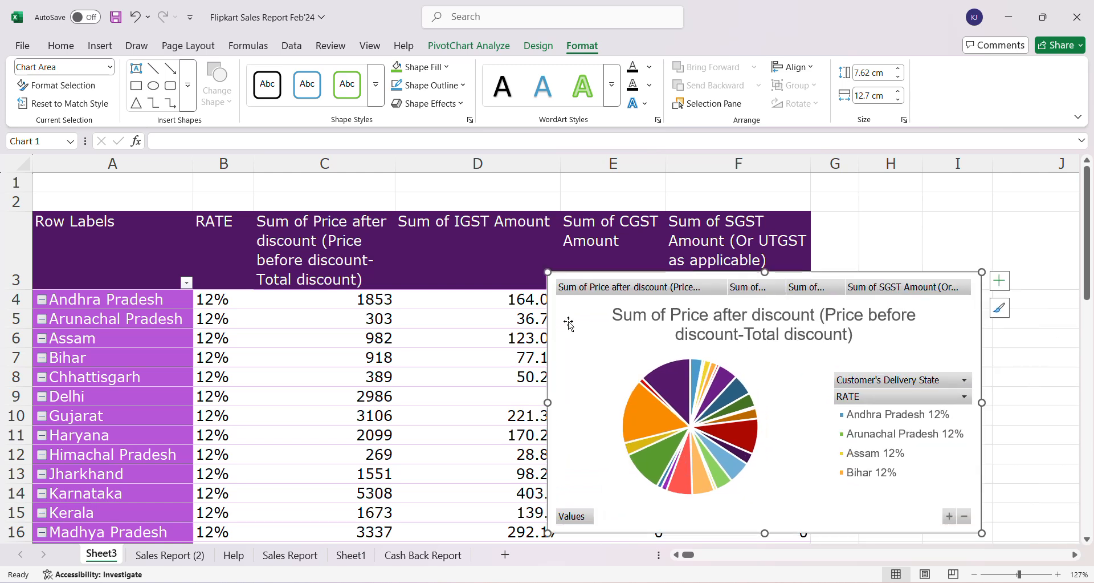
{"action": "scroll", "coordinate": [455, 333], "scroll_direction": "down", "scroll_amount": 3}
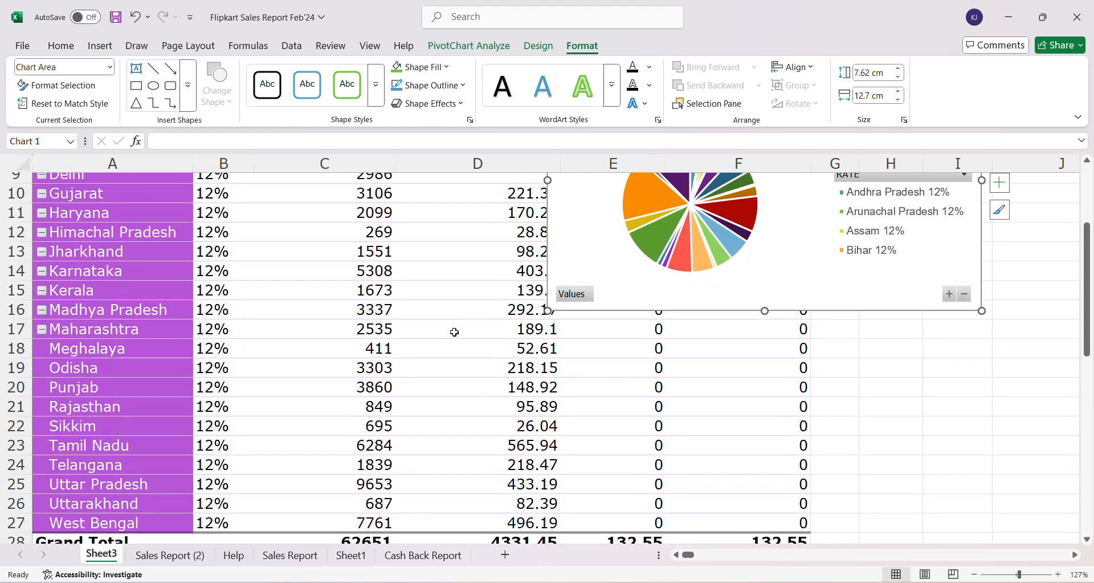
{"action": "left_click_drag", "start_coordinate": [605, 202], "coordinate": [613, 347]}
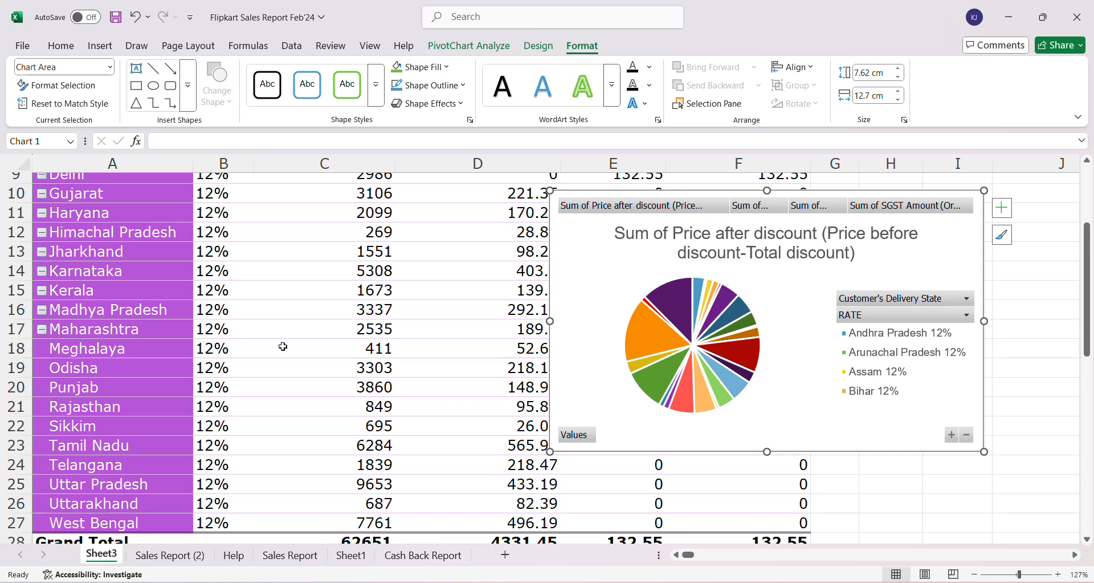
{"action": "scroll", "coordinate": [286, 347], "scroll_direction": "down", "scroll_amount": 6}
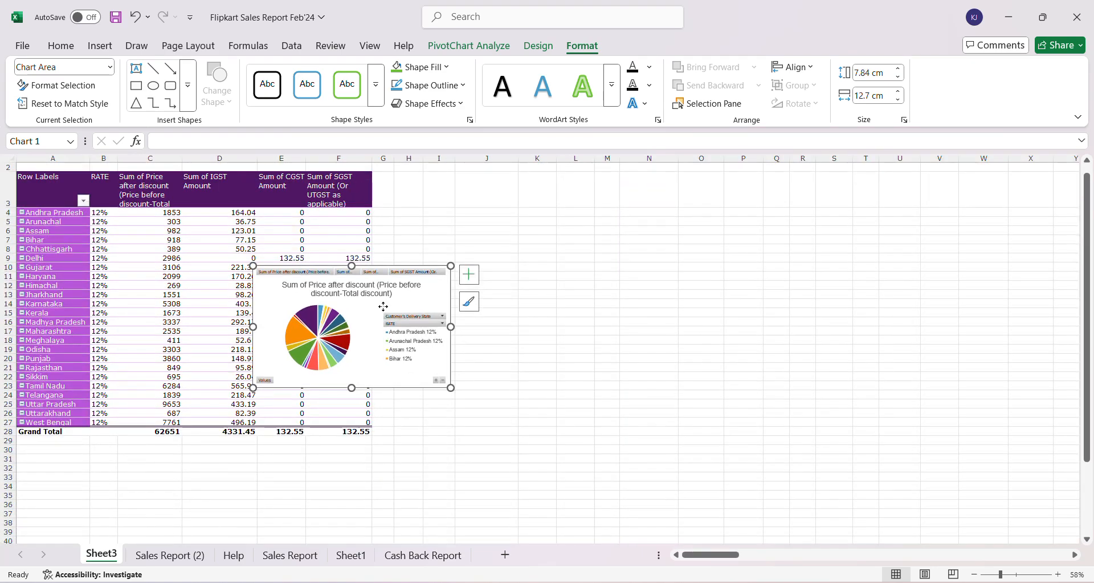
{"action": "left_click_drag", "start_coordinate": [383, 307], "coordinate": [698, 306]}
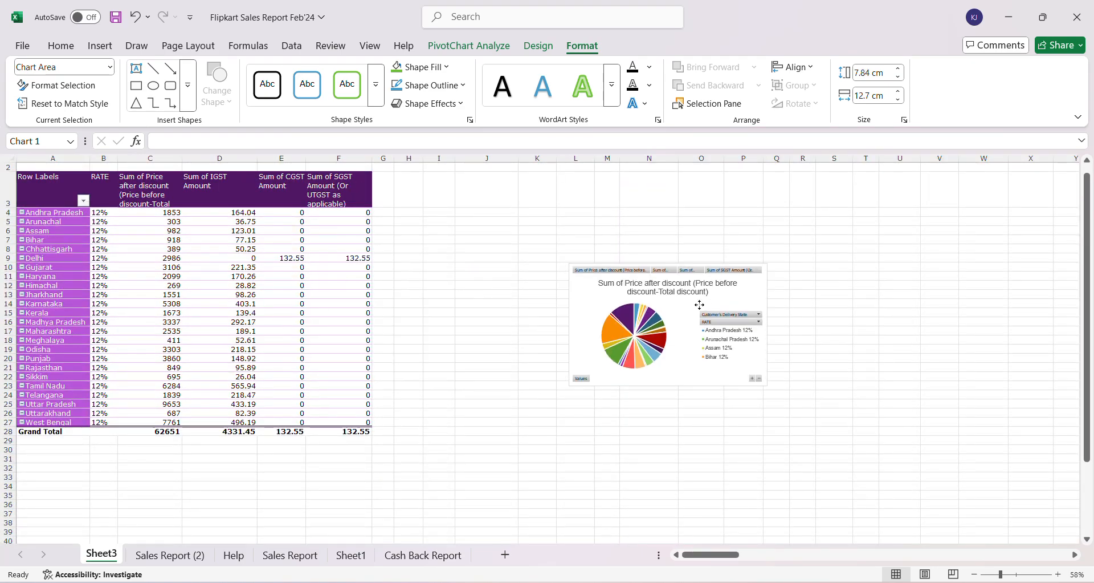
{"action": "scroll", "coordinate": [638, 319], "scroll_direction": "up", "scroll_amount": 5}
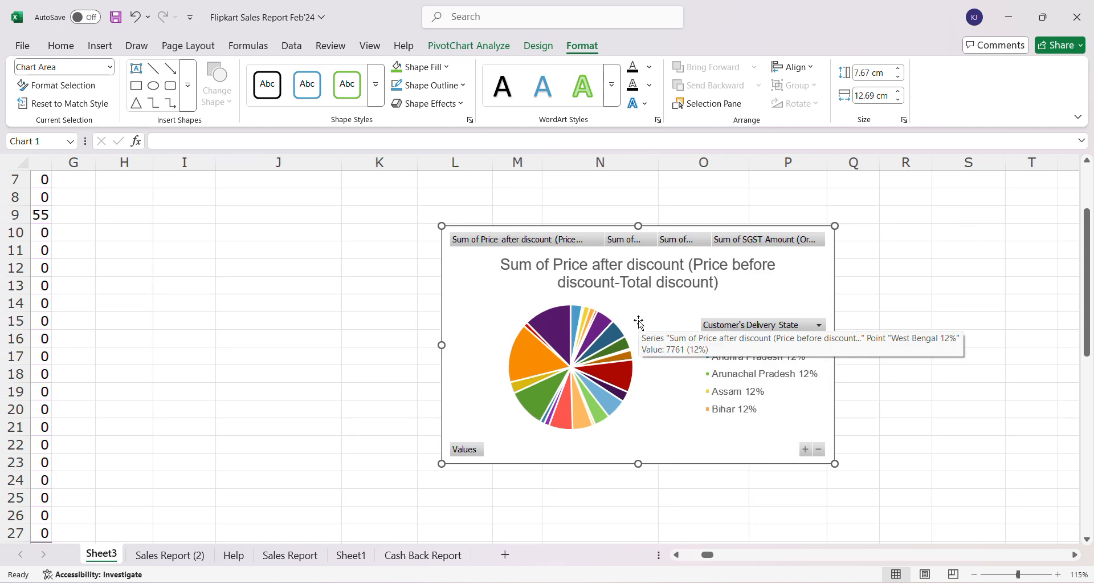
Filter the pie PivotChart by Customer's Delivery State to show only Bihar.
{"action": "left_click", "coordinate": [404, 320]}
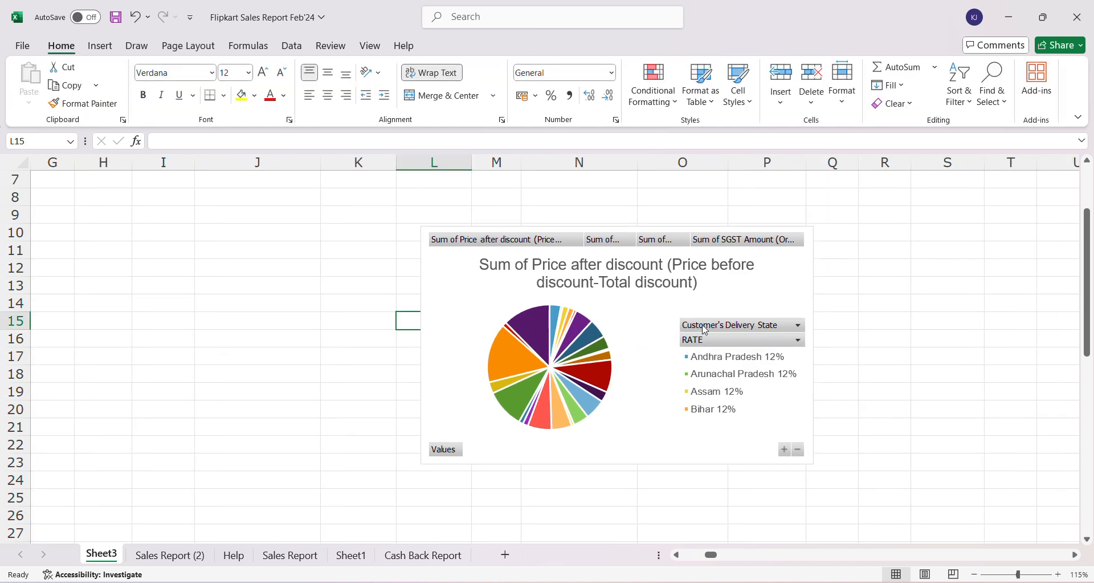
{"action": "left_click", "coordinate": [788, 329]}
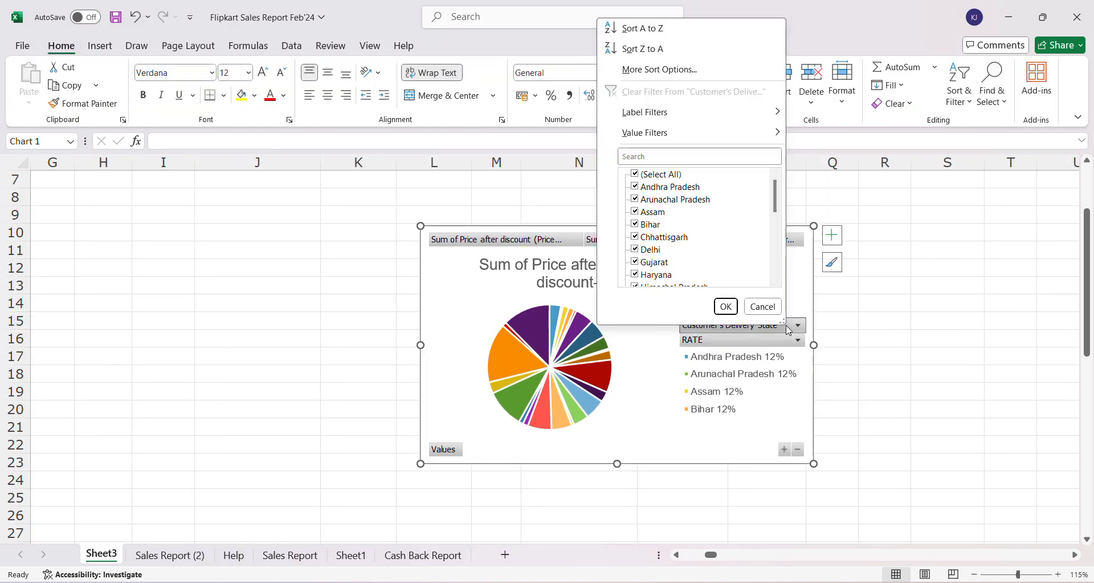
{"action": "left_click", "coordinate": [636, 174]}
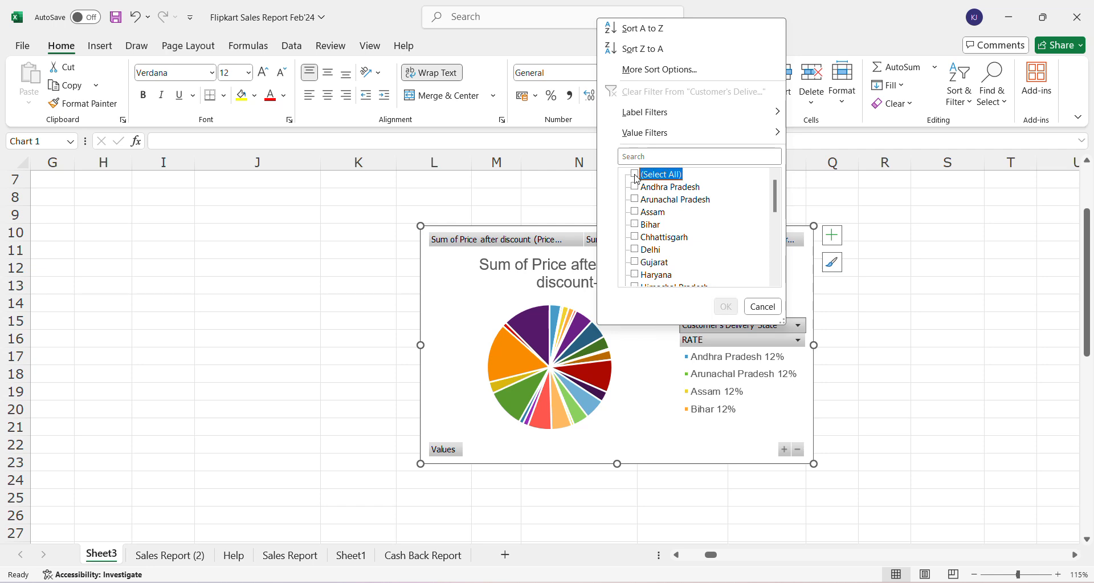
{"action": "left_click", "coordinate": [636, 225]}
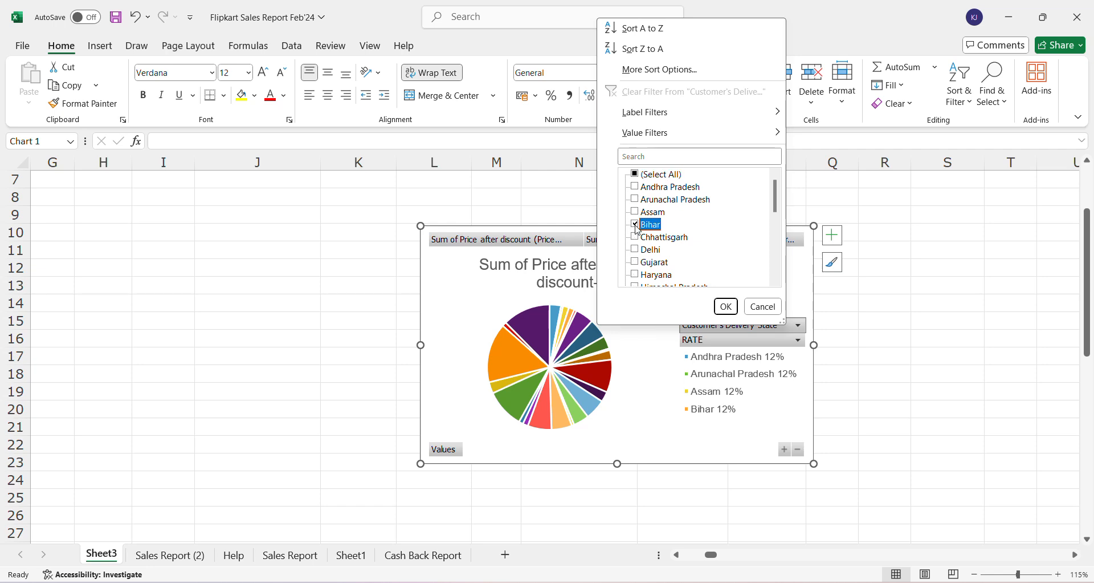
{"action": "left_click", "coordinate": [727, 309]}
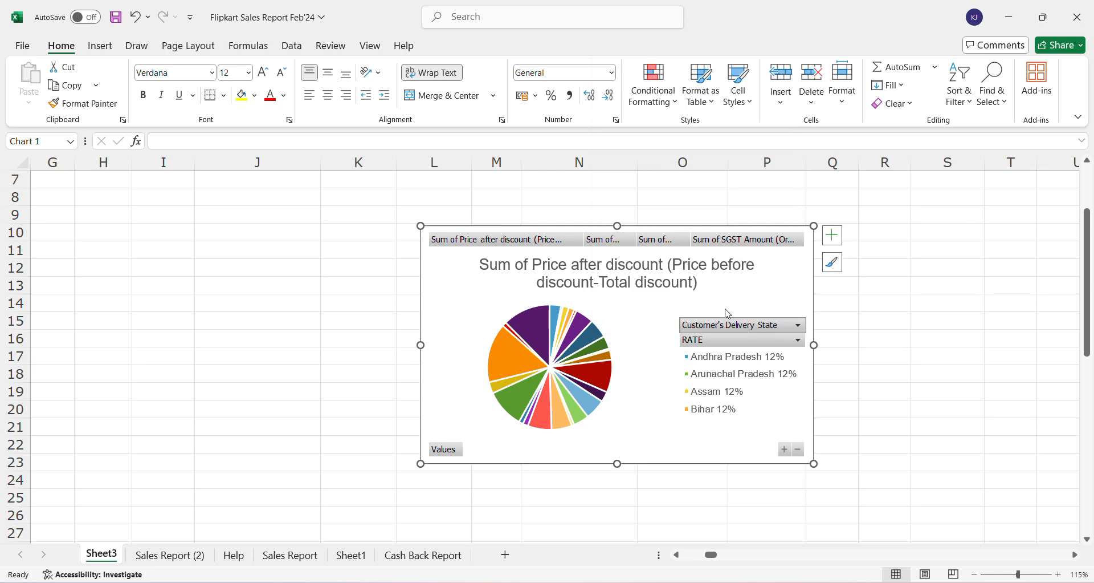
{"action": "mouse_move", "coordinate": [545, 333]}
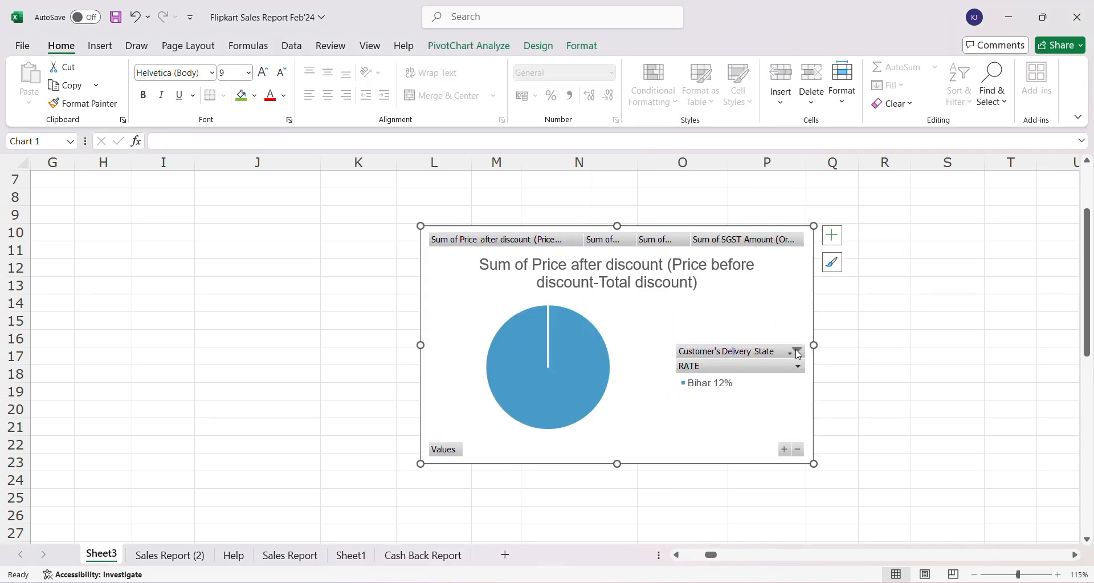
Restore all states in the pie PivotChart's Customer's Delivery State filter.
{"action": "left_click", "coordinate": [798, 353]}
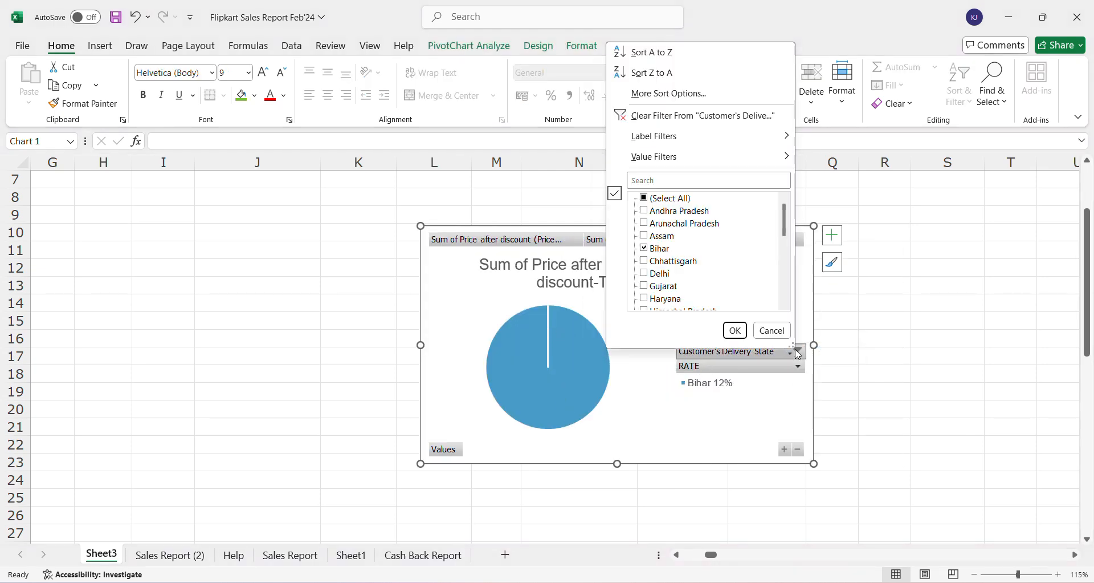
{"action": "left_click", "coordinate": [645, 198]}
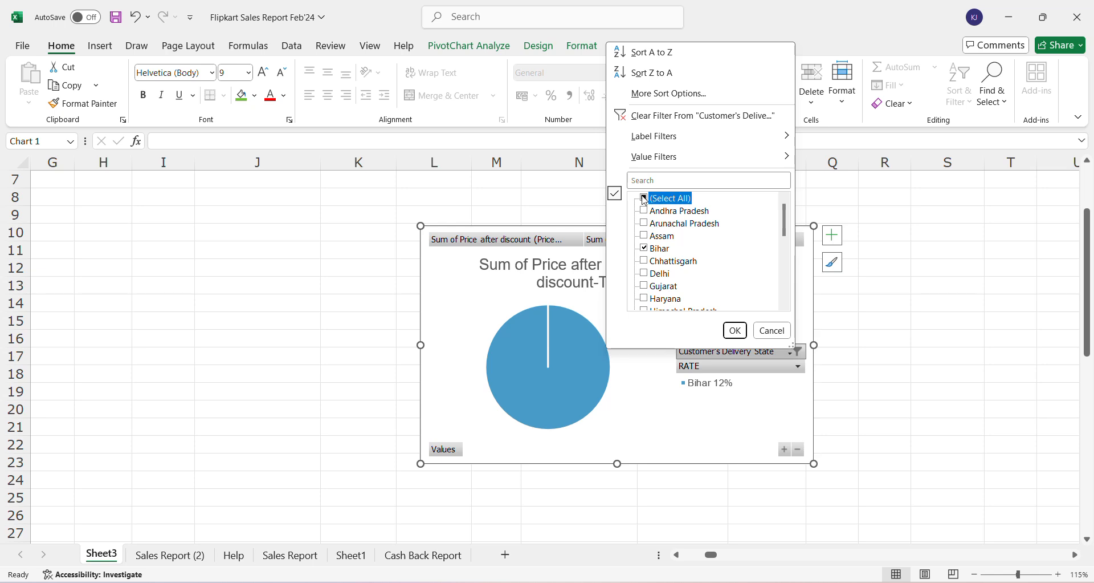
{"action": "left_click", "coordinate": [734, 331]}
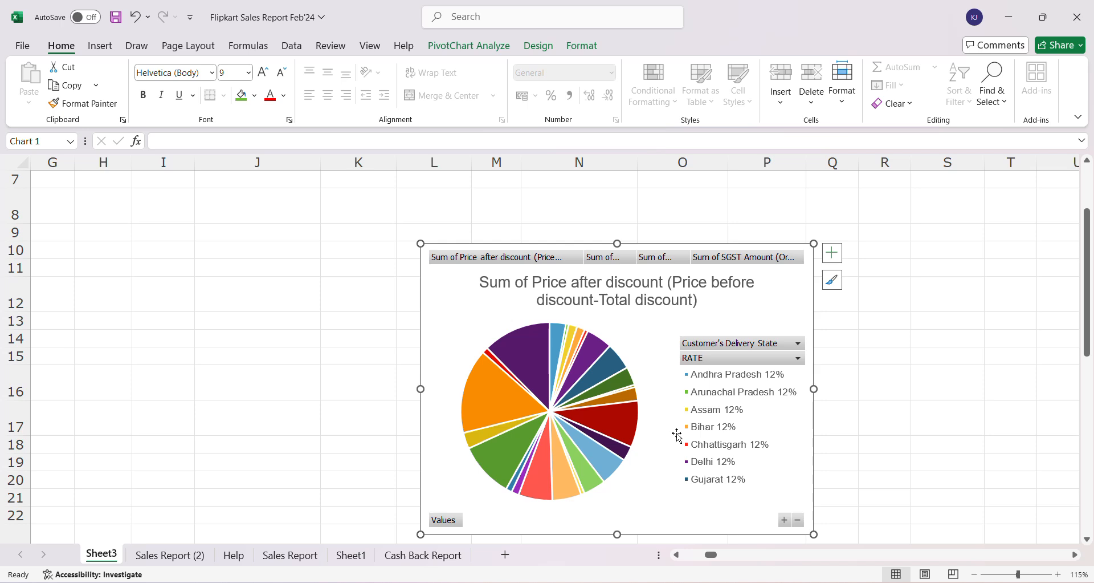
Examine the state values on the pie slices and the options in the chart's RATE filter.
{"action": "scroll", "coordinate": [677, 436], "scroll_direction": "up", "scroll_amount": 3}
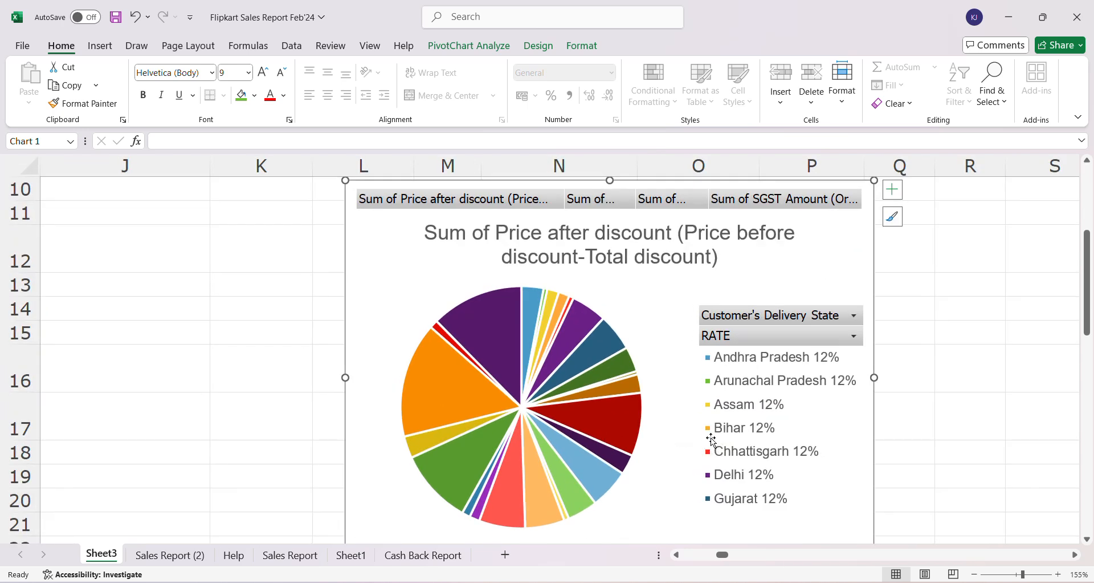
{"action": "mouse_move", "coordinate": [446, 404]}
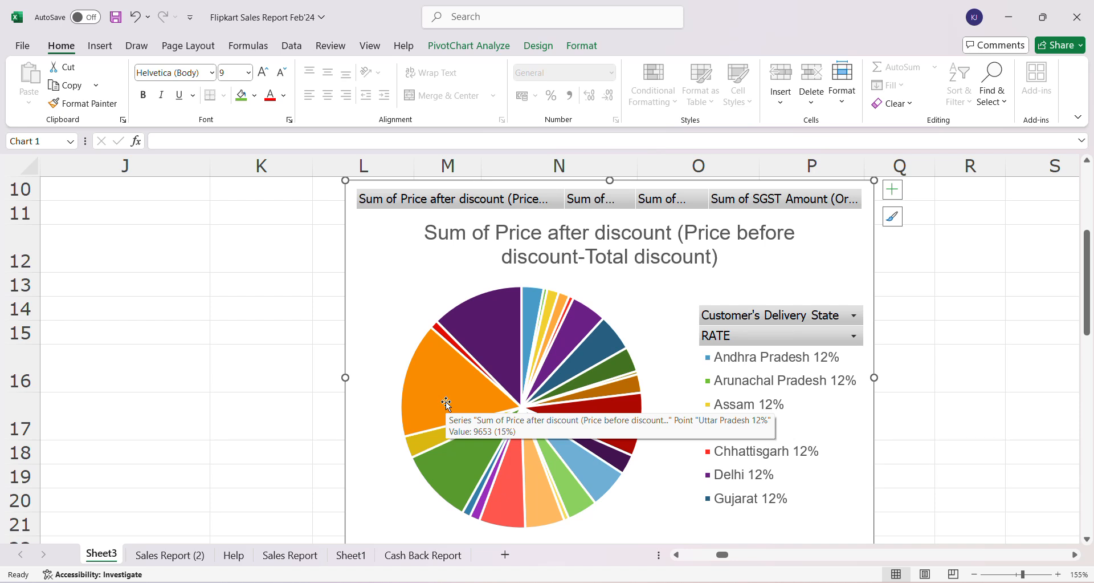
{"action": "left_click", "coordinate": [856, 338]}
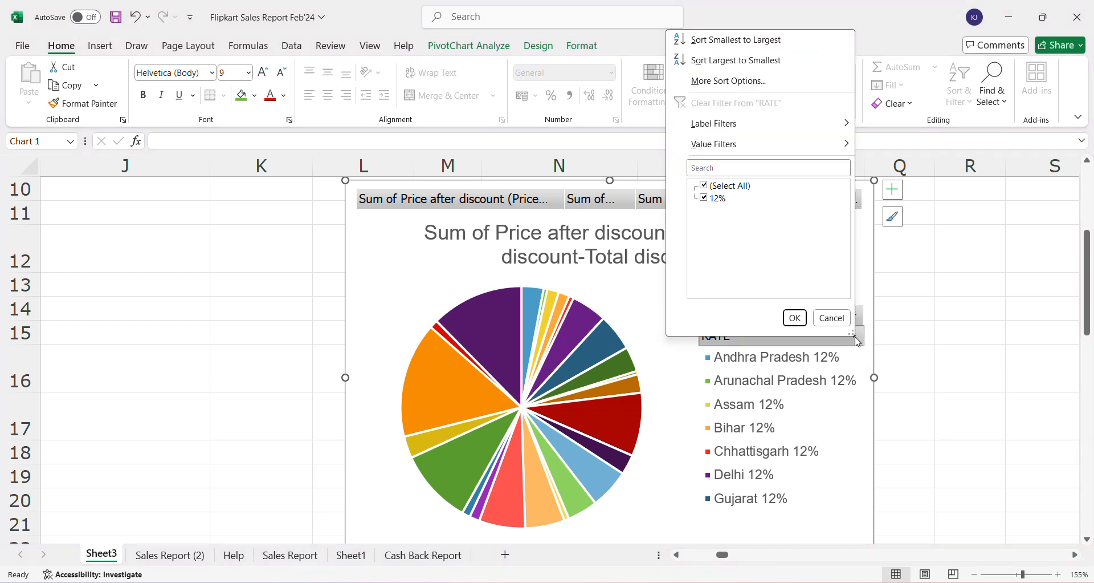
{"action": "left_click", "coordinate": [796, 317]}
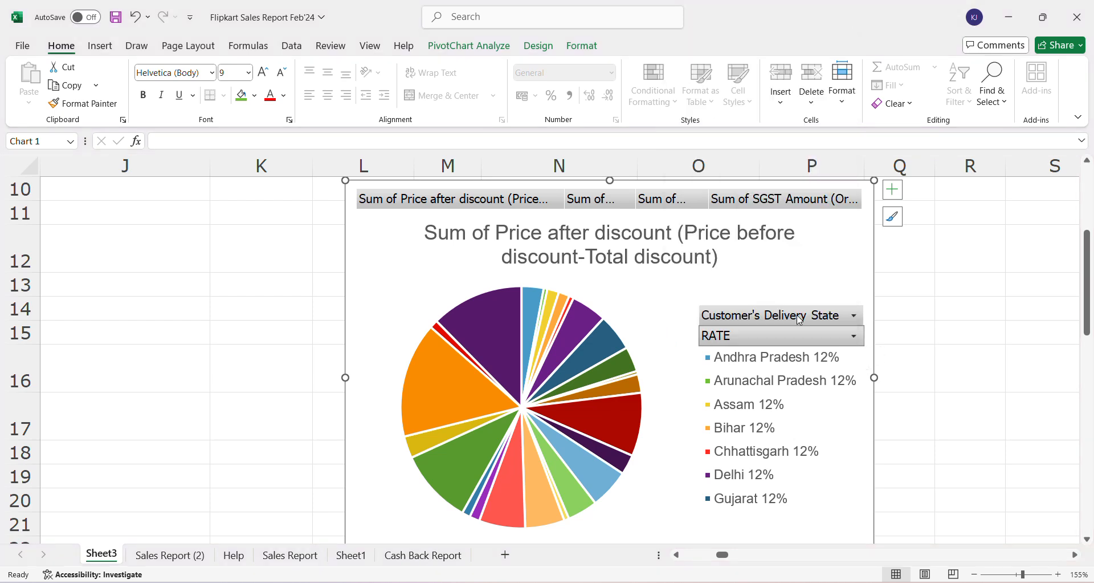
{"action": "mouse_move", "coordinate": [566, 383]}
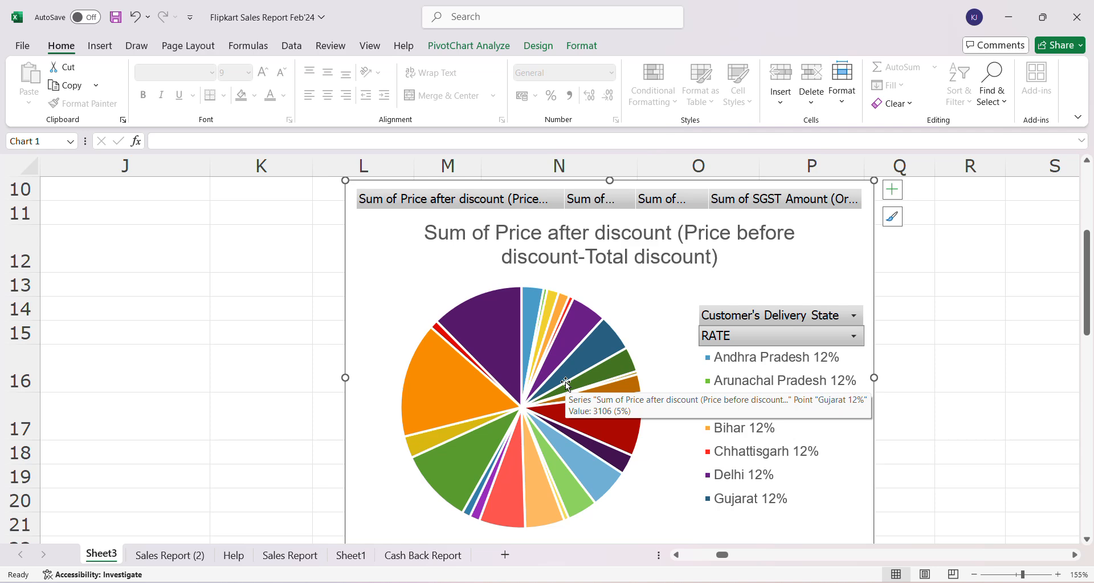
Delete the pie PivotChart from Sheet3.
{"action": "scroll", "coordinate": [566, 384], "scroll_direction": "down", "scroll_amount": 4, "text": "ctrl"}
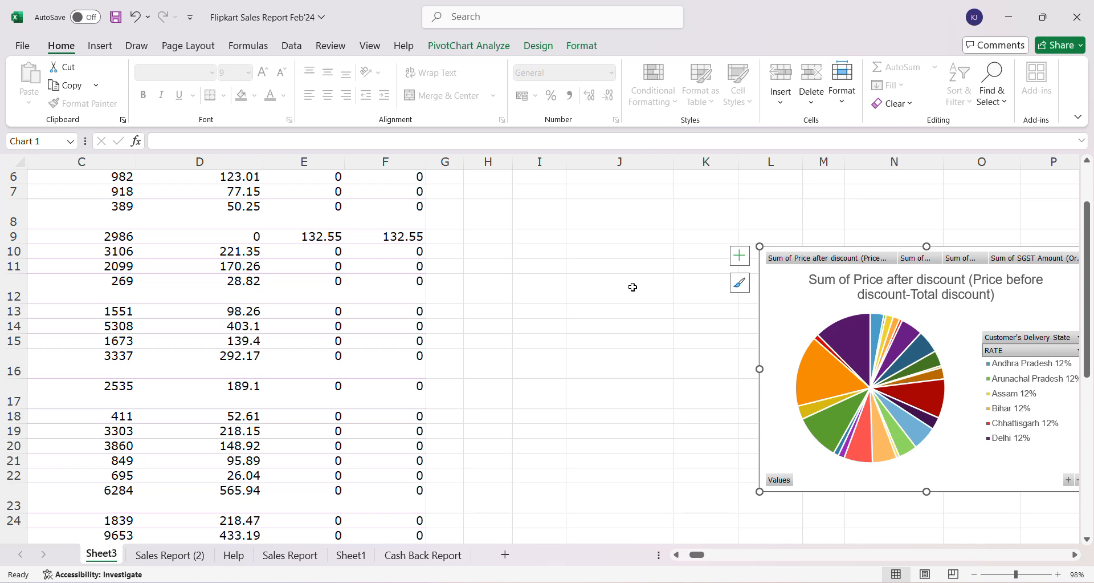
{"action": "scroll", "coordinate": [633, 287], "scroll_direction": "right", "scroll_amount": 1}
{"action": "right_click", "coordinate": [713, 311]}
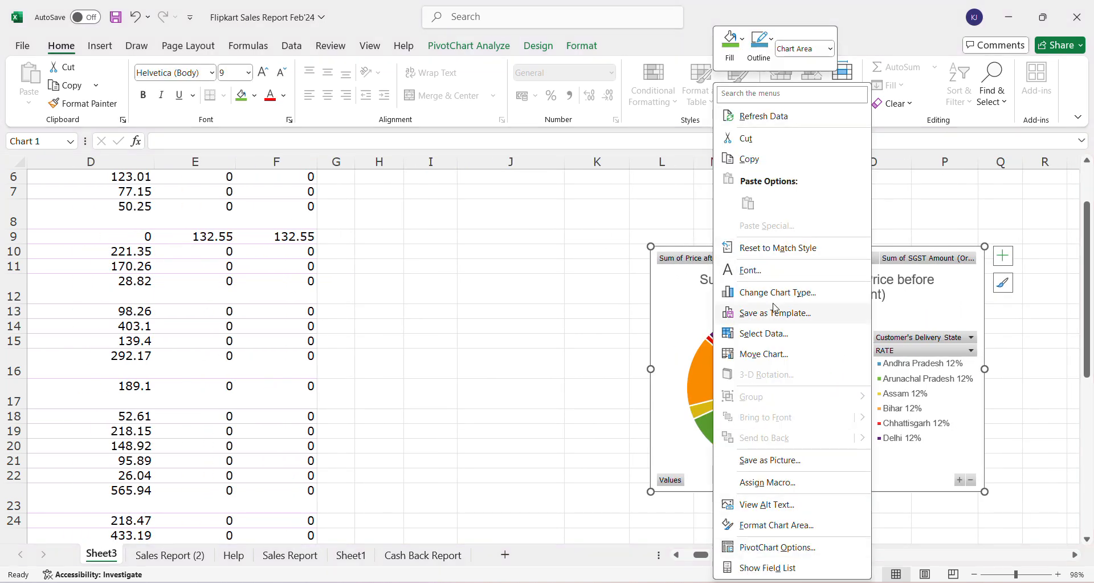
{"action": "left_click", "coordinate": [677, 344]}
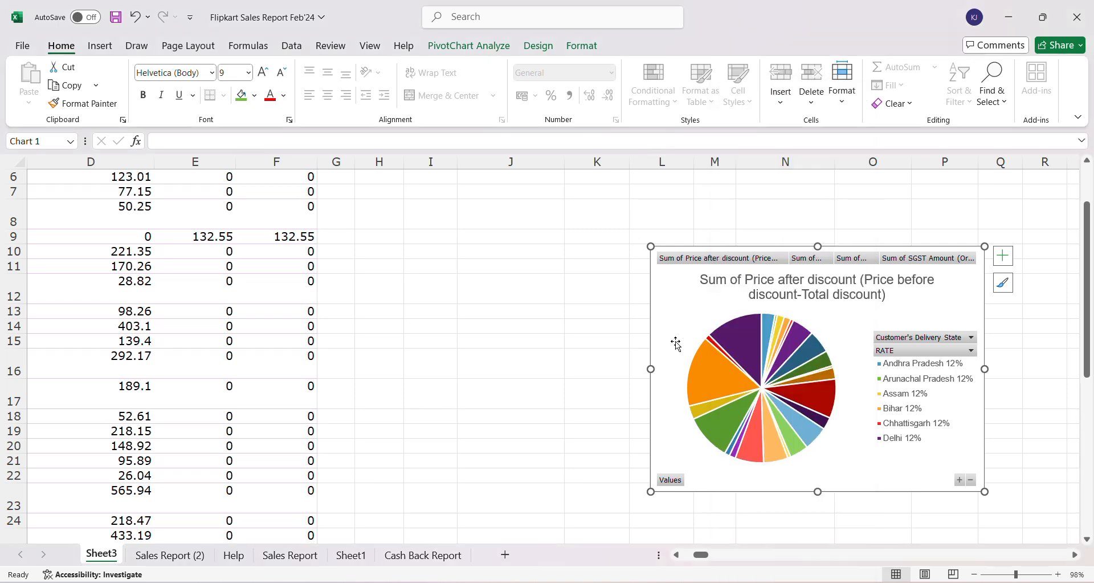
{"action": "key", "text": "Delete"}
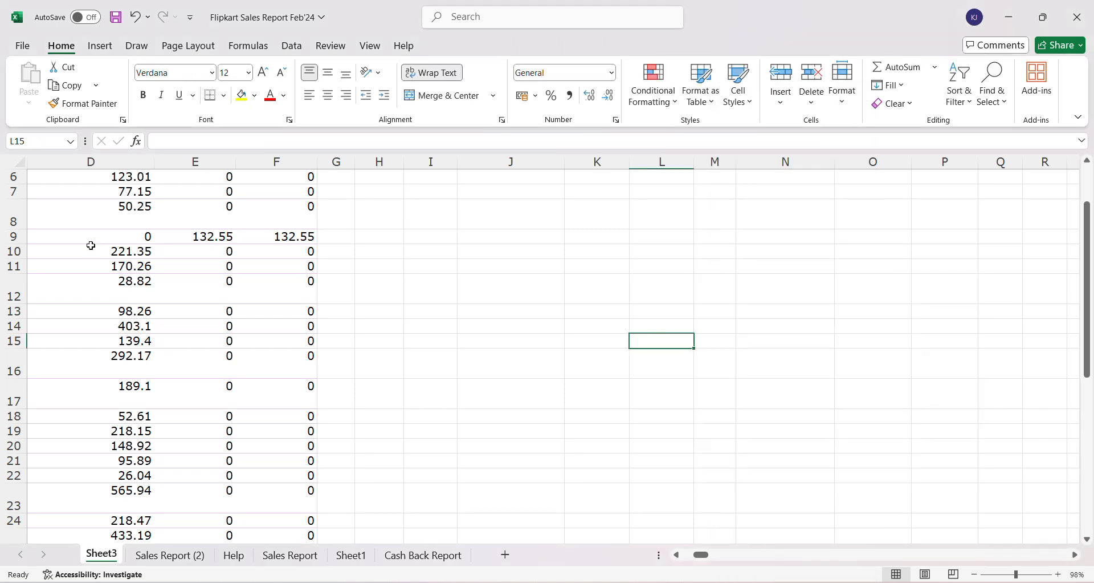
Start inserting a new PivotChart based on the state-wise PivotTable in Sheet3.
{"action": "left_click", "coordinate": [207, 269]}
{"action": "scroll", "coordinate": [207, 269], "scroll_direction": "up", "scroll_amount": 2}
{"action": "scroll", "coordinate": [207, 269], "scroll_direction": "left", "scroll_amount": 2}
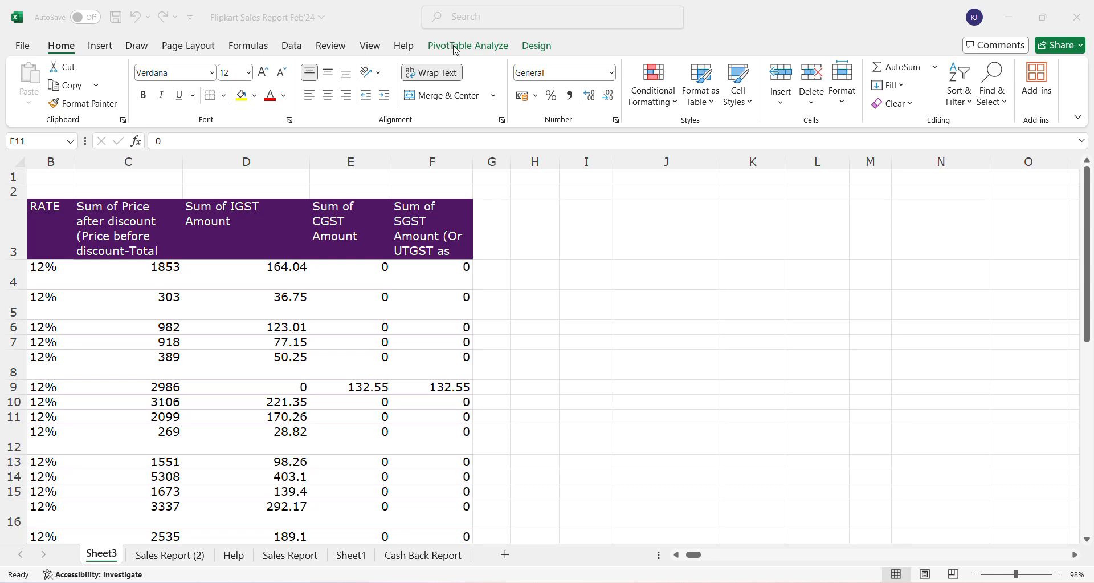
{"action": "scroll", "coordinate": [306, 381], "scroll_direction": "down", "scroll_amount": 3}
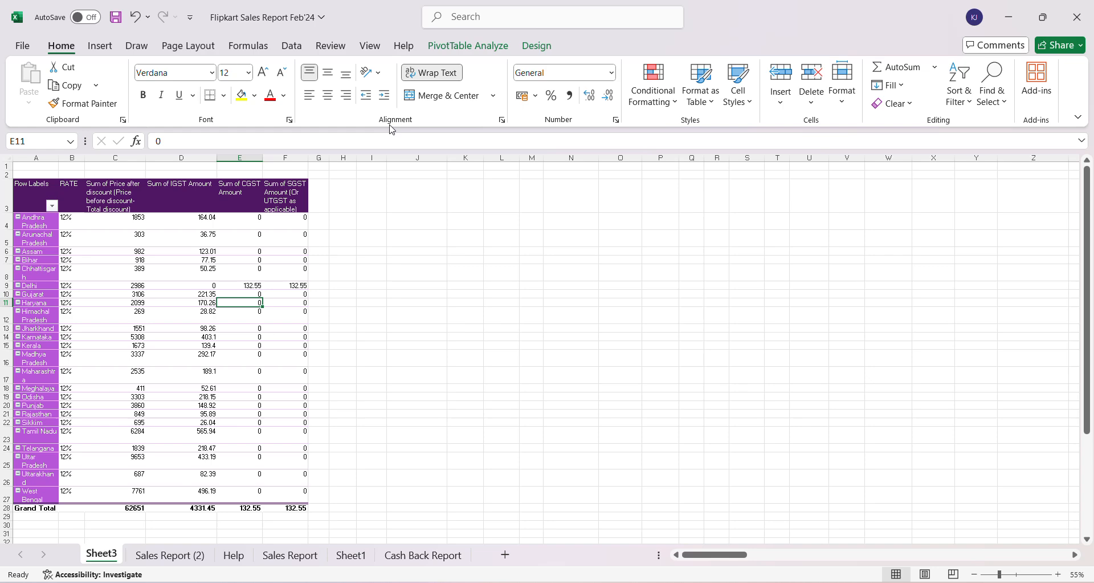
{"action": "scroll", "coordinate": [221, 269], "scroll_direction": "up", "scroll_amount": 5}
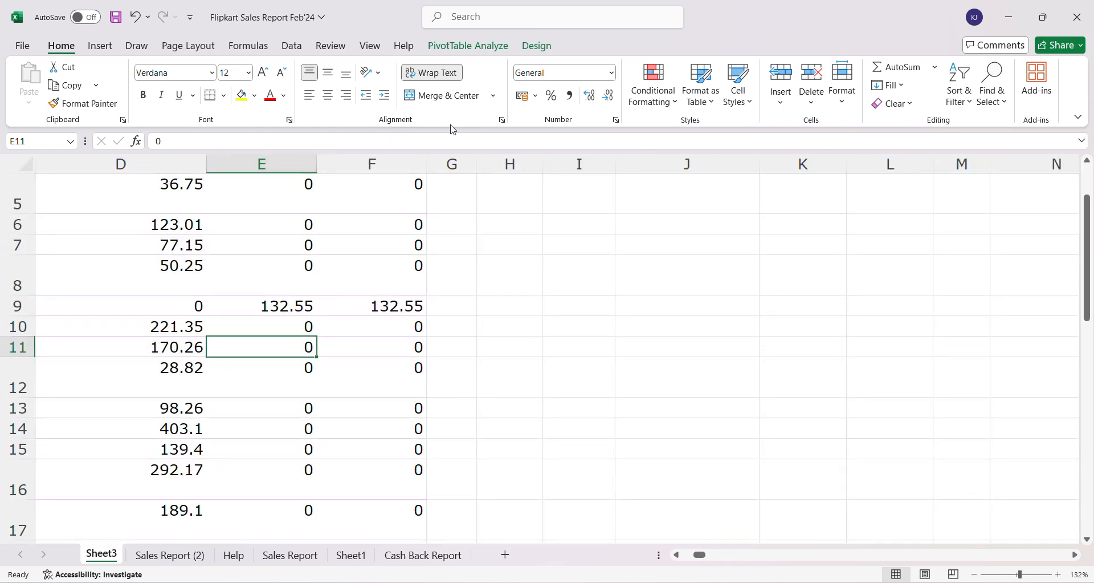
{"action": "left_click", "coordinate": [447, 48]}
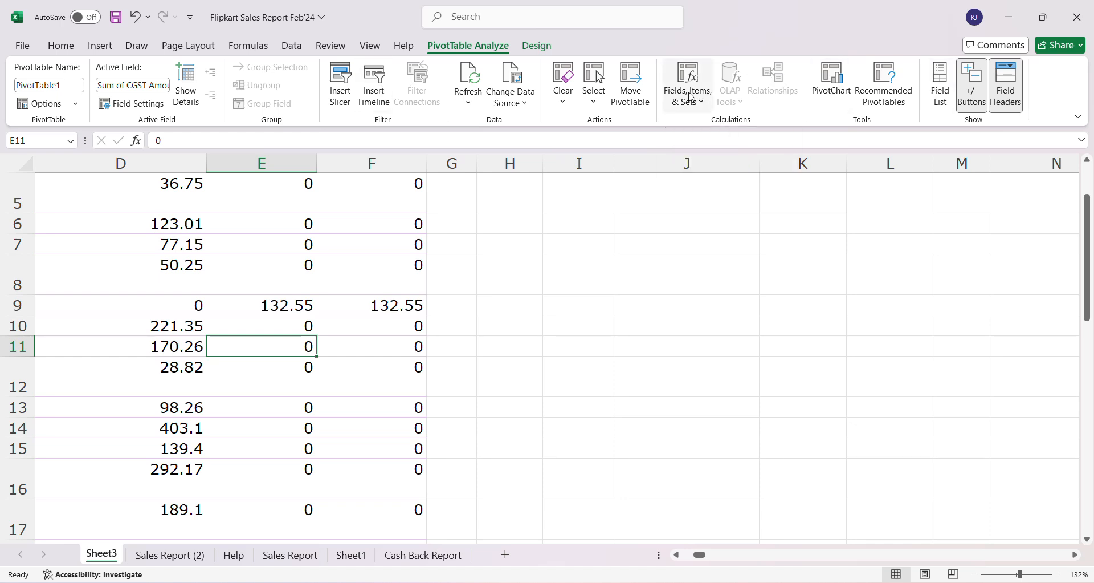
{"action": "left_click", "coordinate": [820, 94]}
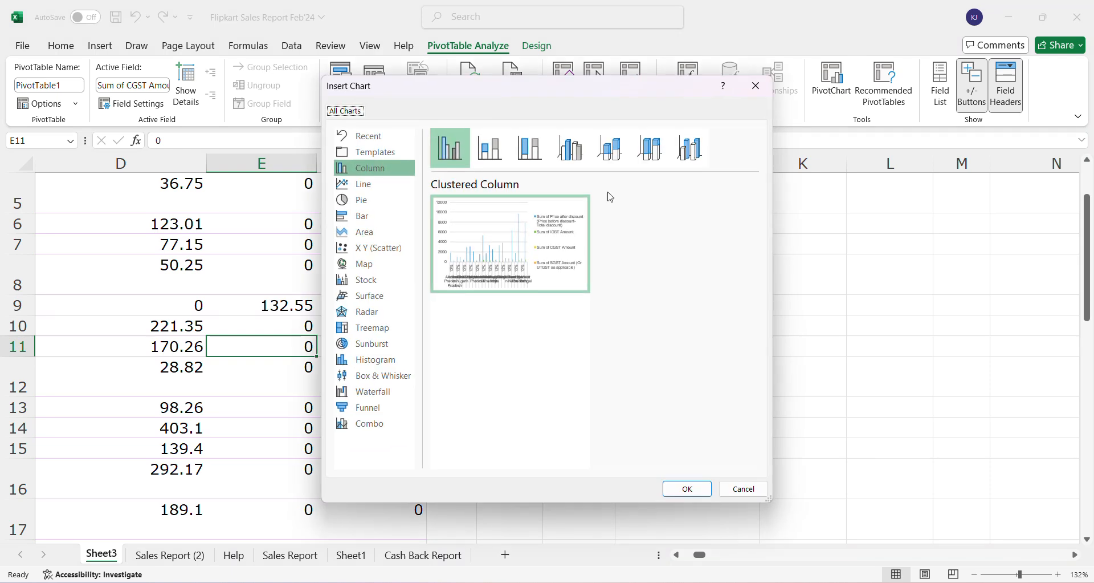
Preview the Line, Area and Stock chart types and insert a Clustered Column PivotChart.
{"action": "left_click", "coordinate": [363, 185]}
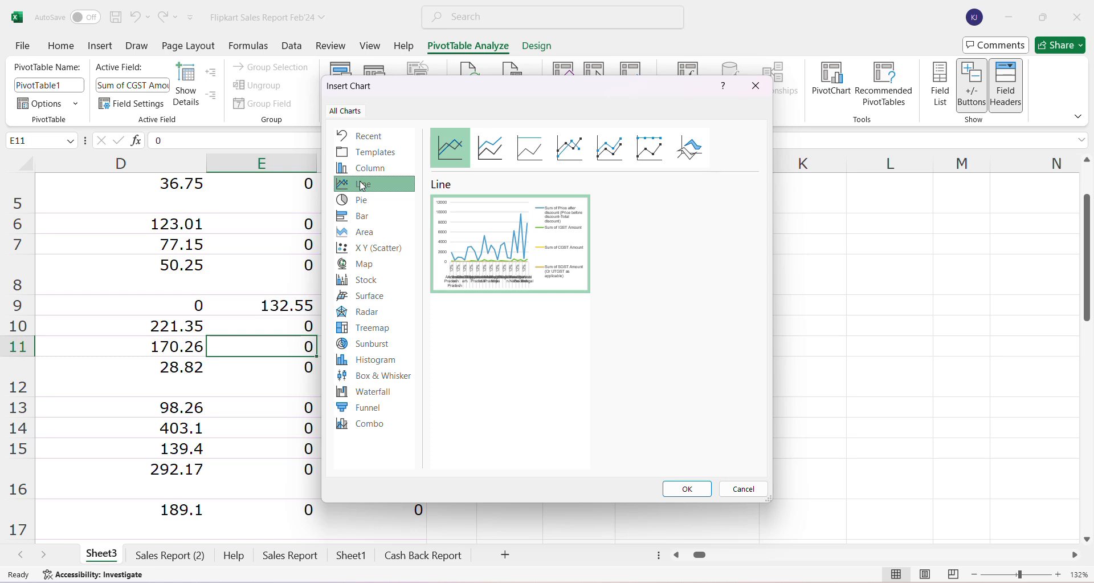
{"action": "left_click", "coordinate": [369, 169]}
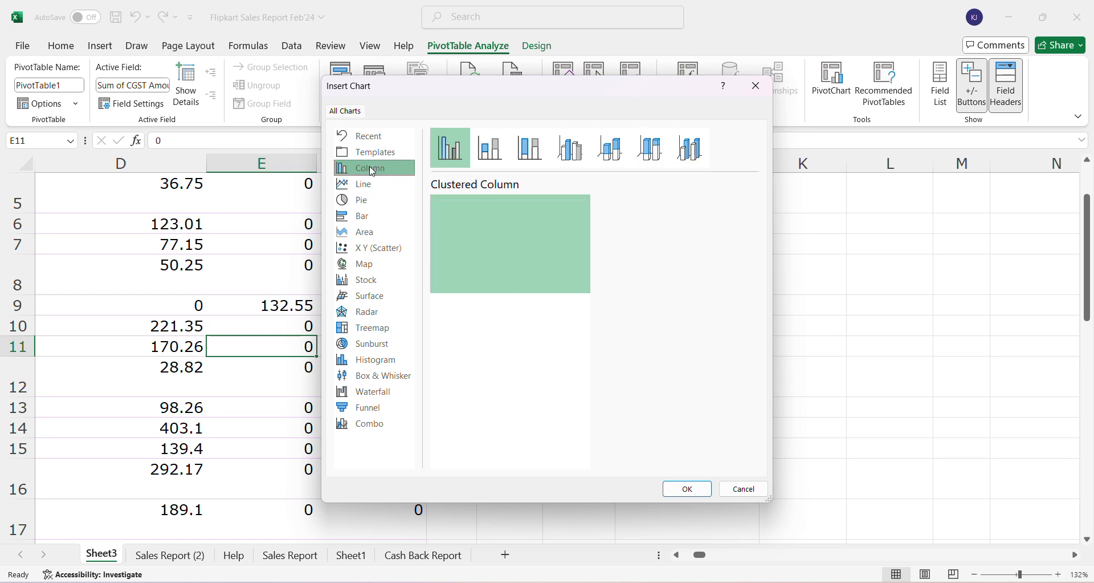
{"action": "left_click", "coordinate": [369, 230]}
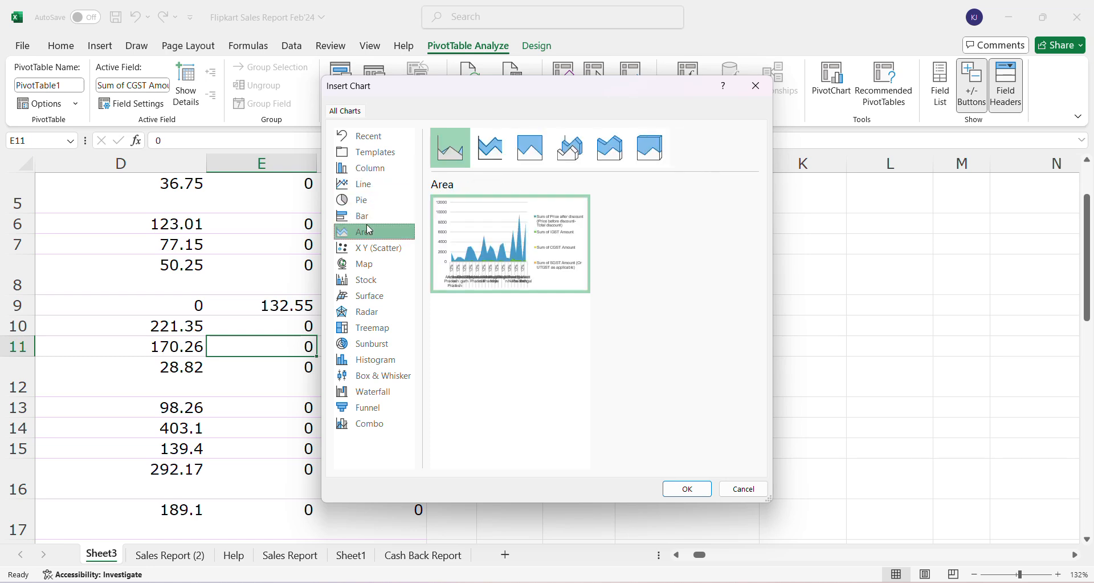
{"action": "left_click", "coordinate": [362, 281]}
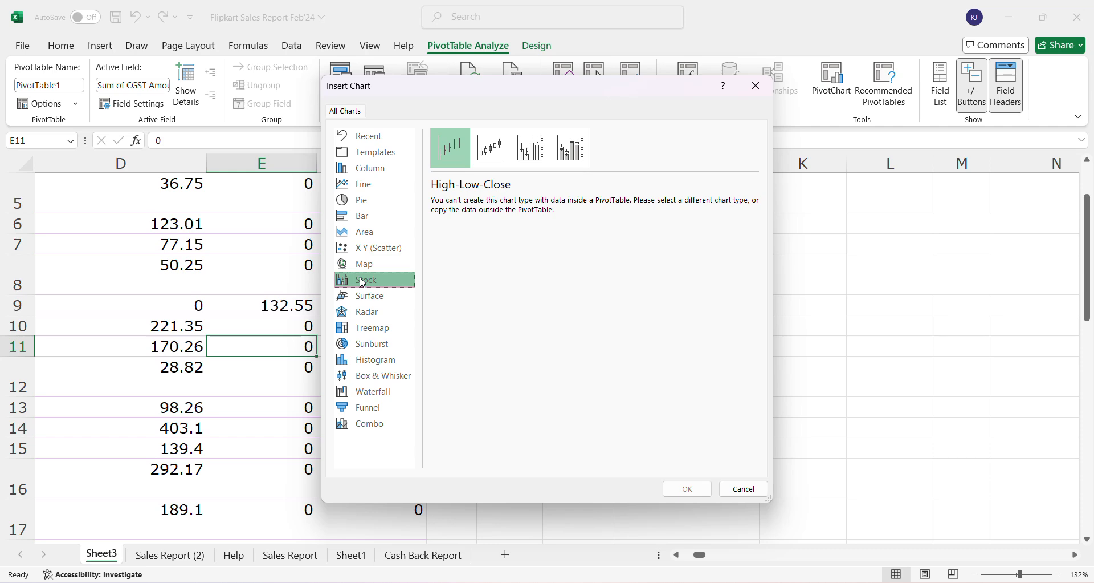
{"action": "left_click", "coordinate": [387, 167]}
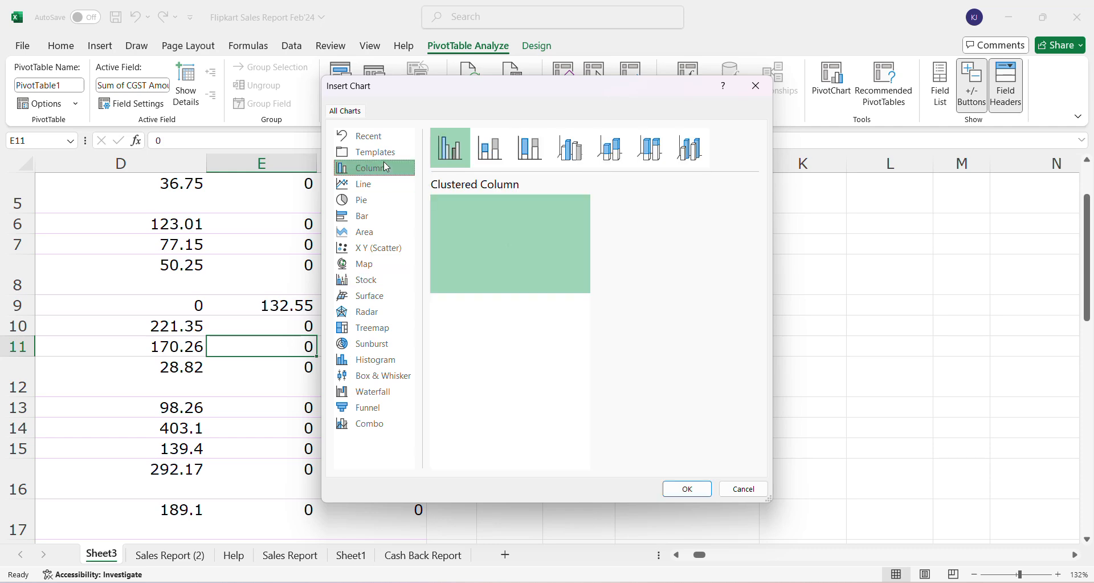
{"action": "left_click", "coordinate": [688, 489]}
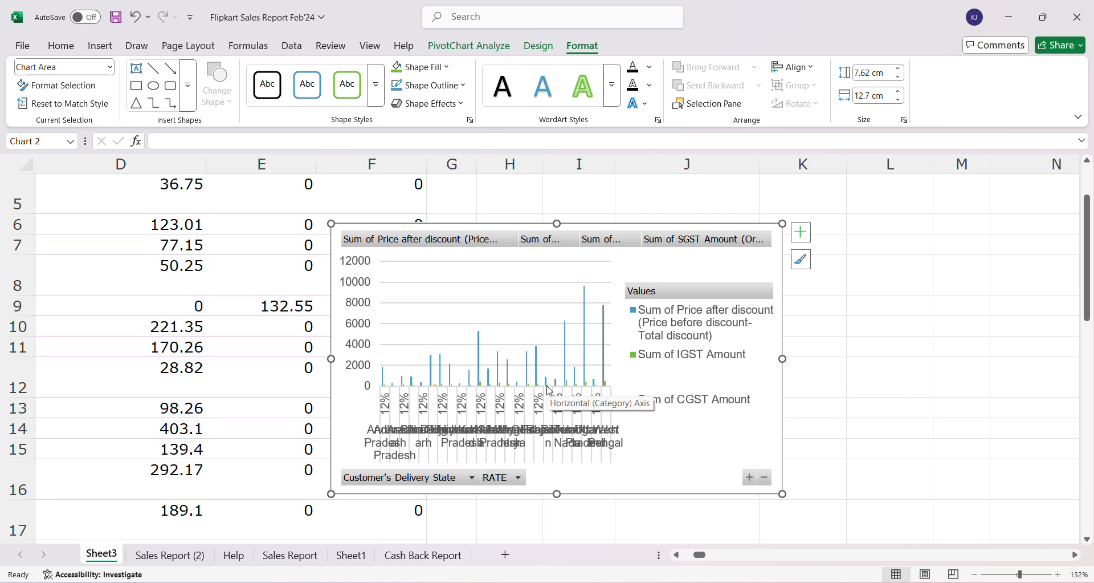
Shift the column PivotChart's plot area toward the legend and view the Maharashtra bar's value.
{"action": "left_click_drag", "start_coordinate": [513, 289], "coordinate": [586, 296]}
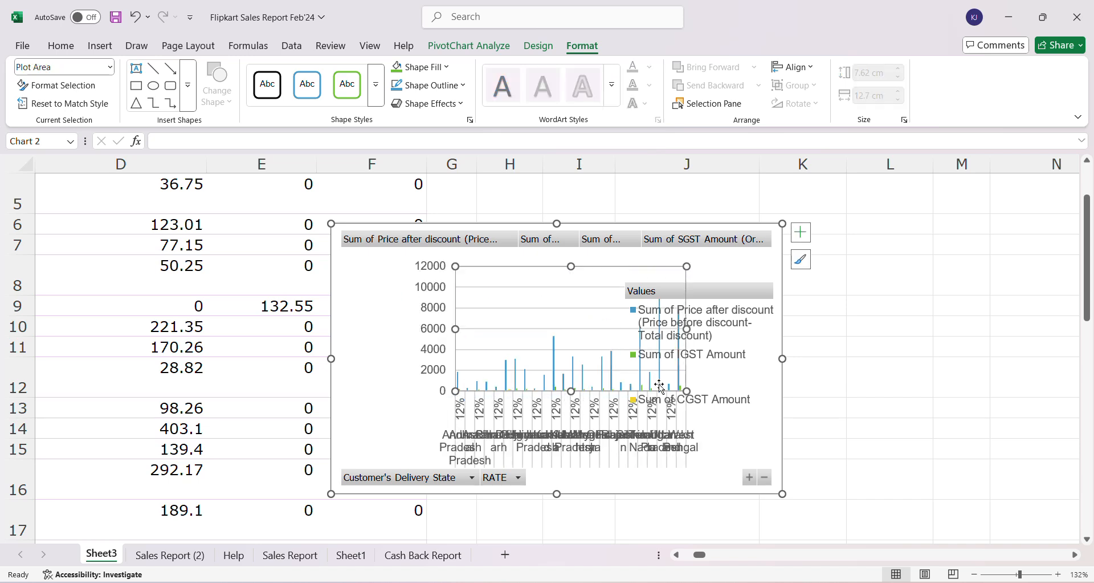
{"action": "mouse_move", "coordinate": [587, 371]}
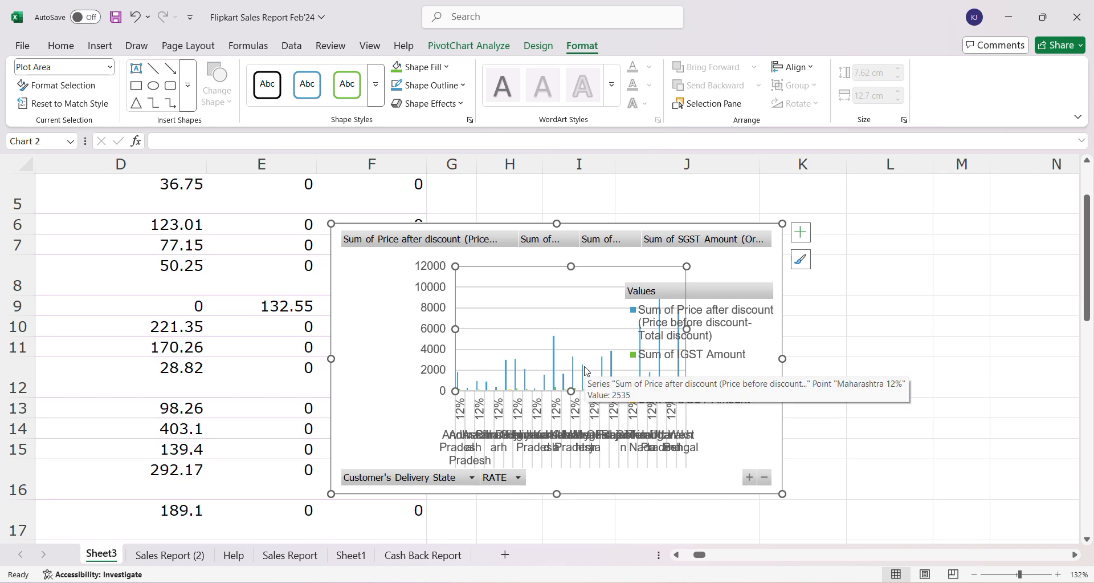